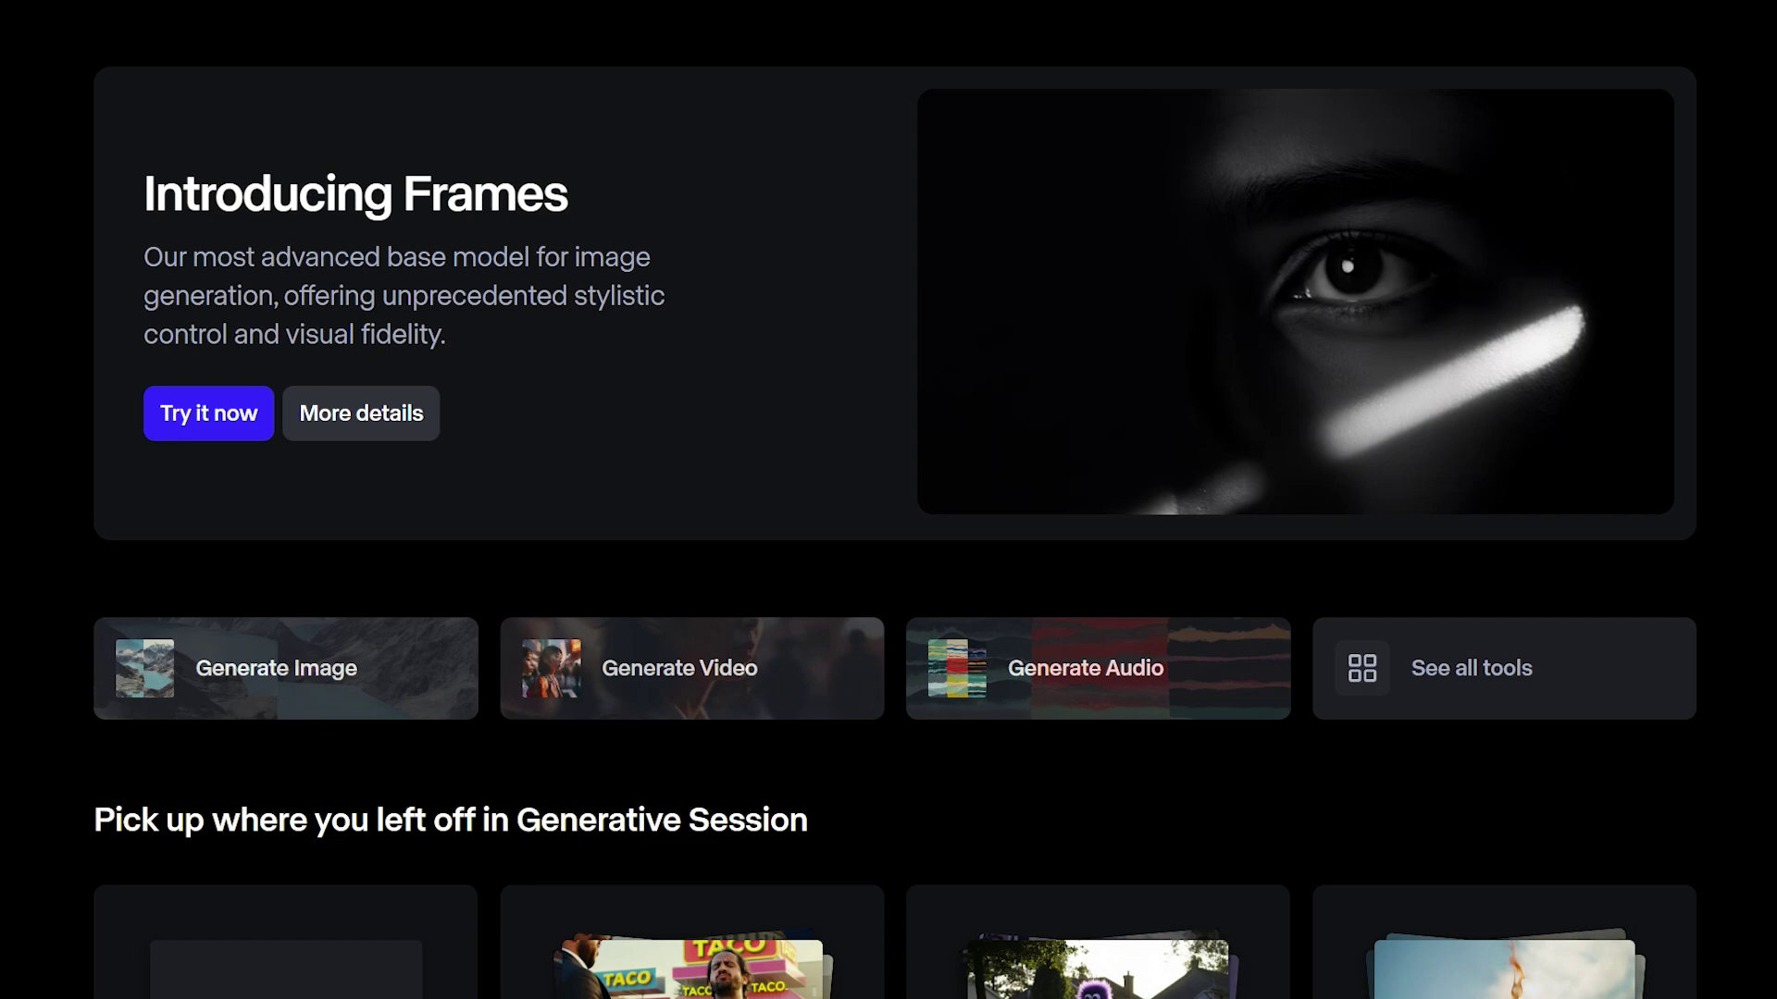
Step: Highlight the Introducing Frames headline on the dashboard banner
{"action": "left_click_drag", "start_coordinate": [144, 194], "coordinate": [564, 192]}
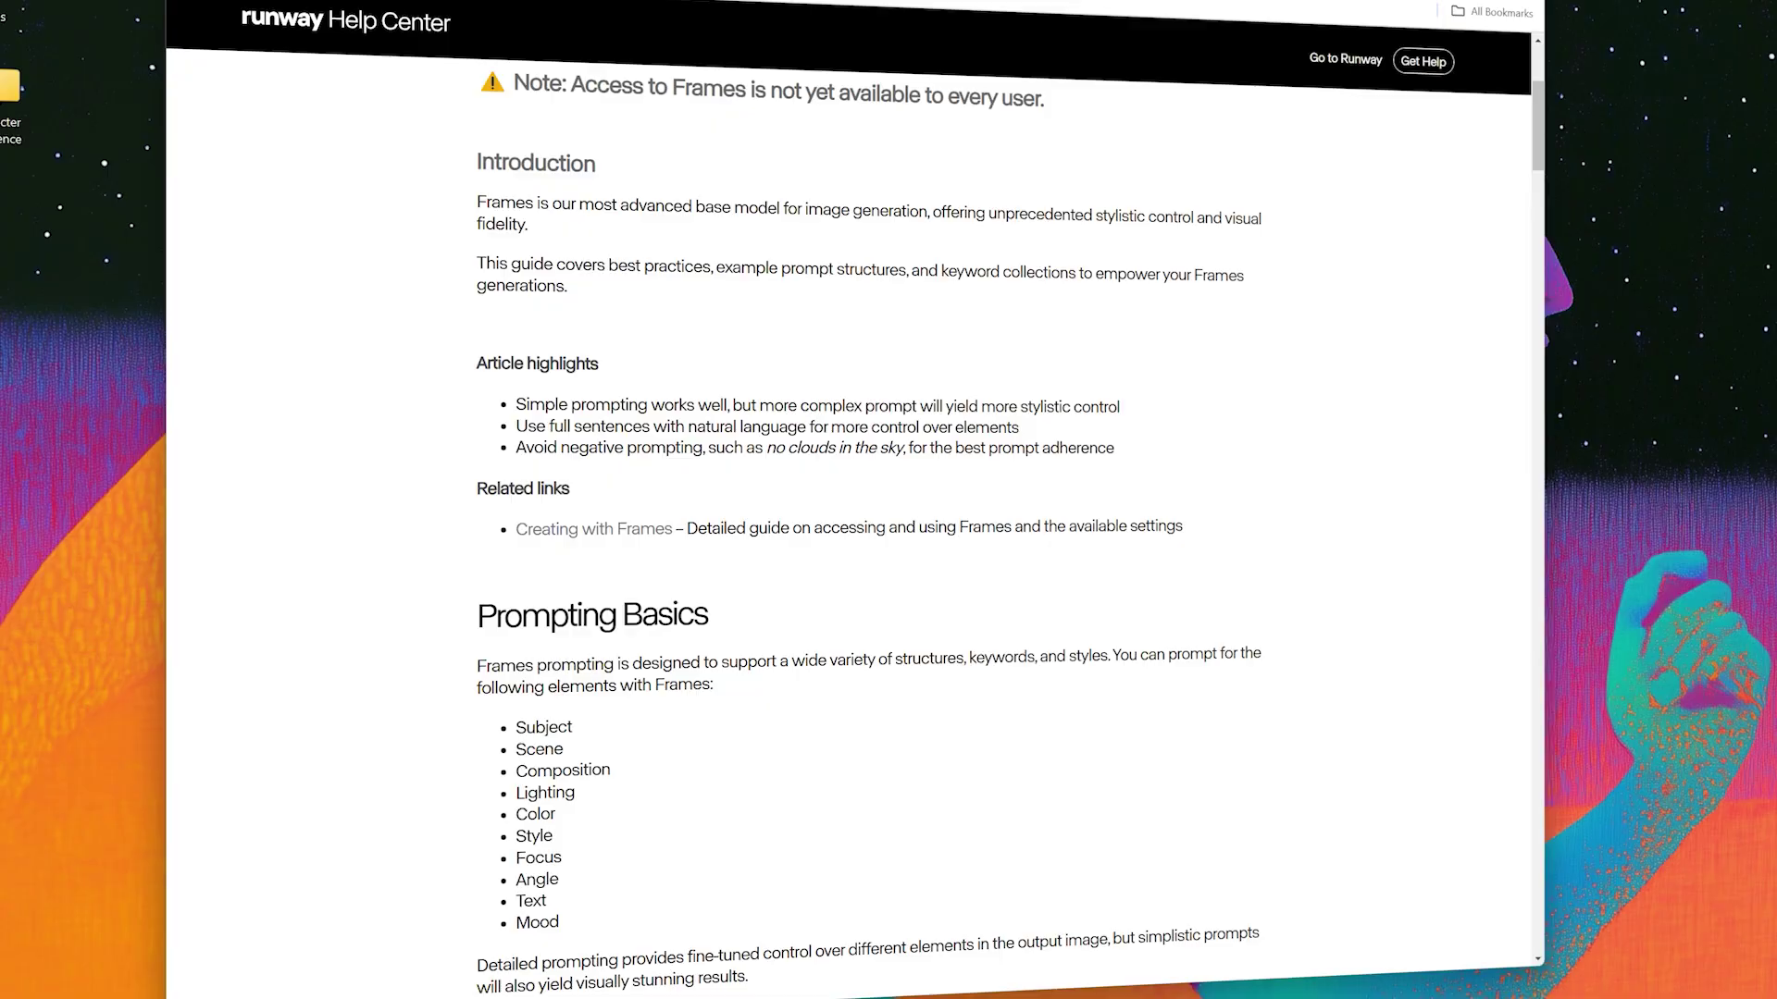
Step: Highlight 'Frames', the Prompting Basics intro paragraph and the list of promptable elements
{"action": "double_click", "coordinate": [505, 201]}
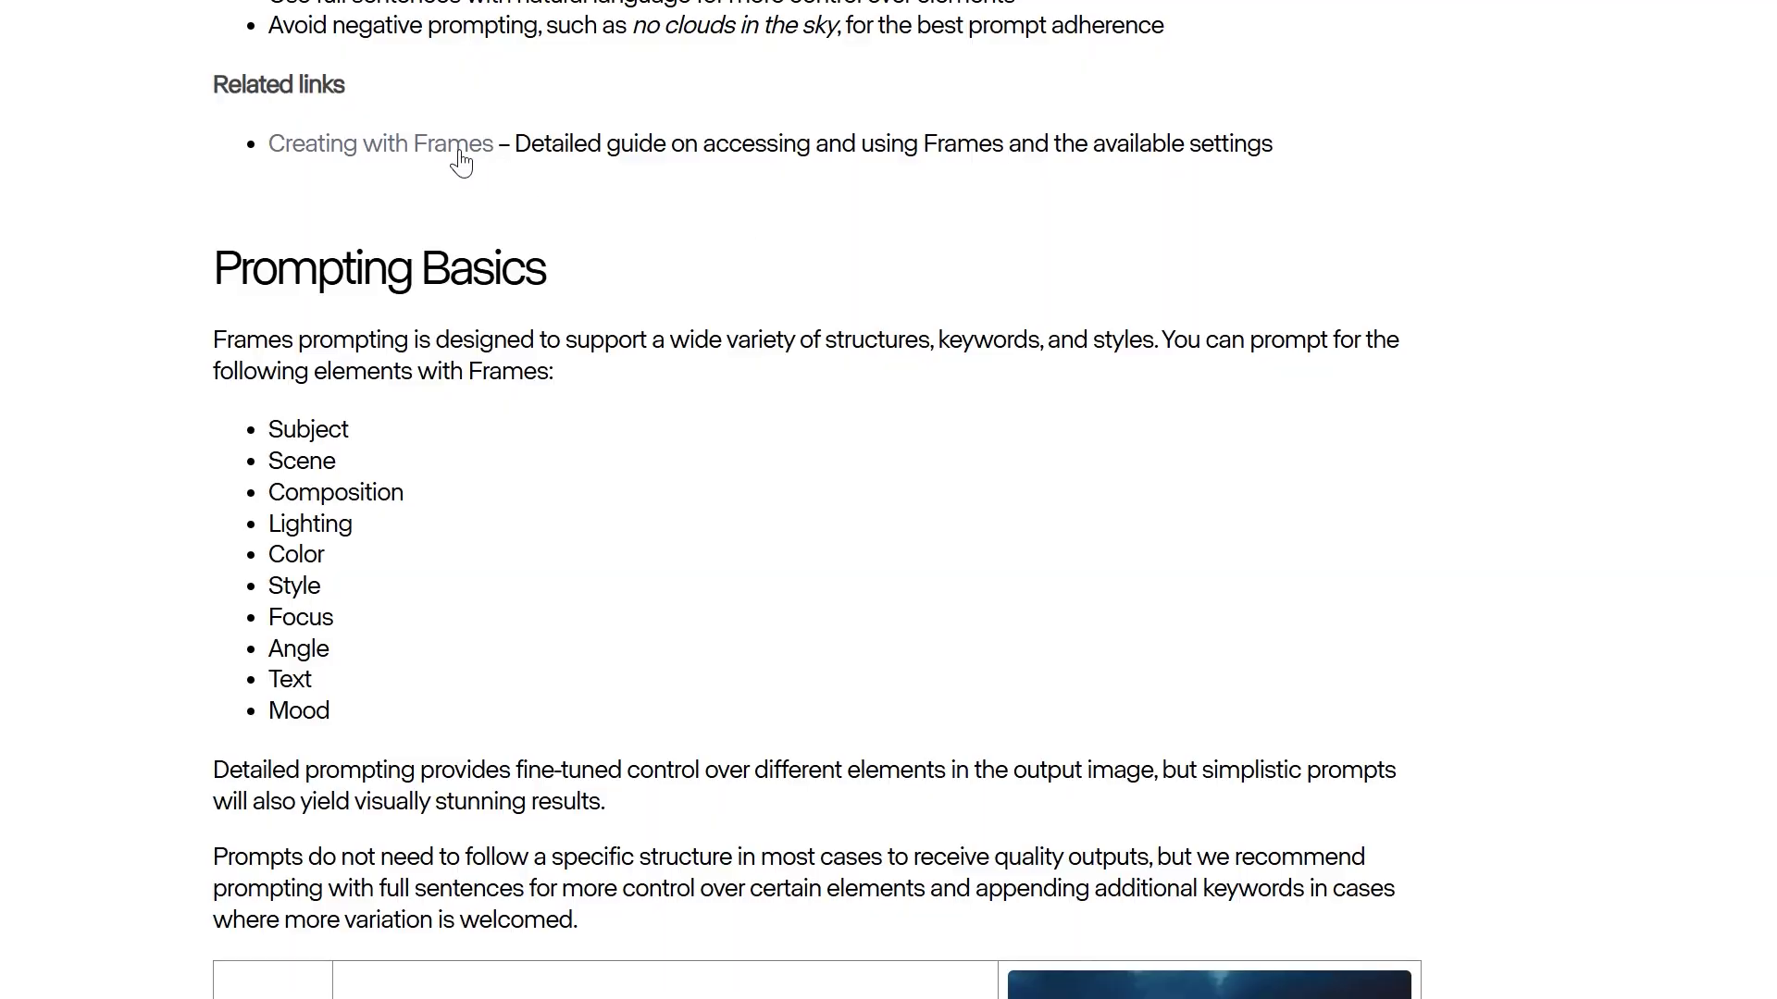
{"action": "scroll", "coordinate": [461, 162], "scroll_direction": "down", "scroll_amount": 2}
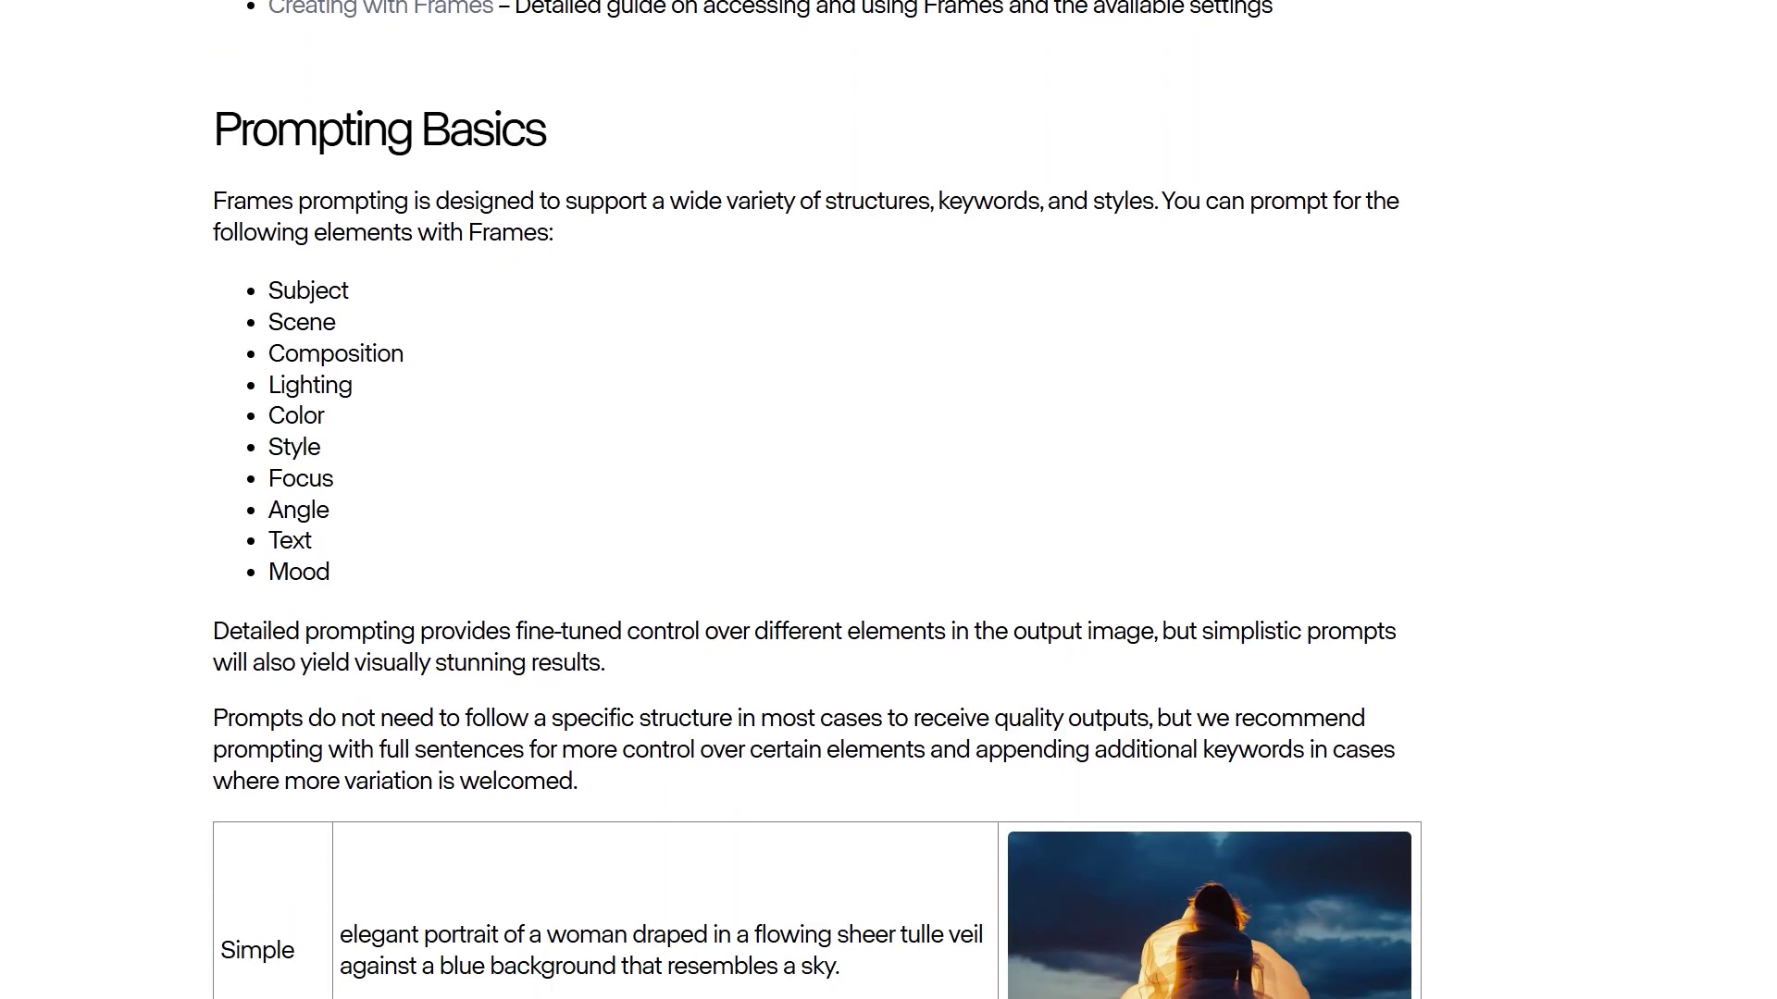
{"action": "left_click_drag", "start_coordinate": [212, 200], "coordinate": [395, 201]}
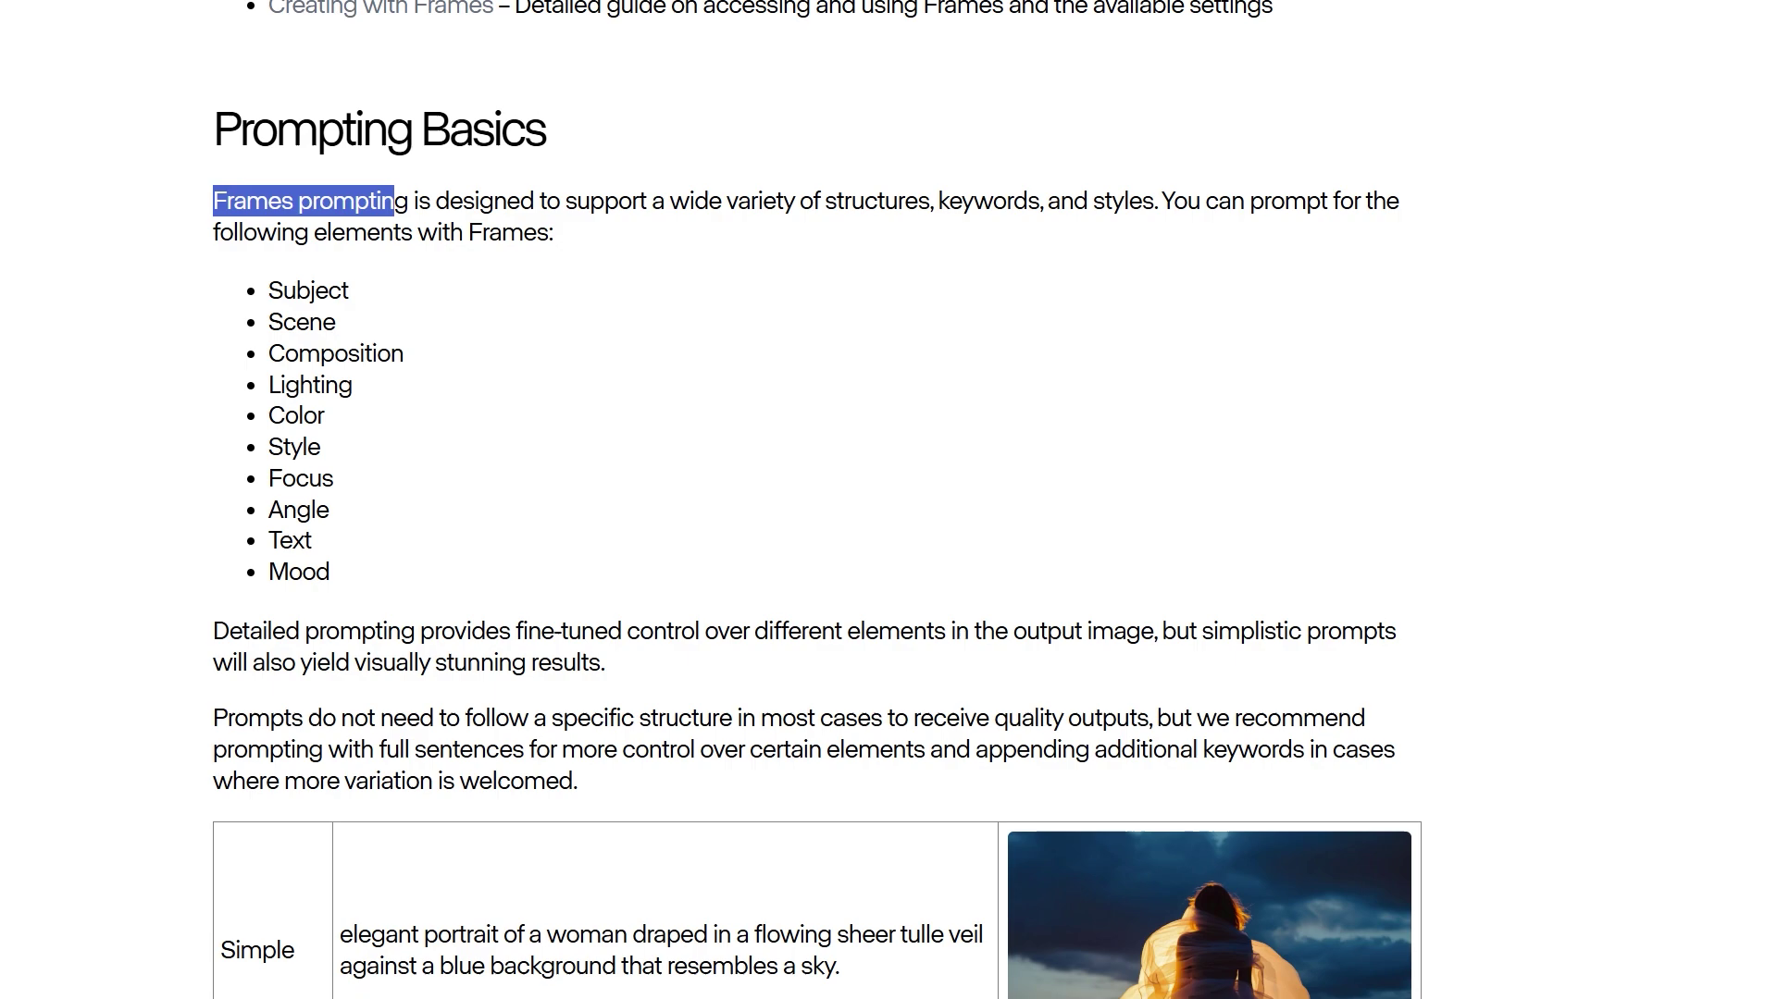
{"action": "mouse_move", "coordinate": [568, 220]}
{"action": "left_mouse_down"}
{"action": "mouse_move", "coordinate": [577, 201]}
{"action": "mouse_move", "coordinate": [574, 237]}
{"action": "left_mouse_up"}
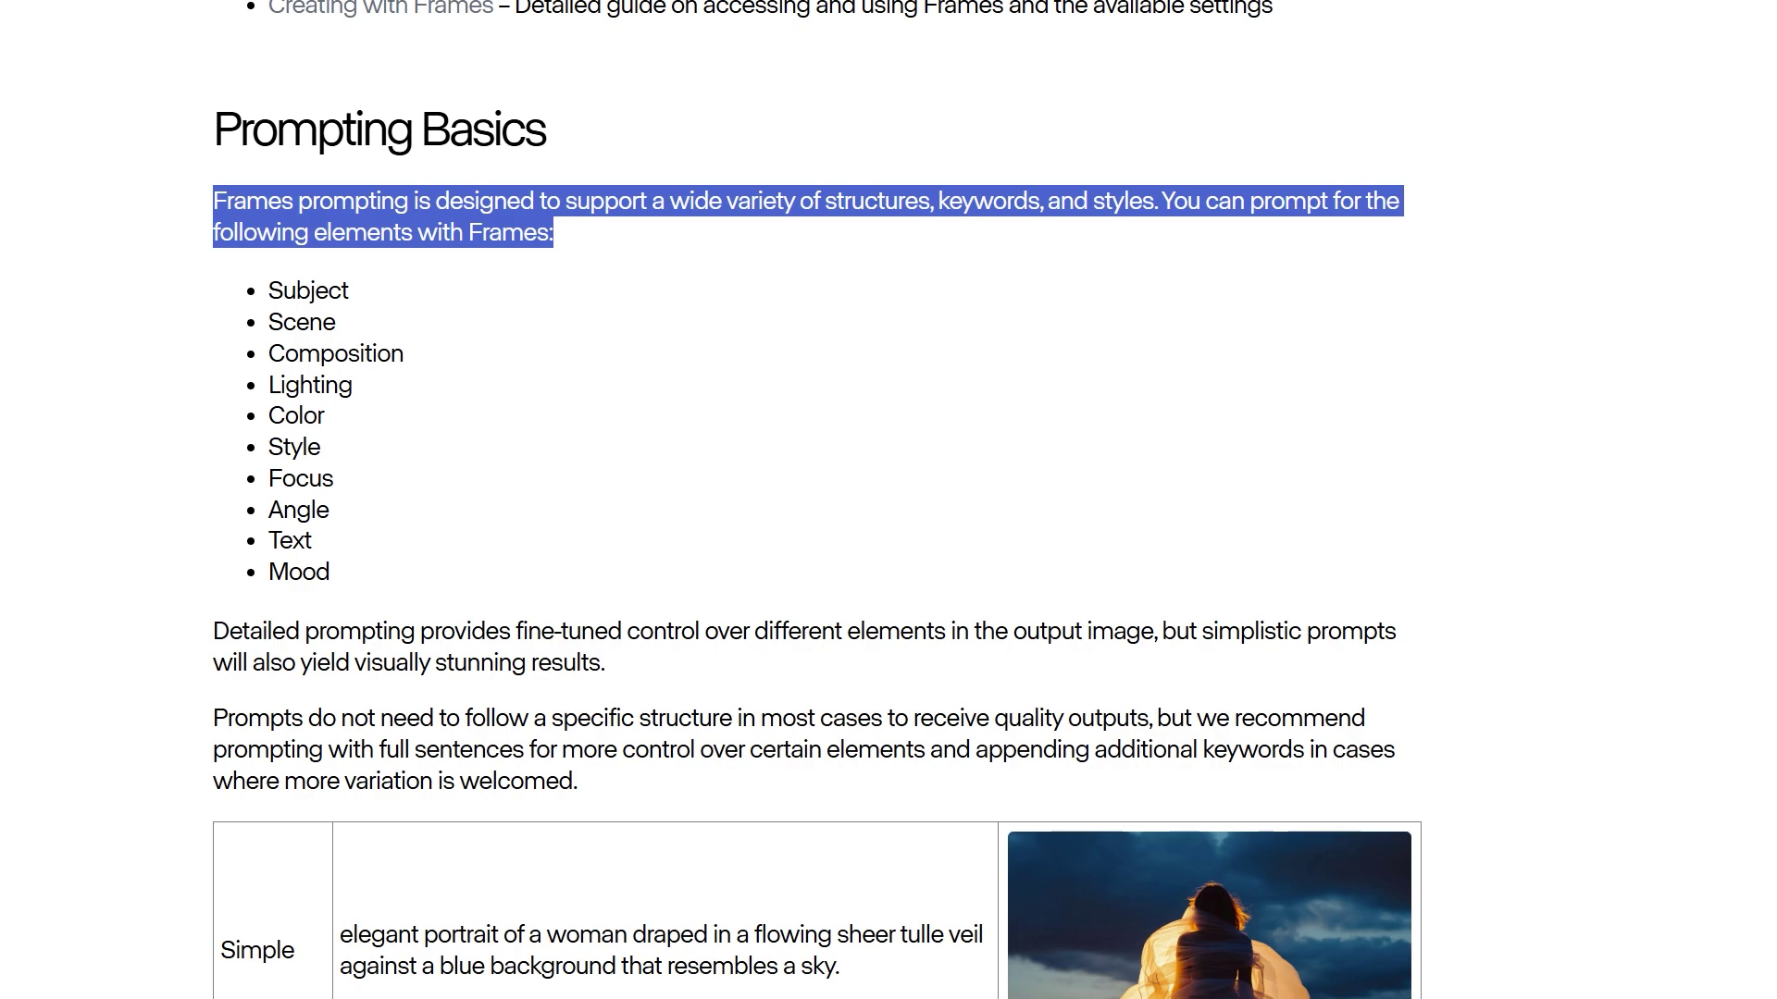
{"action": "left_click_drag", "start_coordinate": [268, 290], "coordinate": [352, 532]}
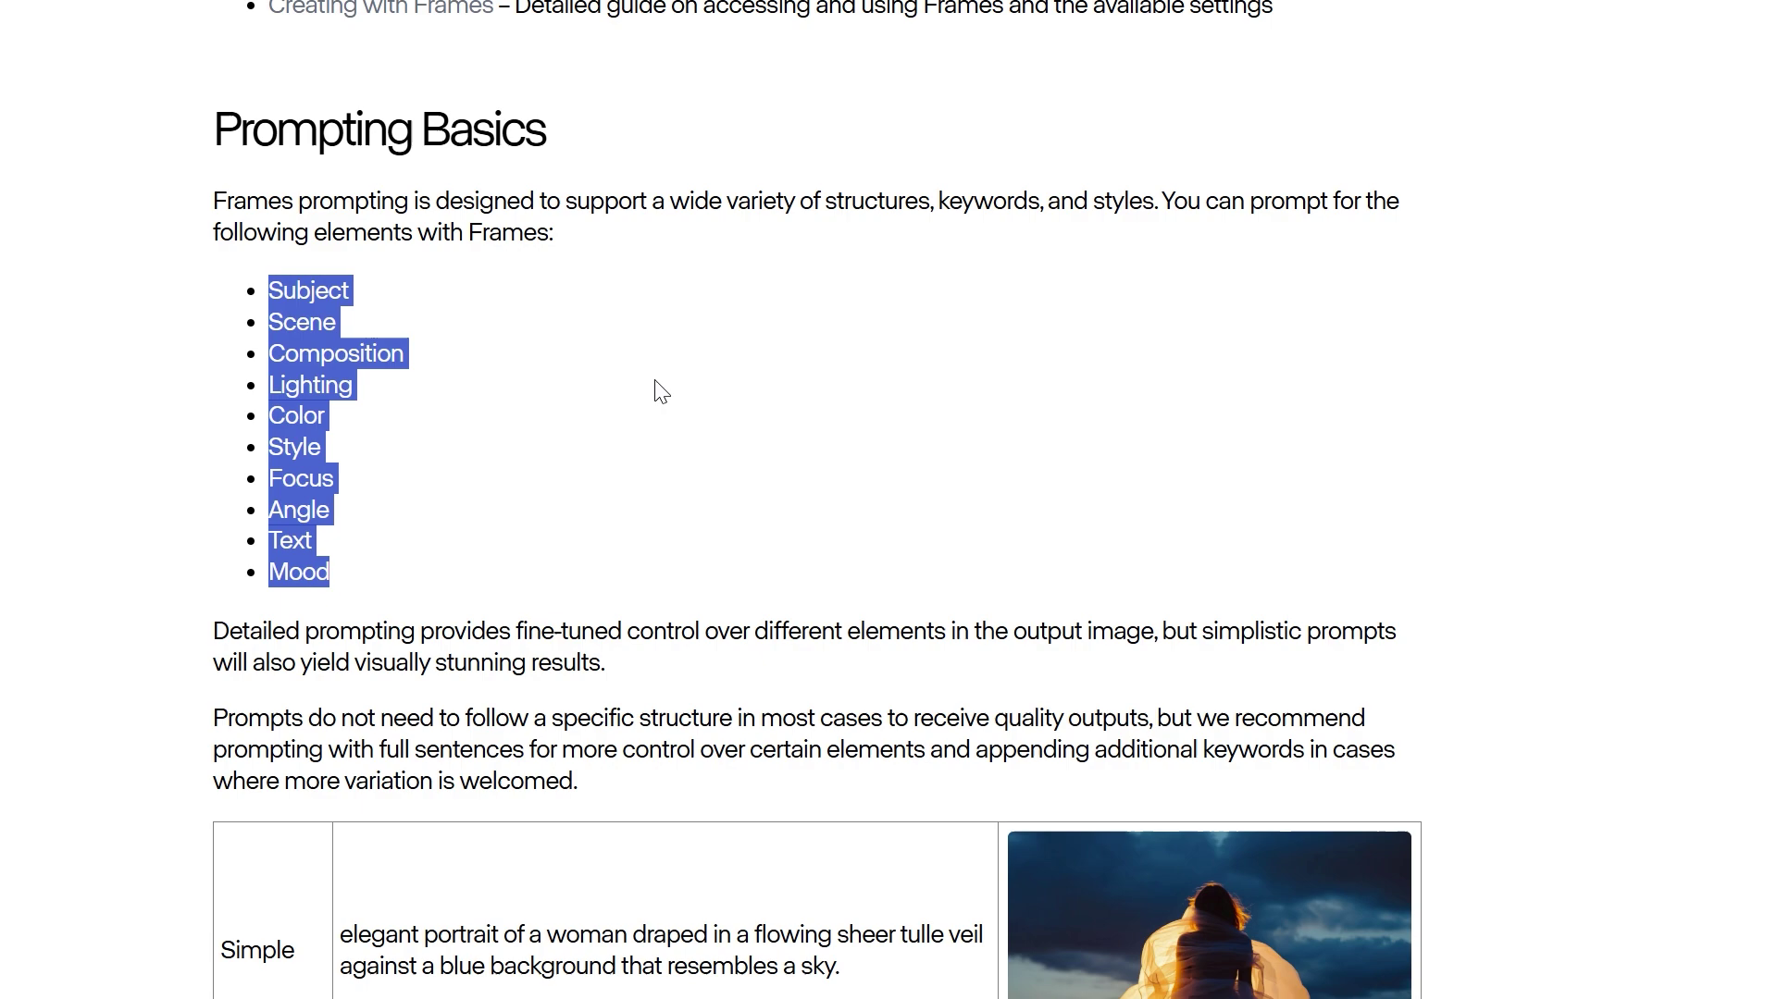
Step: Highlight the prompt examples and descriptive-prompt passages, continuing down to the Art Styles table
{"action": "scroll", "coordinate": [564, 418], "scroll_direction": "down", "scroll_amount": 8}
{"action": "left_click_drag", "start_coordinate": [340, 219], "coordinate": [840, 251]}
{"action": "left_click", "coordinate": [873, 368]}
{"action": "left_click_drag", "start_coordinate": [339, 388], "coordinate": [819, 761]}
{"action": "scroll", "coordinate": [819, 760], "scroll_direction": "down", "scroll_amount": 8}
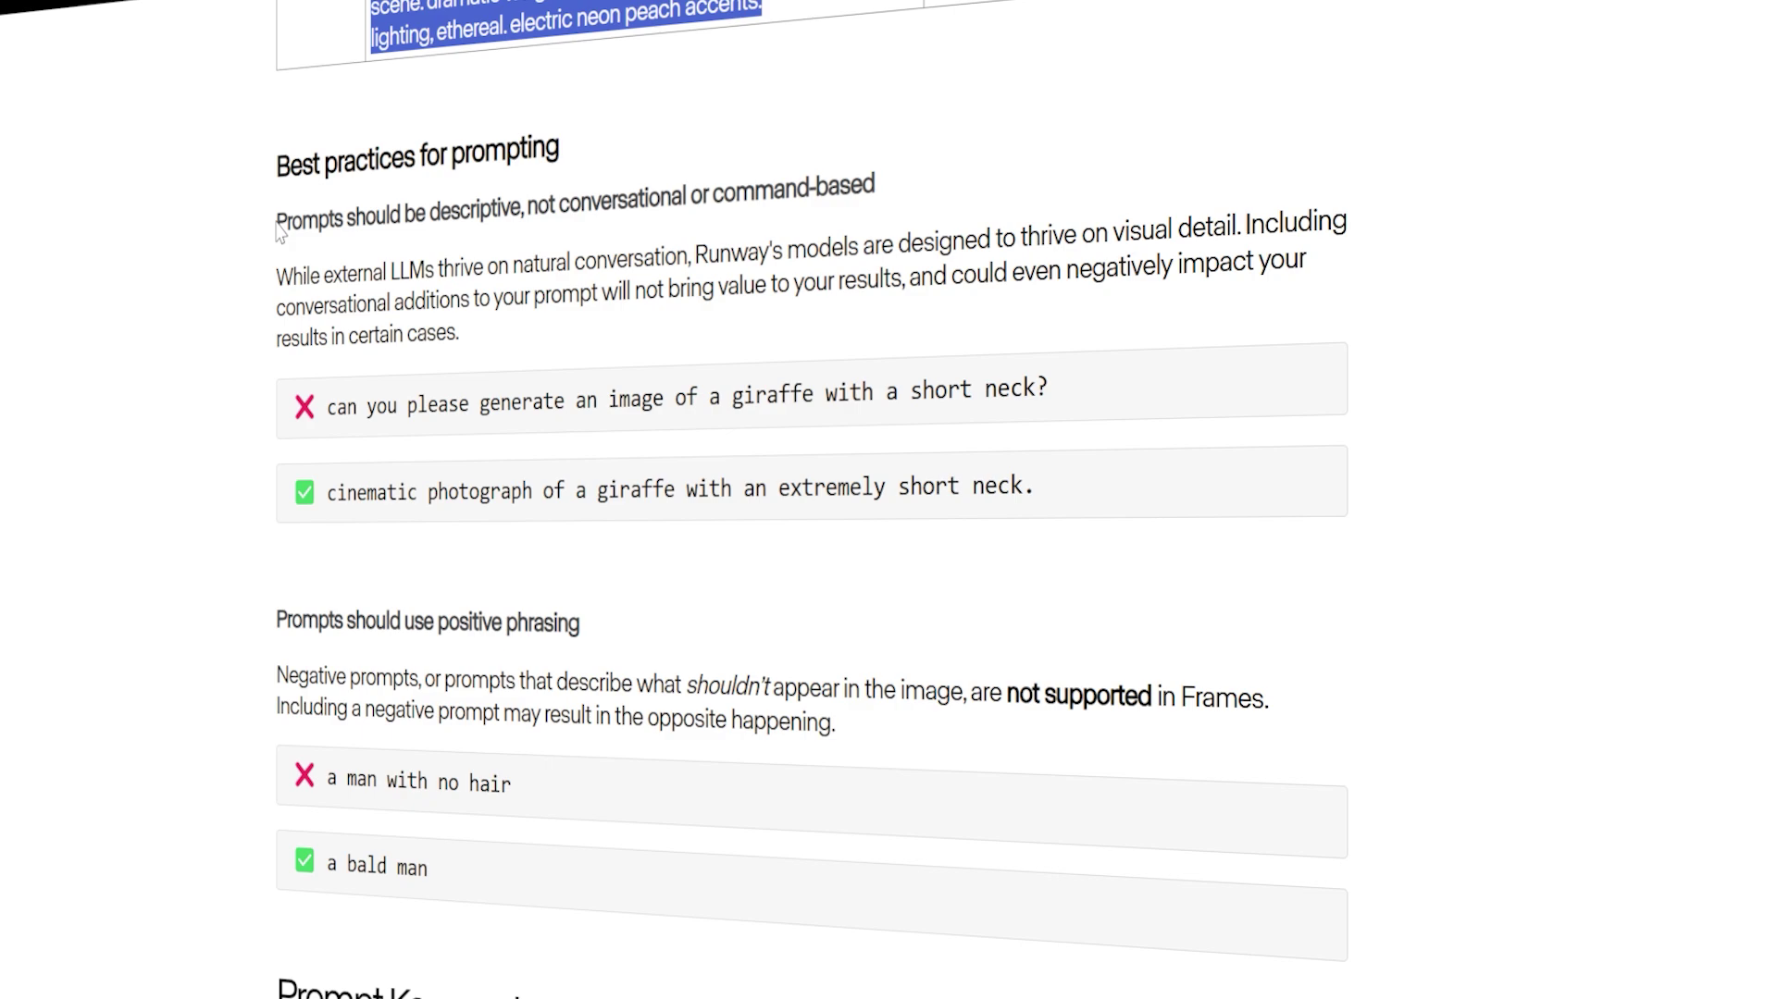
{"action": "left_click_drag", "start_coordinate": [213, 208], "coordinate": [888, 201]}
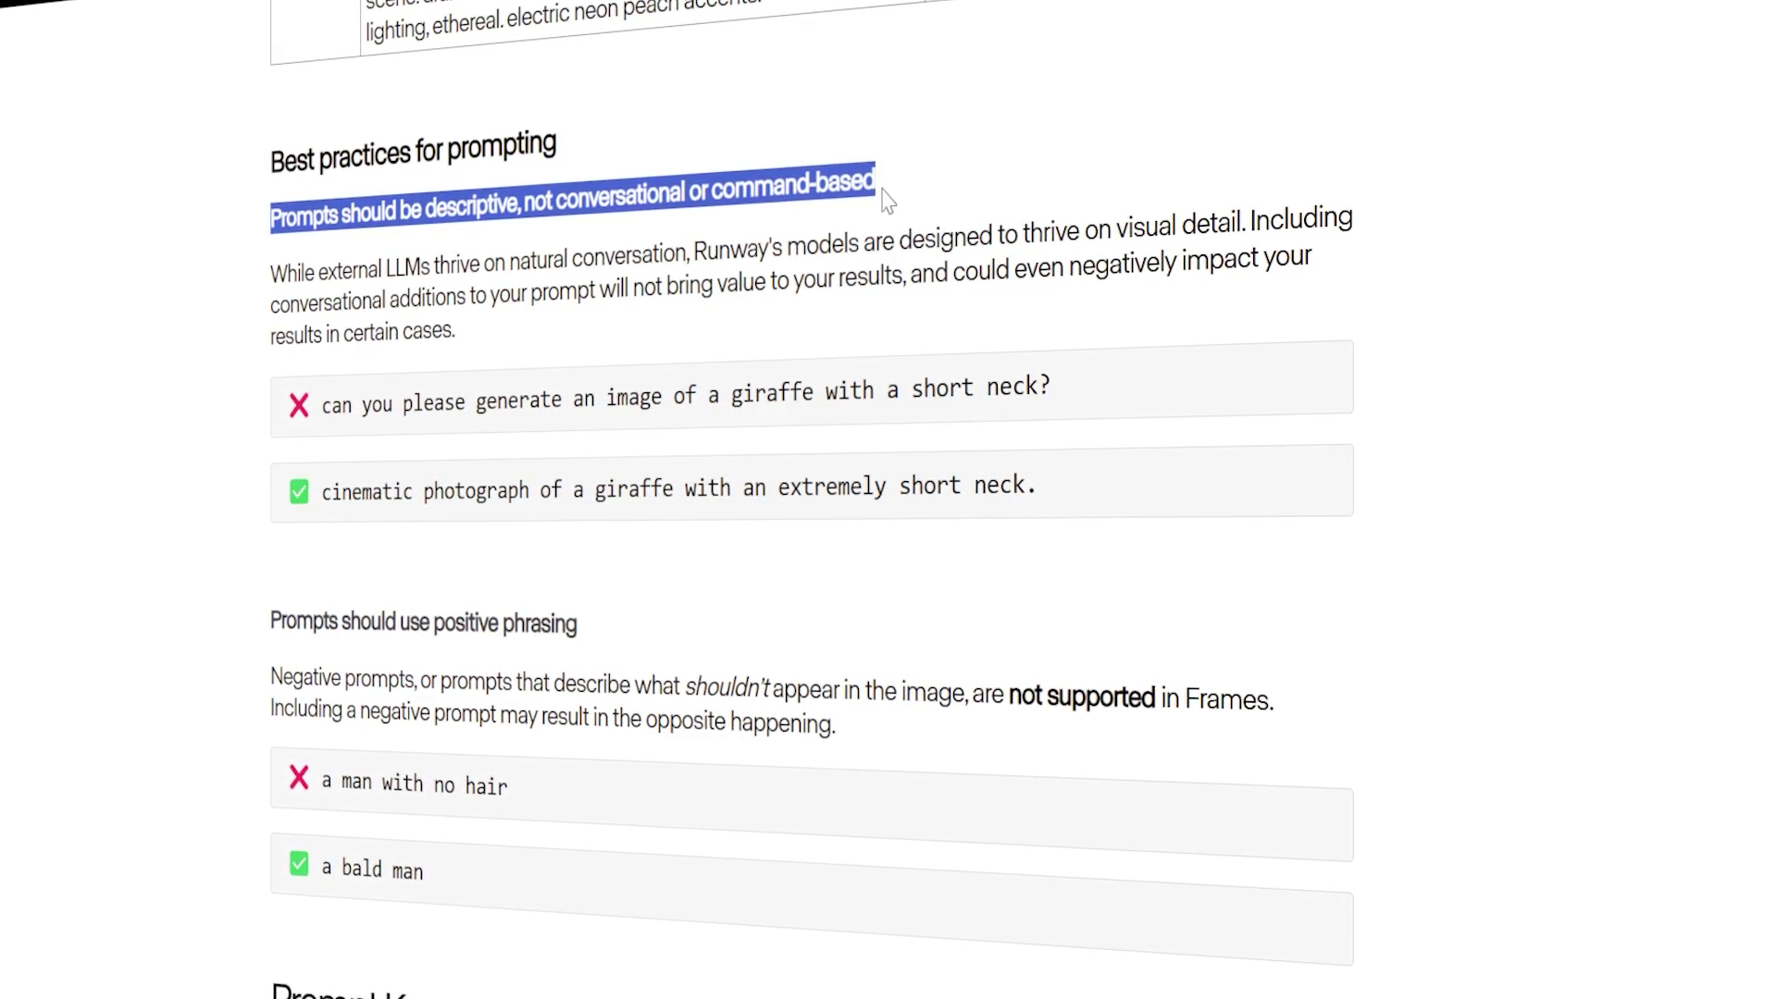
{"action": "left_click_drag", "start_coordinate": [437, 265], "coordinate": [1248, 219]}
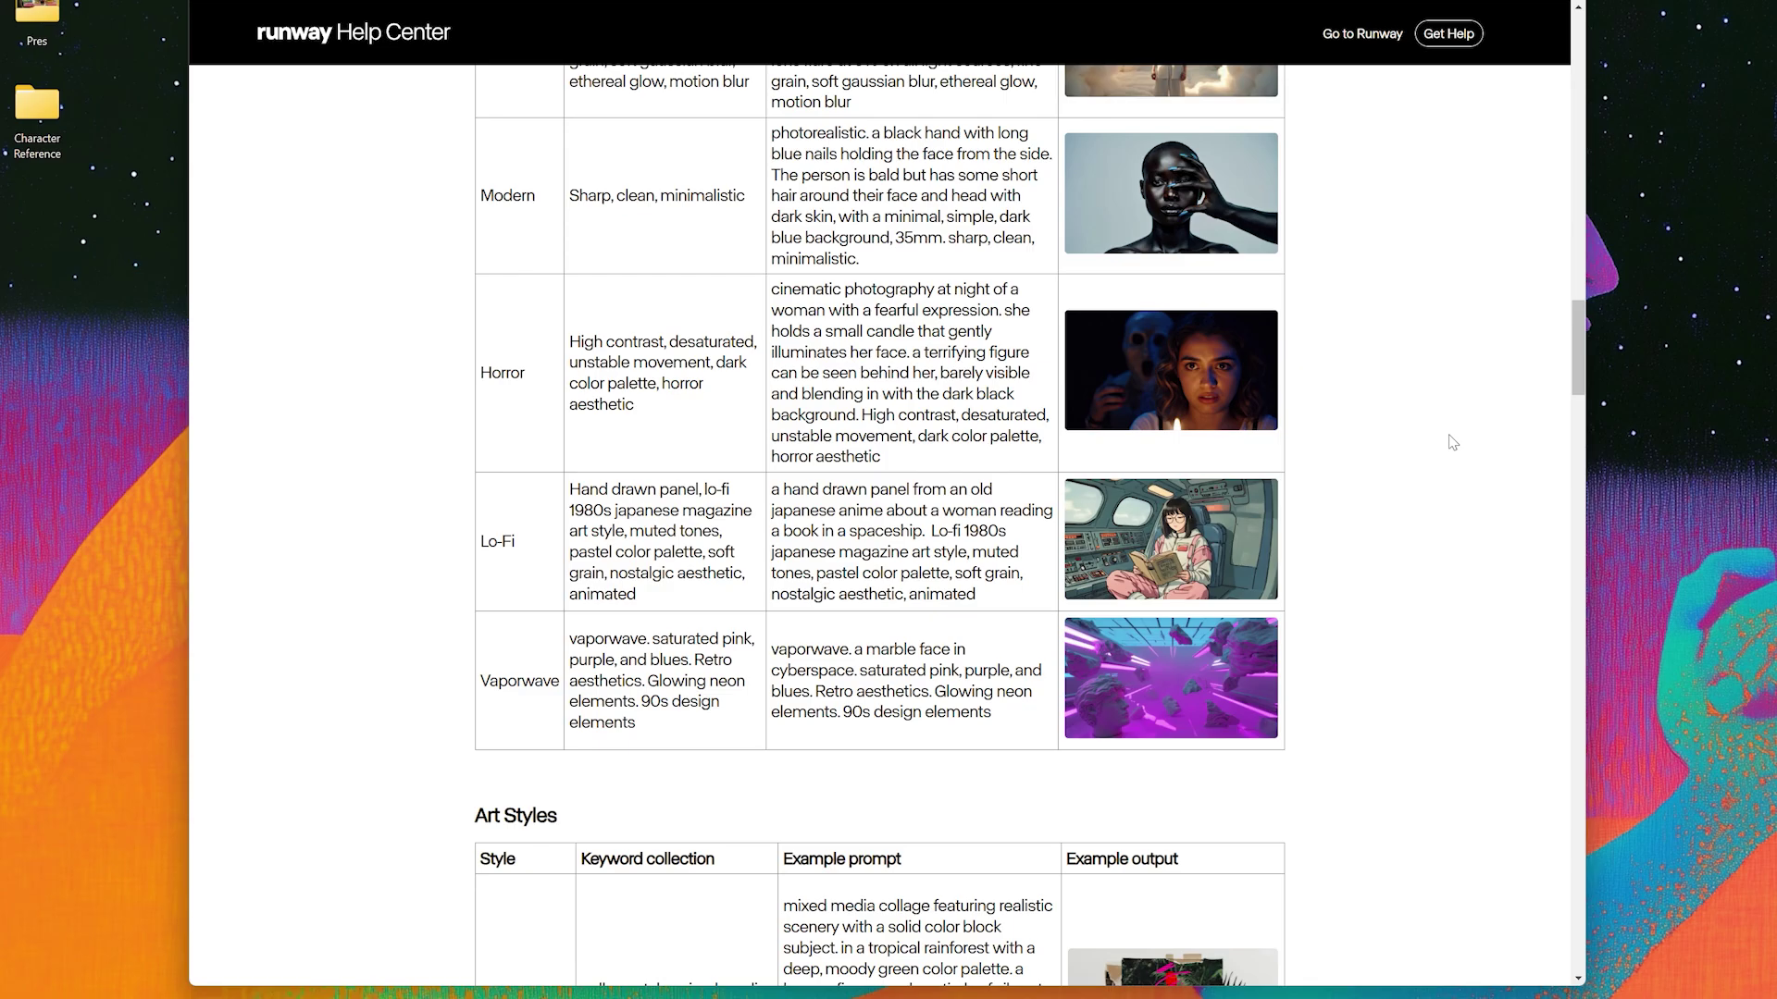
{"action": "scroll", "coordinate": [1453, 443], "scroll_direction": "down", "scroll_amount": 7}
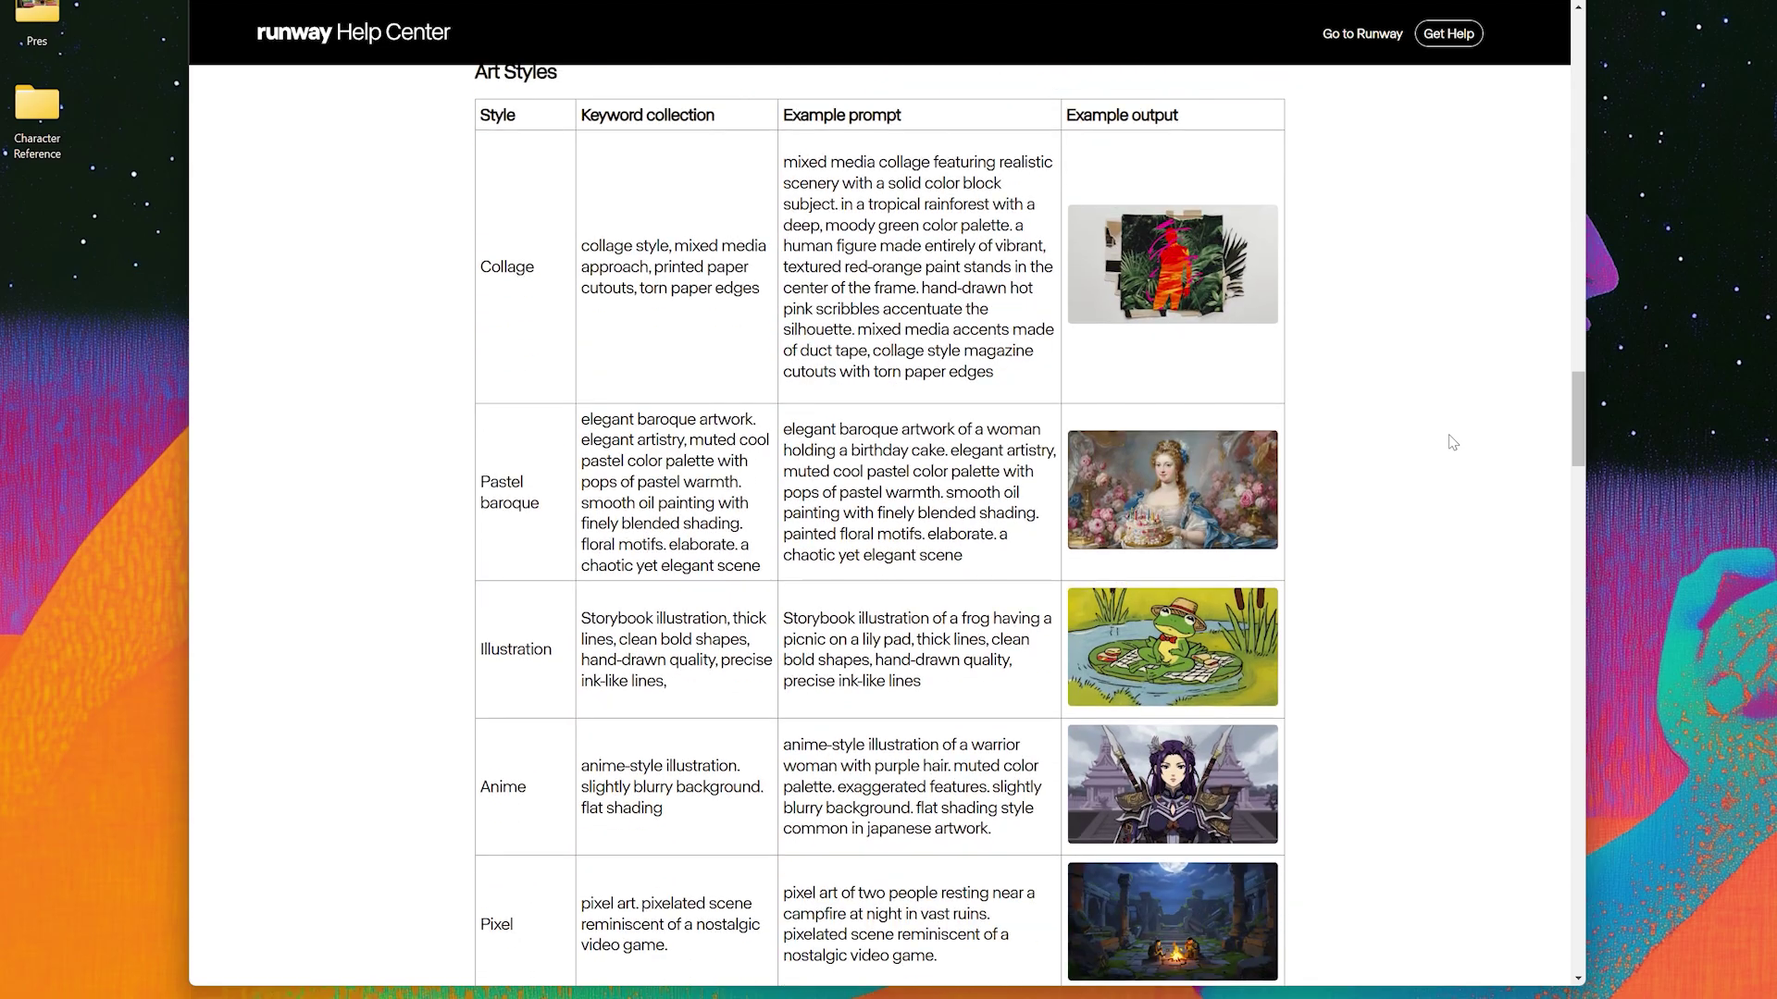
Step: Highlight the 32 credits per 4 images cost, Text input type and 1000-character prompt limit
{"action": "scroll", "coordinate": [1453, 443], "scroll_direction": "down", "scroll_amount": 5}
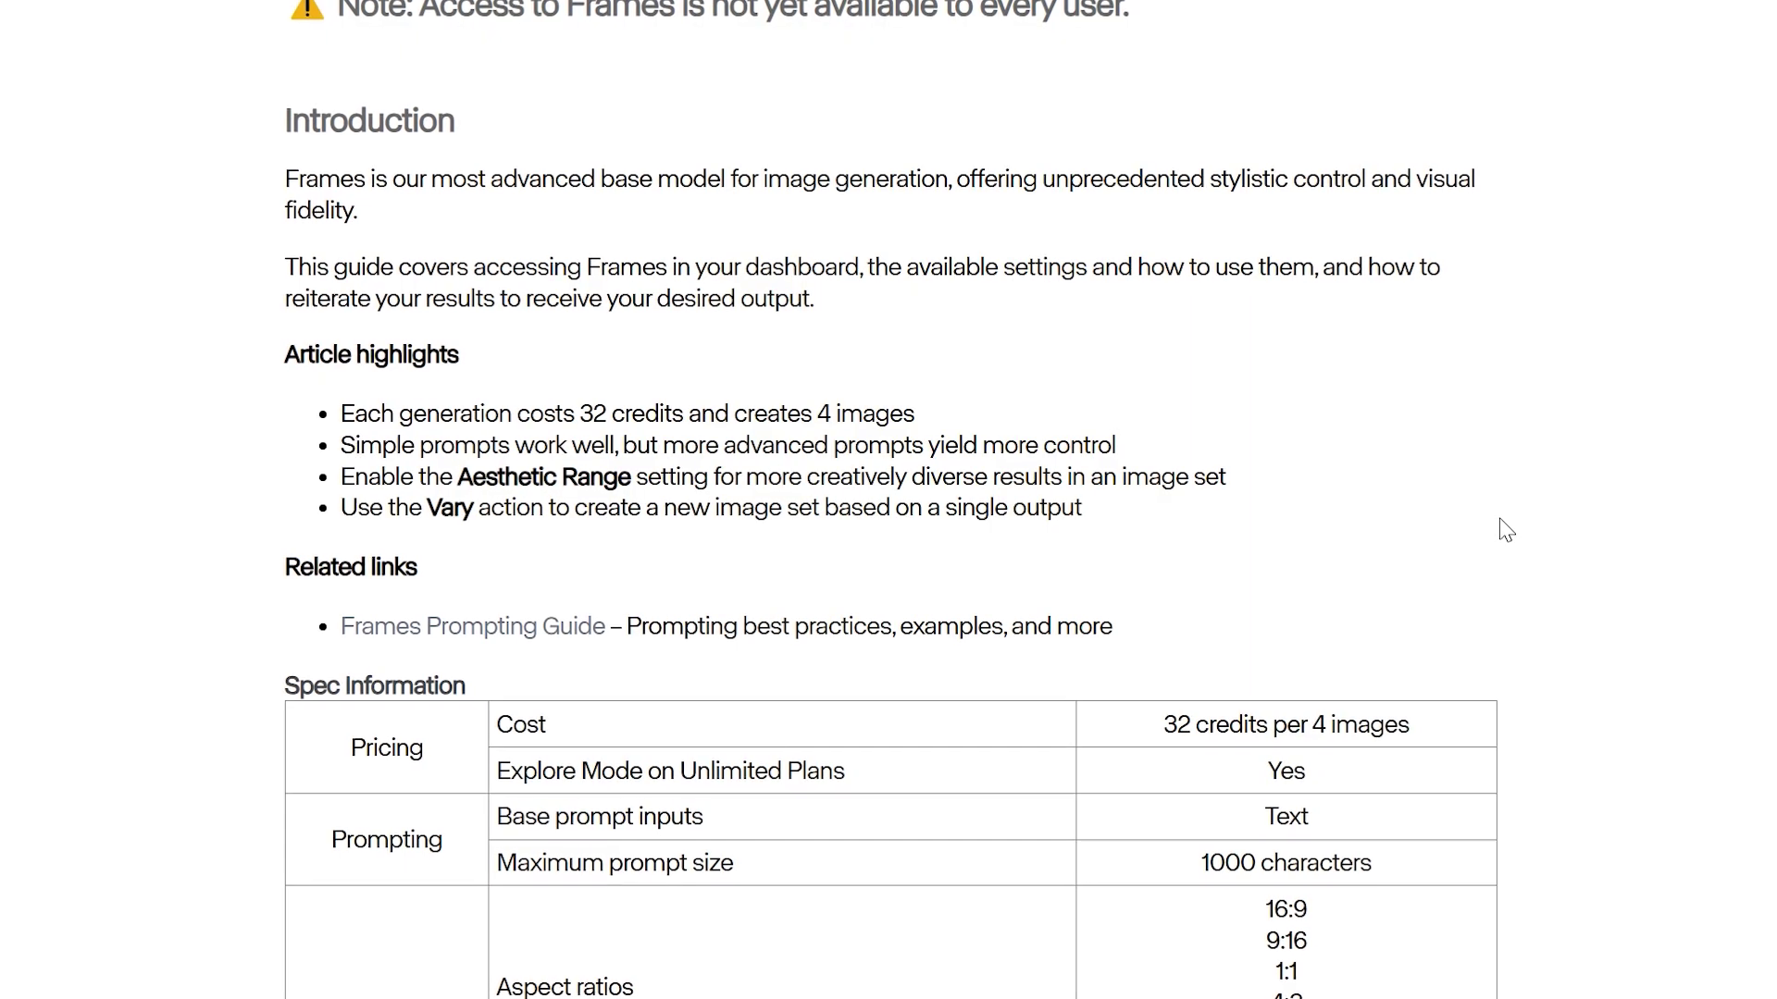
{"action": "scroll", "coordinate": [1507, 530], "scroll_direction": "down", "scroll_amount": 4}
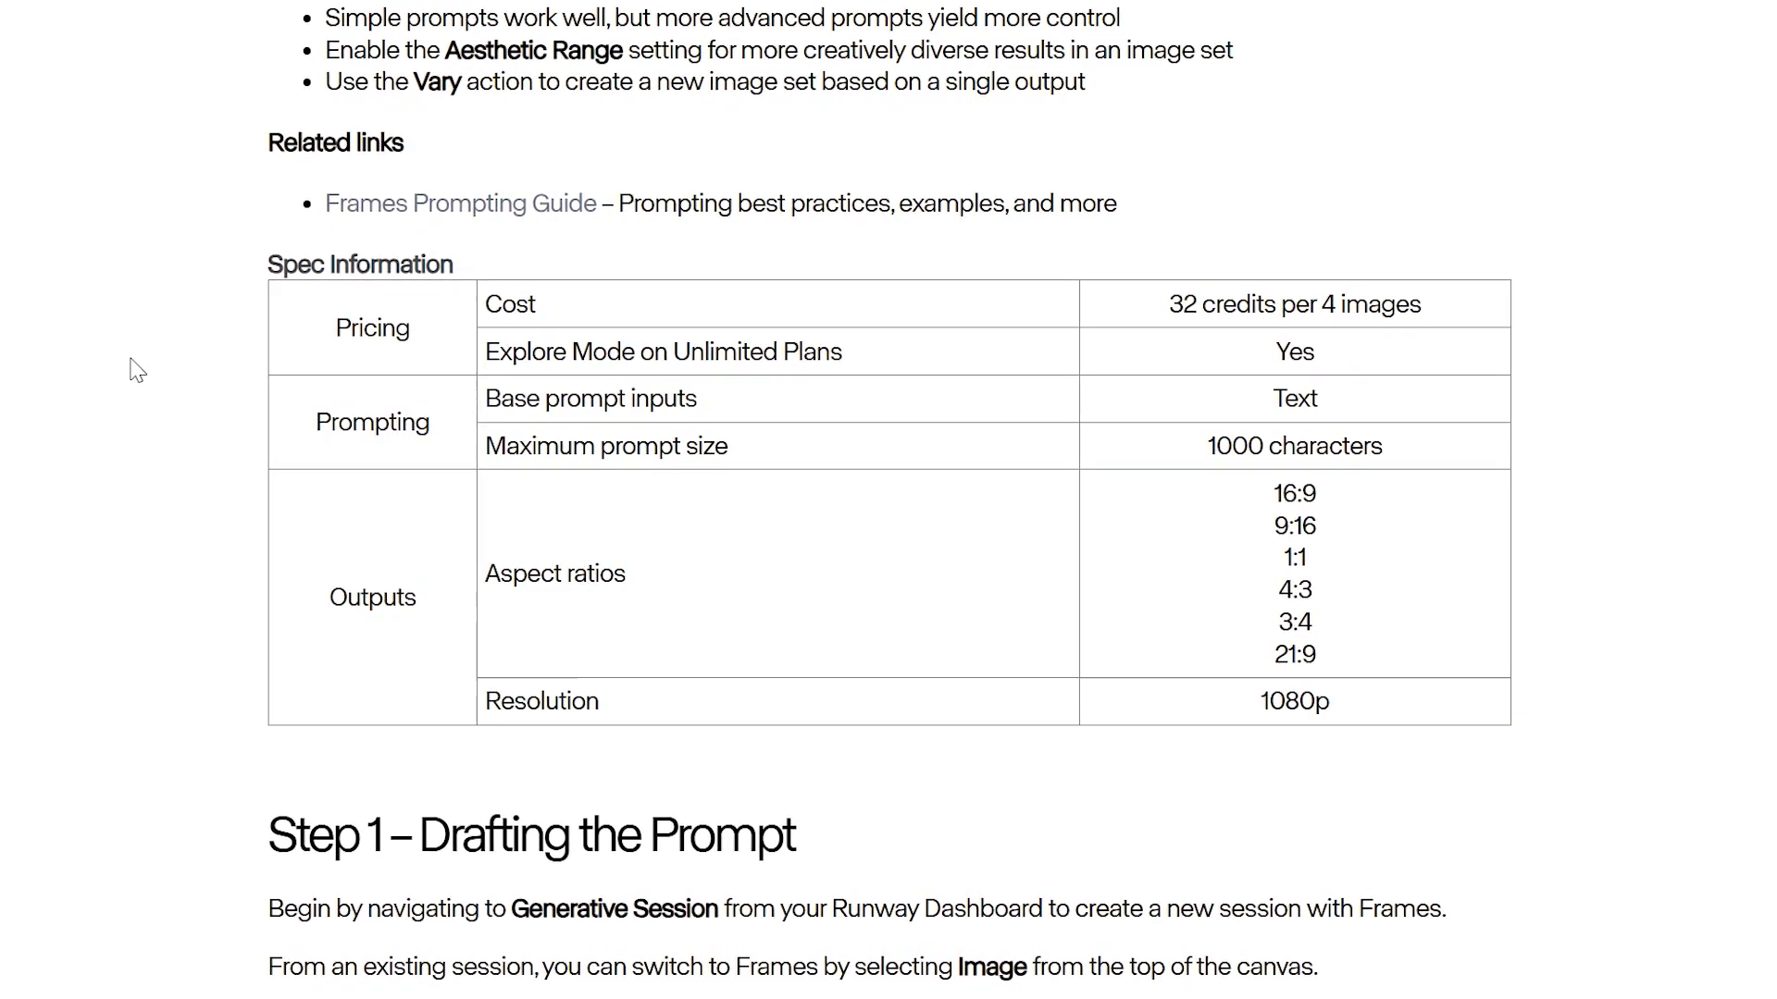
{"action": "left_click_drag", "start_coordinate": [1171, 305], "coordinate": [1479, 321]}
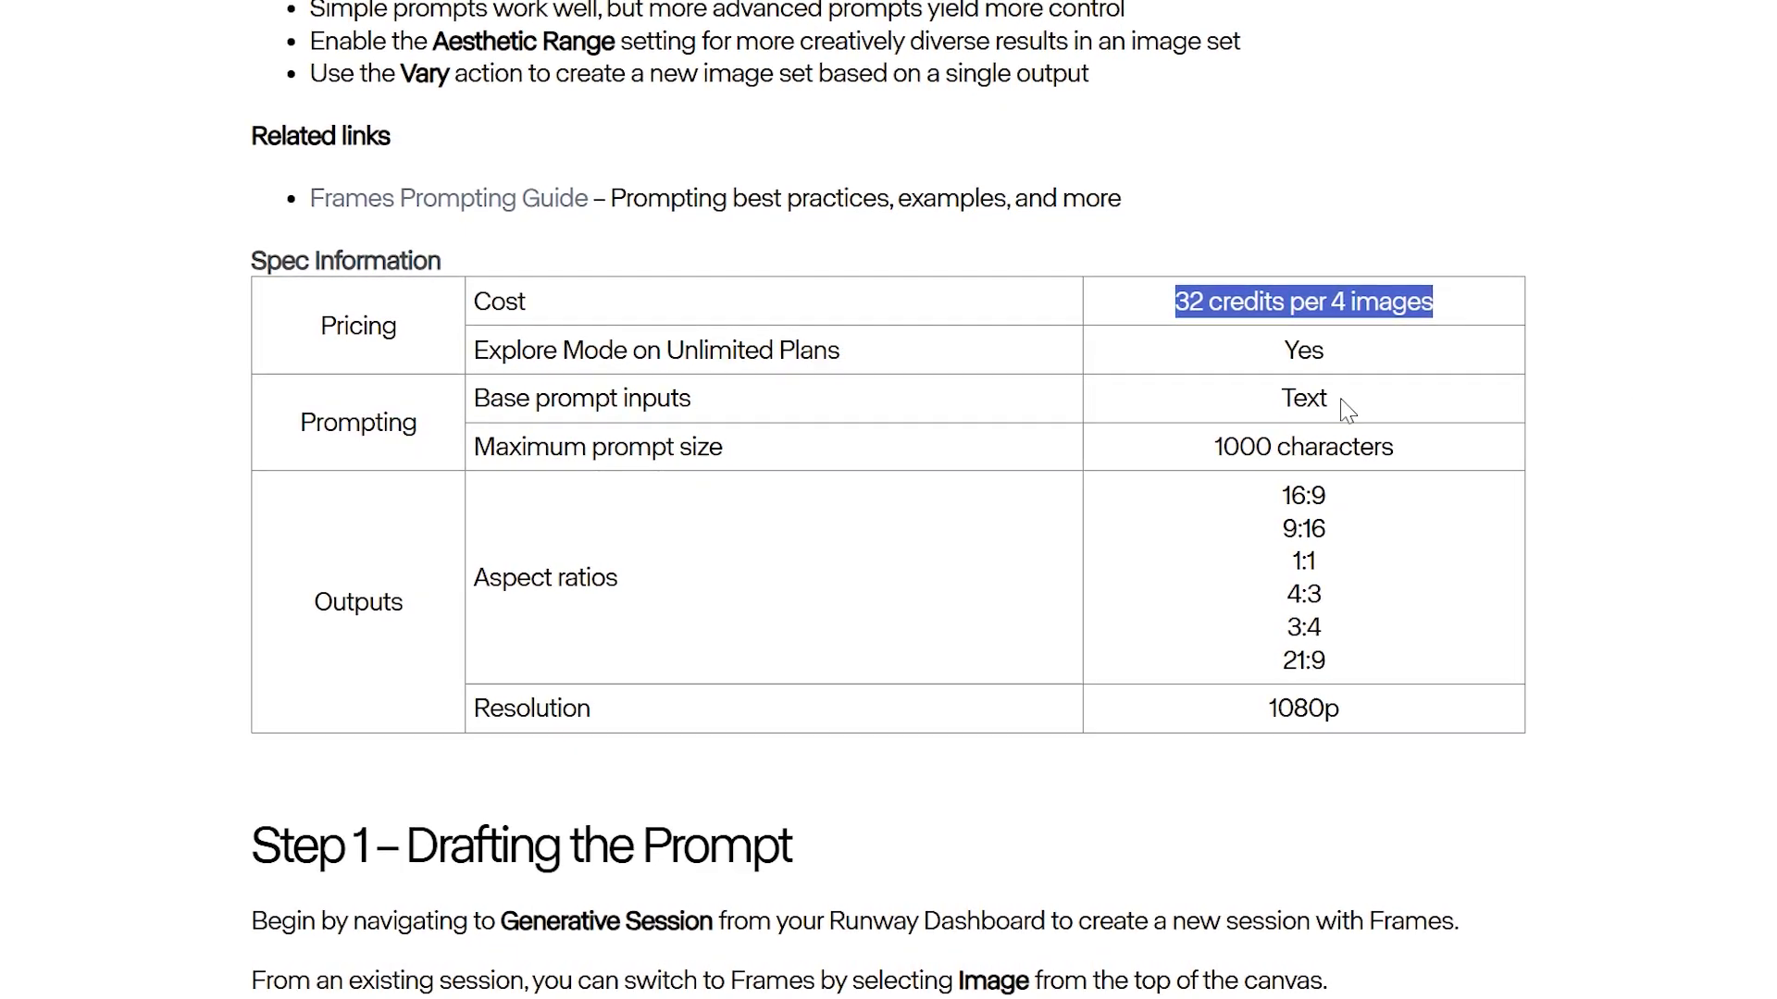
{"action": "double_click", "coordinate": [1304, 399]}
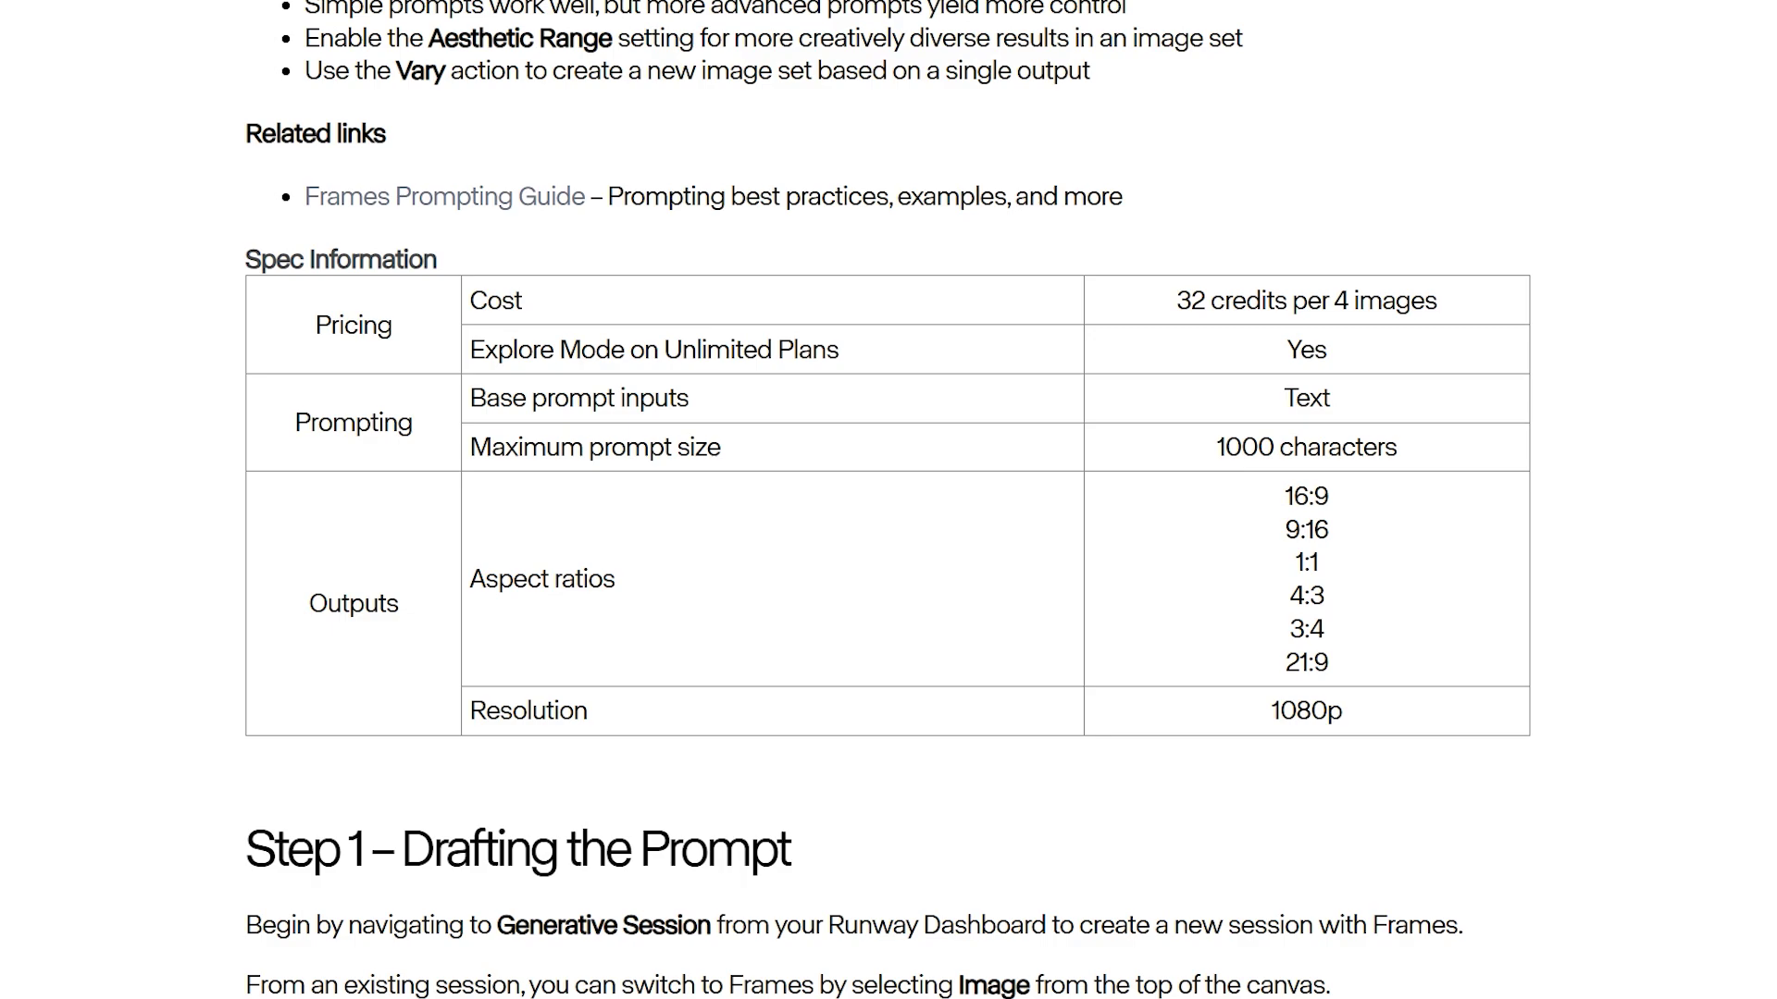
{"action": "left_click_drag", "start_coordinate": [1214, 449], "coordinate": [1433, 464]}
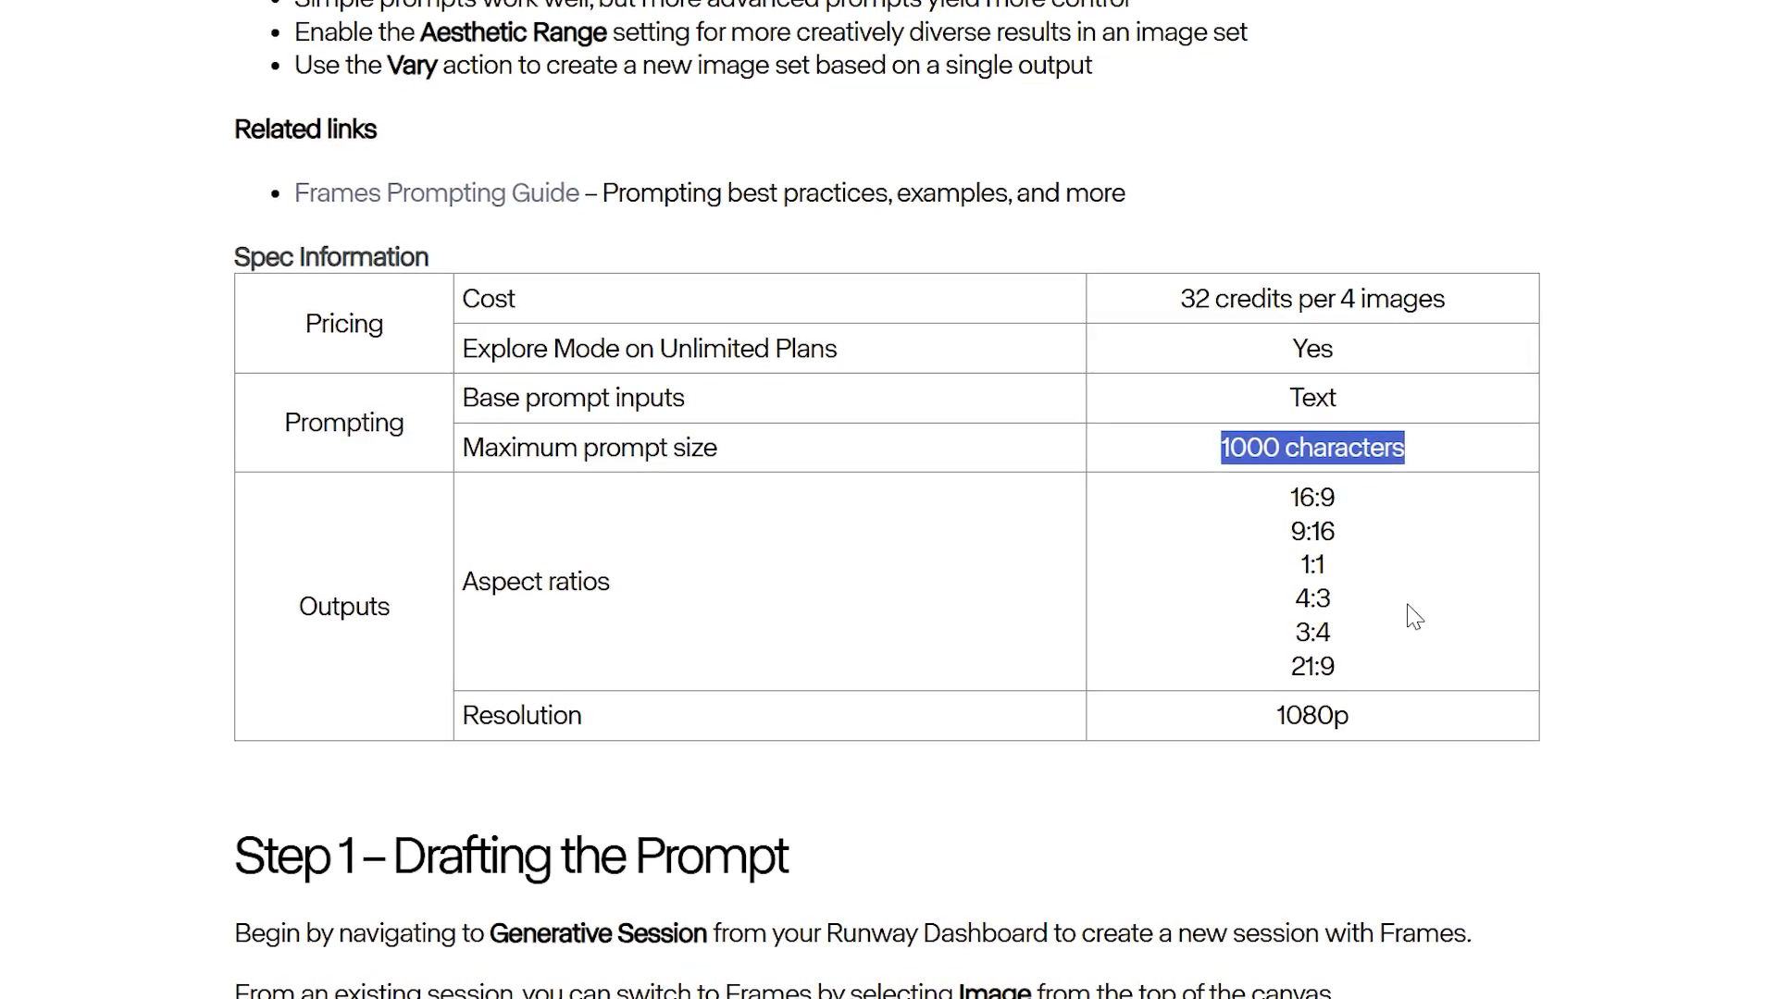
{"action": "scroll", "coordinate": [1413, 617], "scroll_direction": "down", "scroll_amount": 8}
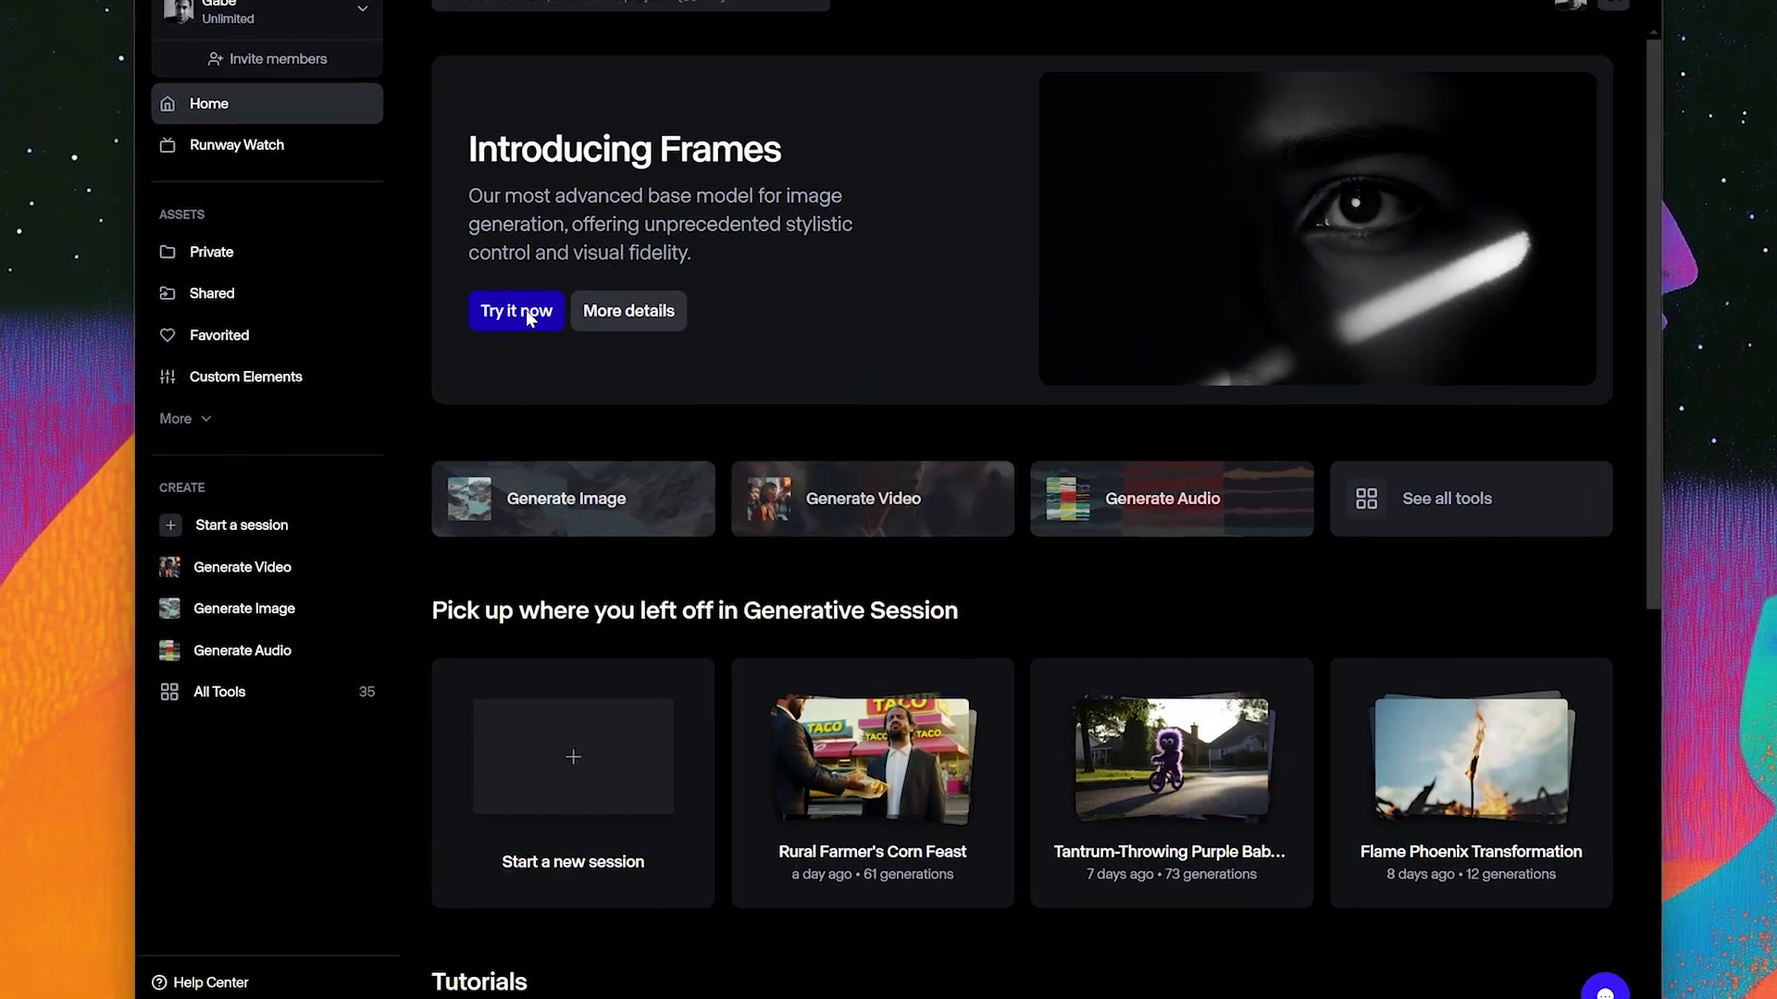
Step: Start a Frames session and load the city towers and two portrait example prompts
{"action": "left_click", "coordinate": [518, 311]}
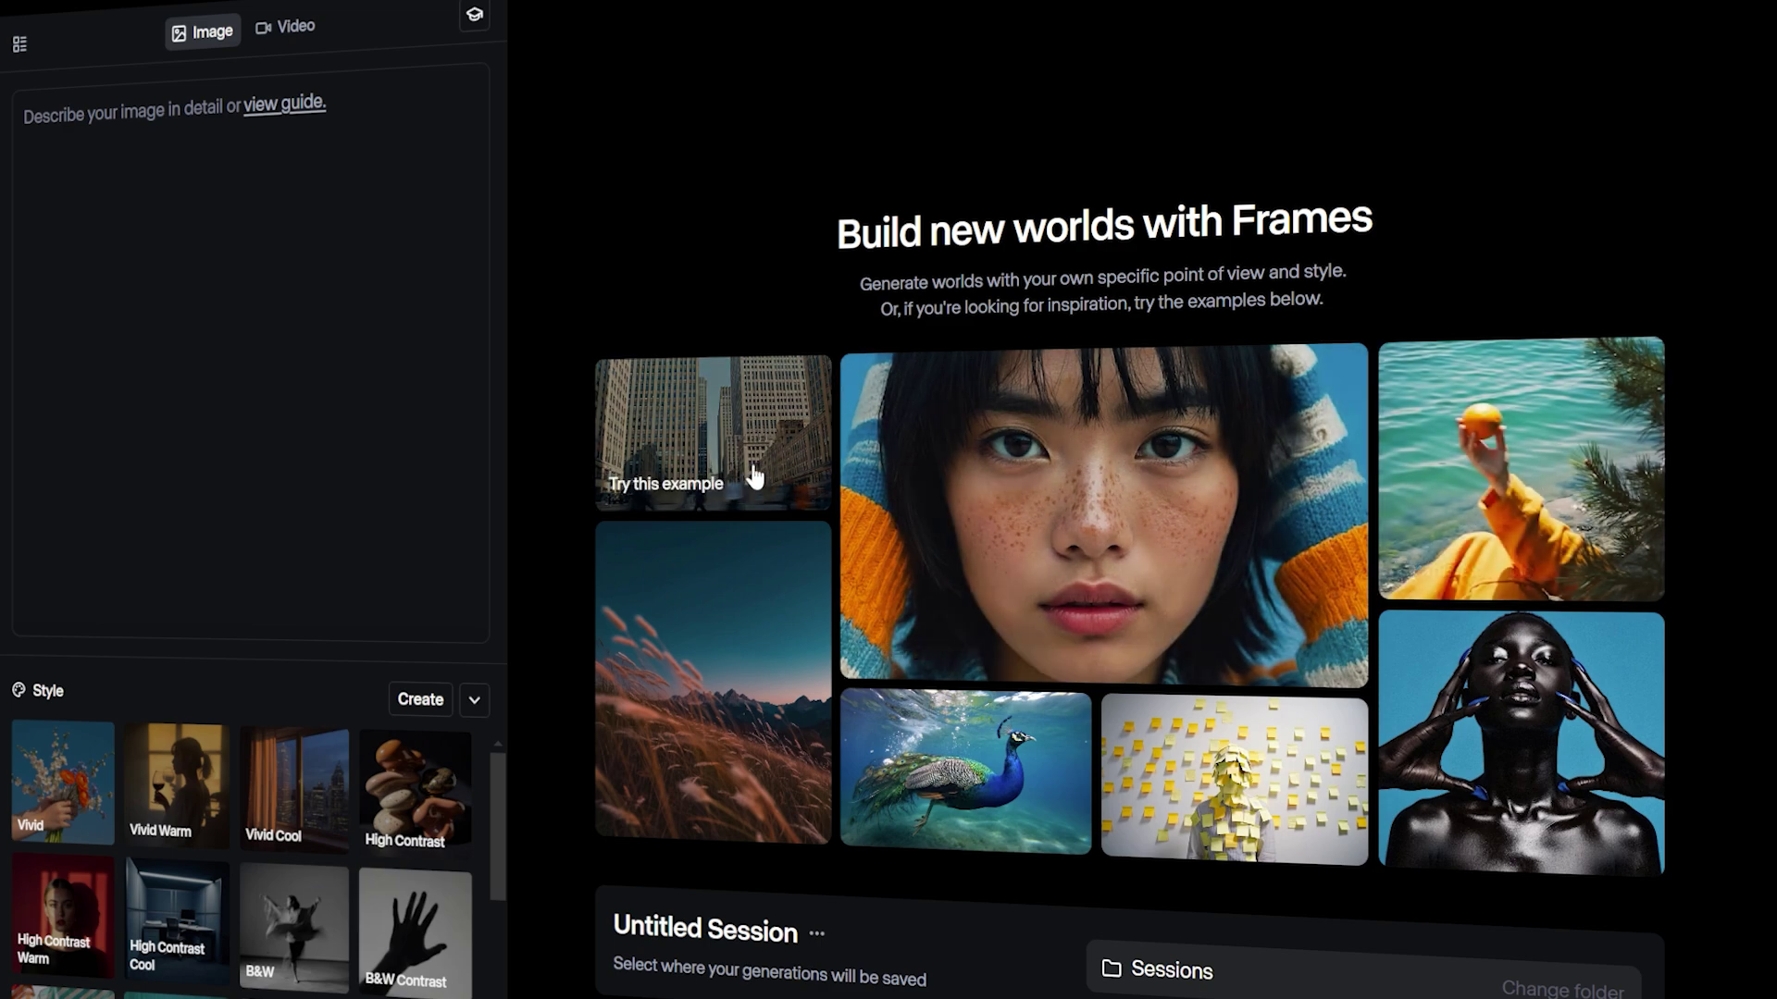
{"action": "left_click", "coordinate": [754, 476]}
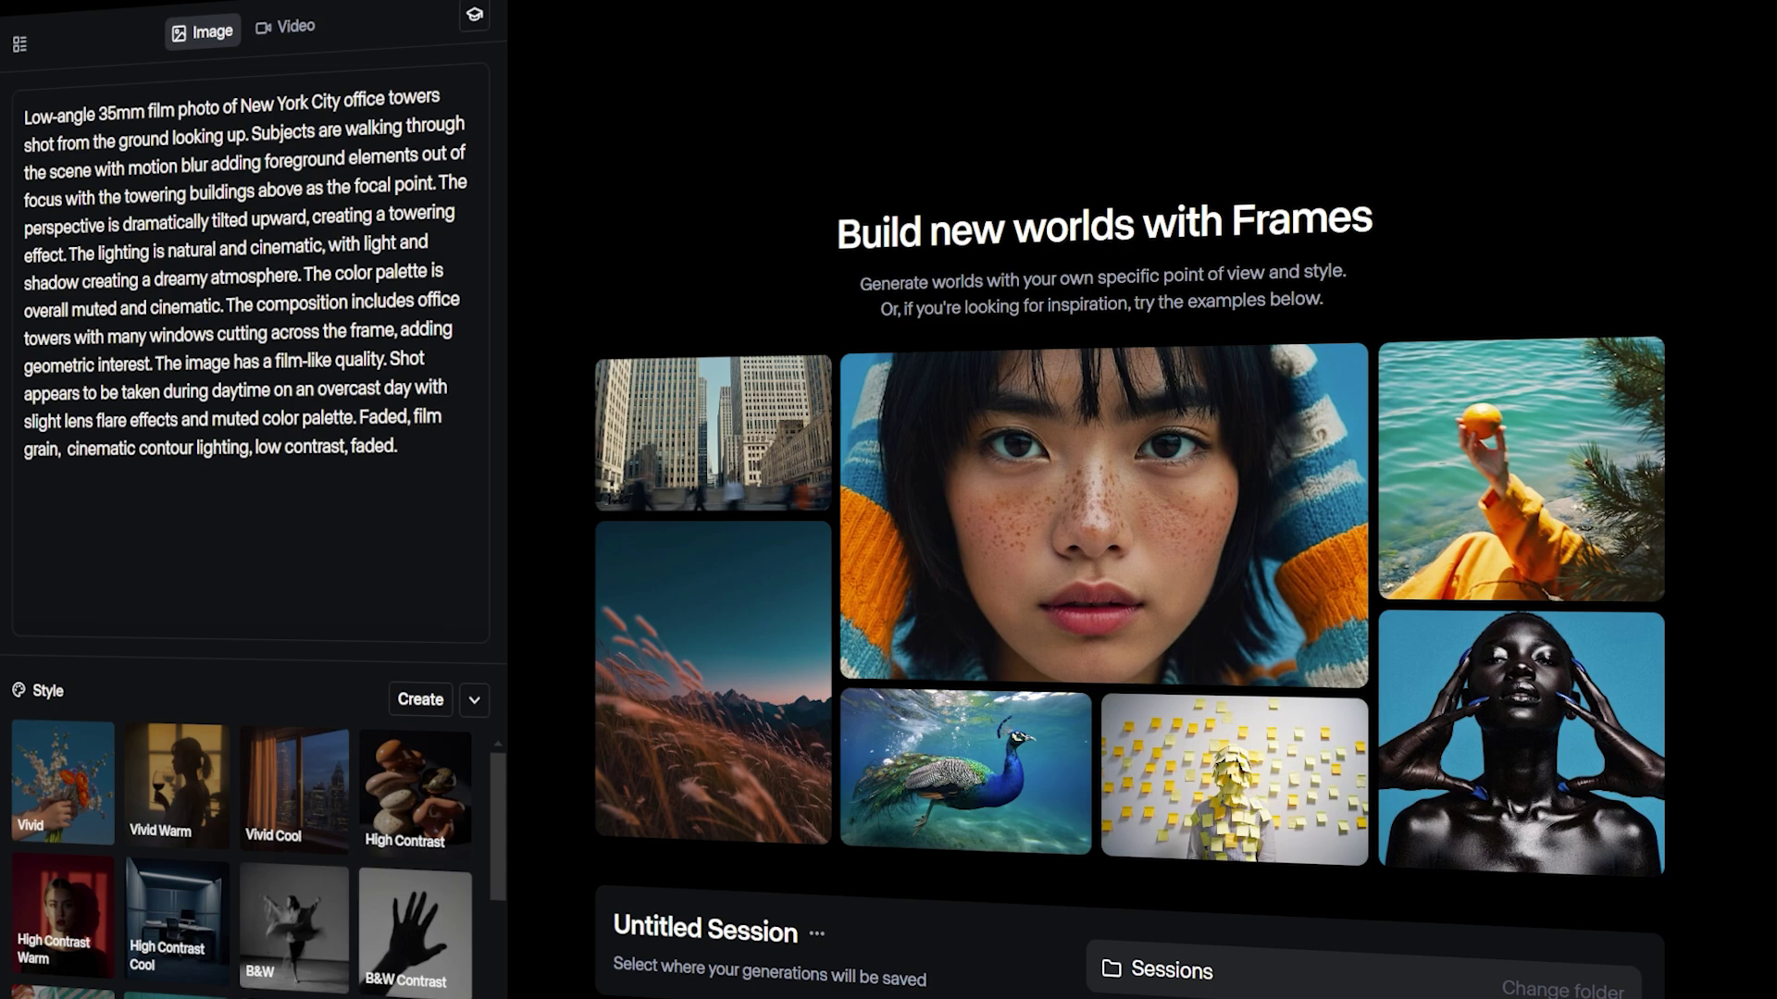
{"action": "left_click", "coordinate": [1099, 473]}
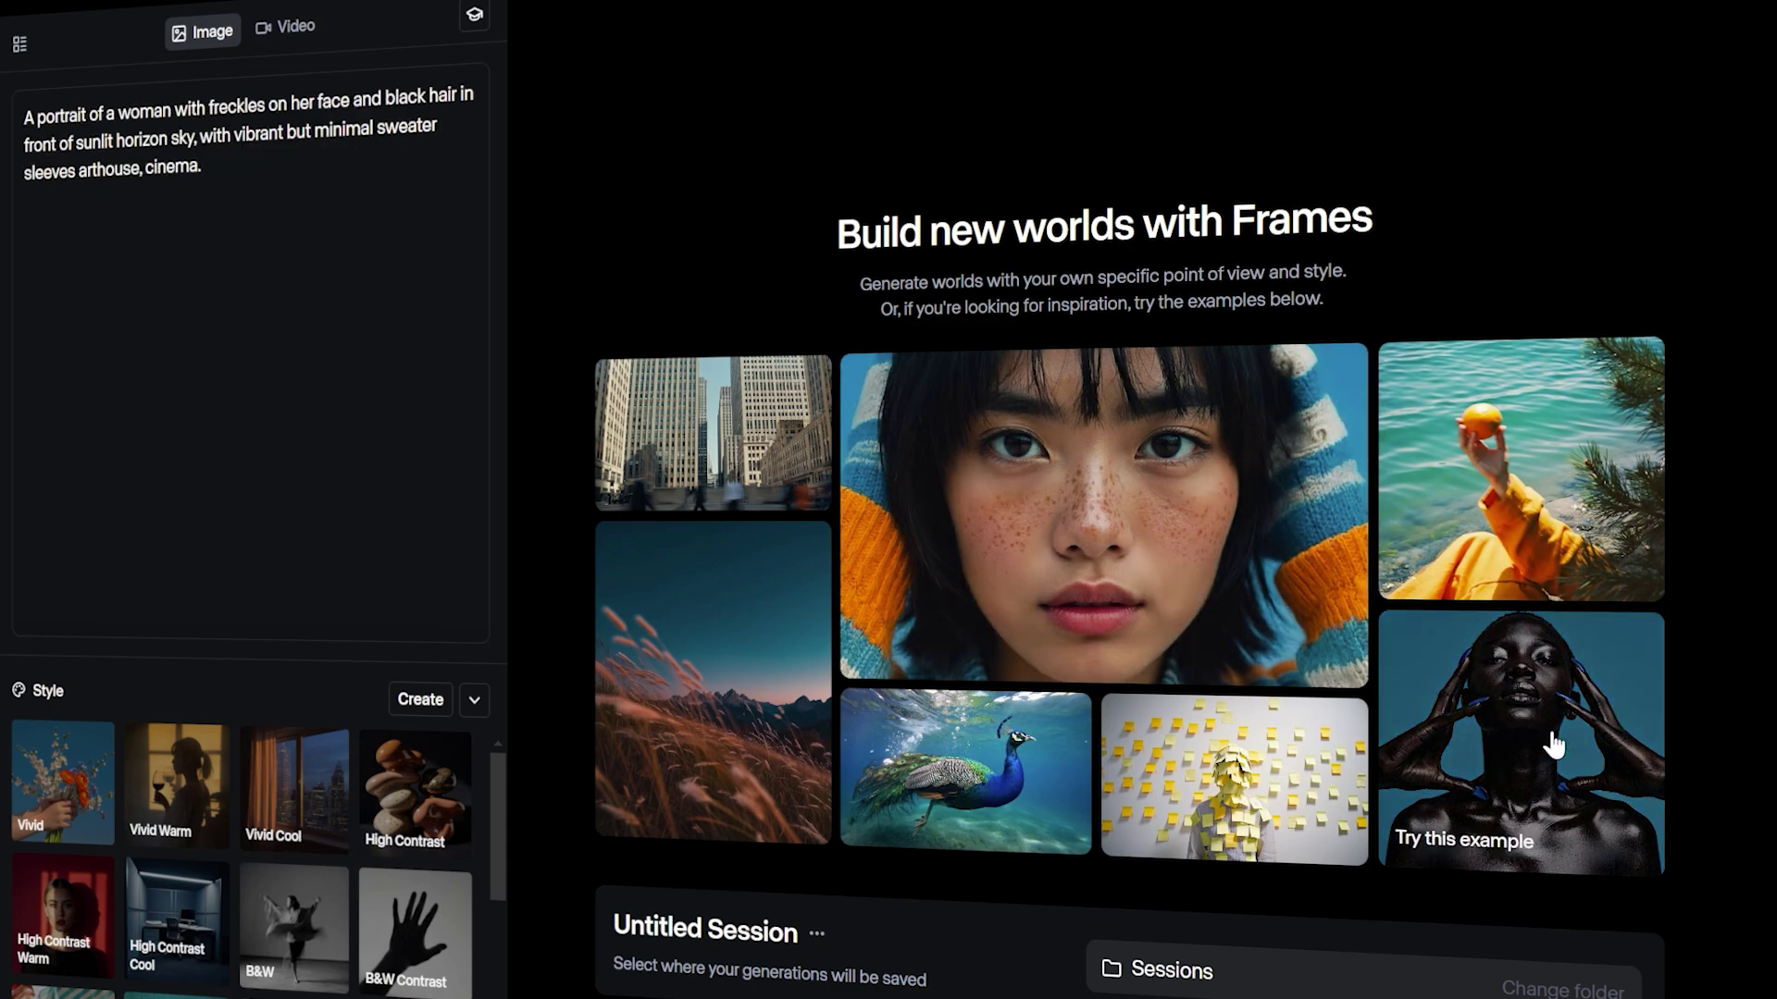
{"action": "left_click", "coordinate": [1555, 745]}
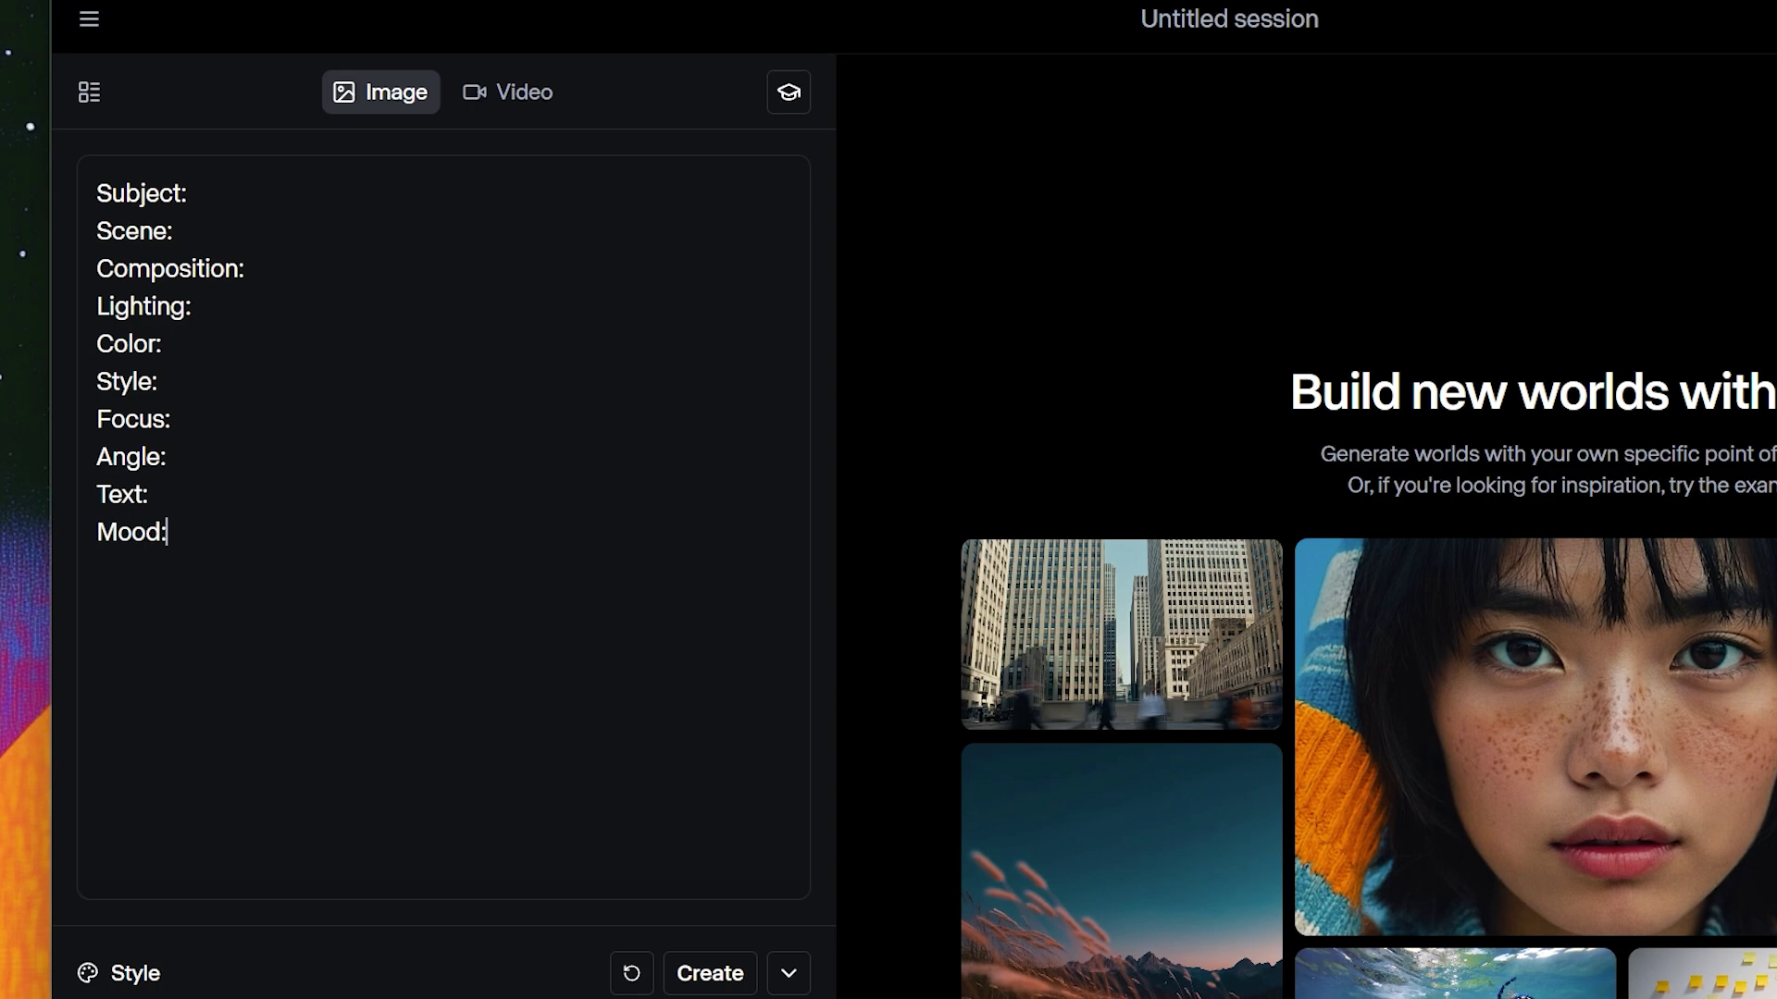
Step: Fill the Subject line with a robot at a fast food counter, correcting 'flirtatiously'
{"action": "left_click_drag", "start_coordinate": [168, 534], "coordinate": [56, 213]}
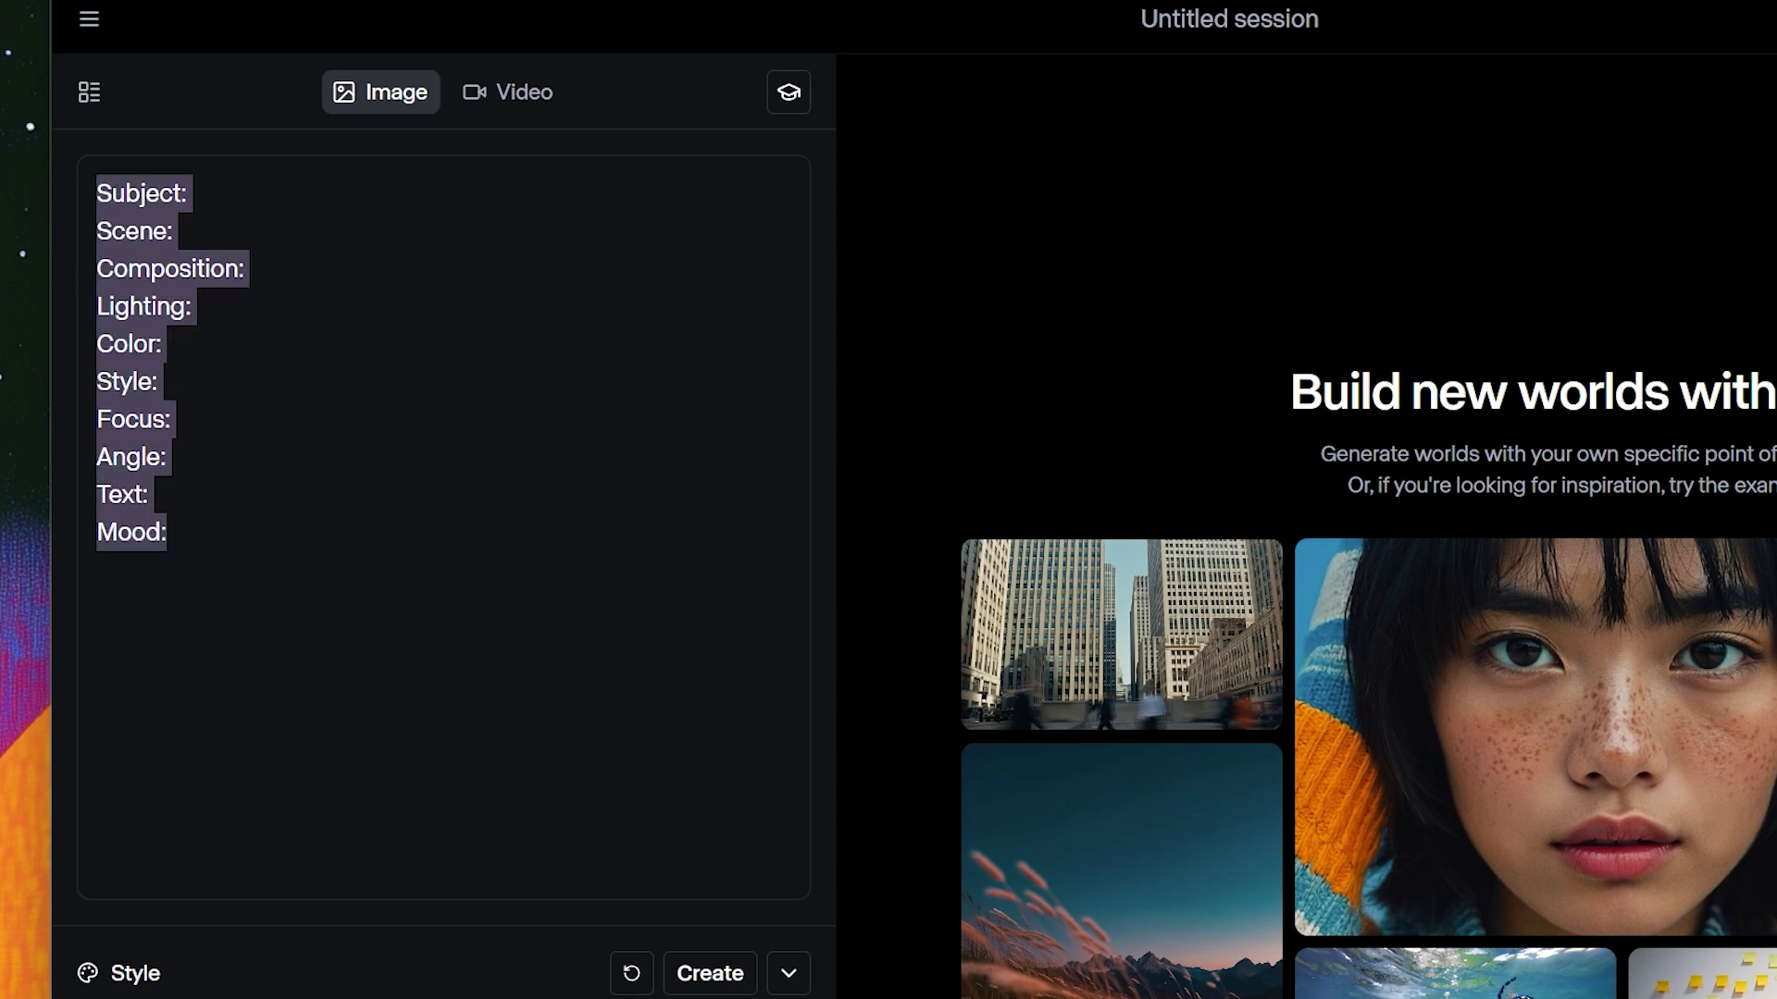
{"action": "left_click", "coordinate": [189, 193]}
{"action": "type", "text": "a robot from 1980s"}
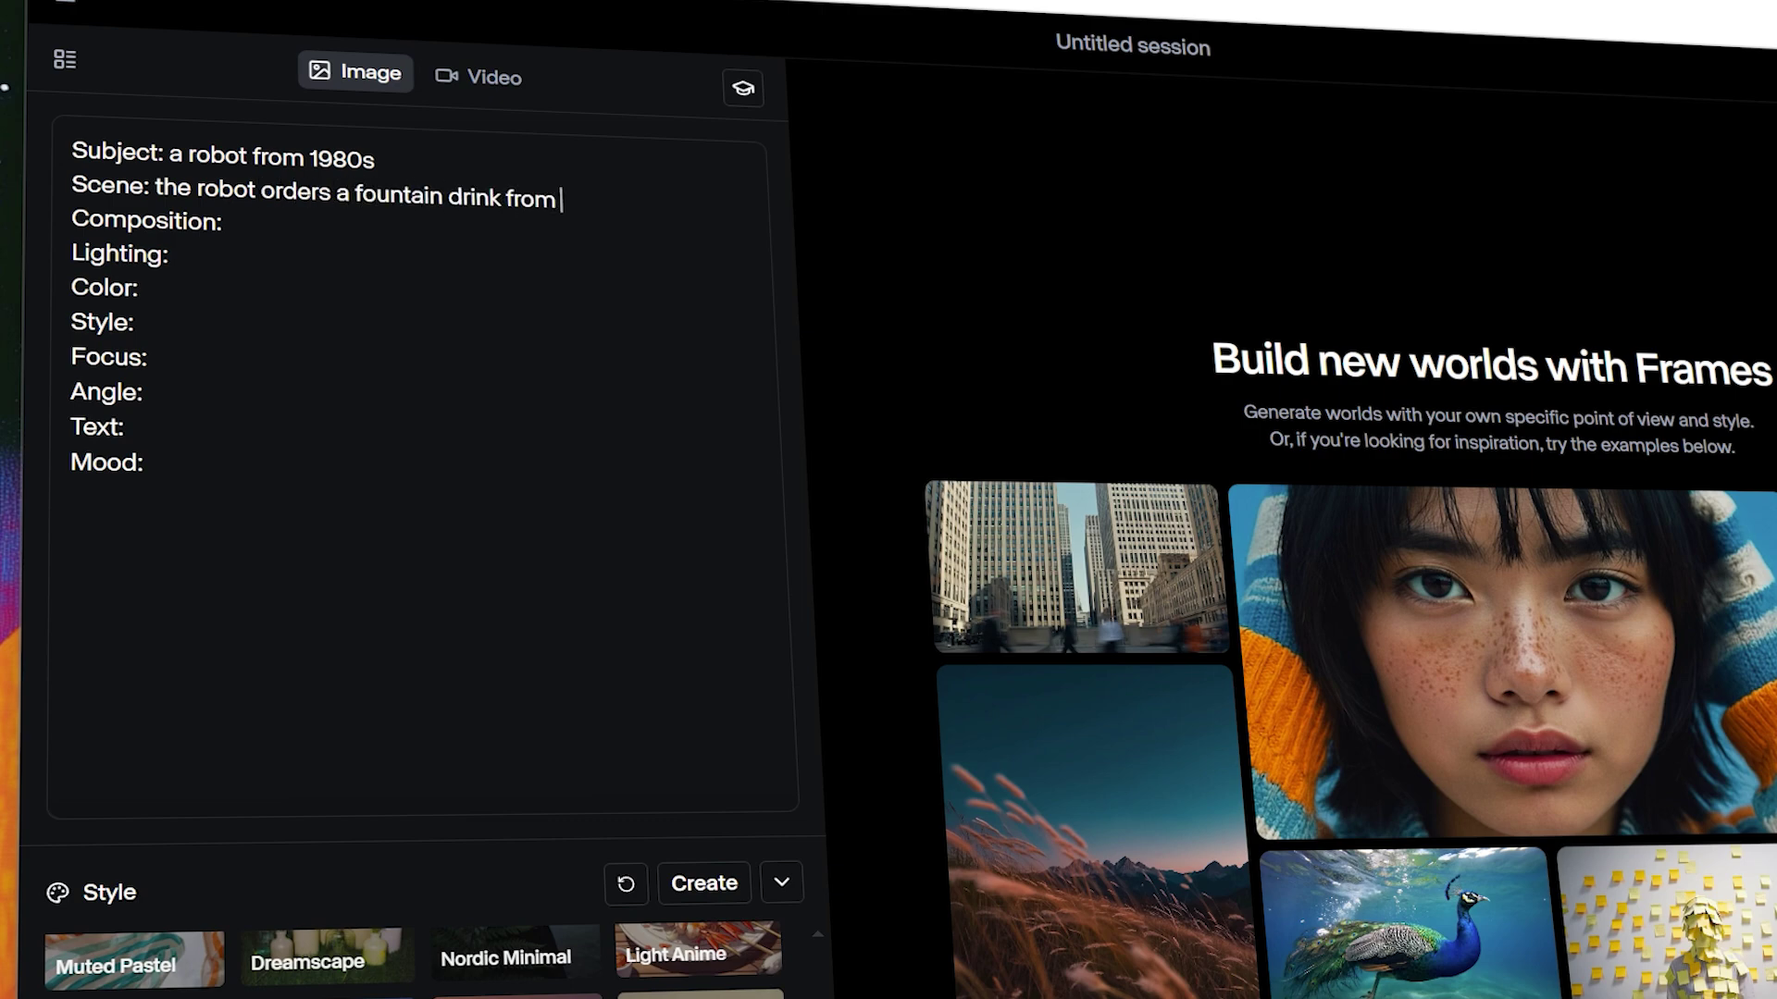
{"action": "type", "text": "fast food counter. behind him two young women look at him flurtatiously"}
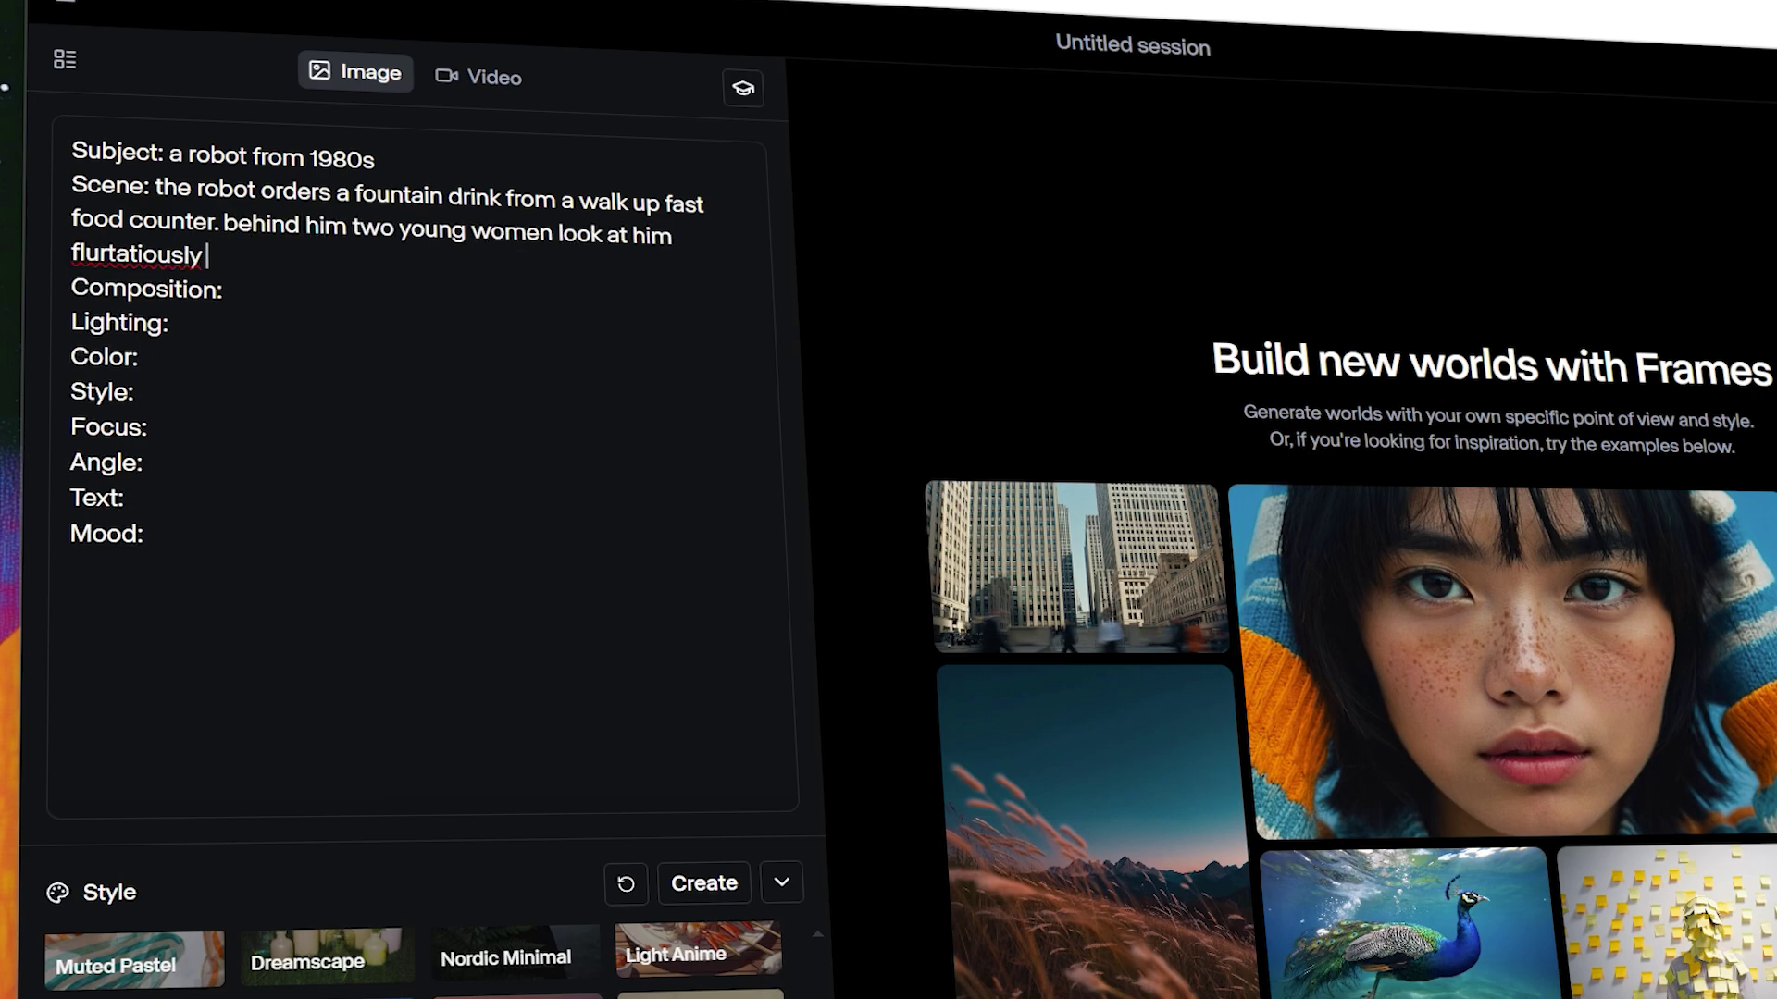
{"action": "right_click", "coordinate": [138, 257]}
{"action": "left_click", "coordinate": [231, 310]}
Step: Set Composition to a wide shot, high key halation lighting, muted cinematic colors, Kodak 35 mm style
{"action": "left_click", "coordinate": [238, 289]}
{"action": "type", "text": "wide shot of s"}
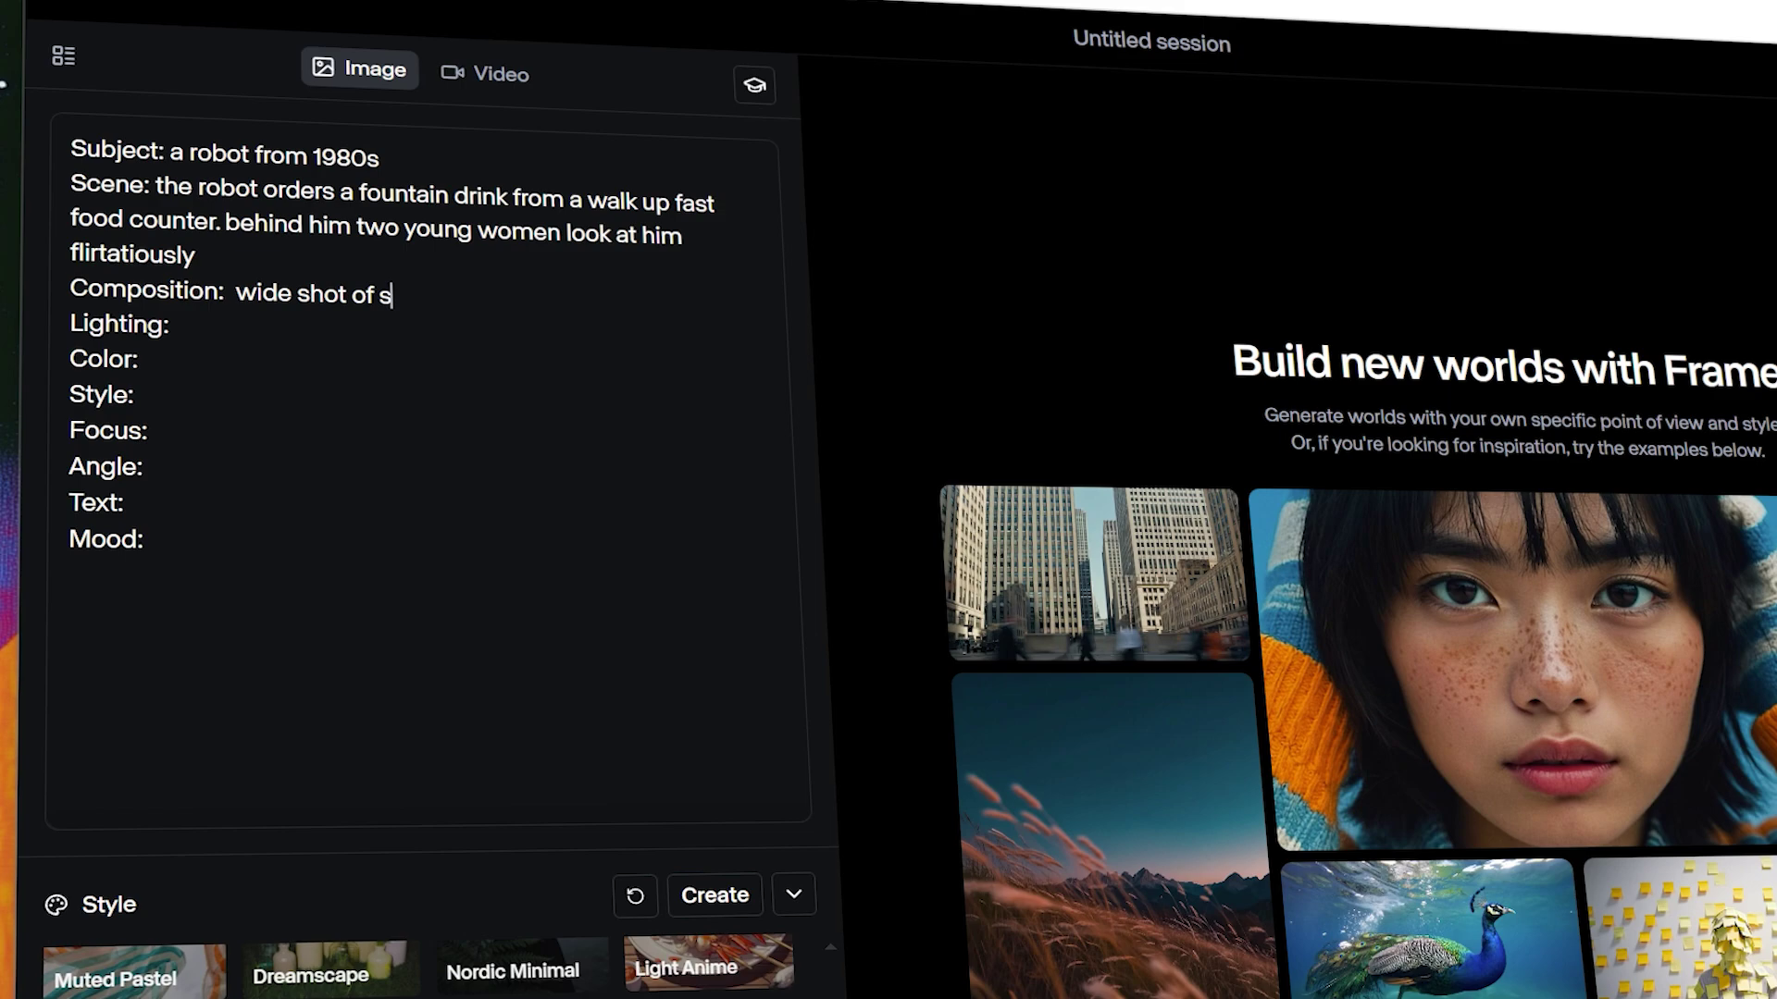
{"action": "type", "text": "cene, robot on right side of frame, the wome"}
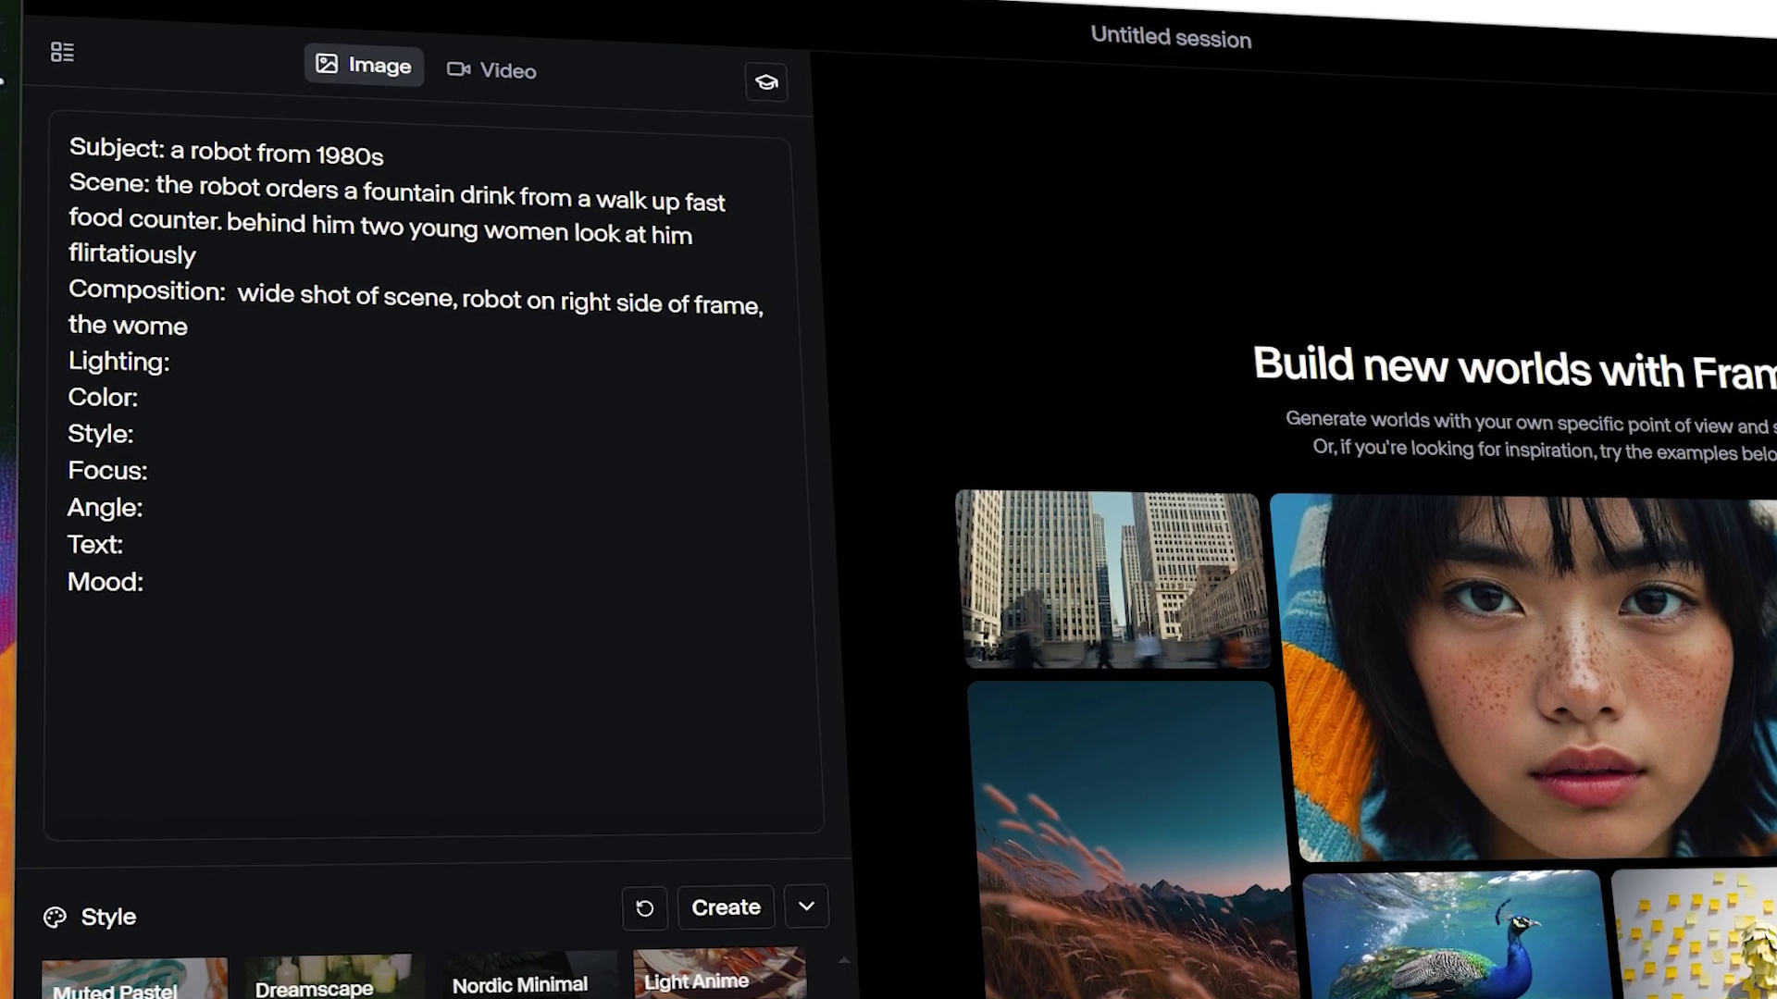
{"action": "type", "text": "n on the left"}
{"action": "left_click", "coordinate": [172, 361]}
{"action": "type", "text": "hi"}
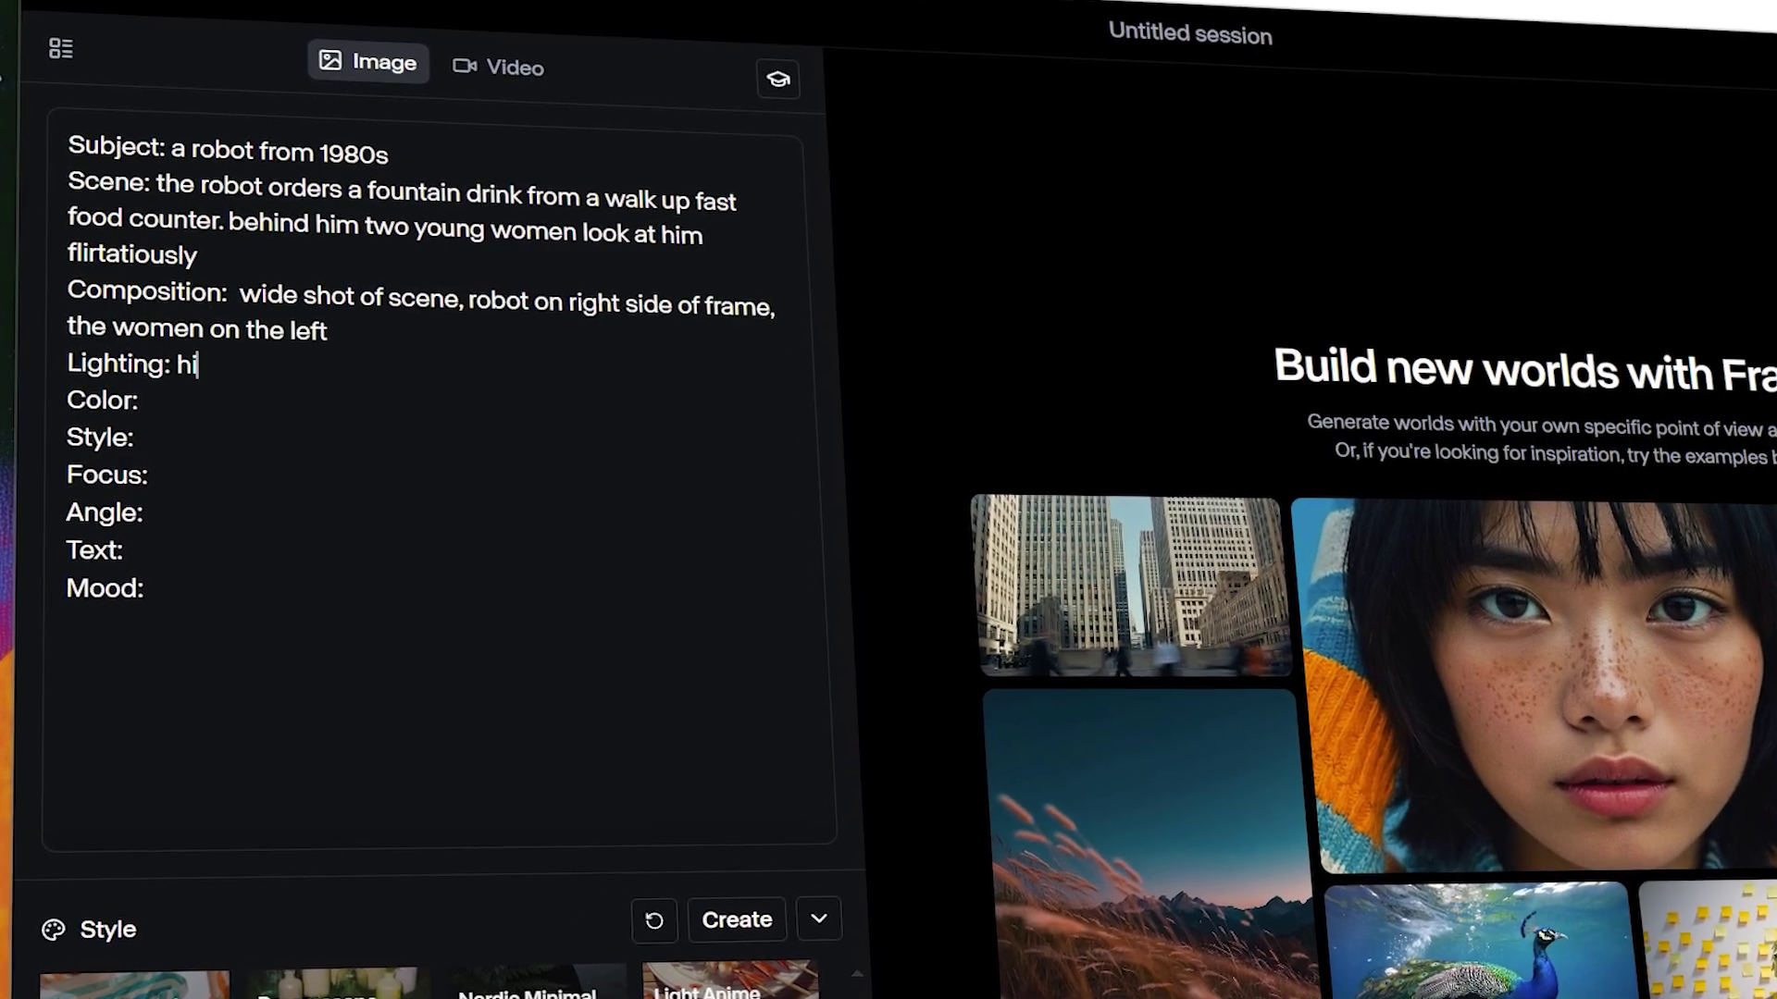
{"action": "type", "text": "gh key lighting with hala"}
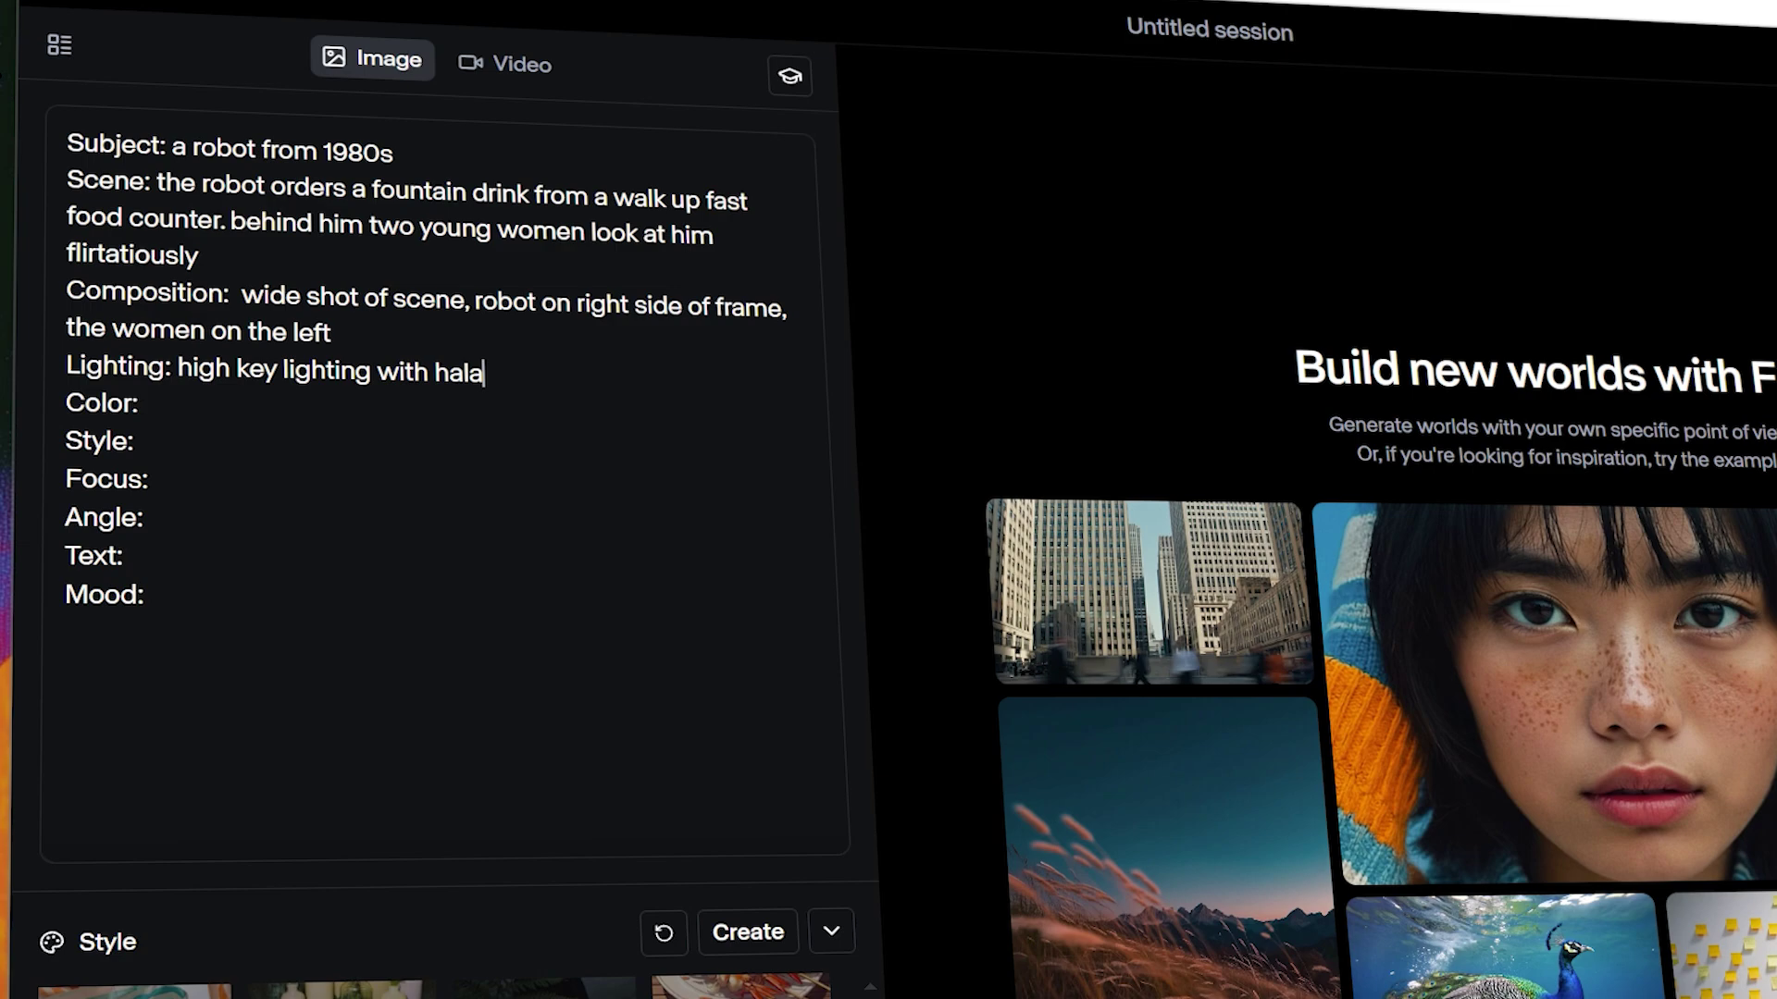
{"action": "type", "text": "tion effects."}
{"action": "left_click", "coordinate": [141, 403]}
{"action": "type", "text": "muted cinema"}
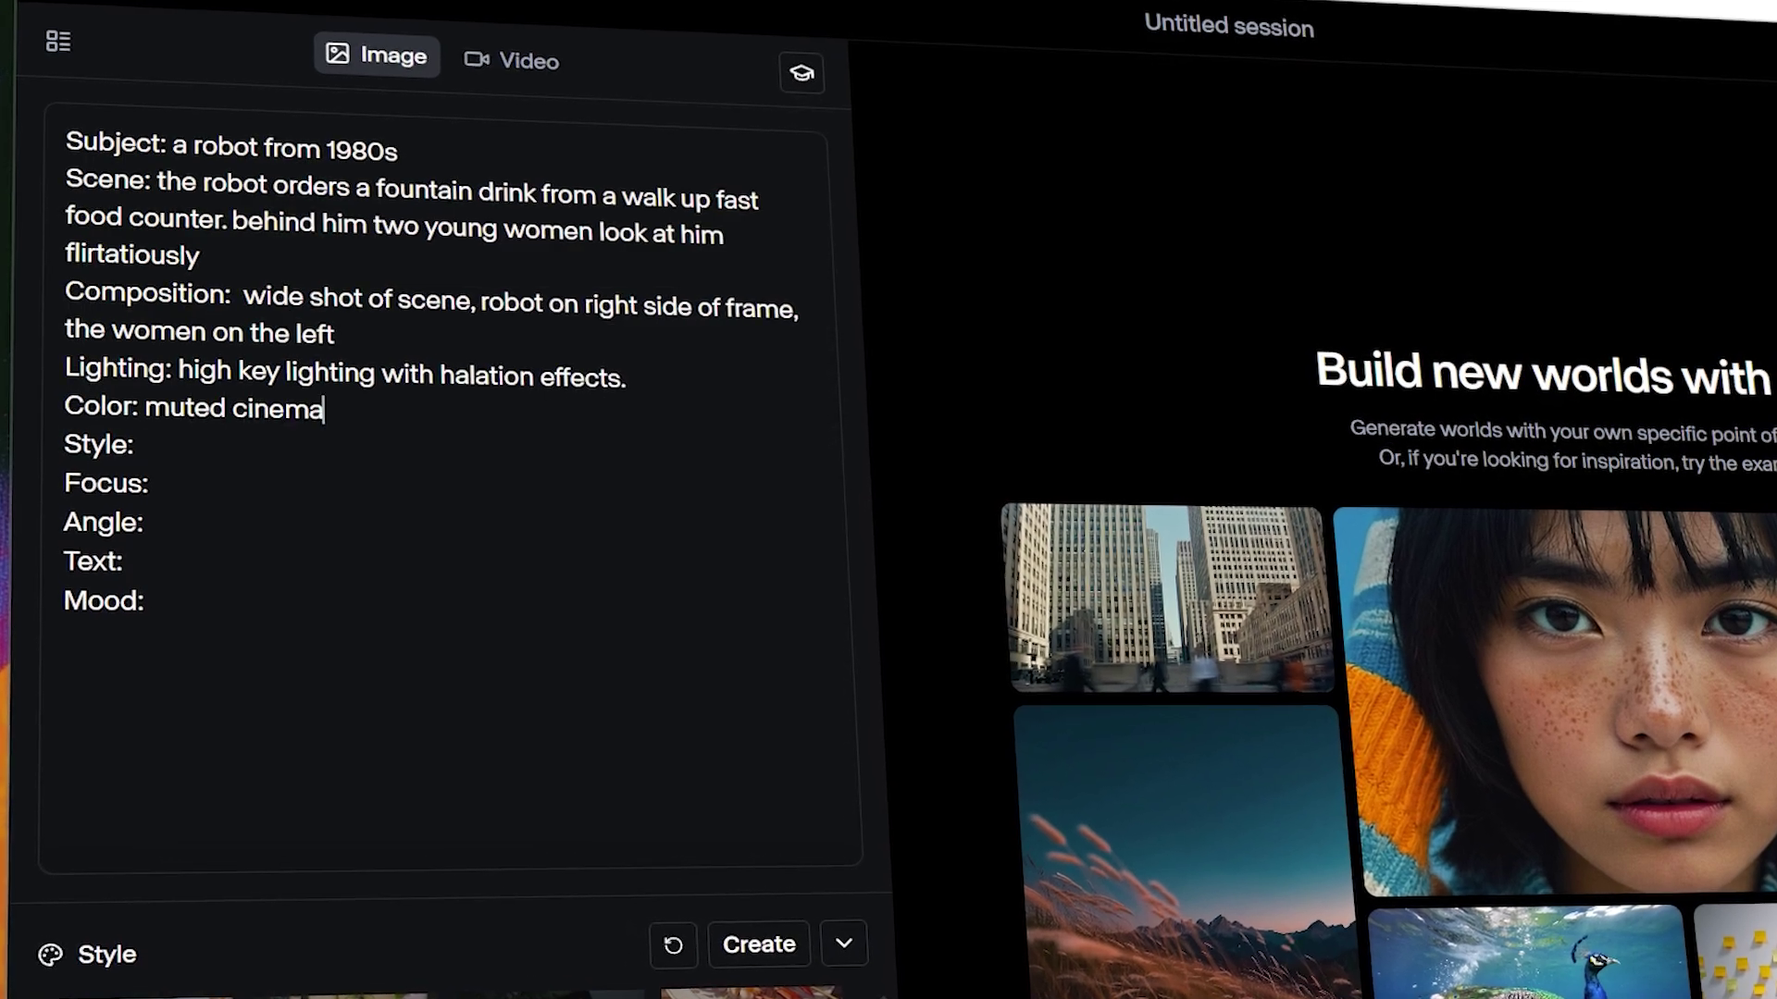
{"action": "type", "text": "tic colors"}
{"action": "left_click", "coordinate": [137, 445]}
{"action": "type", "text": "cinematic, koda"}
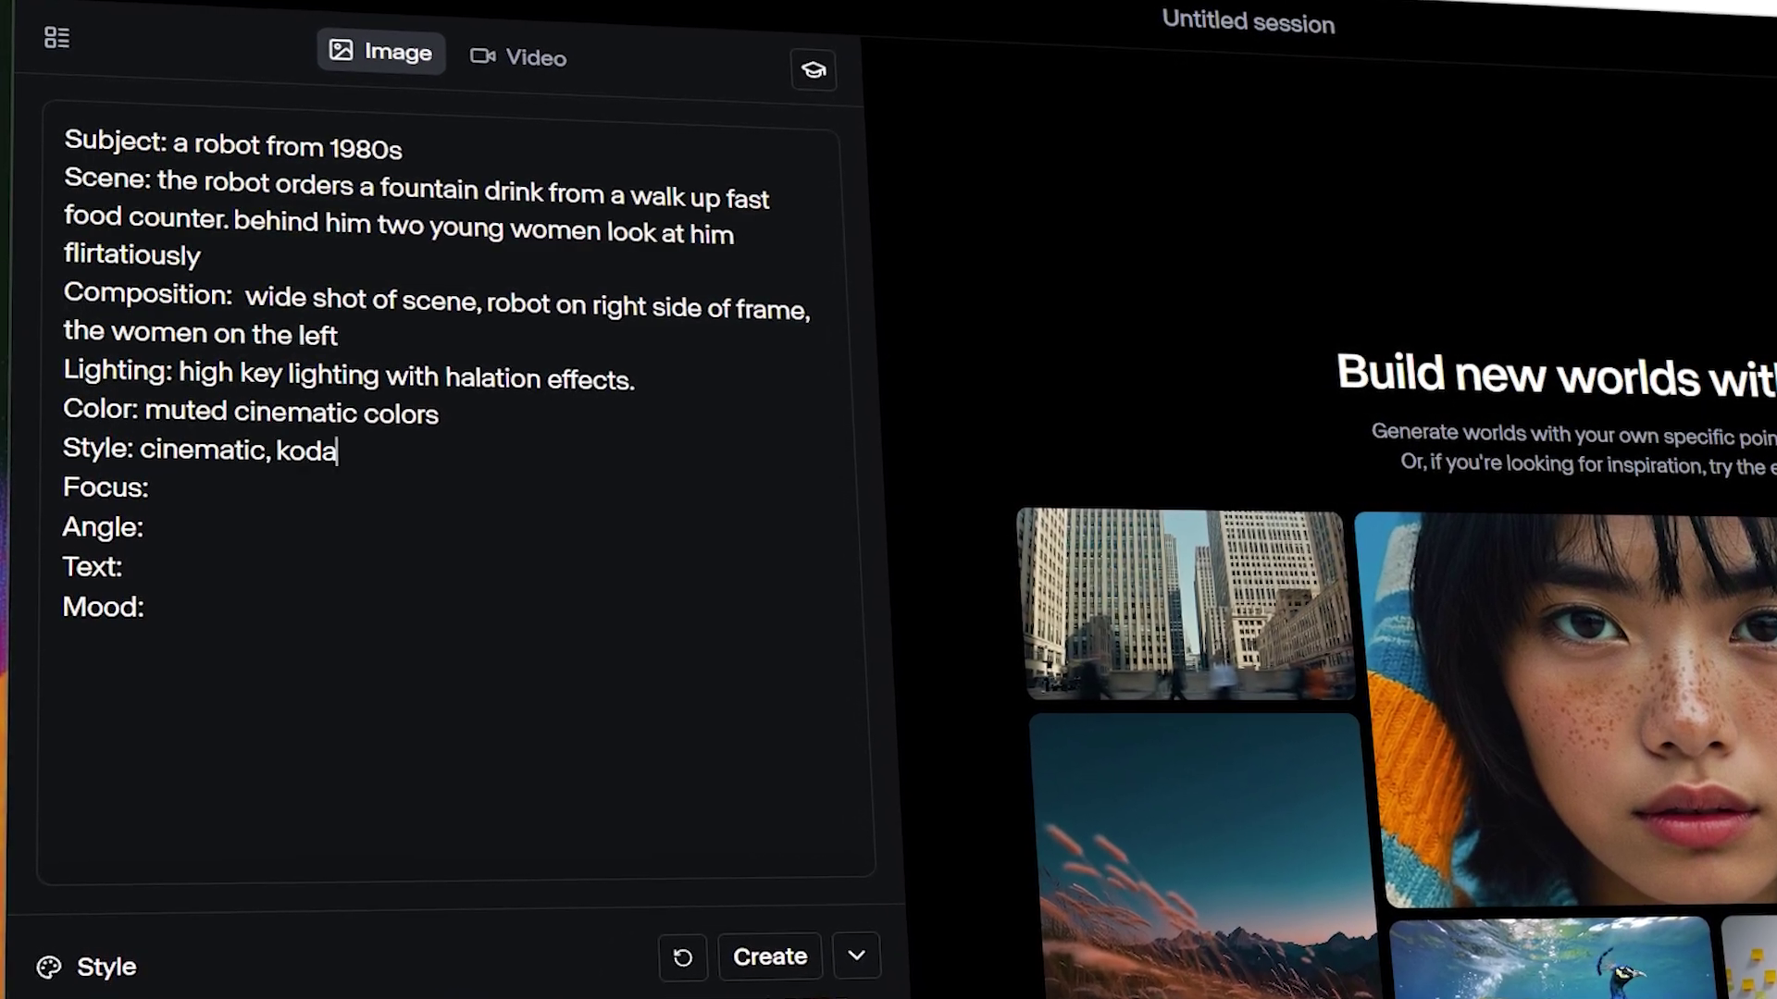
{"action": "type", "text": "k 35 mm film"}
Step: Set Focus to robot and women and Angle to low wide angle, remove the Text line, start Mood 'fun'
{"action": "left_click", "coordinate": [150, 487]}
{"action": "type", "text": "on robot and"}
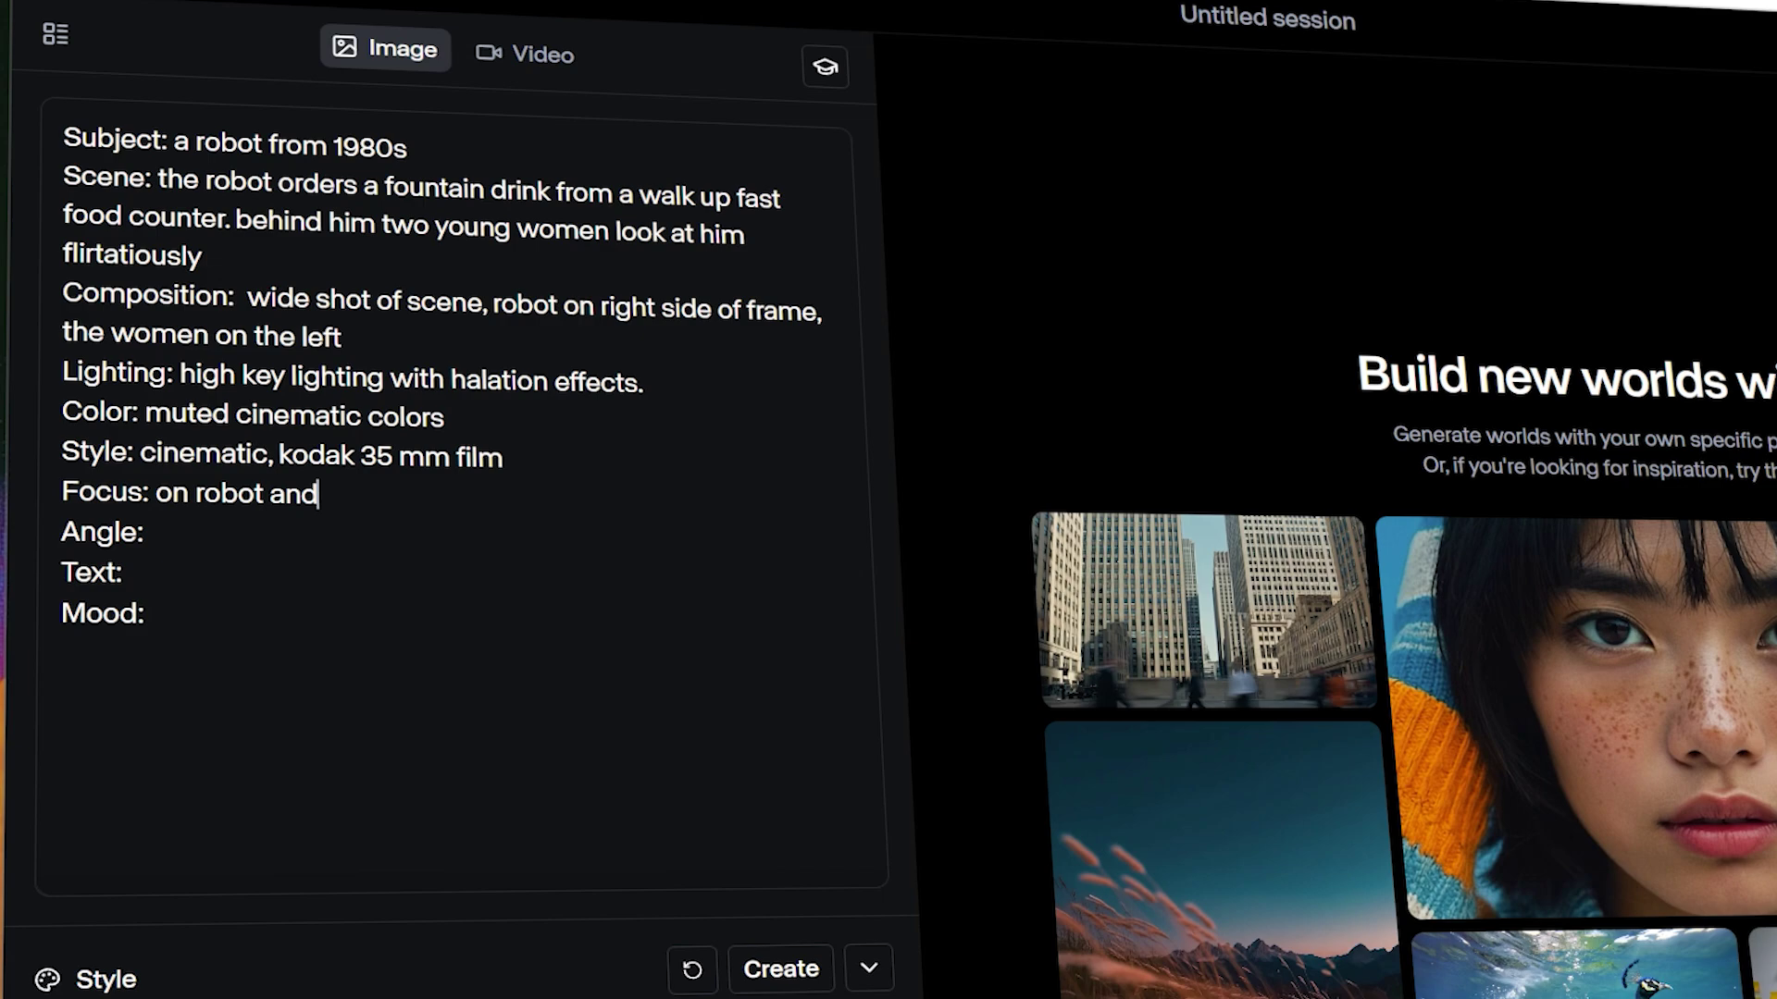
{"action": "type", "text": " women"}
{"action": "left_click", "coordinate": [146, 532]}
{"action": "type", "text": "low angle"}
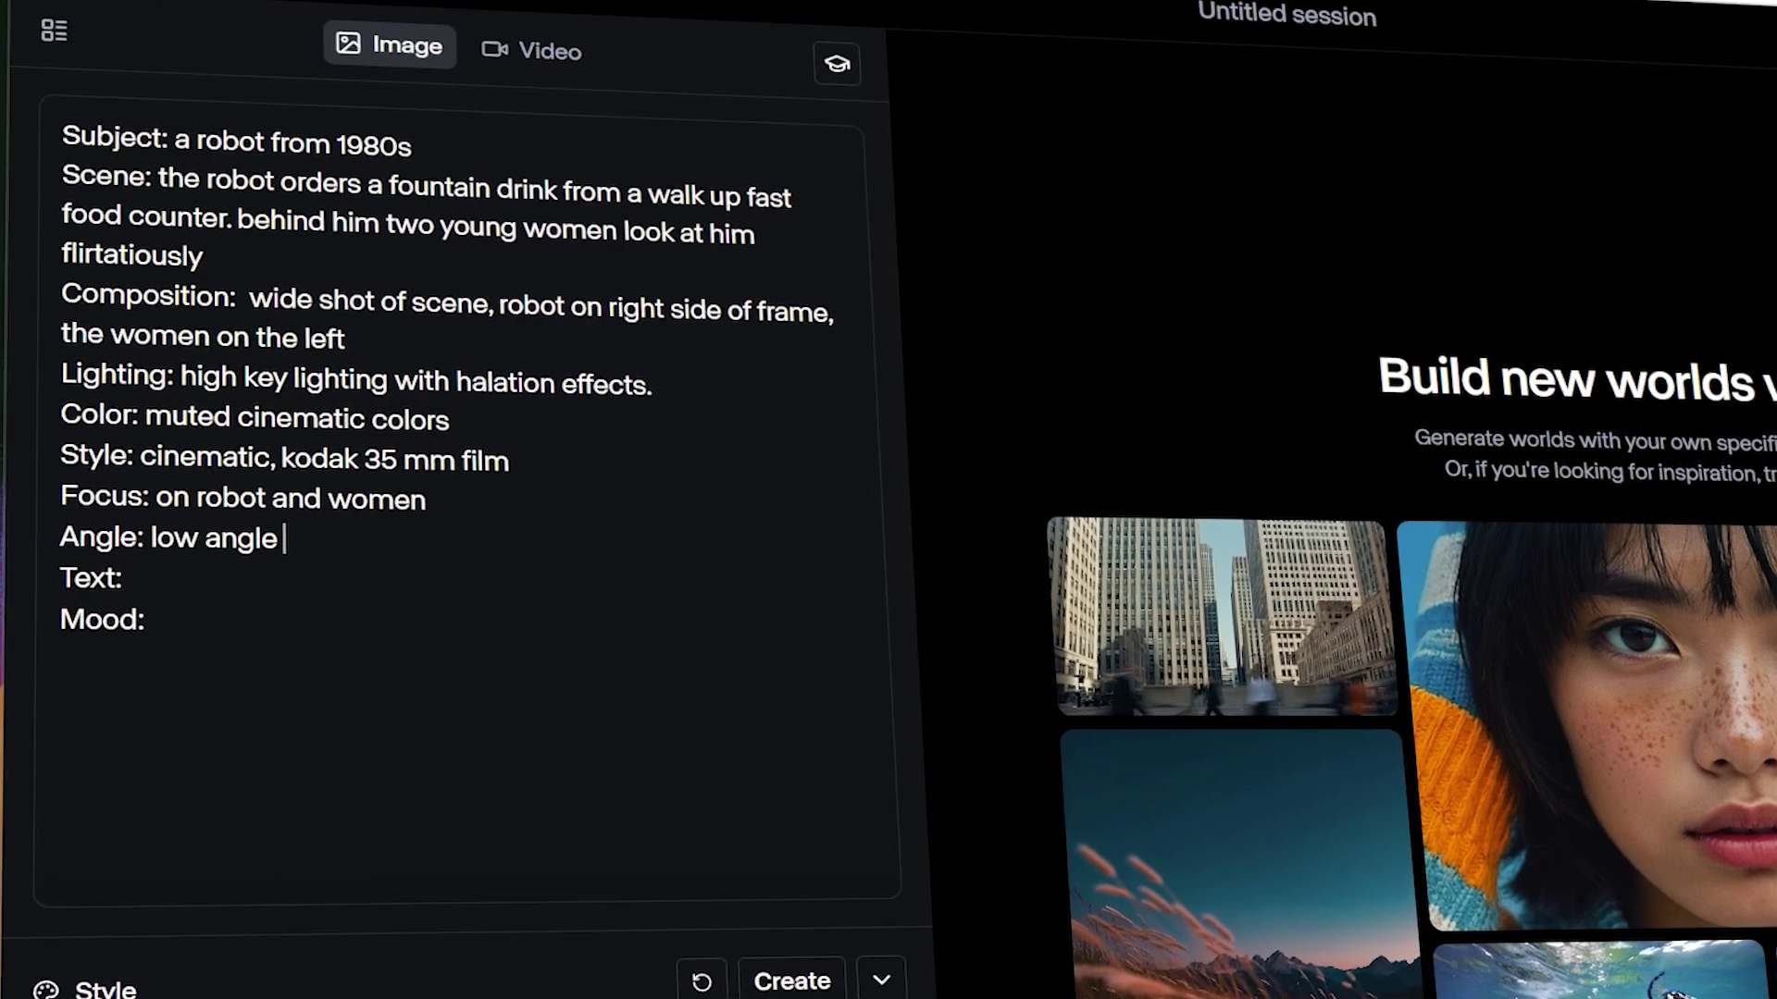
{"action": "key", "text": "BackSpace"}
{"action": "key", "text": "BackSpace"}
{"action": "key", "text": "BackSpace"}
{"action": "key", "text": "BackSpace"}
{"action": "key", "text": "BackSpace"}
{"action": "key", "text": "BackSpace"}
{"action": "type", "text": "wide angle"}
{"action": "key", "text": "Delete"}
{"action": "key", "text": "Delete"}
{"action": "key", "text": "Delete"}
{"action": "key", "text": "Delete"}
{"action": "key", "text": "Delete"}
{"action": "key", "text": "Delete"}
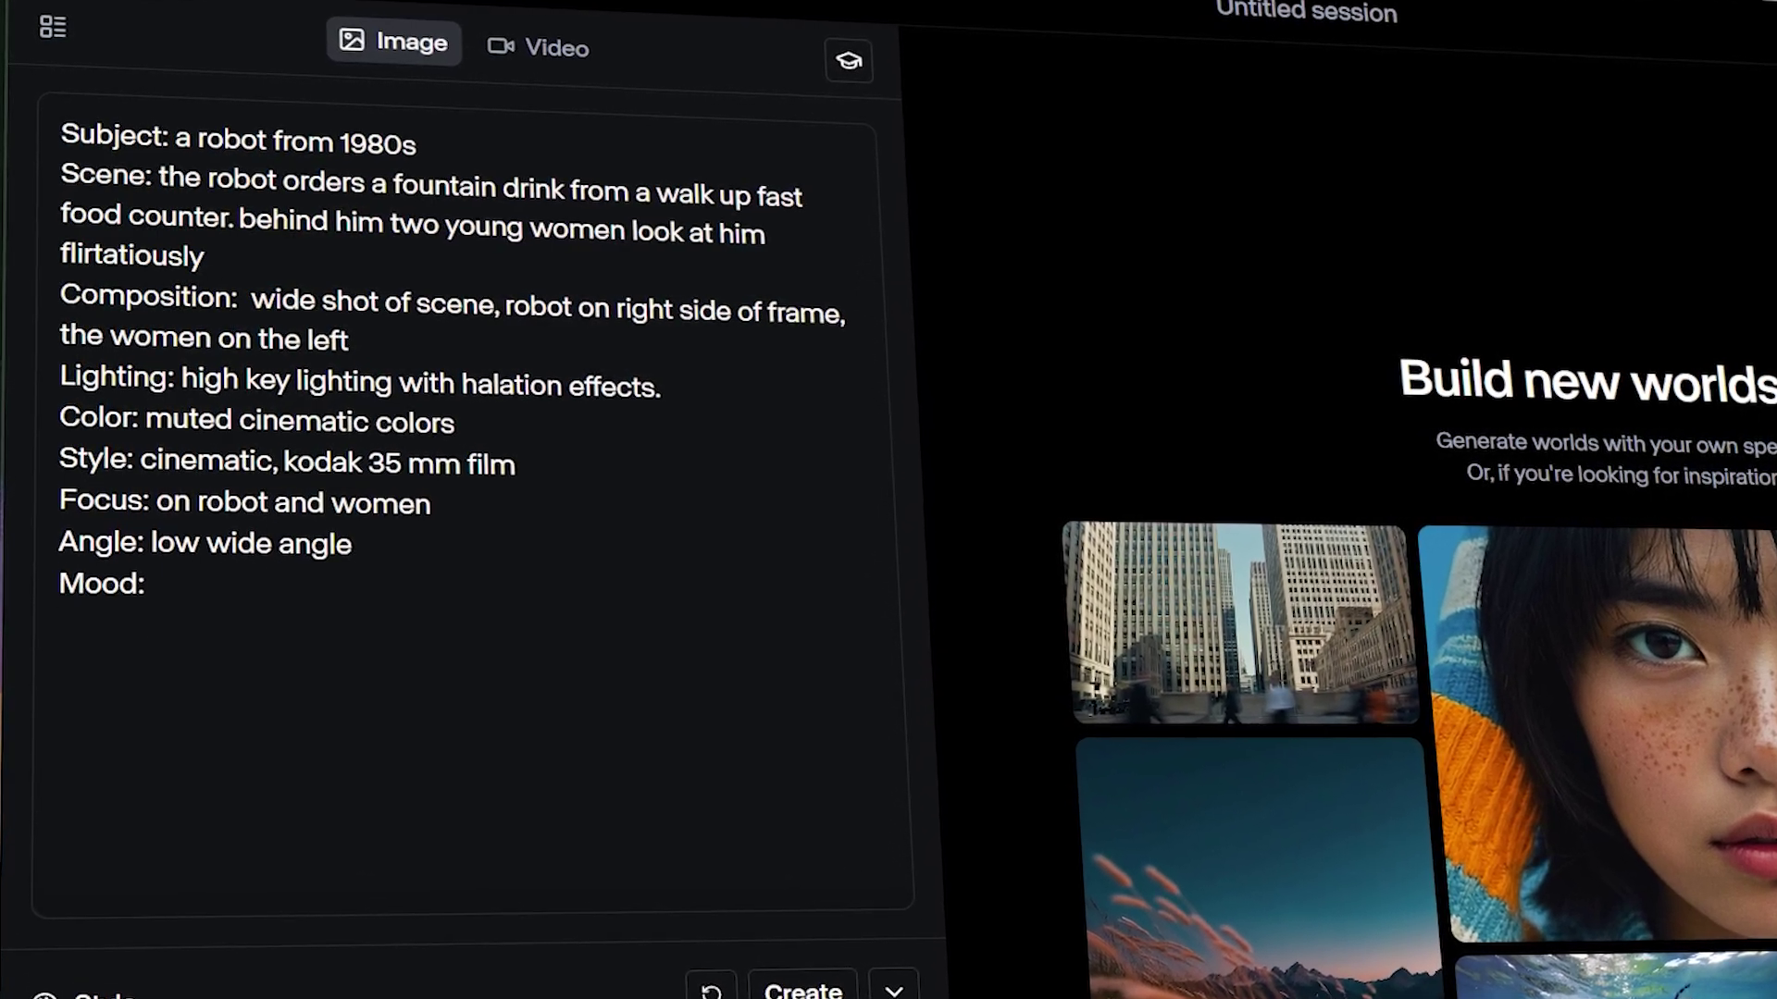
{"action": "left_click", "coordinate": [150, 583]}
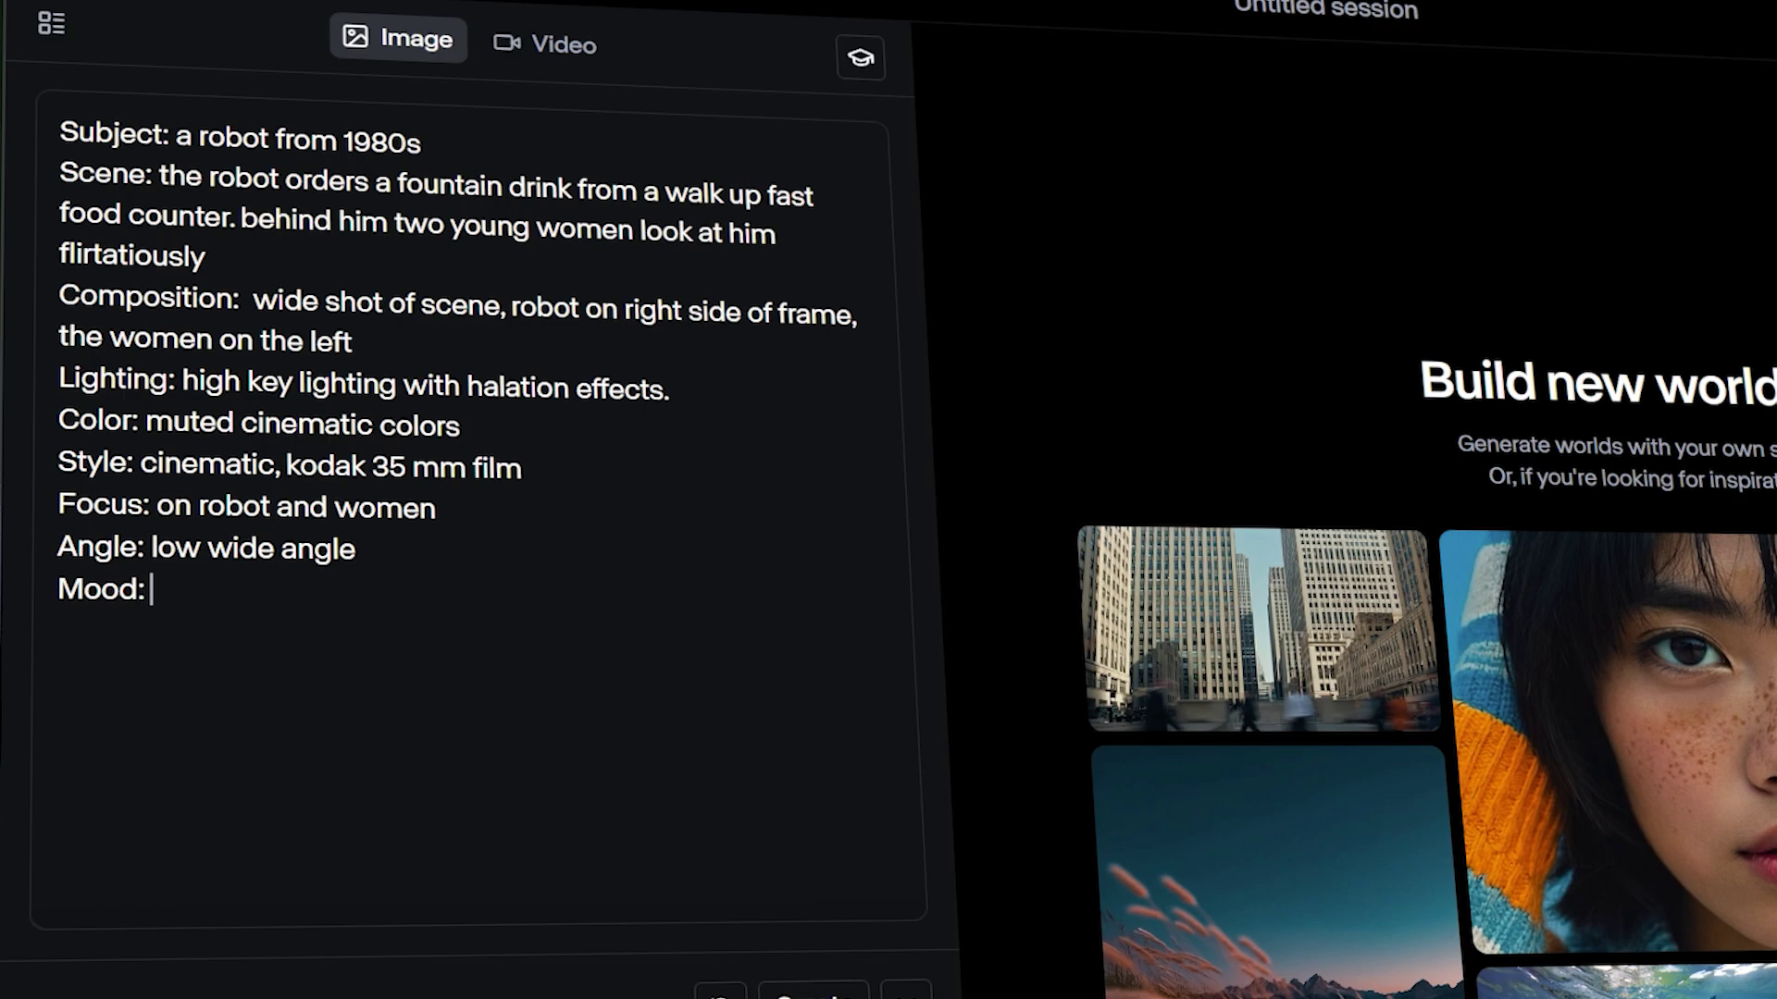
{"action": "type", "text": "fun anj"}
{"action": "key", "text": "BackSpace"}
{"action": "key", "text": "BackSpace"}
{"action": "key", "text": "BackSpace"}
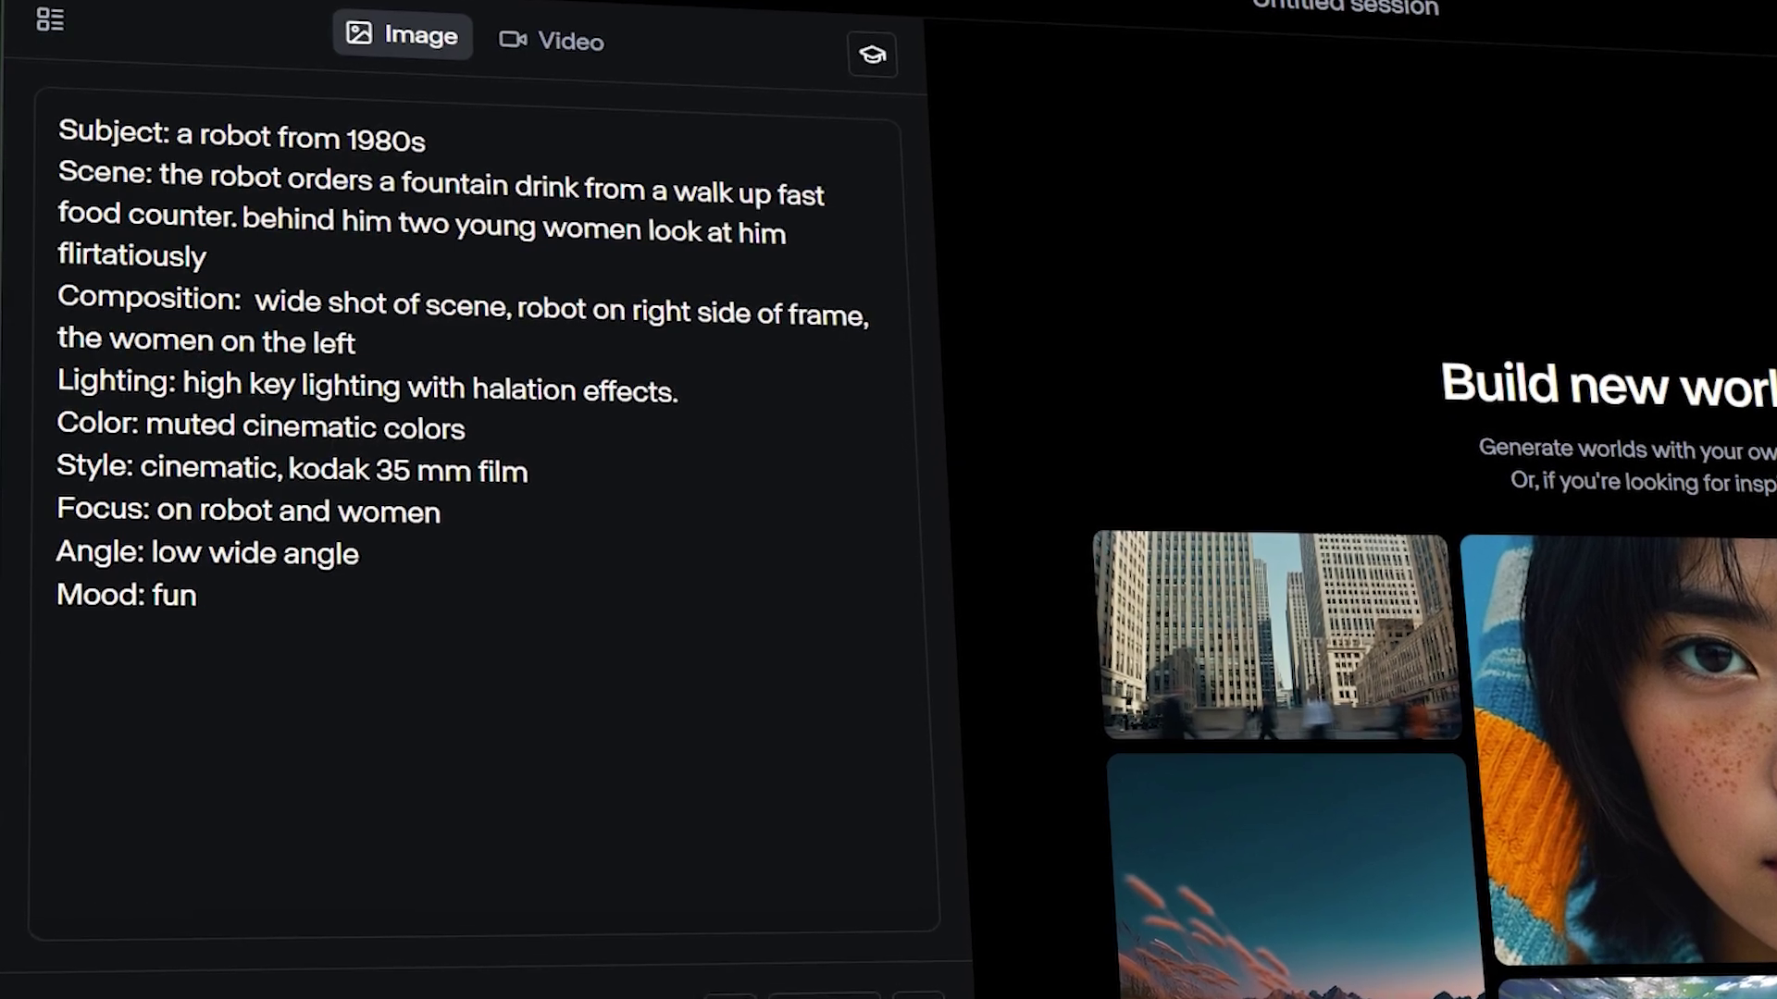
Step: Finish the Mood as 'fun and hopeful', generate, and inspect the top-right and bottom-left images
{"action": "type", "text": "and hopeful"}
{"action": "left_click", "coordinate": [565, 963]}
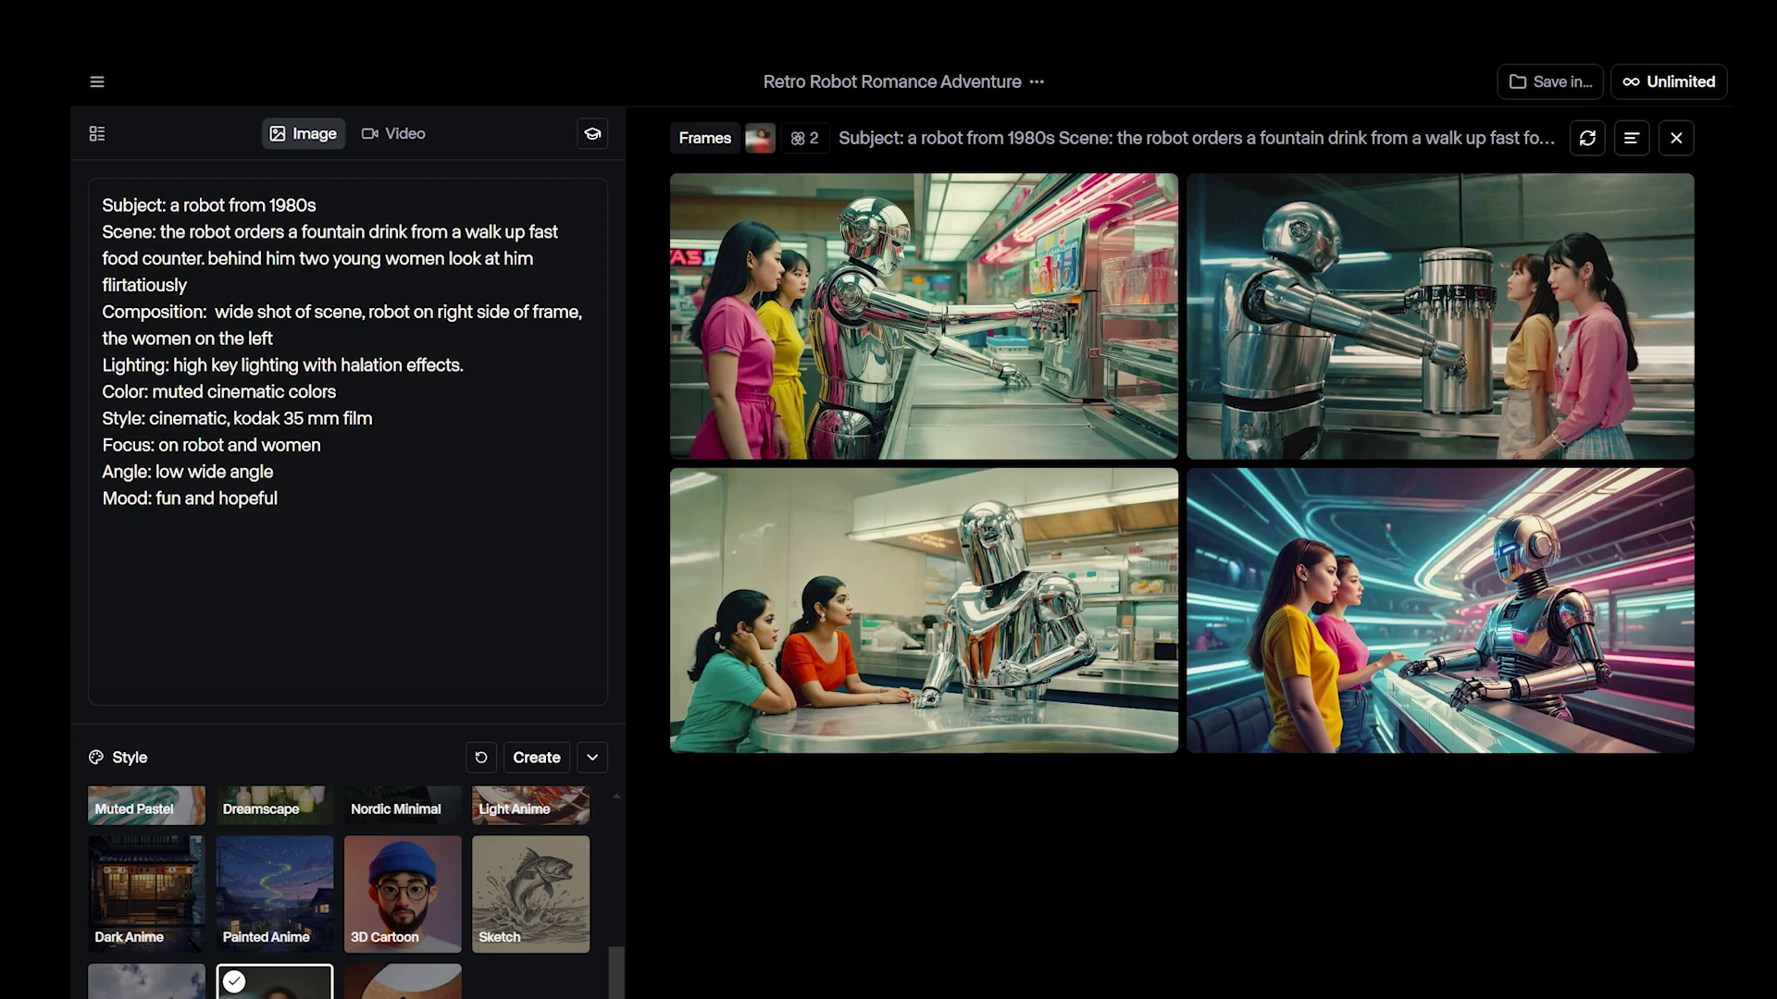
{"action": "left_click", "coordinate": [1440, 316]}
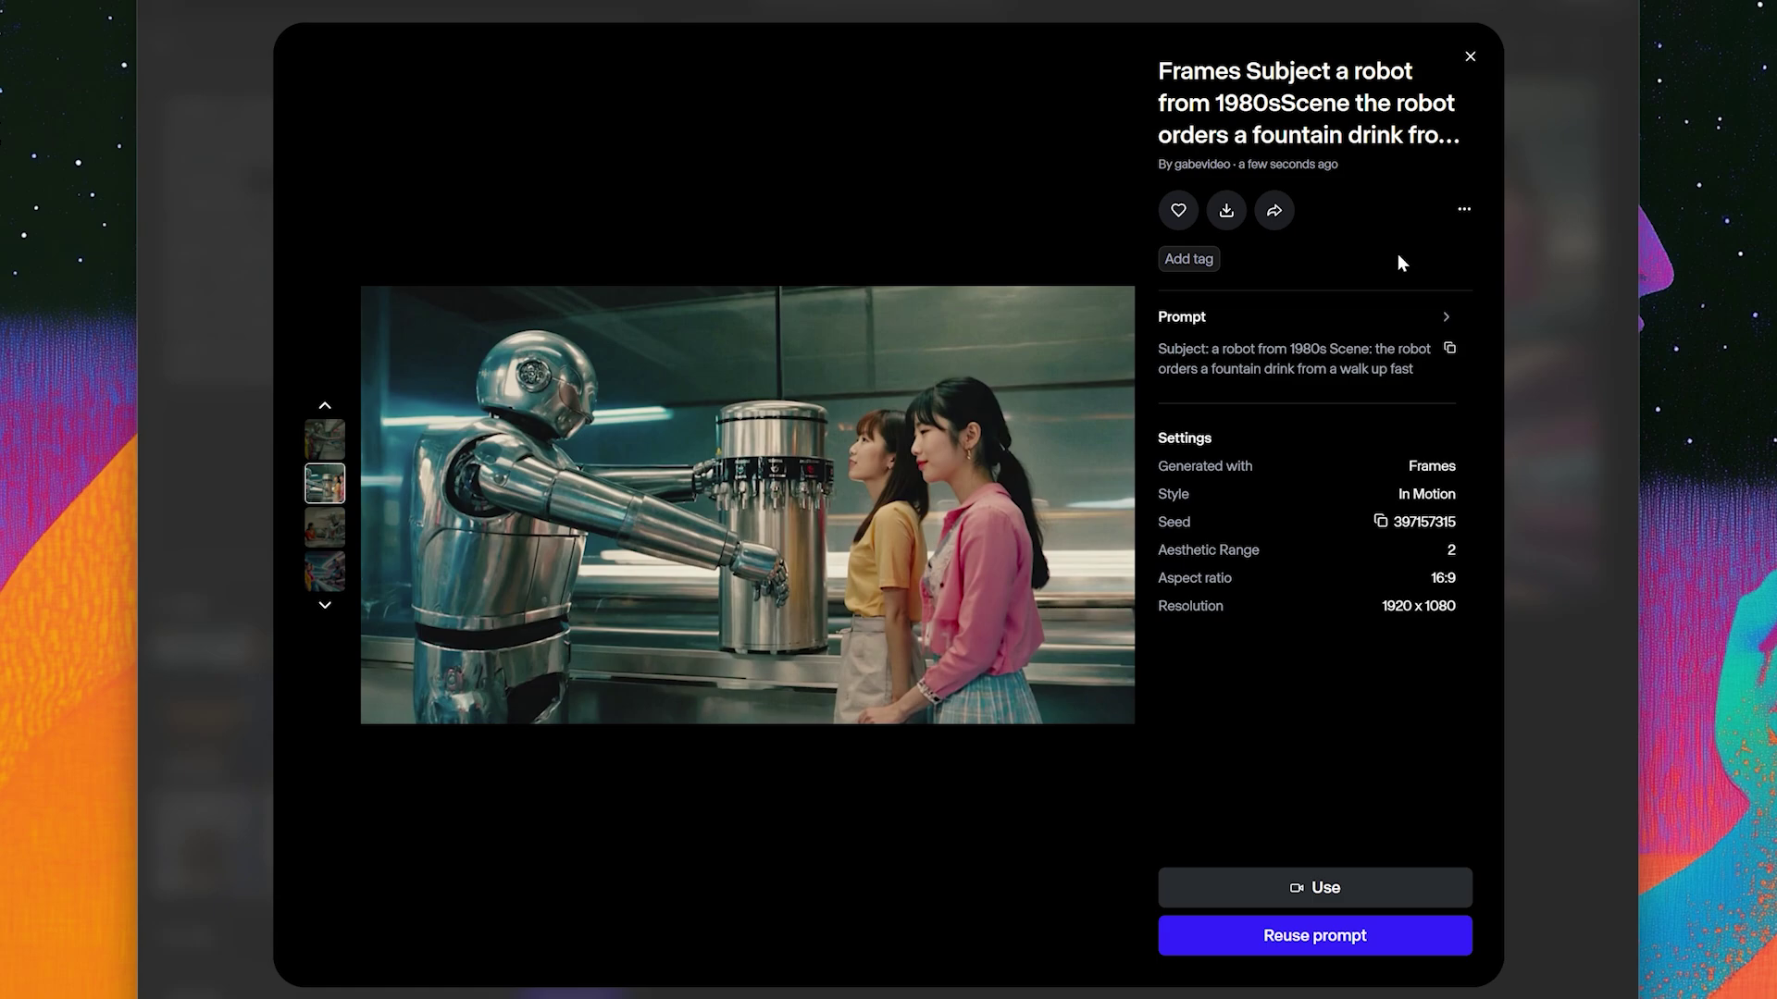
{"action": "left_click", "coordinate": [1555, 207]}
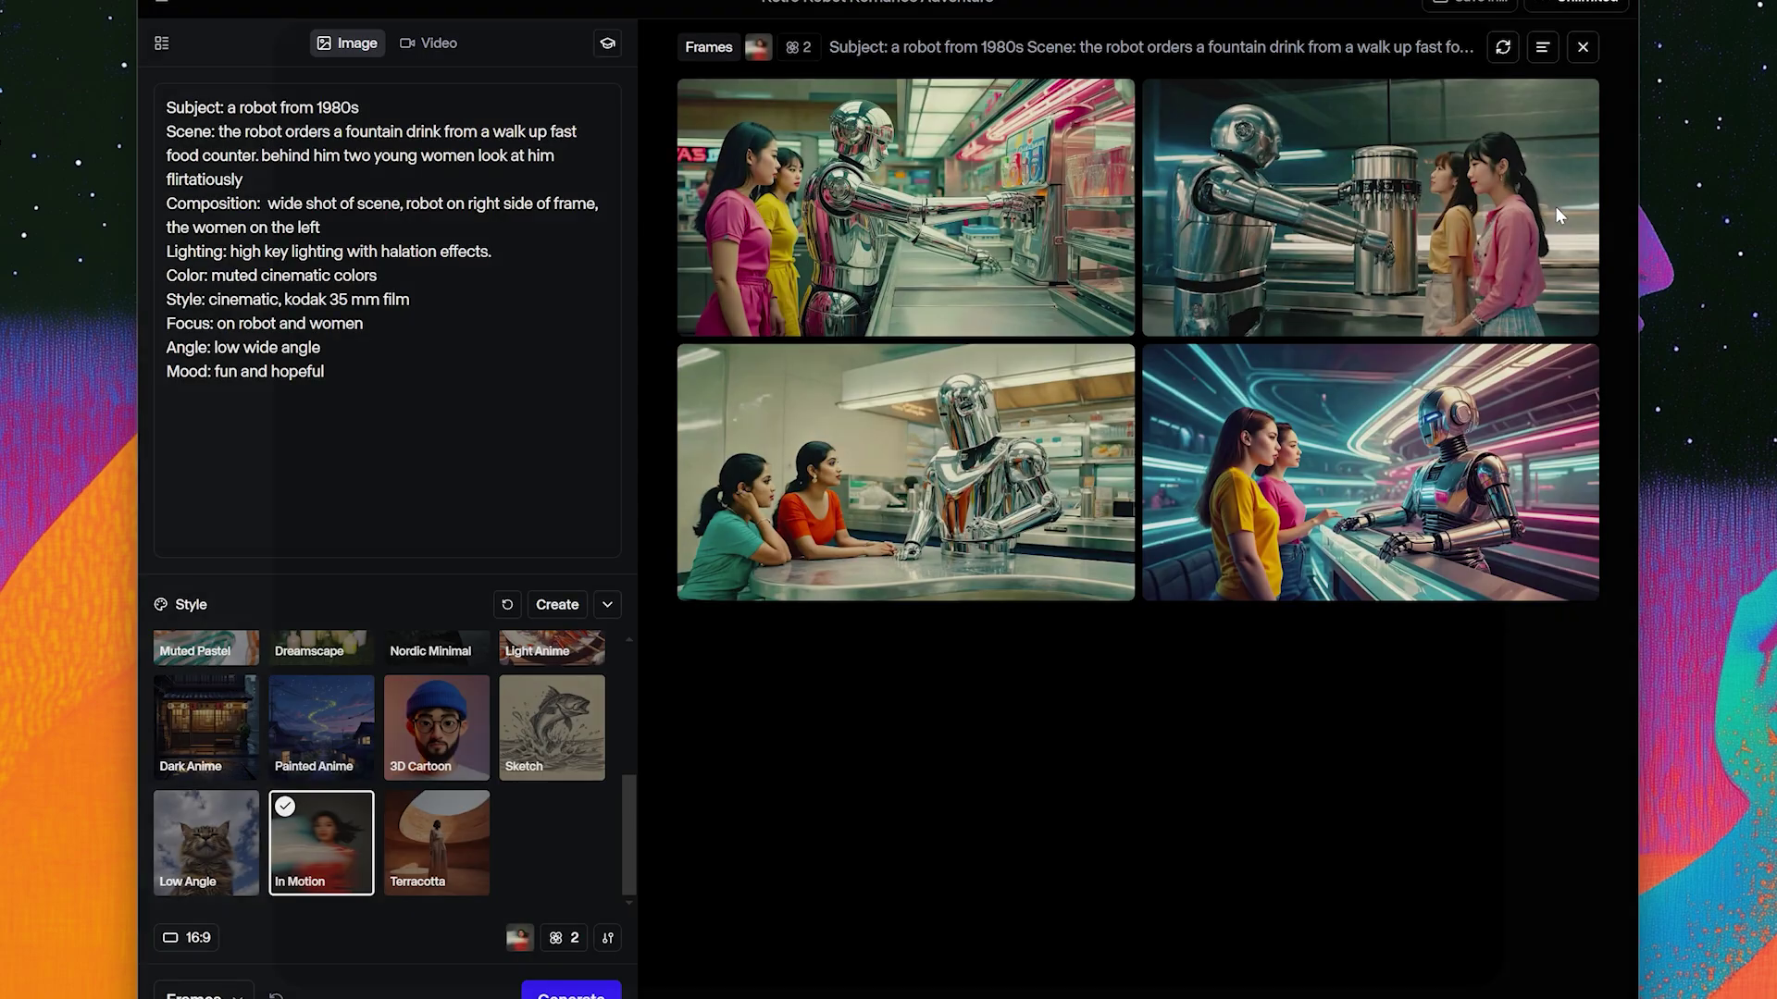
{"action": "left_click", "coordinate": [1051, 420]}
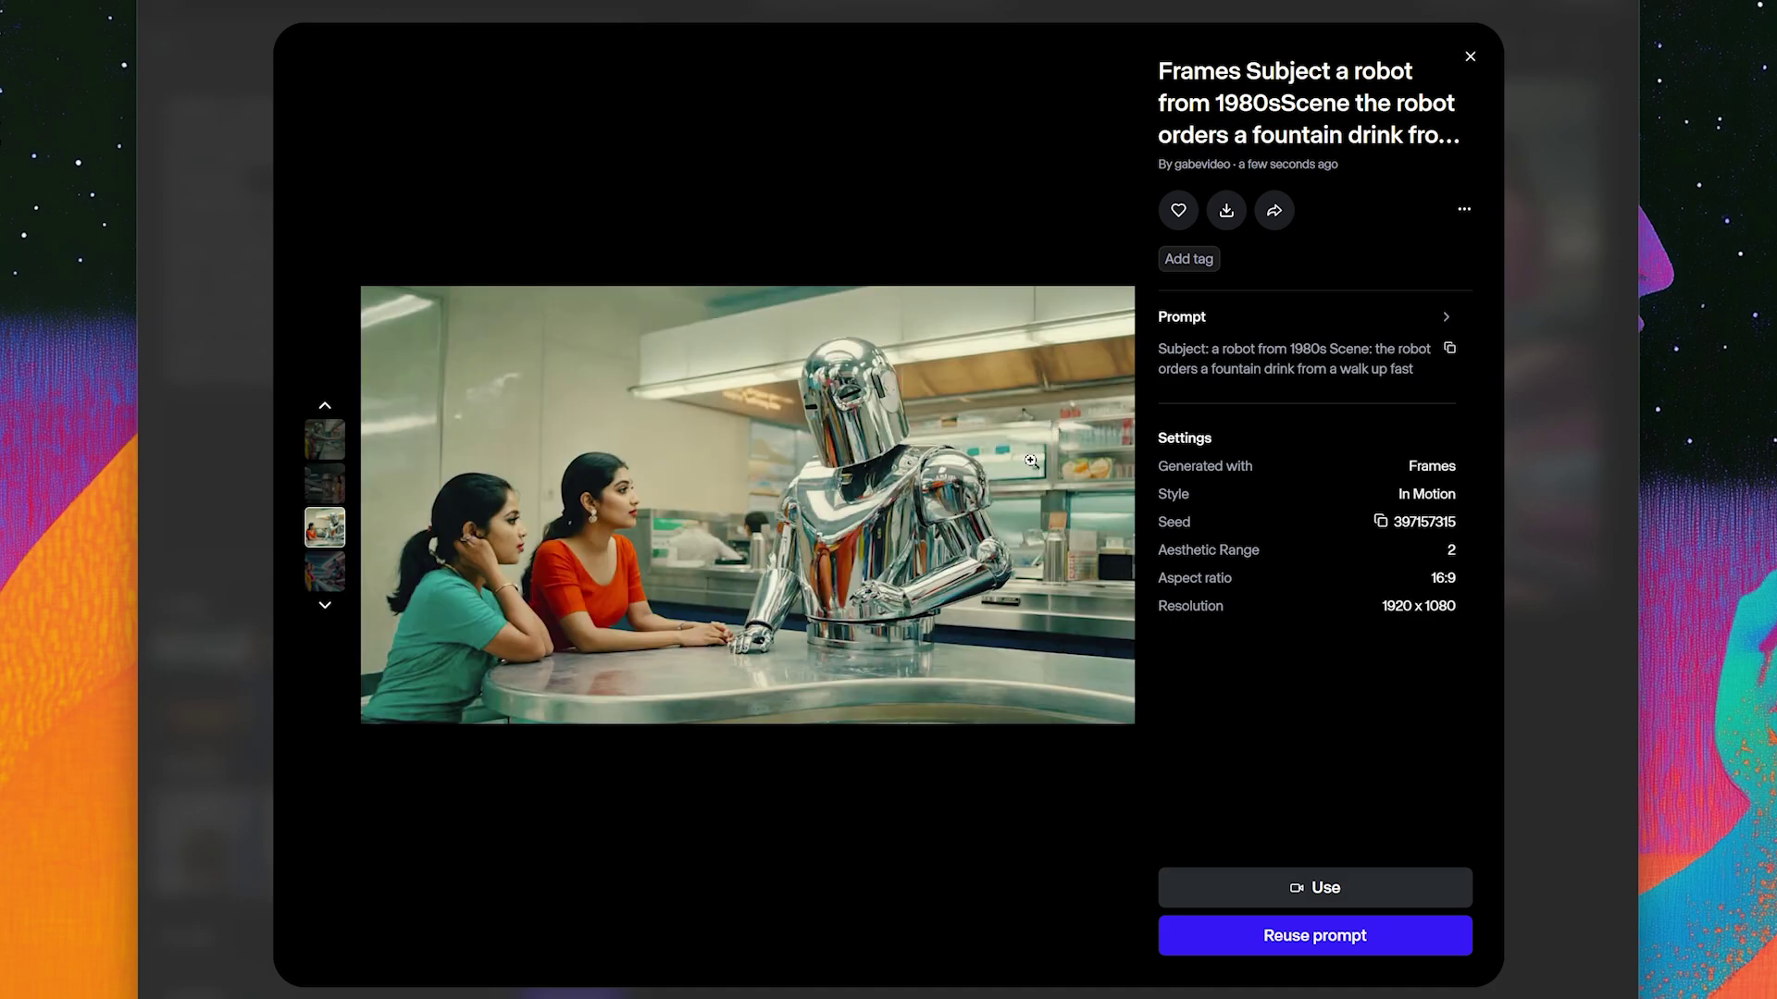
{"action": "left_click", "coordinate": [1569, 415]}
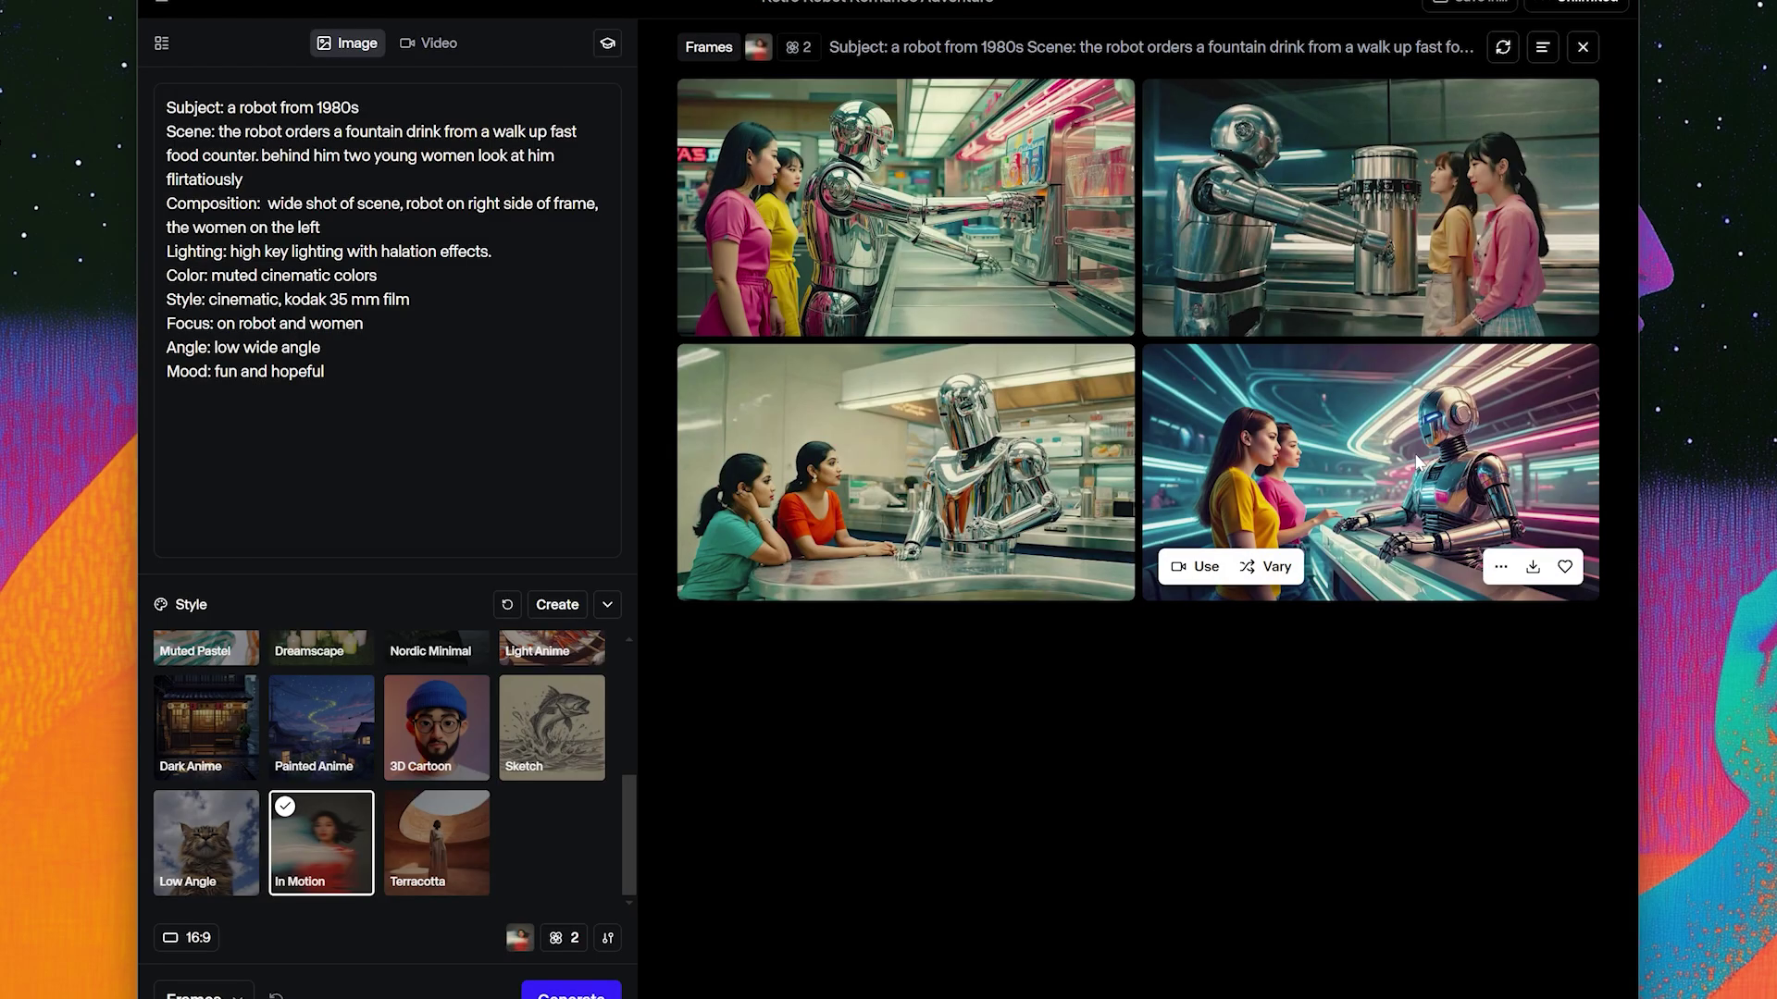
Step: Enlarge the bottom-right robot image, then try Dreamscape before settling on the High Contrast Warm style
{"action": "left_click", "coordinate": [1418, 466]}
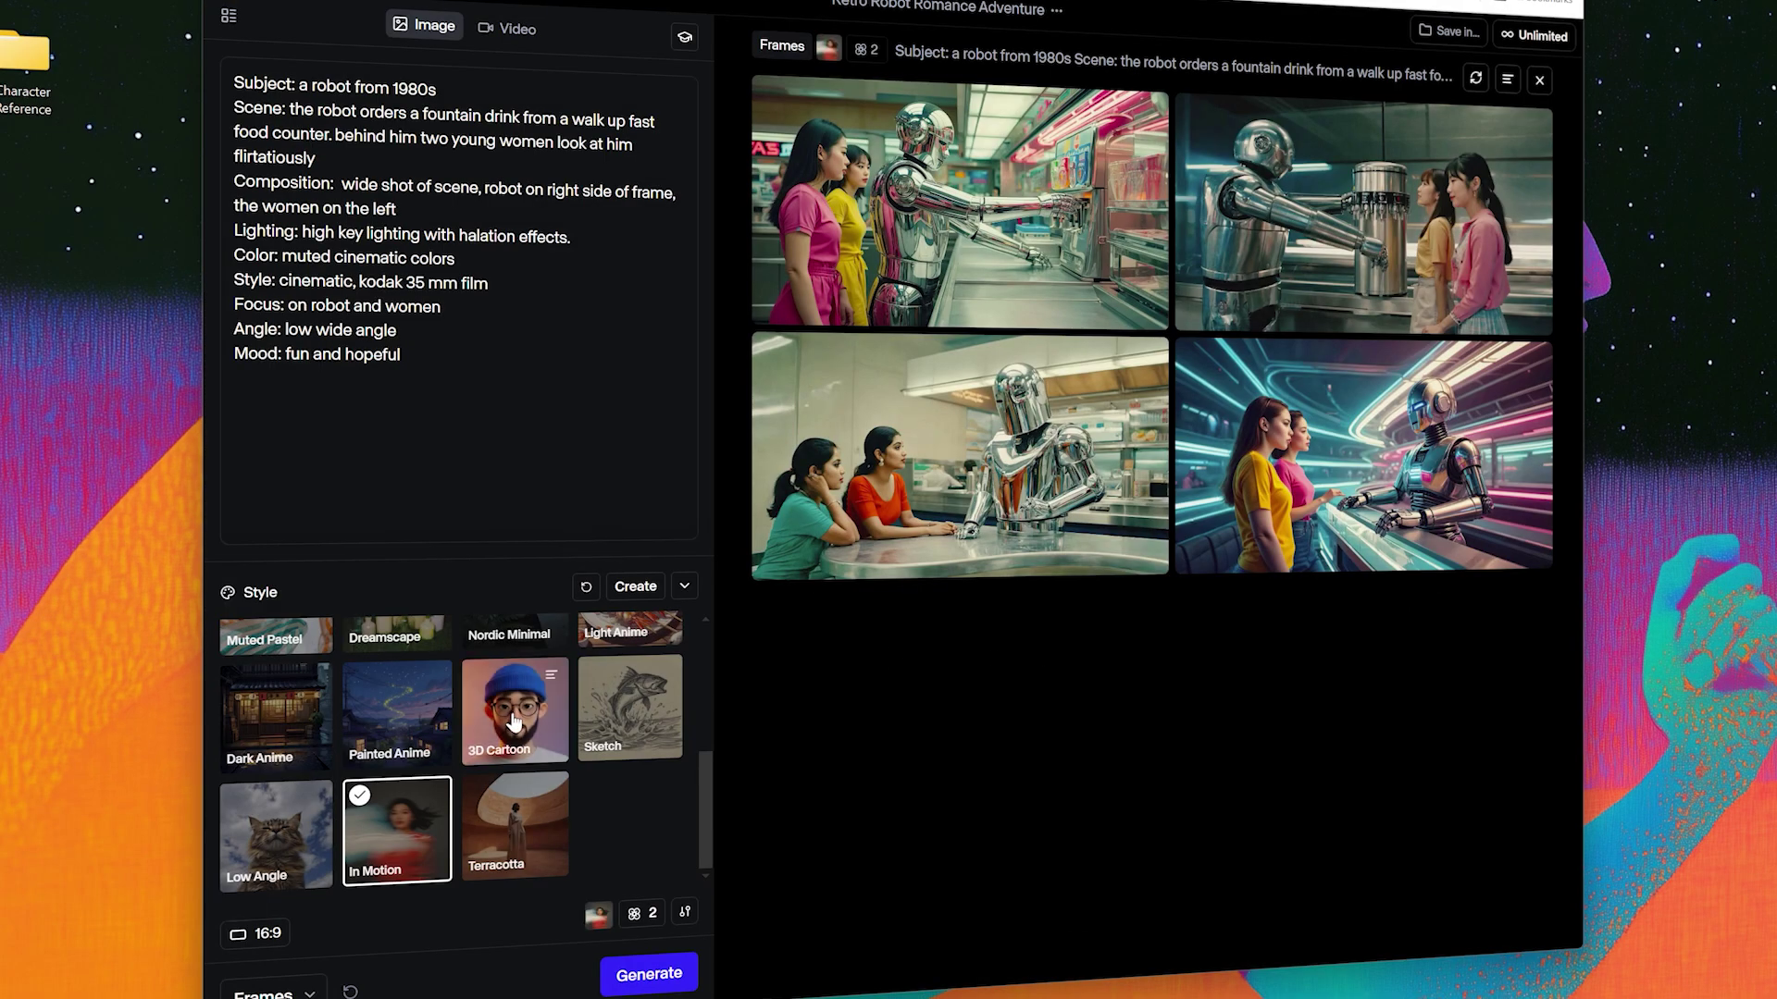
{"action": "scroll", "coordinate": [514, 721], "scroll_direction": "up", "scroll_amount": 3}
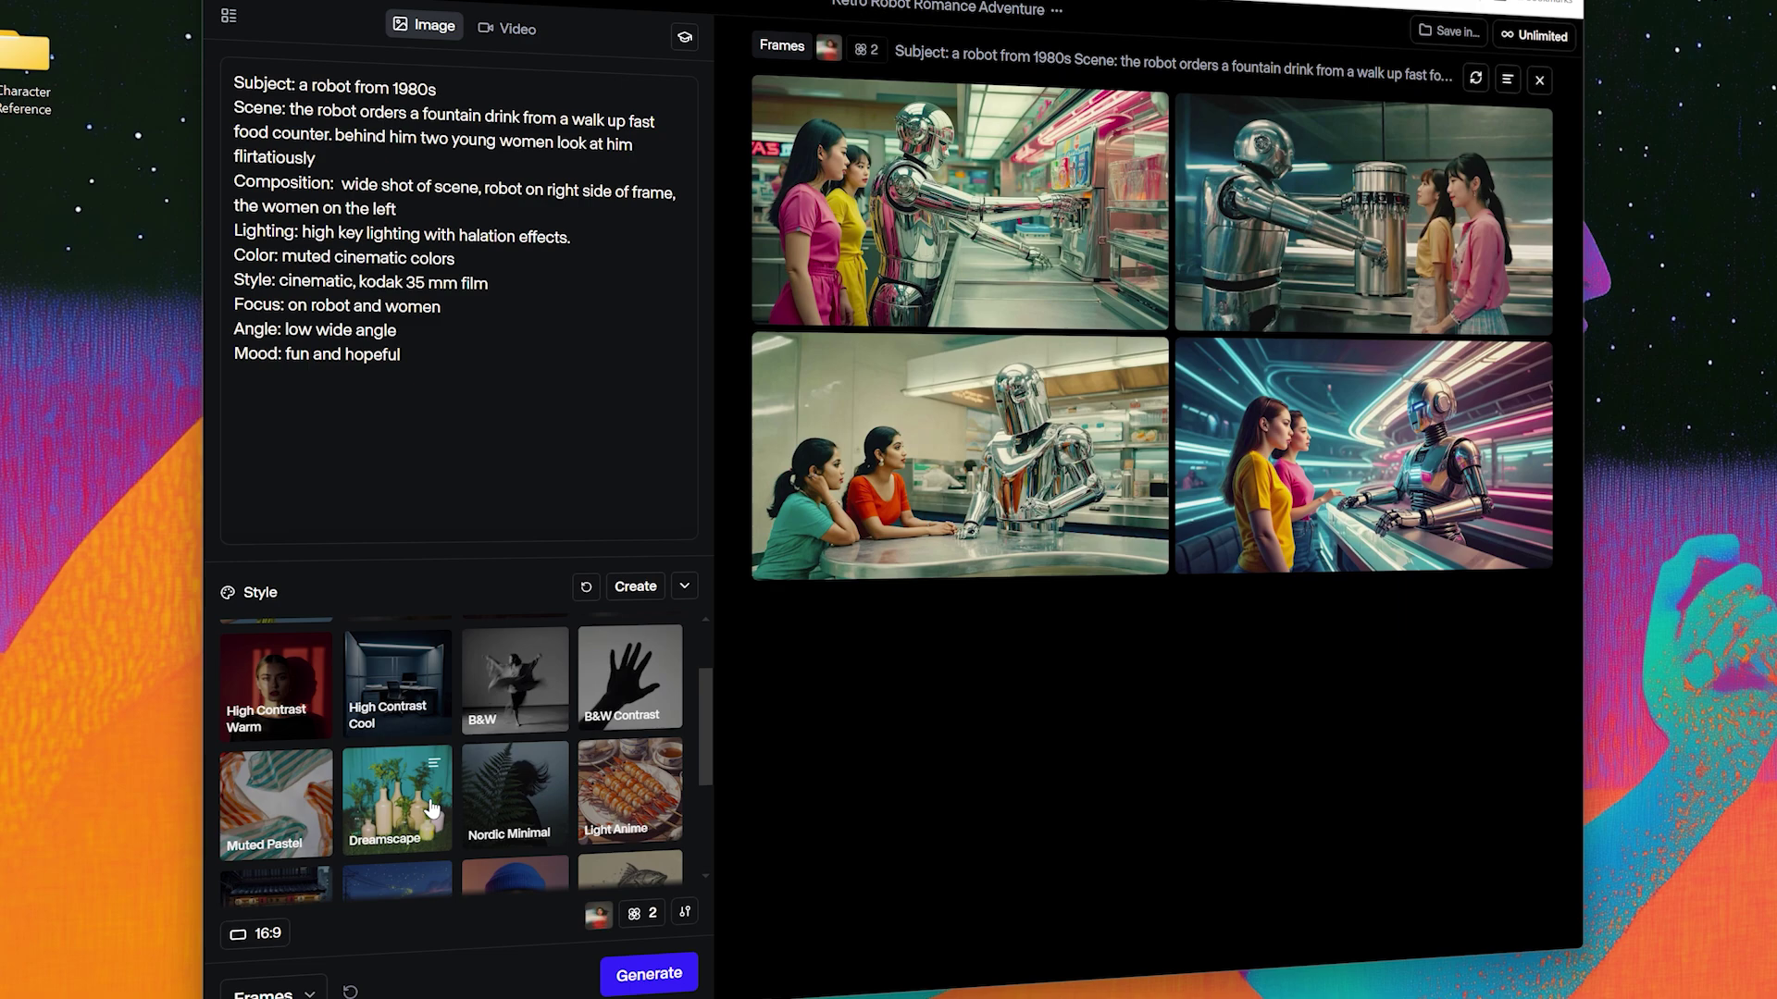
{"action": "left_click", "coordinate": [397, 810]}
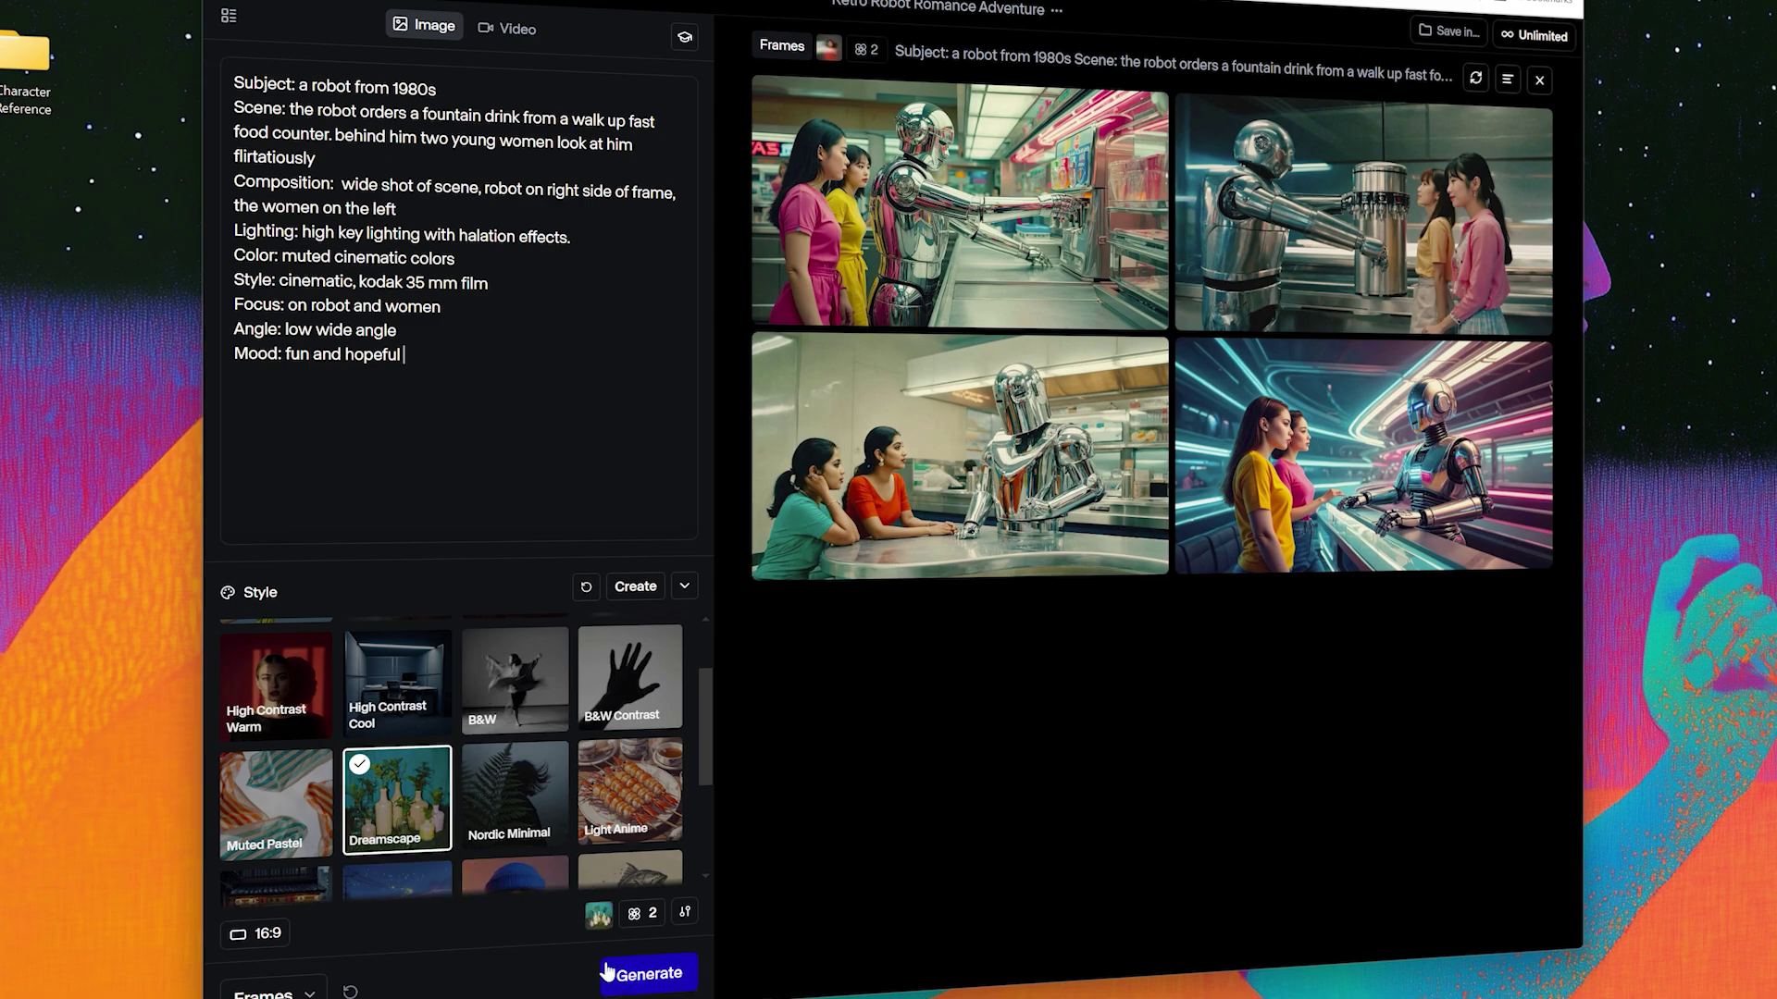
{"action": "left_click", "coordinate": [289, 726]}
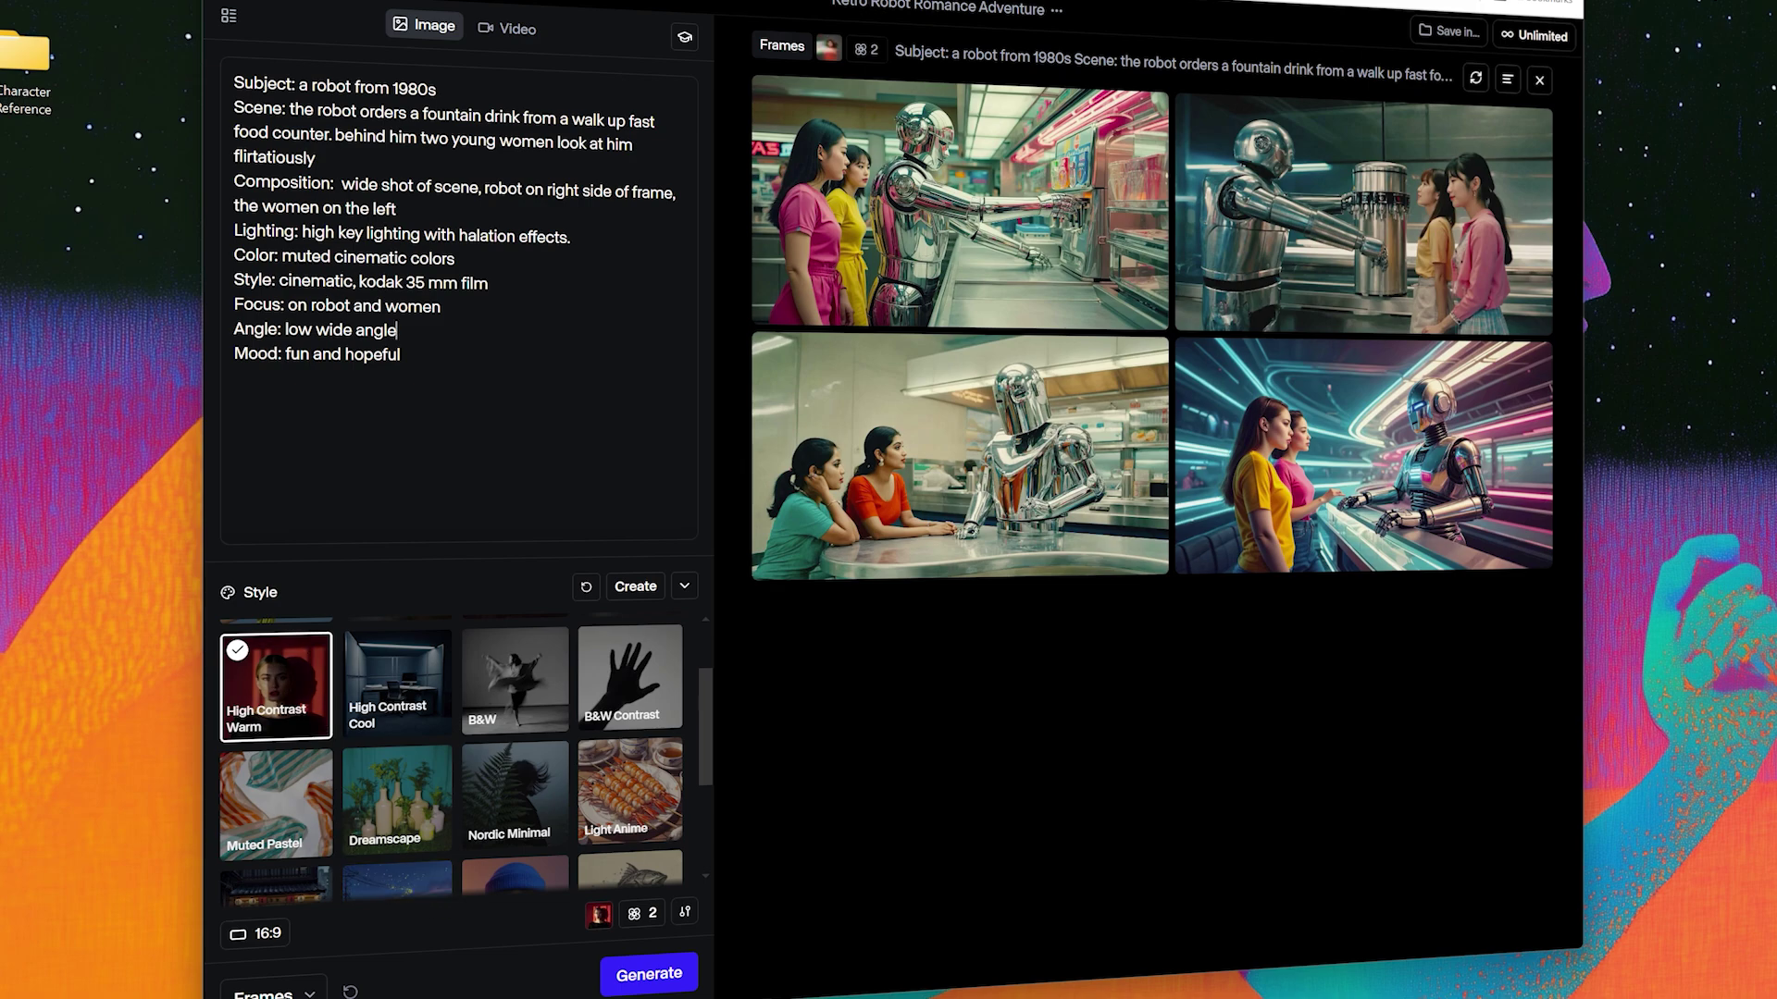
Step: Generate the High Contrast Warm batch and inspect the first, second, rusty and bottom-right robot images
{"action": "left_click", "coordinate": [674, 986]}
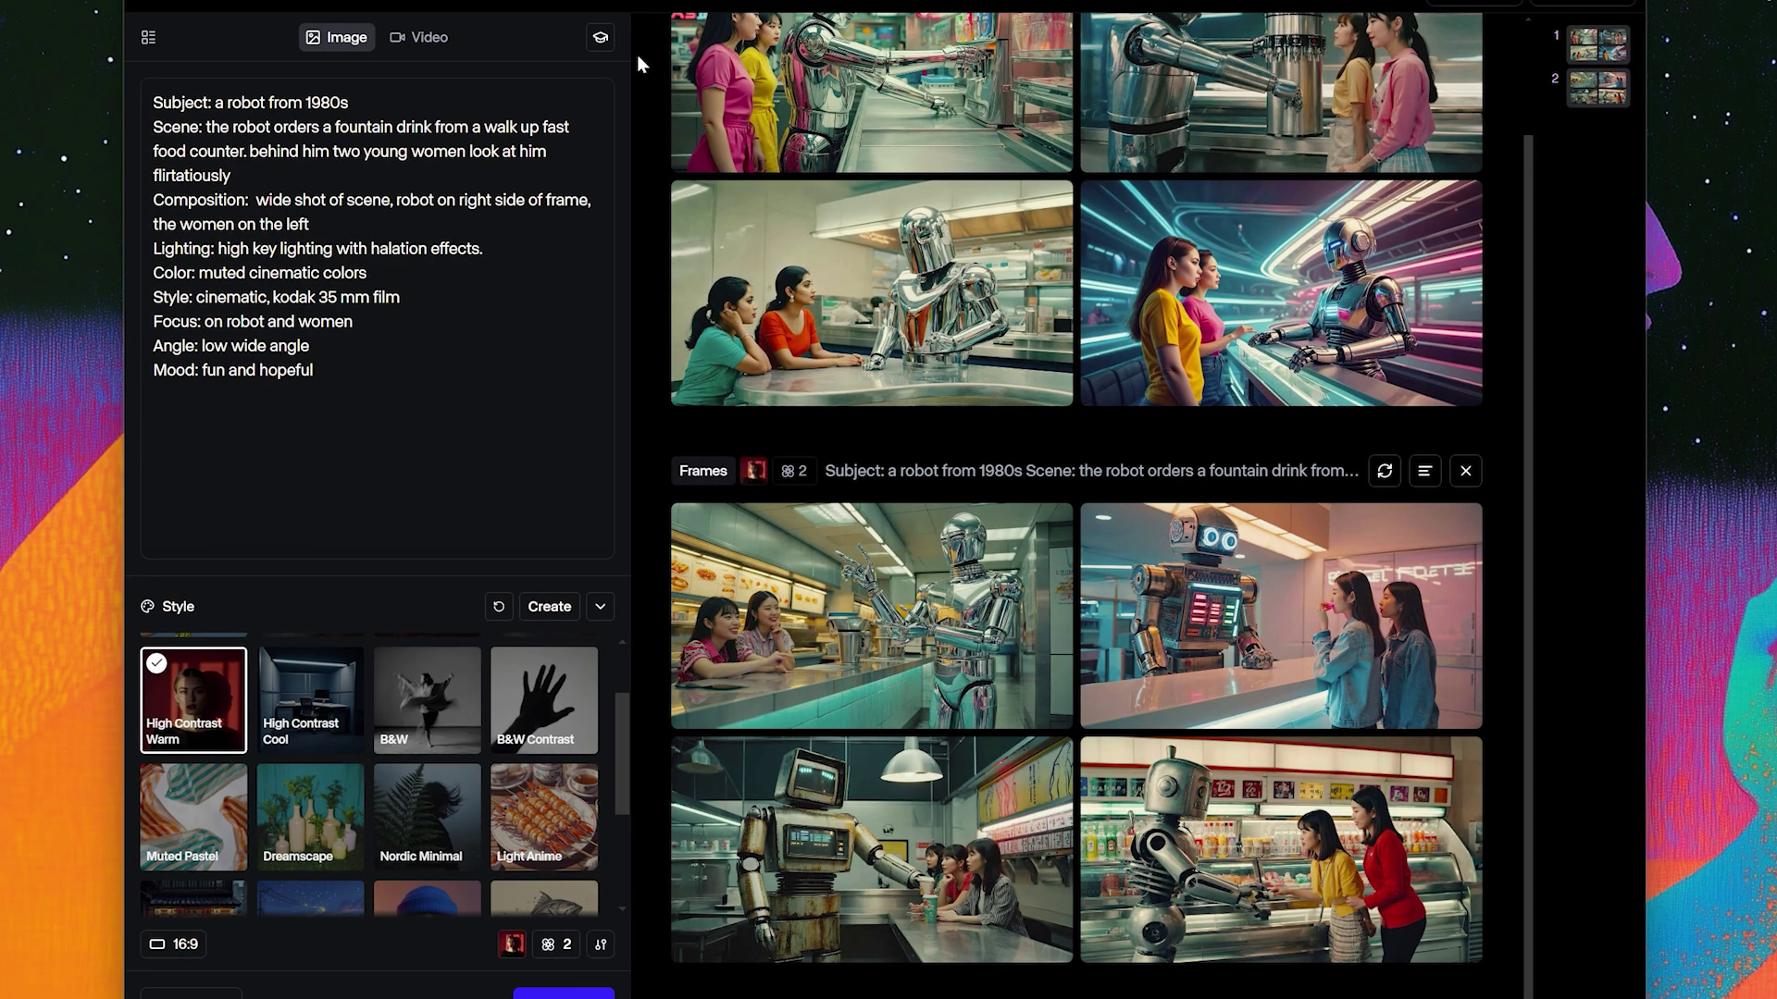
{"action": "mouse_move", "coordinate": [849, 613]}
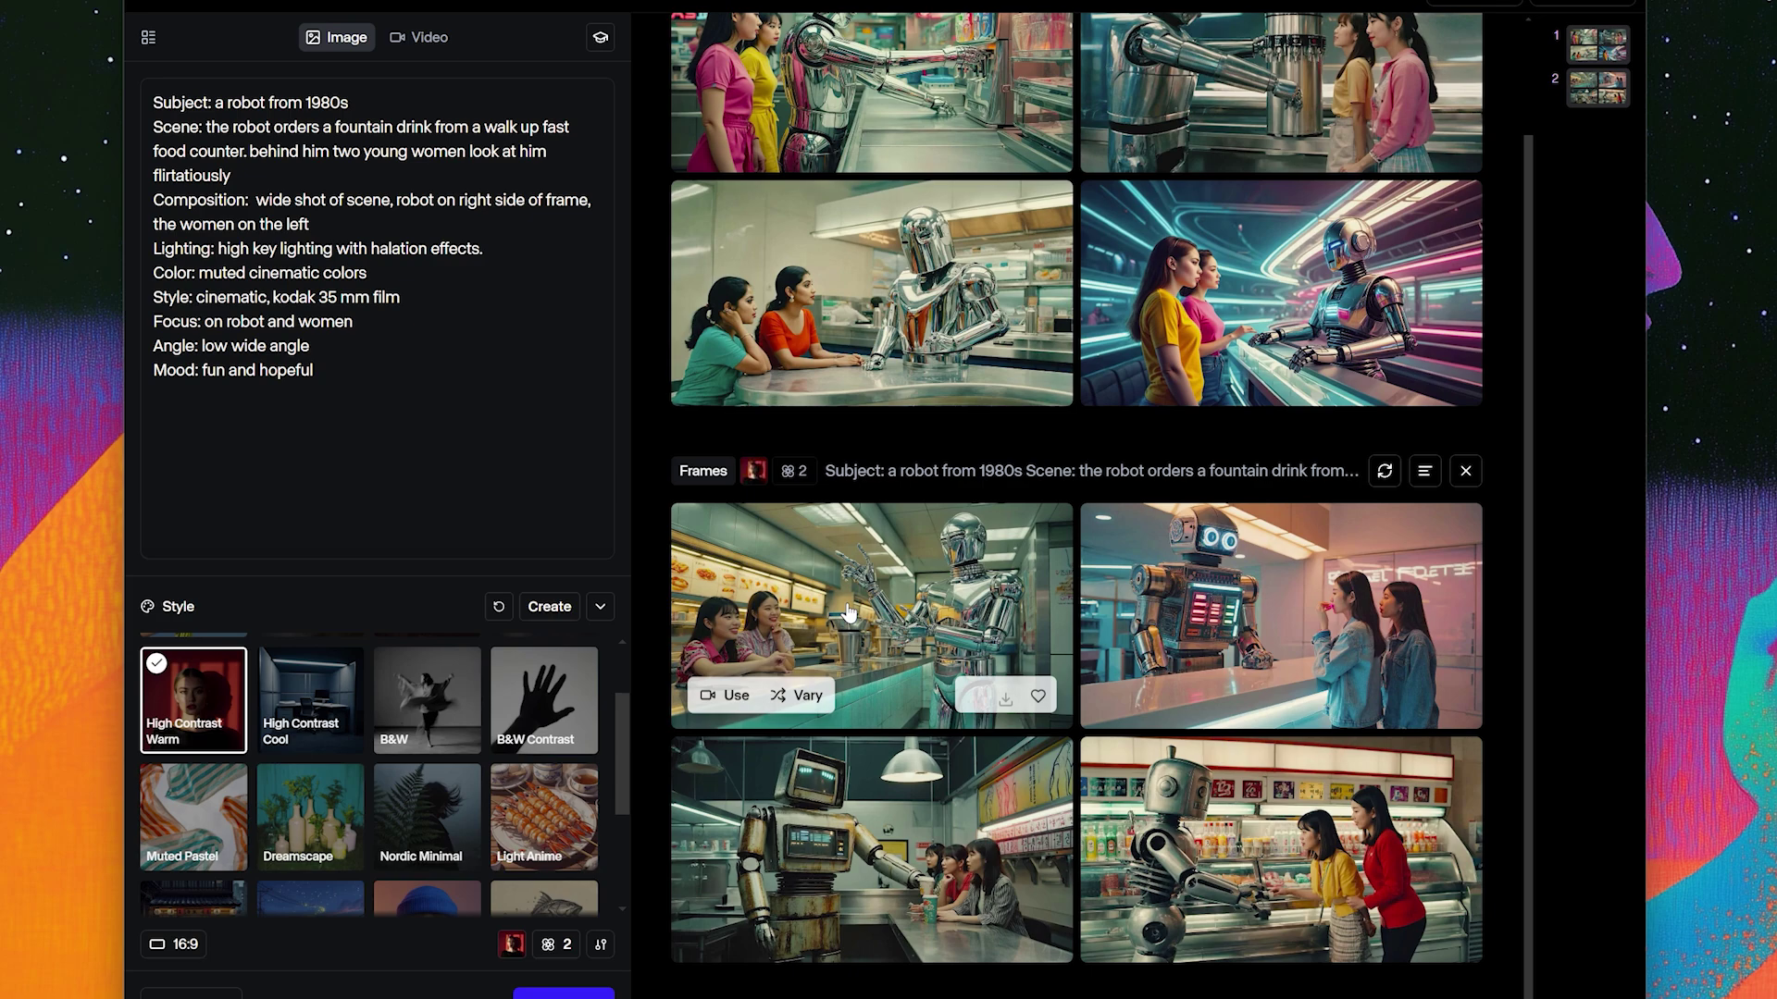
{"action": "left_click", "coordinate": [849, 613]}
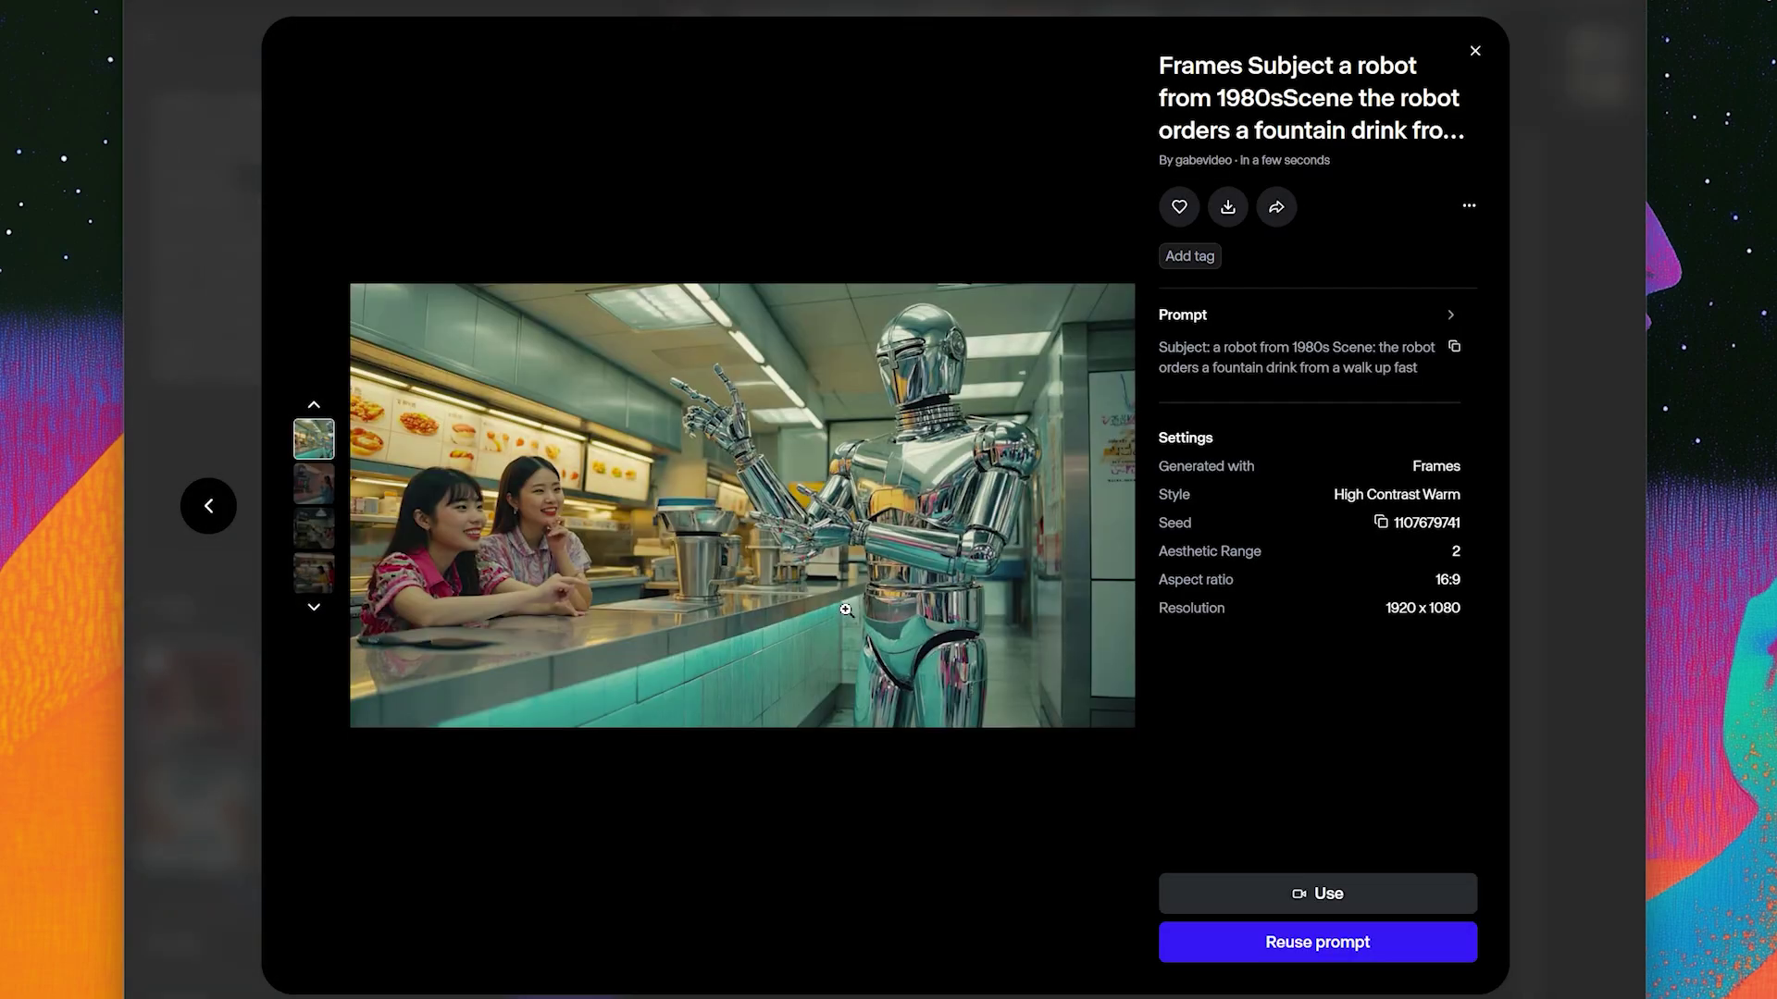
{"action": "left_click", "coordinate": [1562, 410]}
{"action": "mouse_move", "coordinate": [1280, 610]}
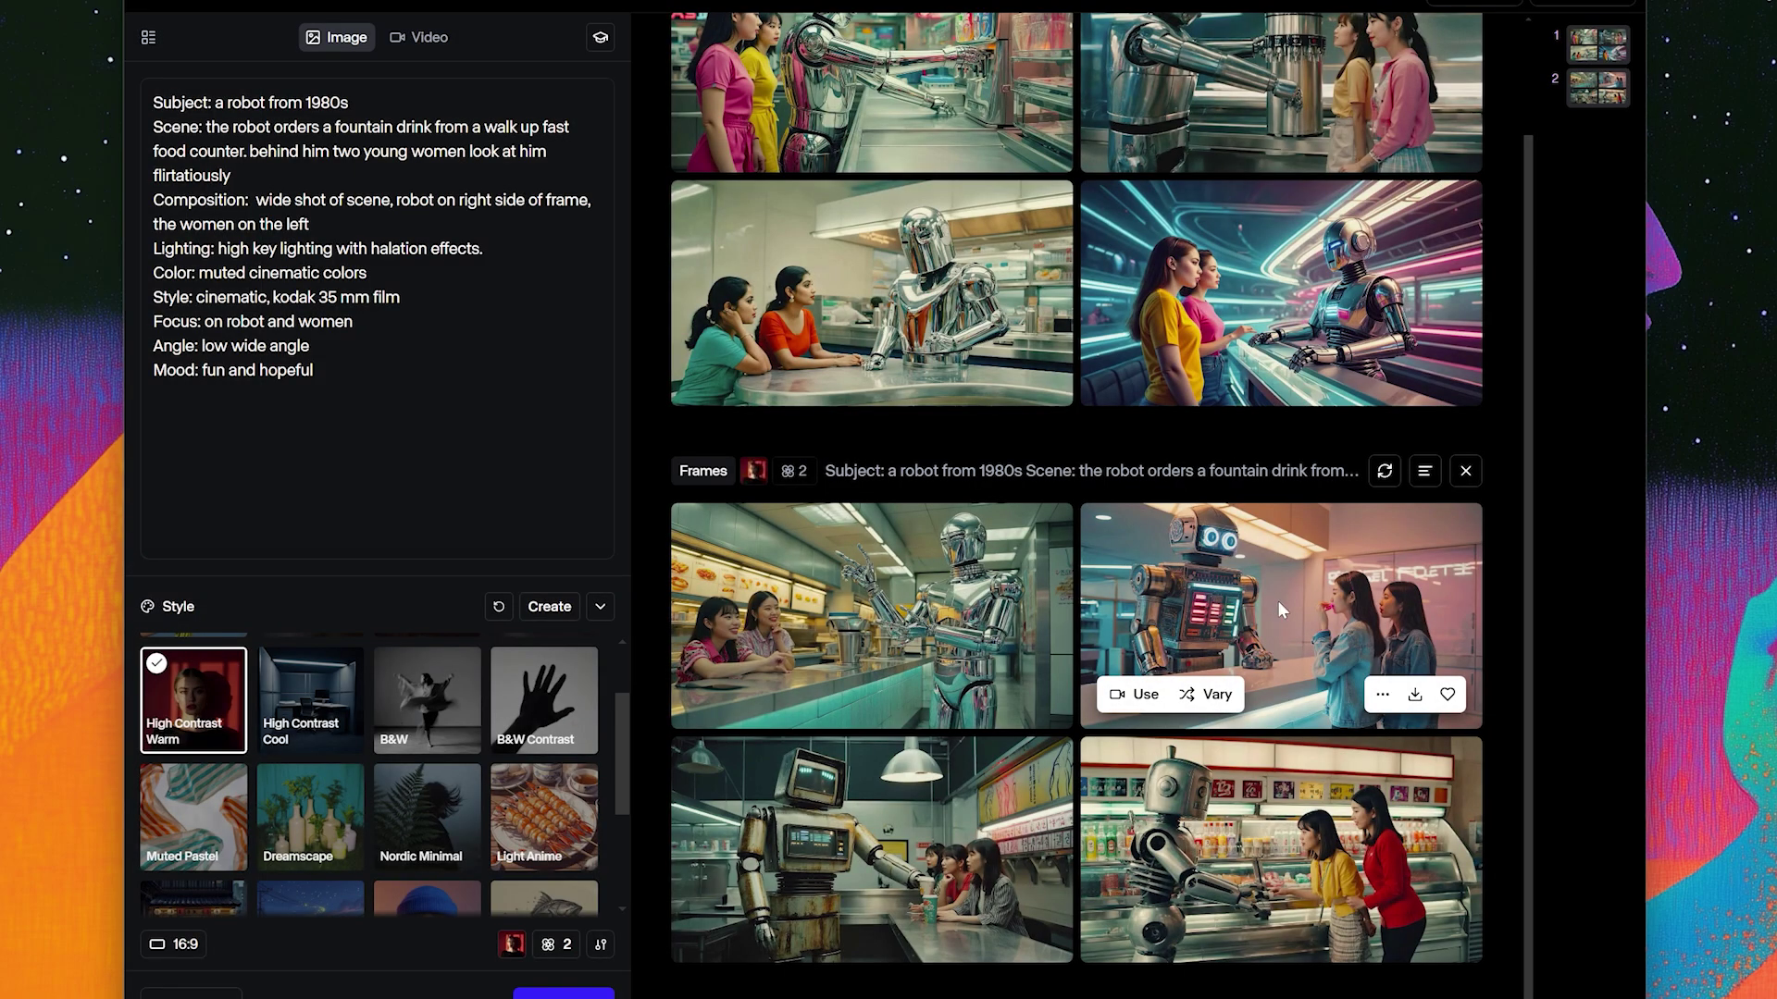
{"action": "left_click", "coordinate": [1280, 611]}
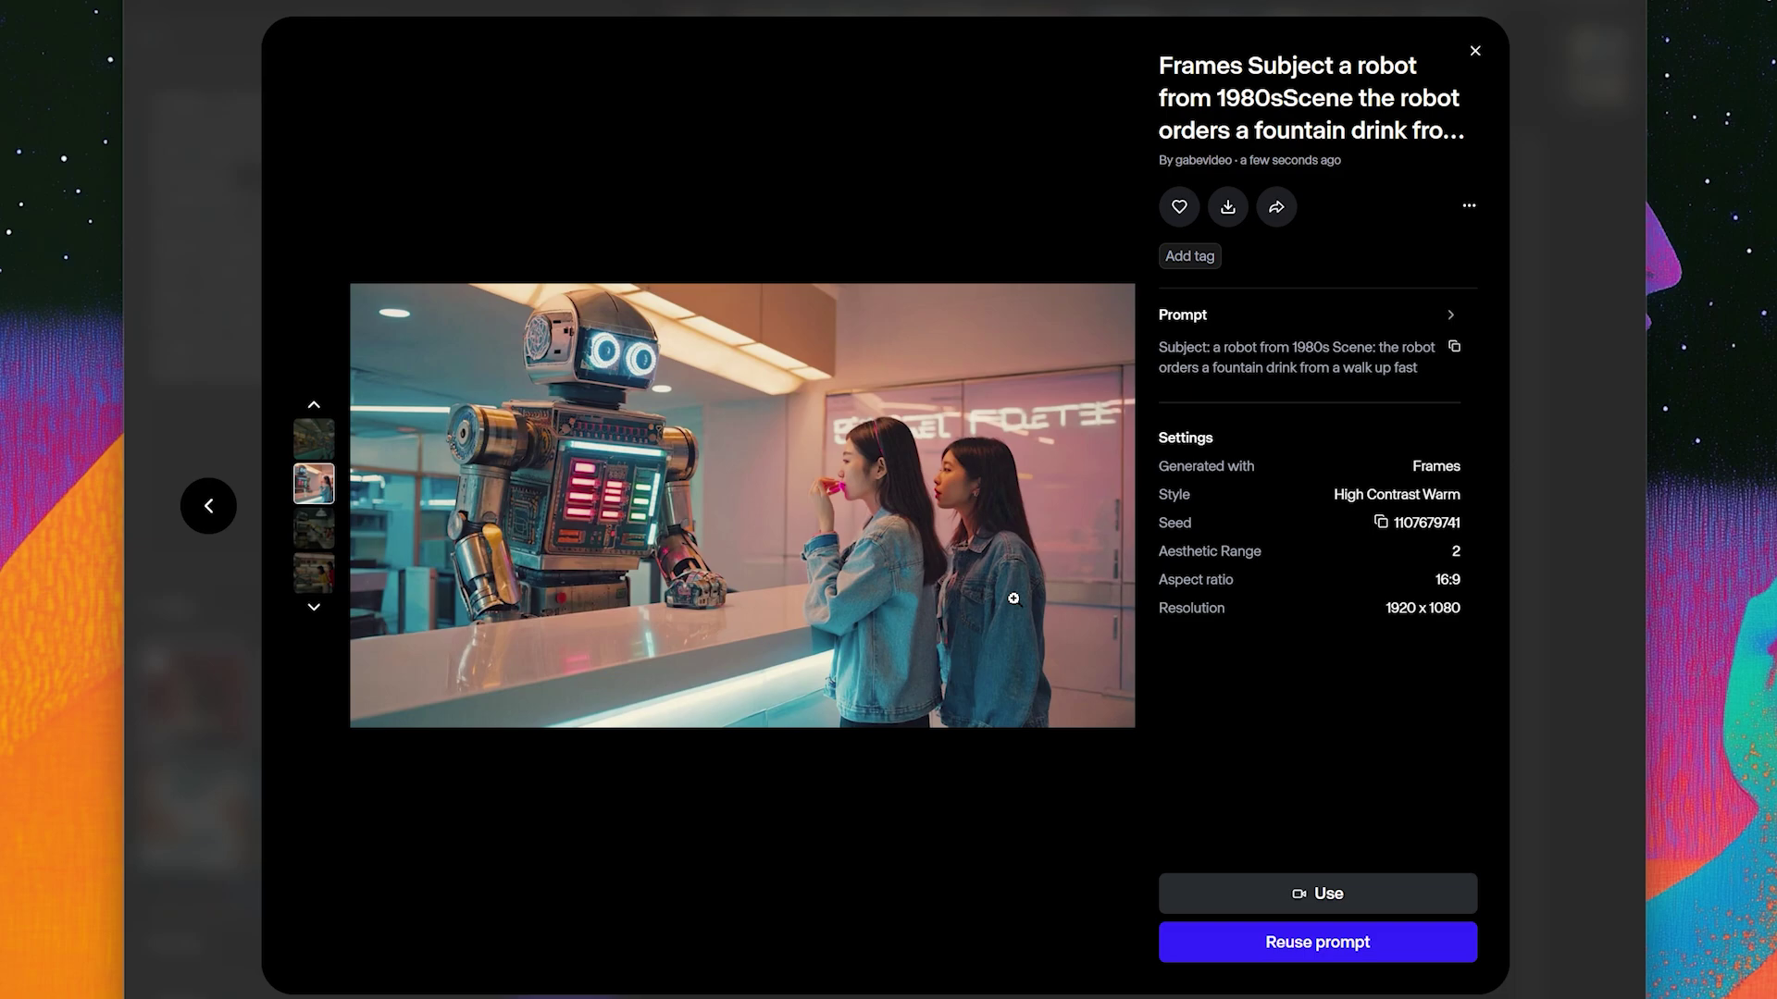
{"action": "left_click", "coordinate": [1553, 515]}
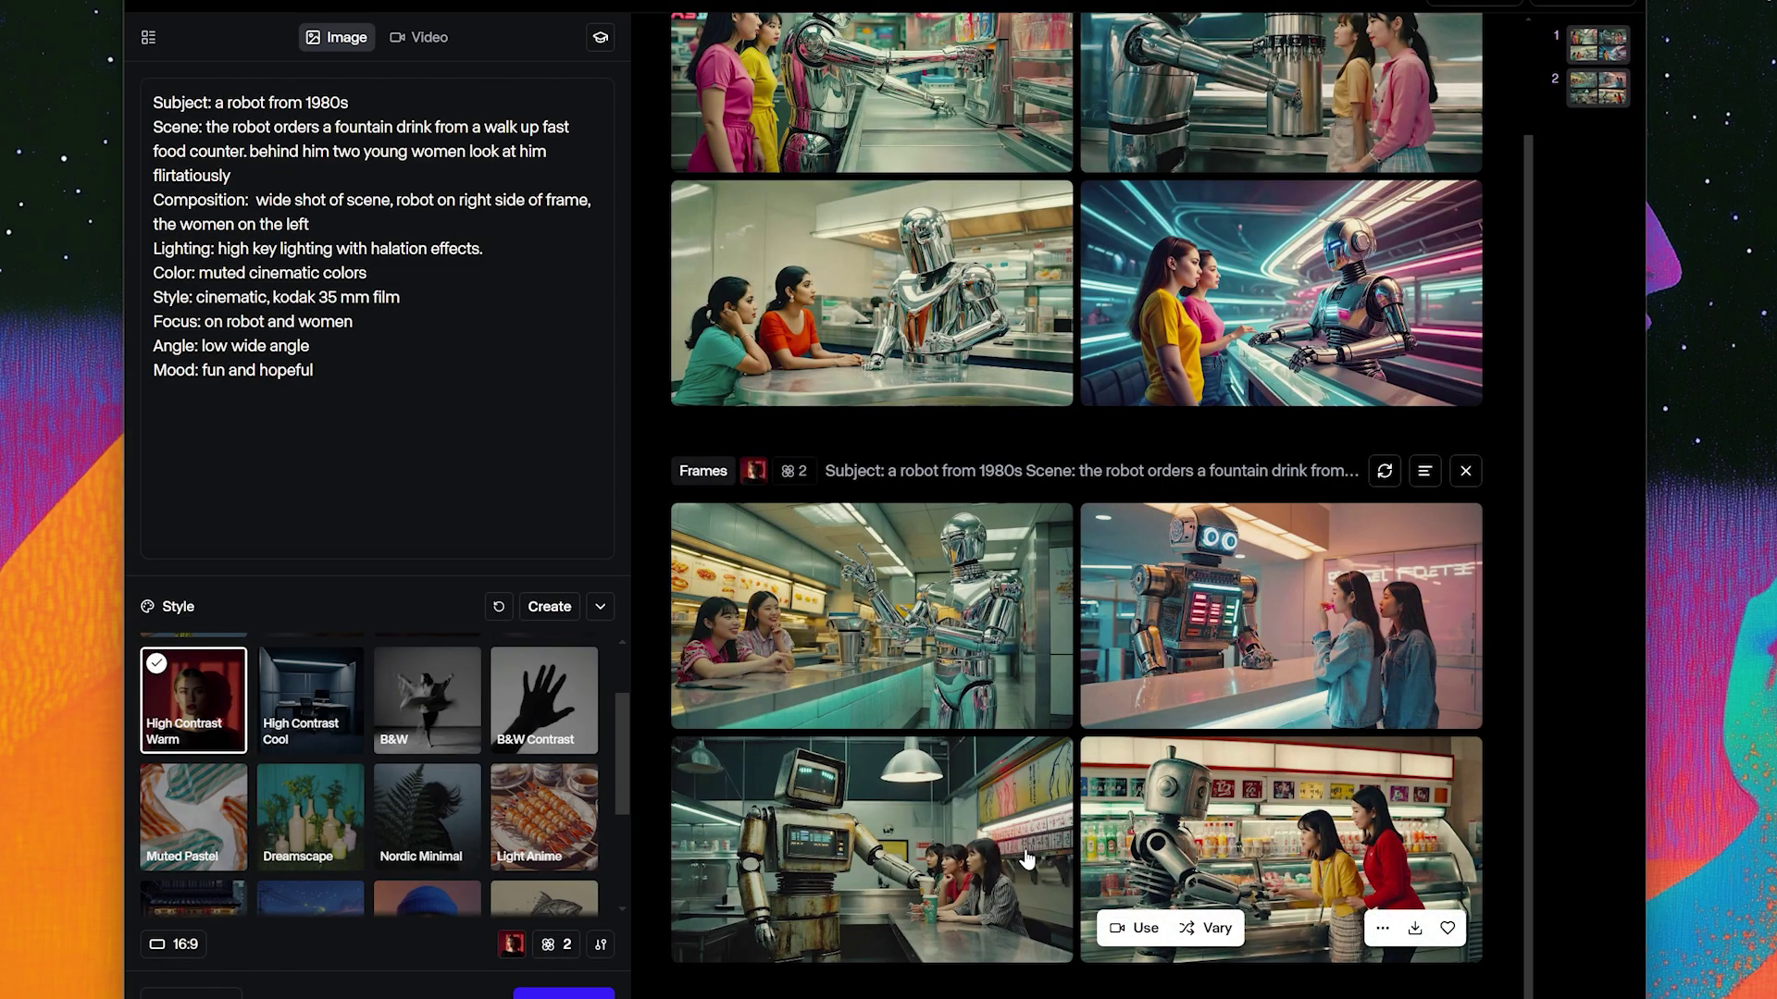
{"action": "left_click", "coordinate": [1006, 928]}
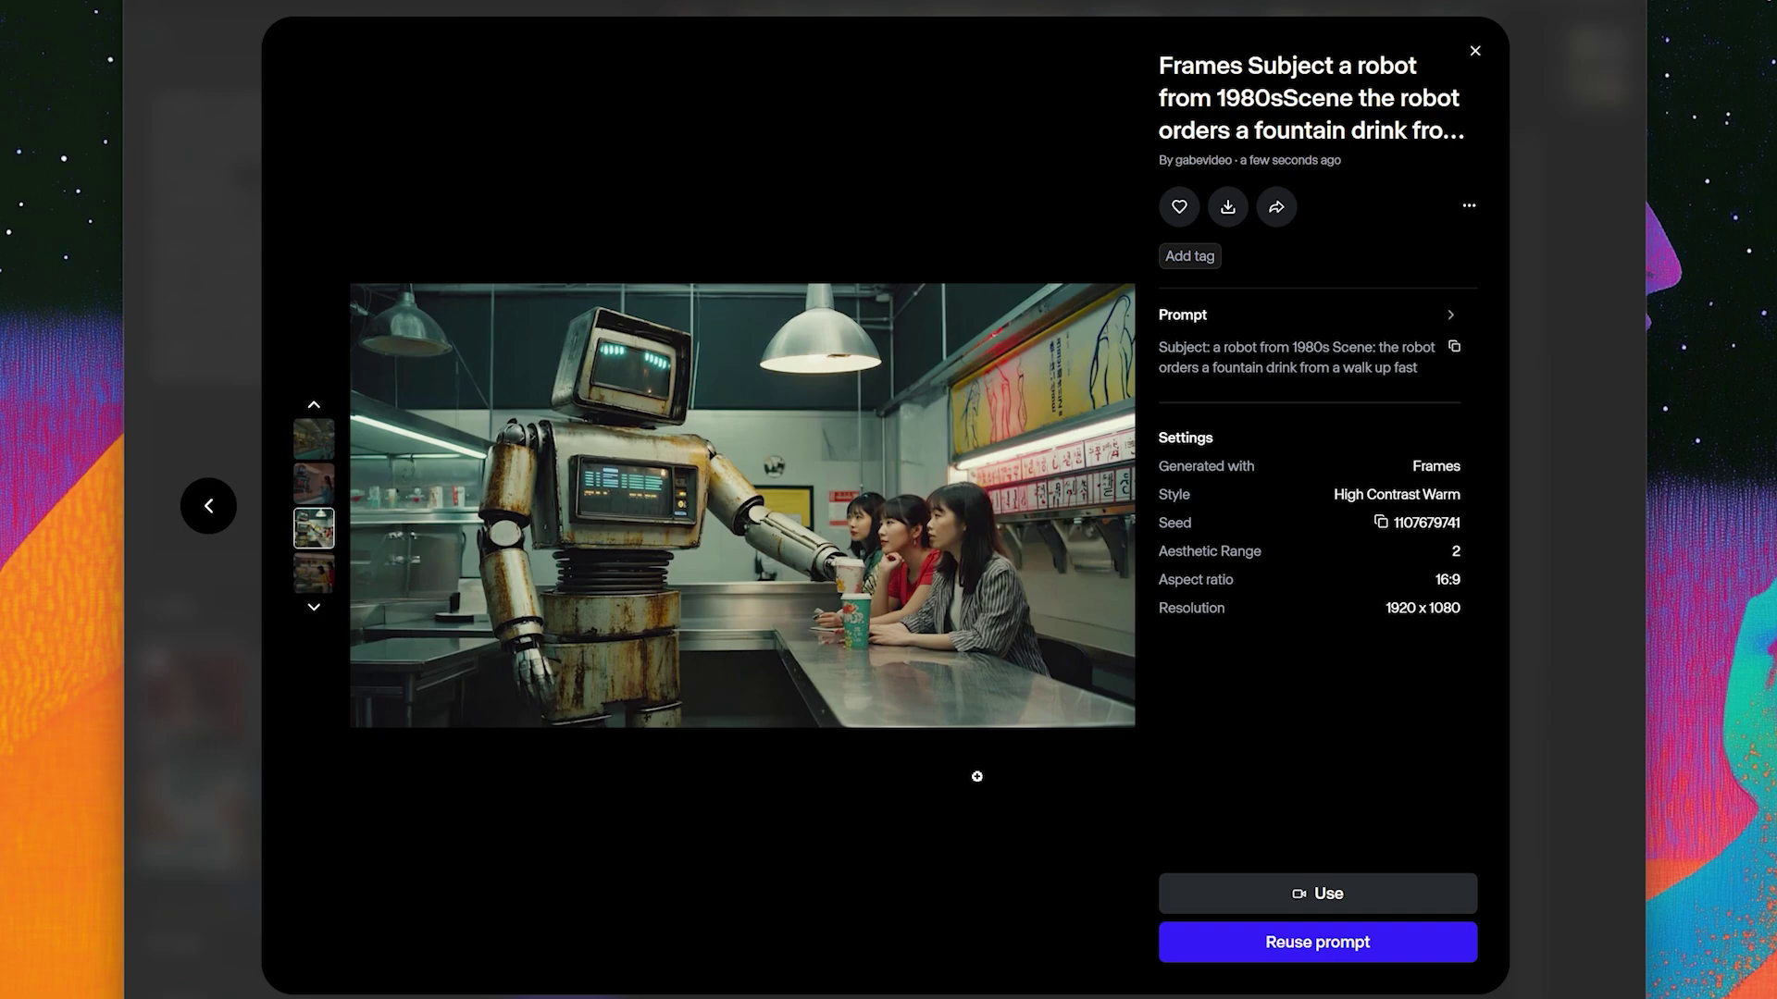
{"action": "left_click", "coordinate": [1578, 652]}
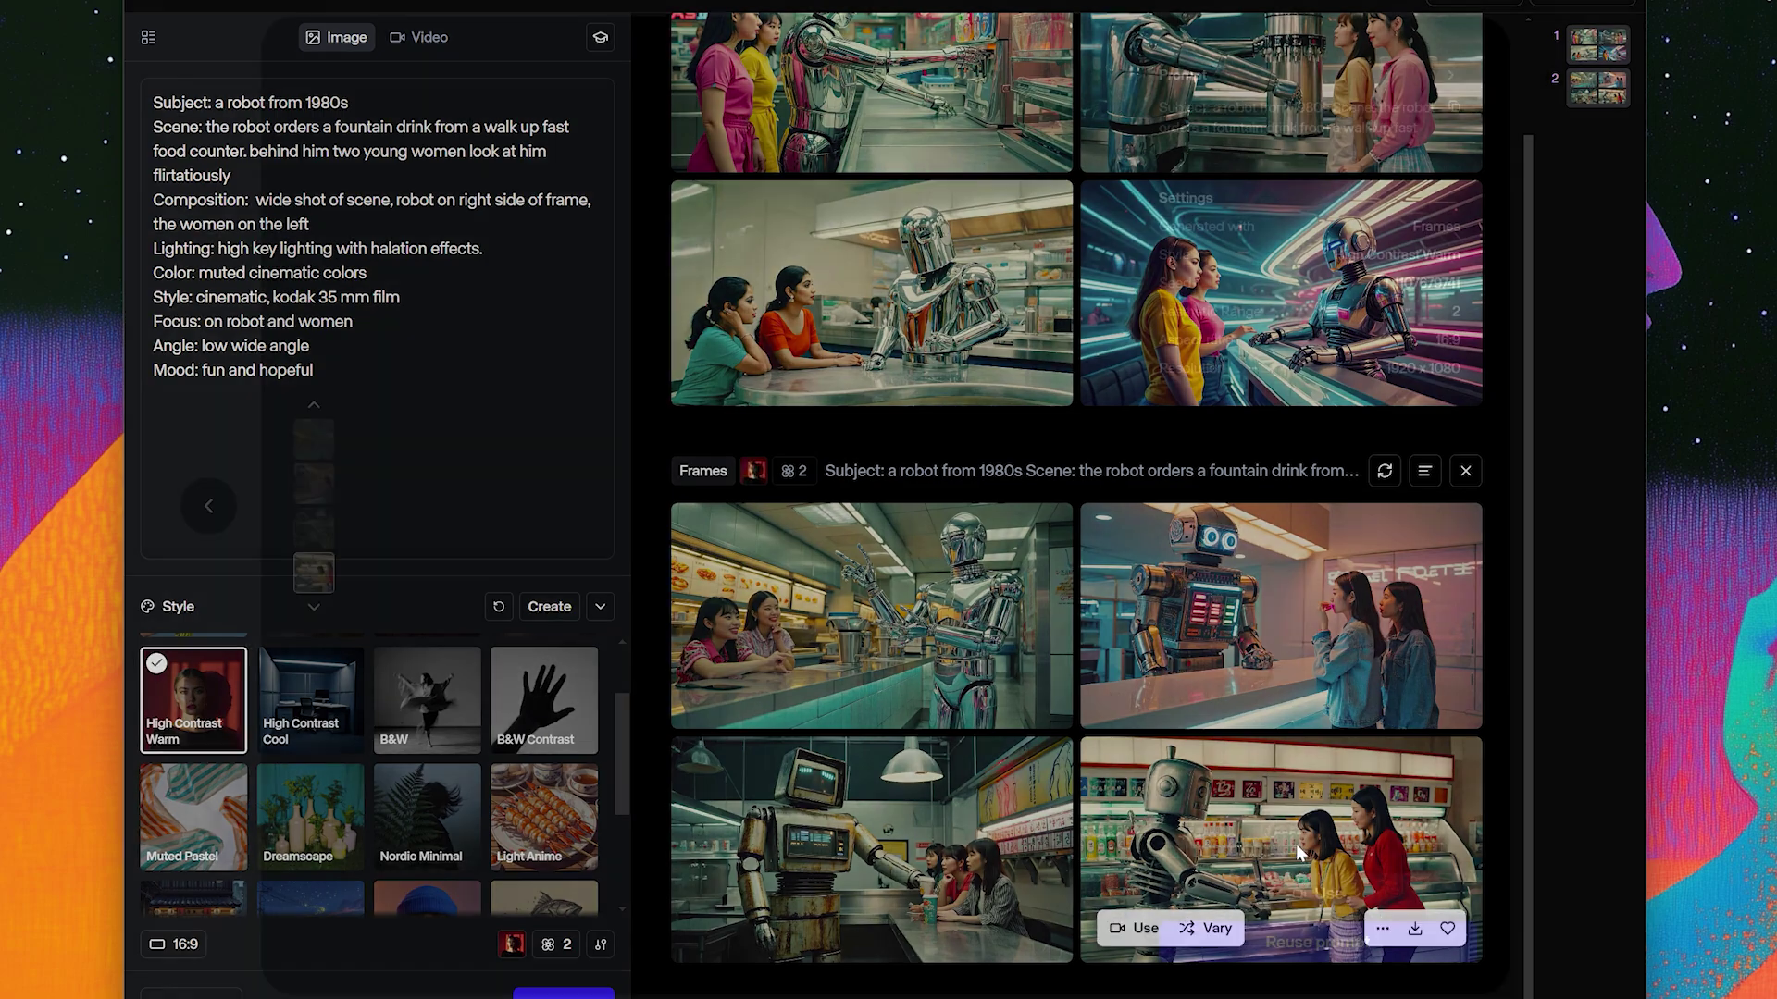
{"action": "left_click", "coordinate": [1320, 802]}
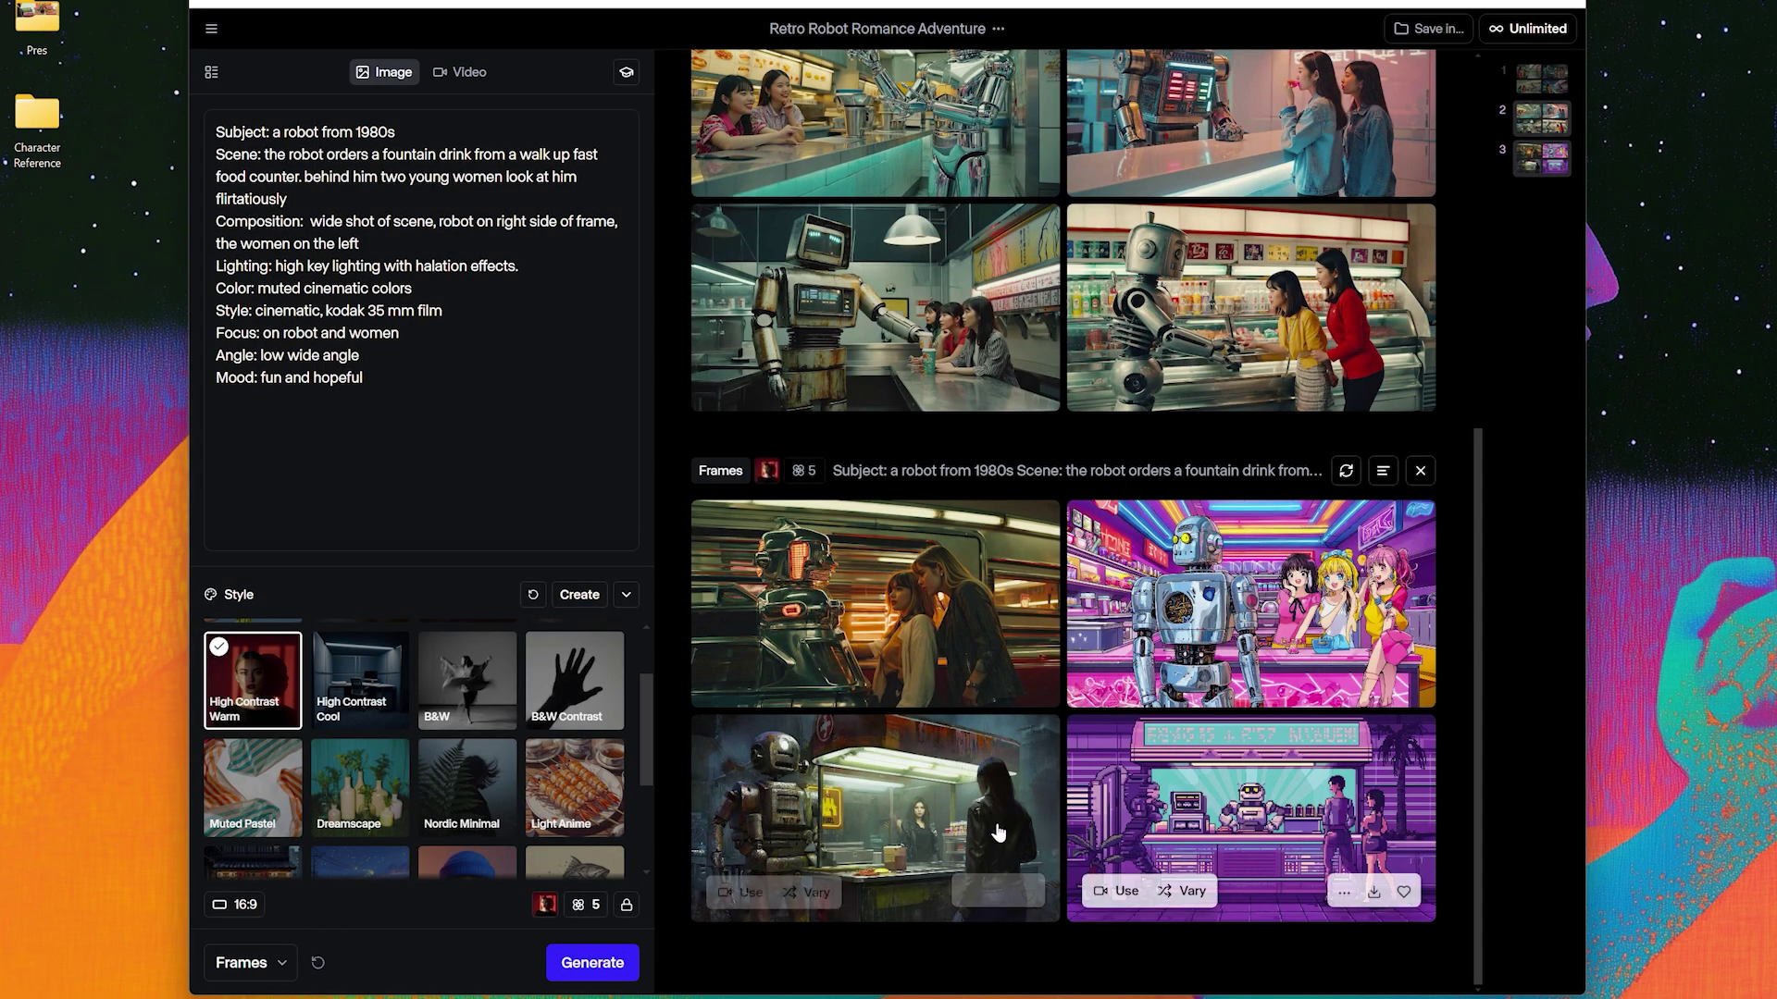
Step: Inspect the robot-at-food-stand image, then set Aesthetic Range to 3 and generate a new batch
{"action": "left_click", "coordinate": [971, 784]}
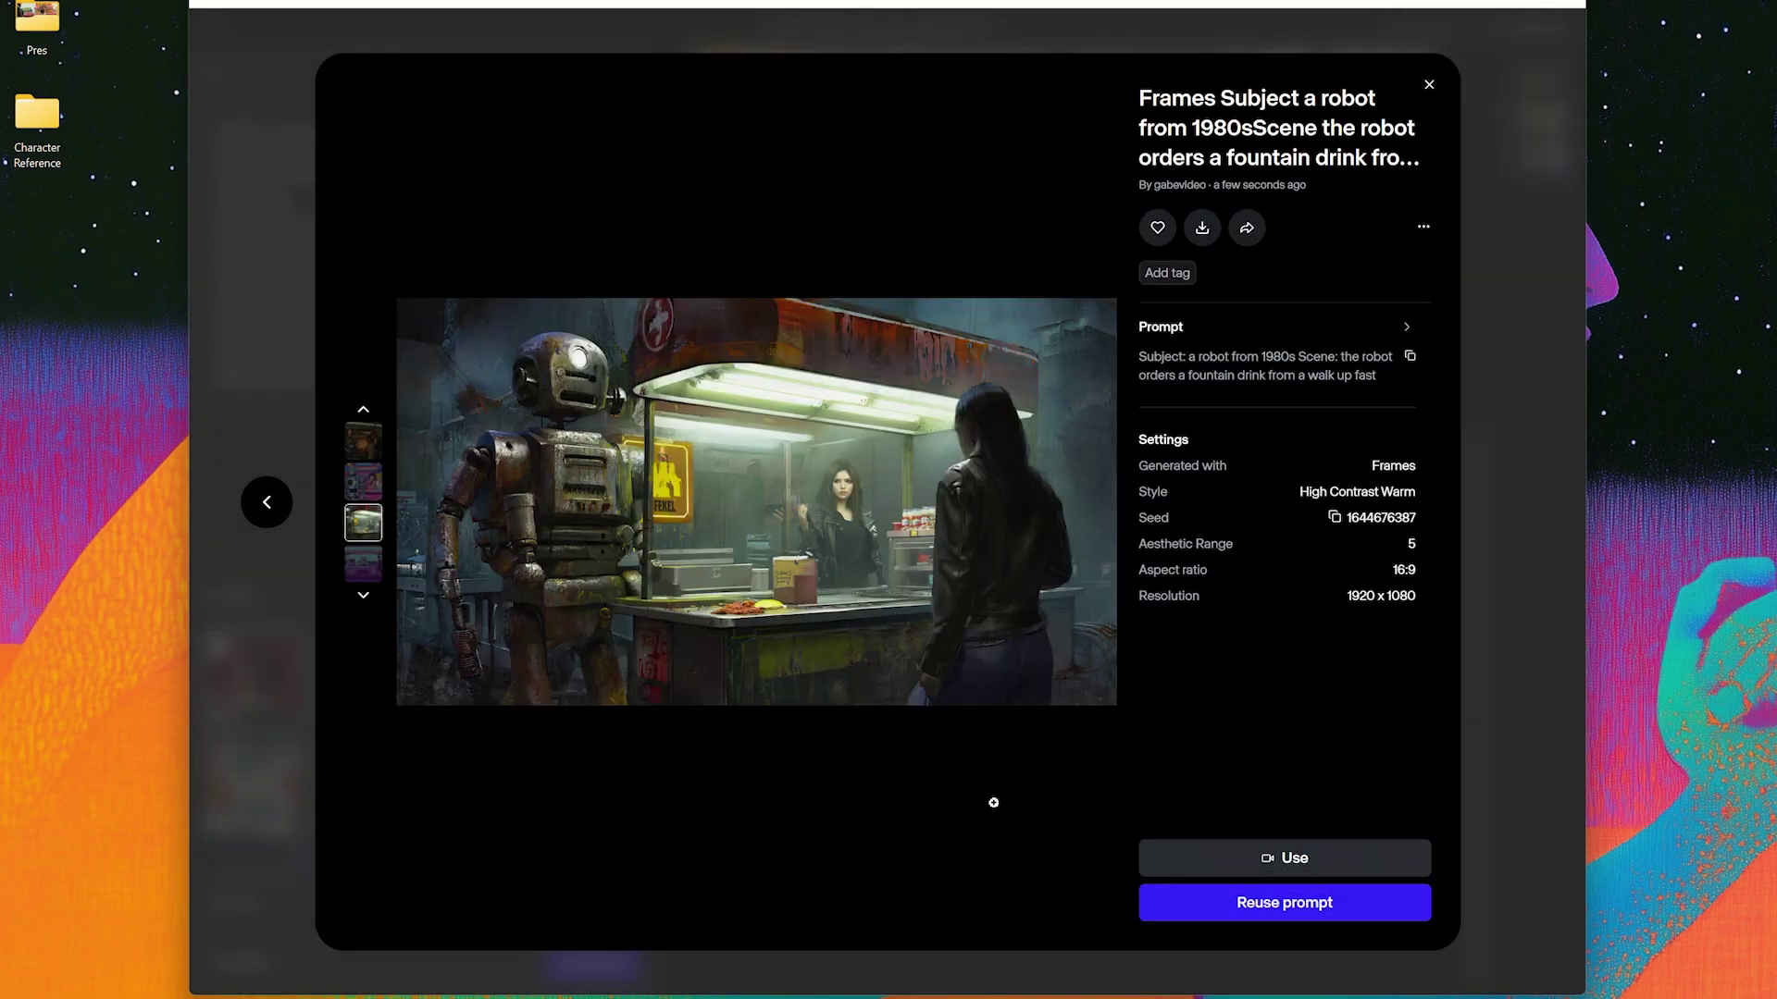
{"action": "left_click", "coordinate": [1430, 90]}
{"action": "left_click", "coordinate": [597, 902]}
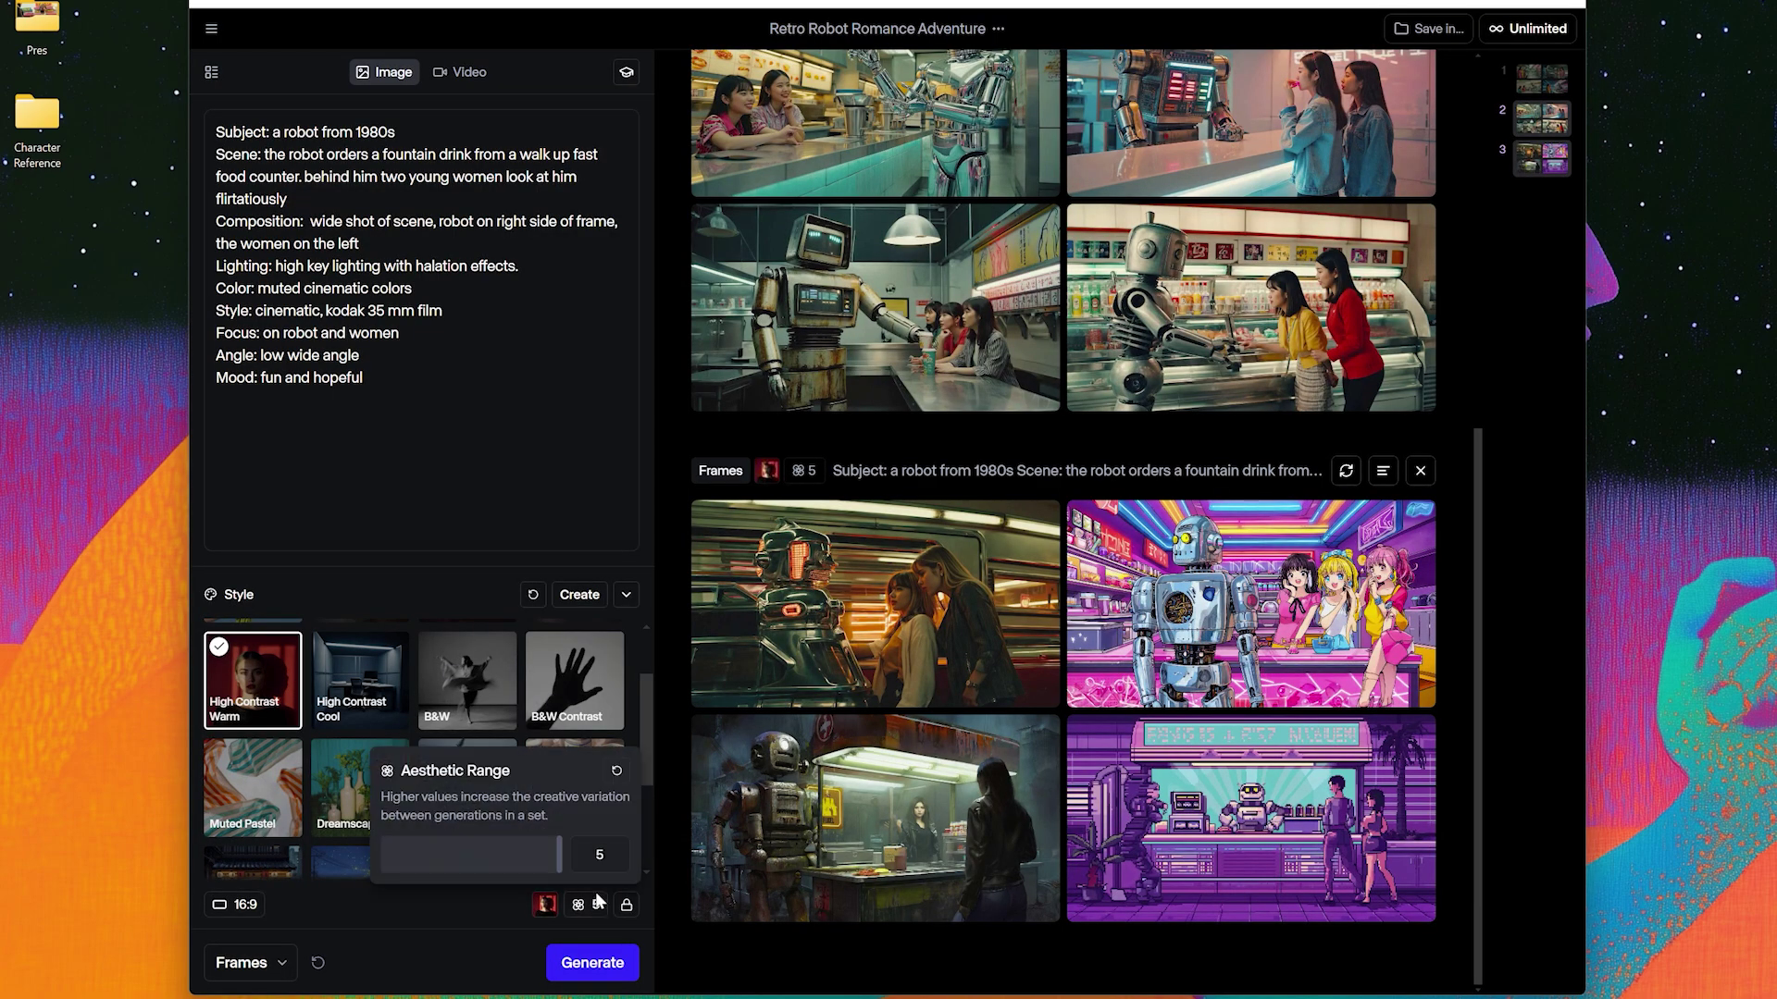
{"action": "left_click", "coordinate": [489, 854]}
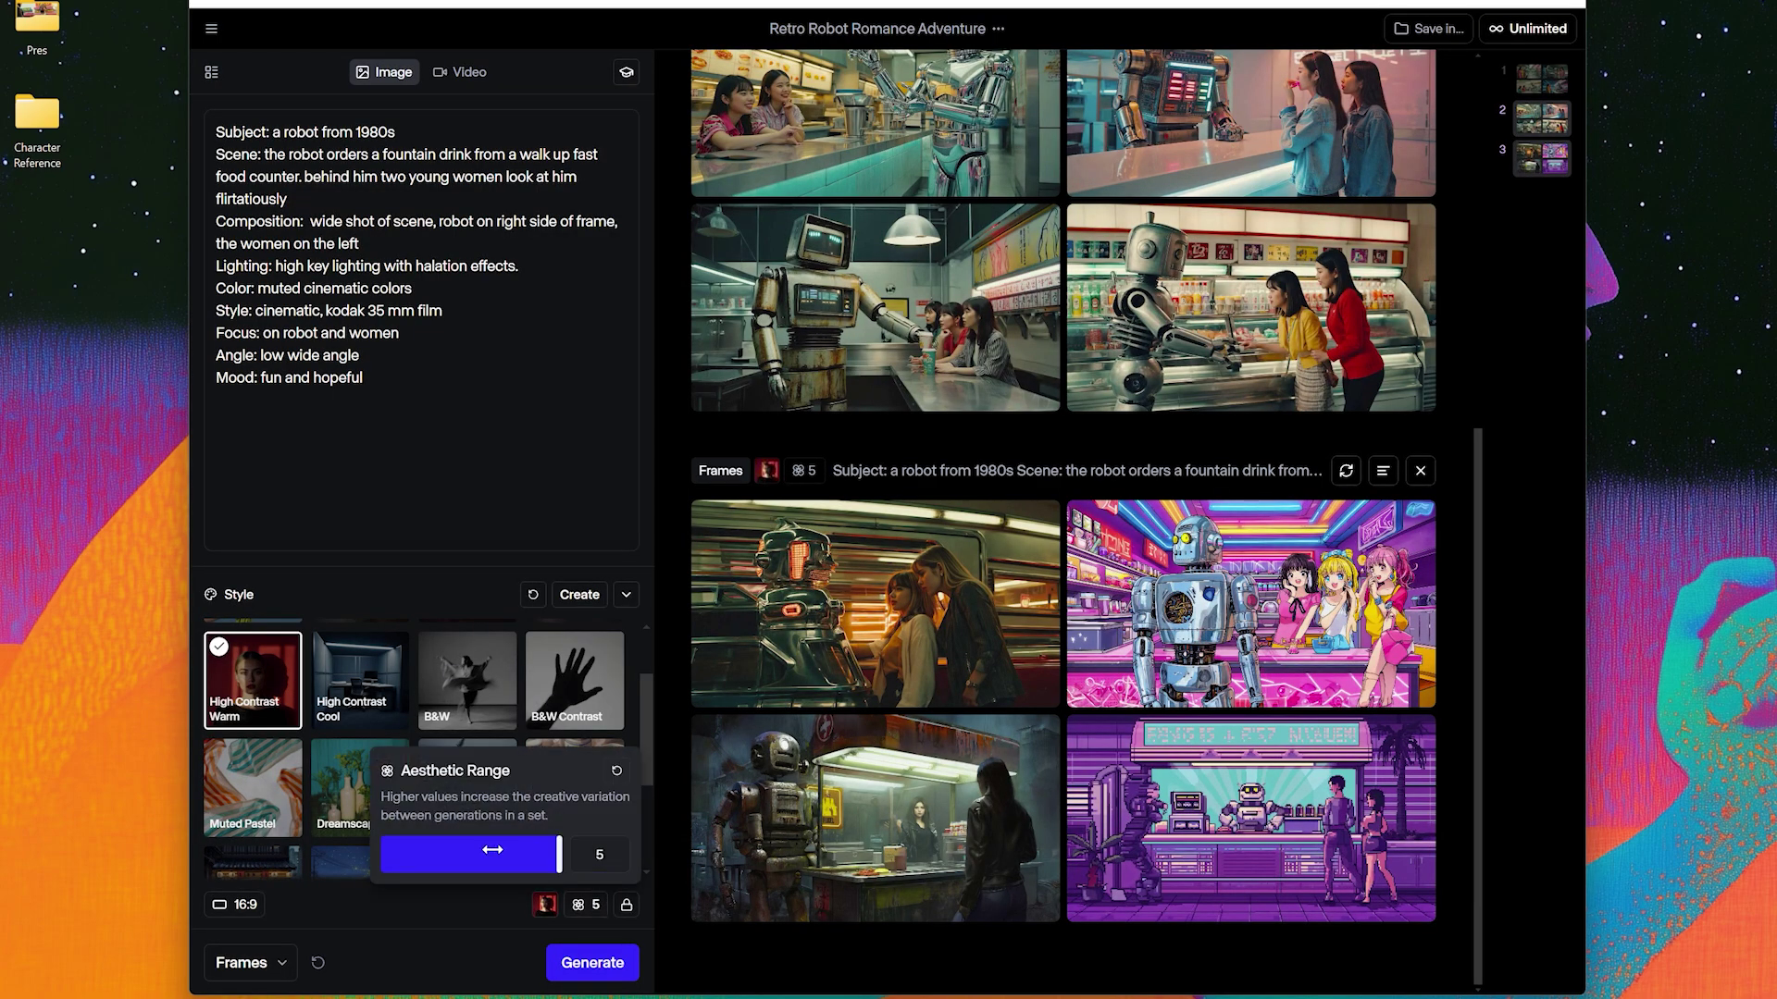
{"action": "left_click", "coordinate": [606, 976]}
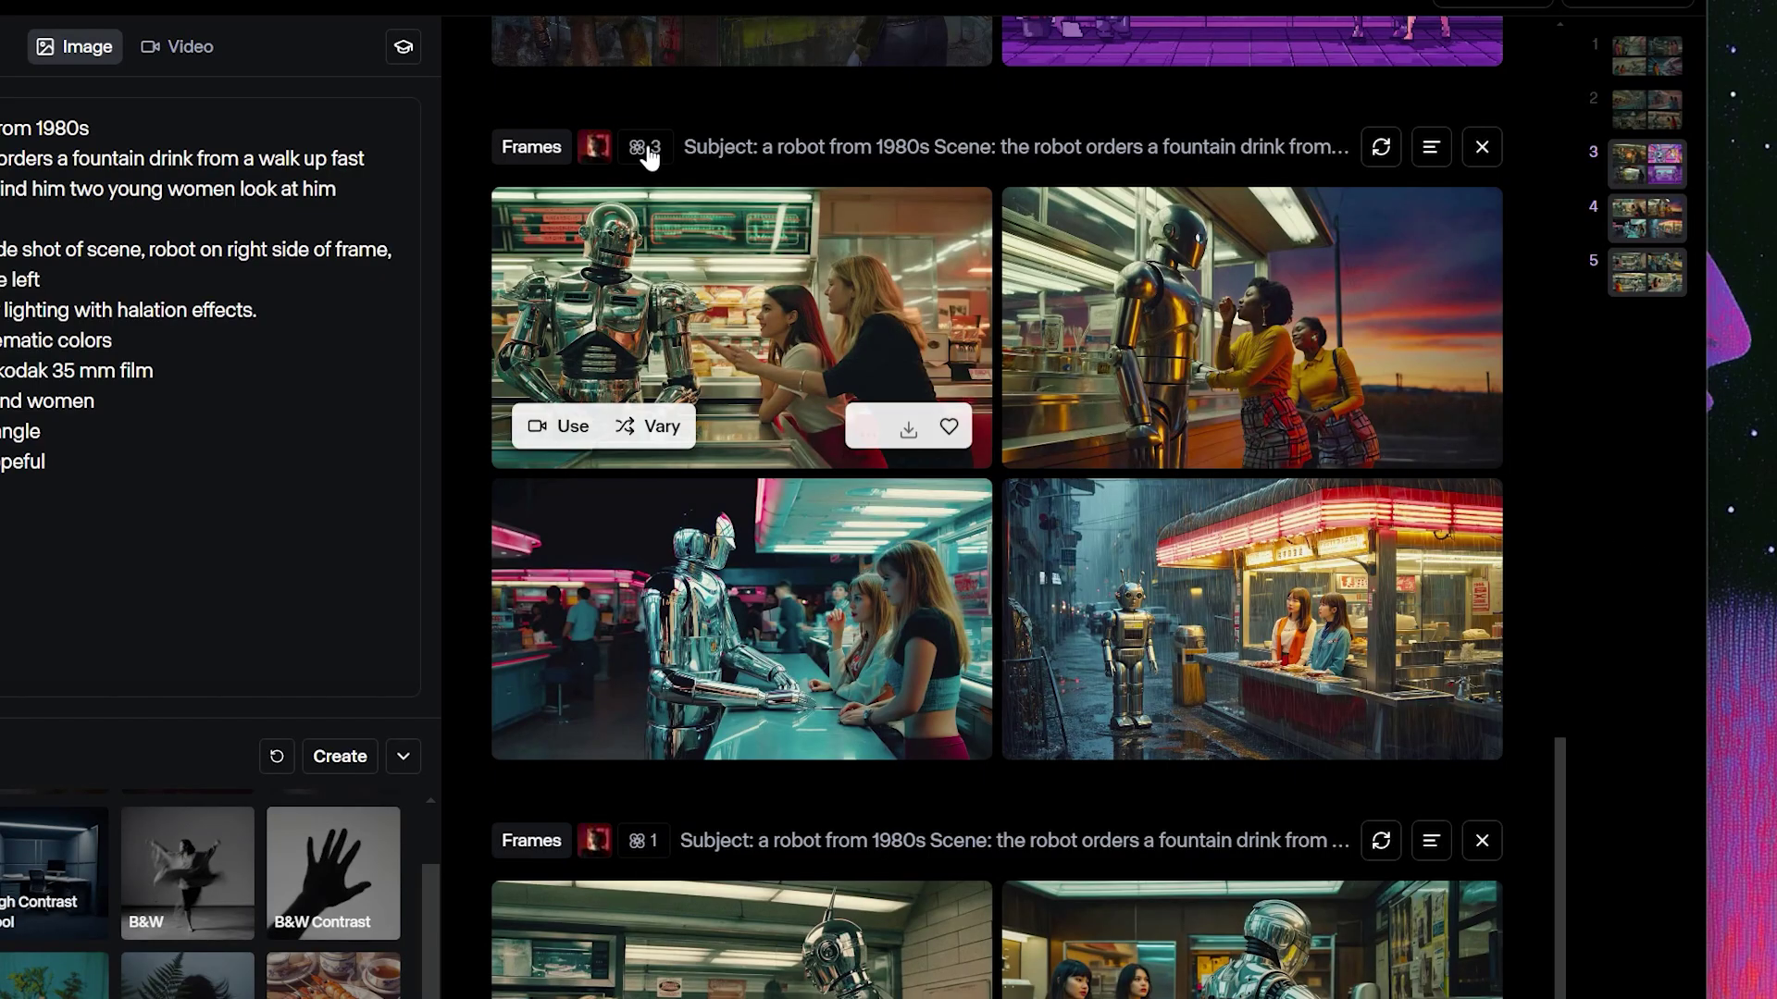
Step: Step through the Aesthetic Range 3 and 1 images, ending on the fourth range-1 robot image
{"action": "left_click", "coordinate": [700, 356]}
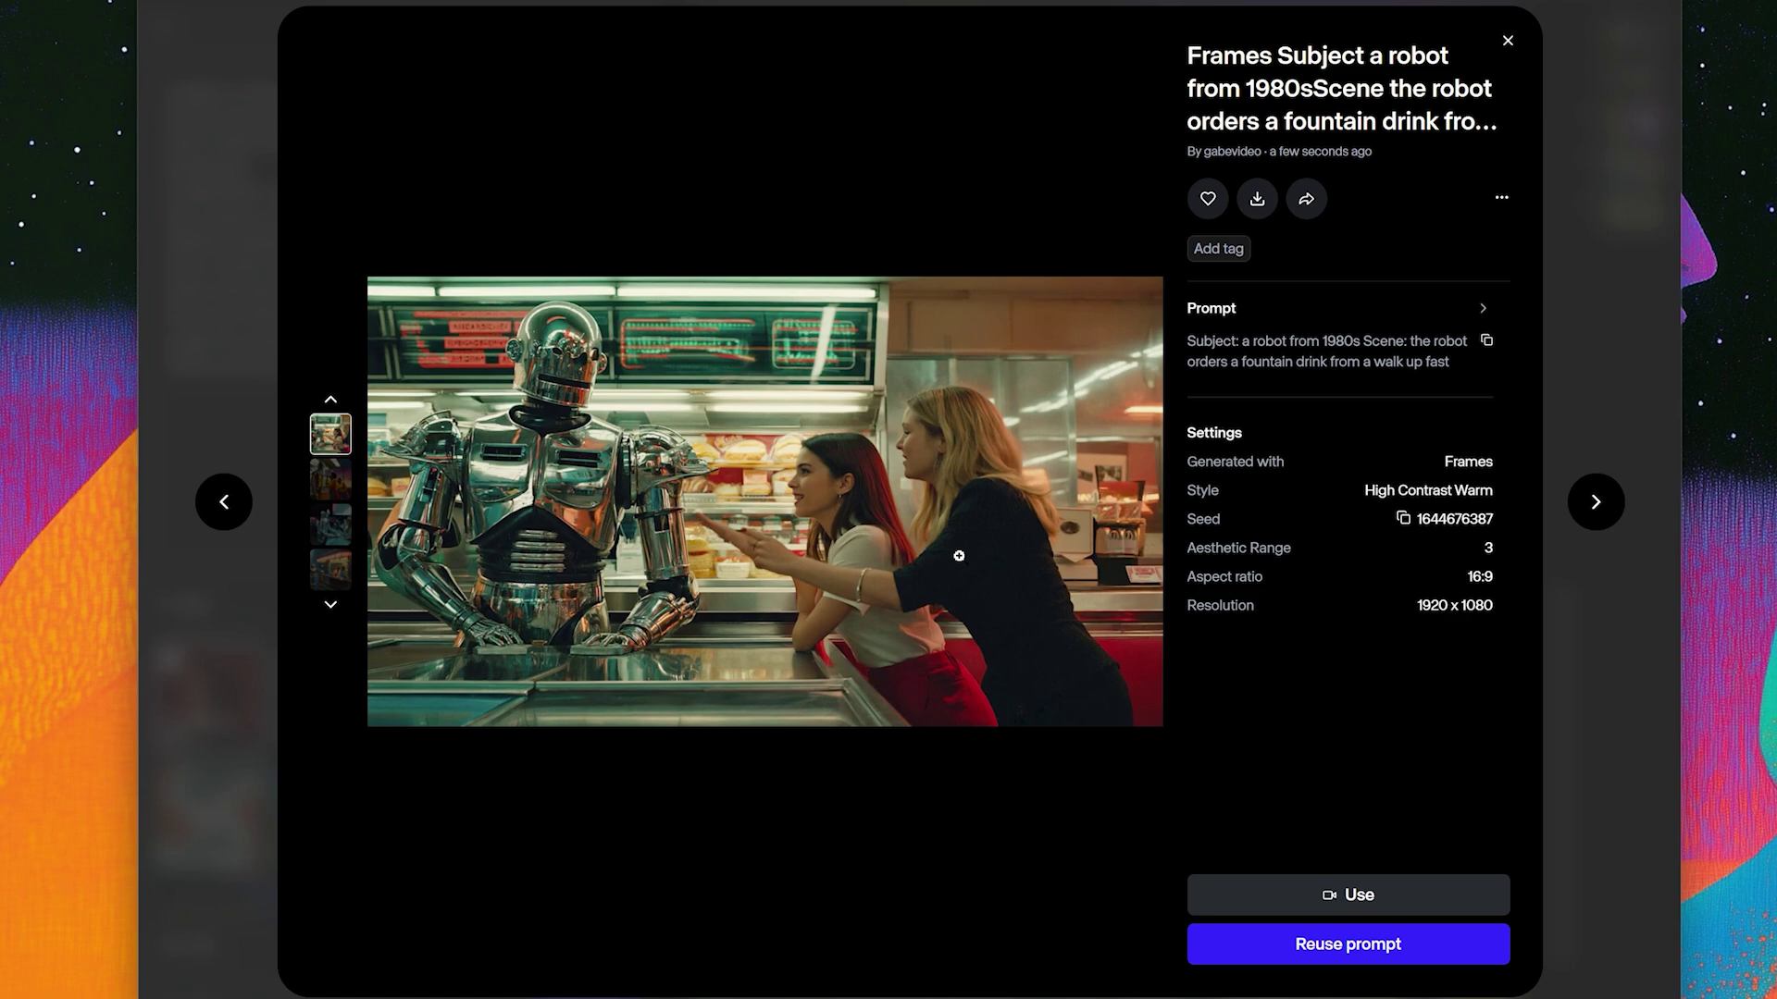
{"action": "key", "text": "Right"}
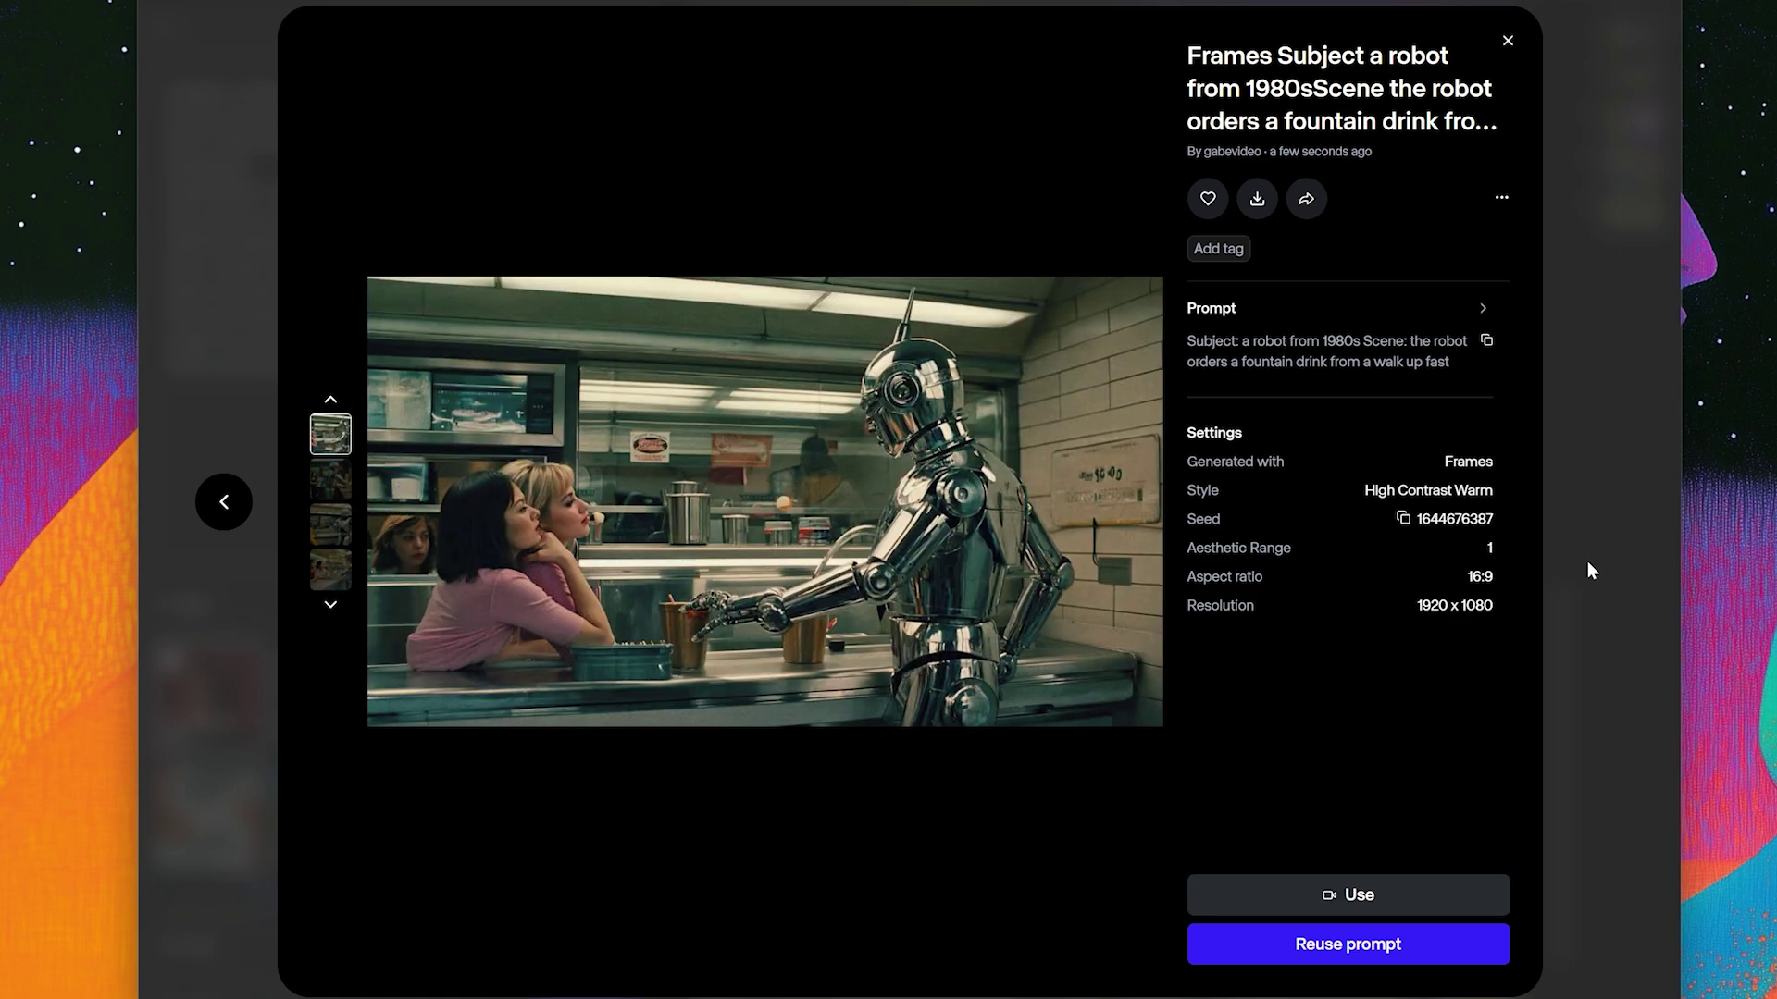
{"action": "left_click", "coordinate": [330, 481]}
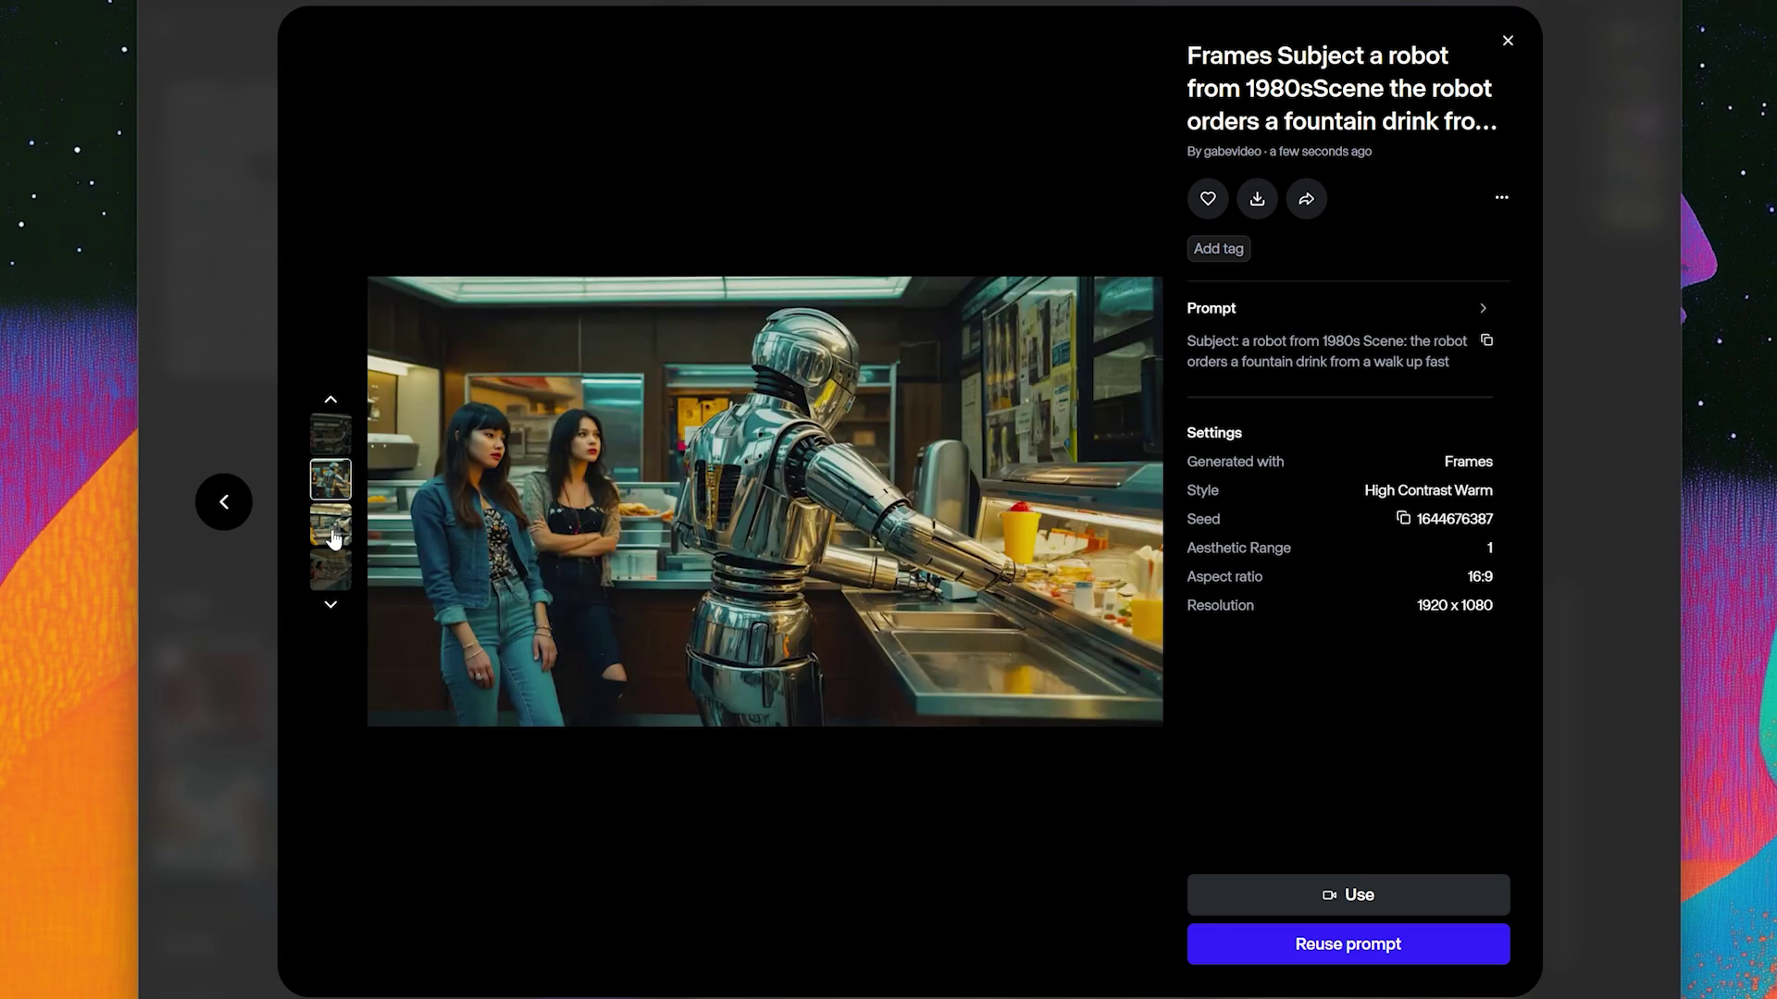
{"action": "left_click", "coordinate": [331, 526]}
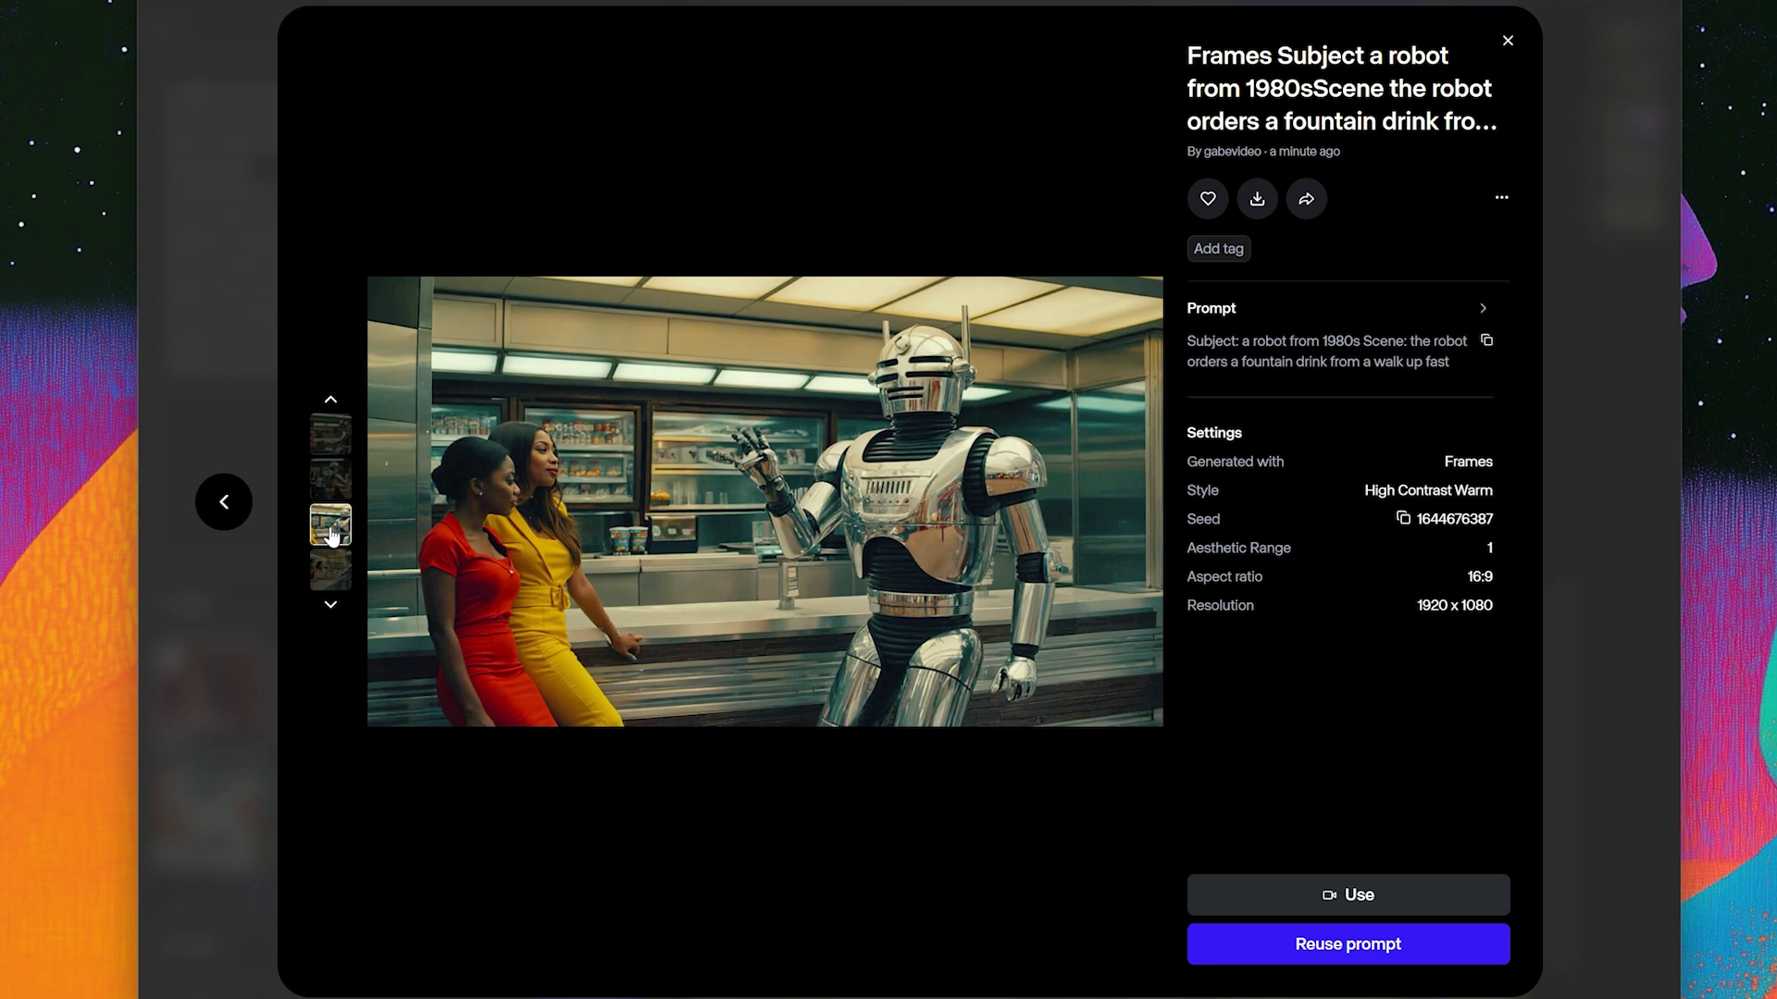
{"action": "left_click", "coordinate": [335, 566]}
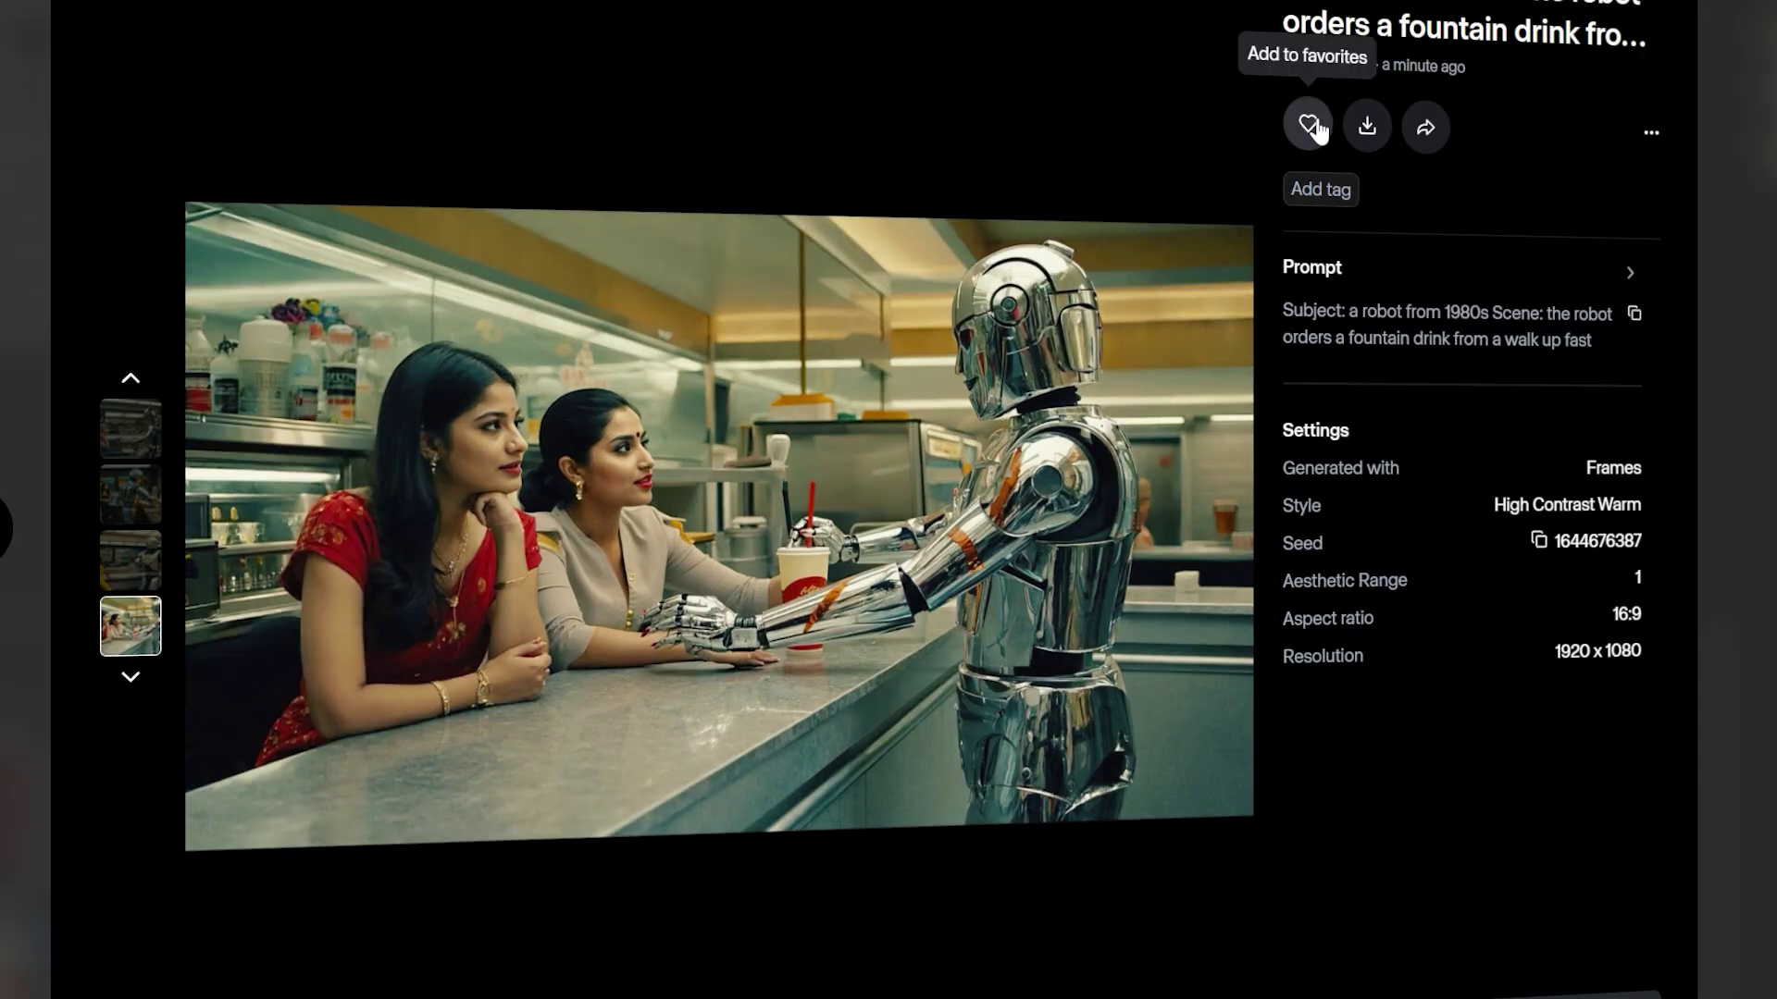
Step: Favorite the robot fountain-counter image and give it an orange 'love this' tag
{"action": "left_click", "coordinate": [1314, 127]}
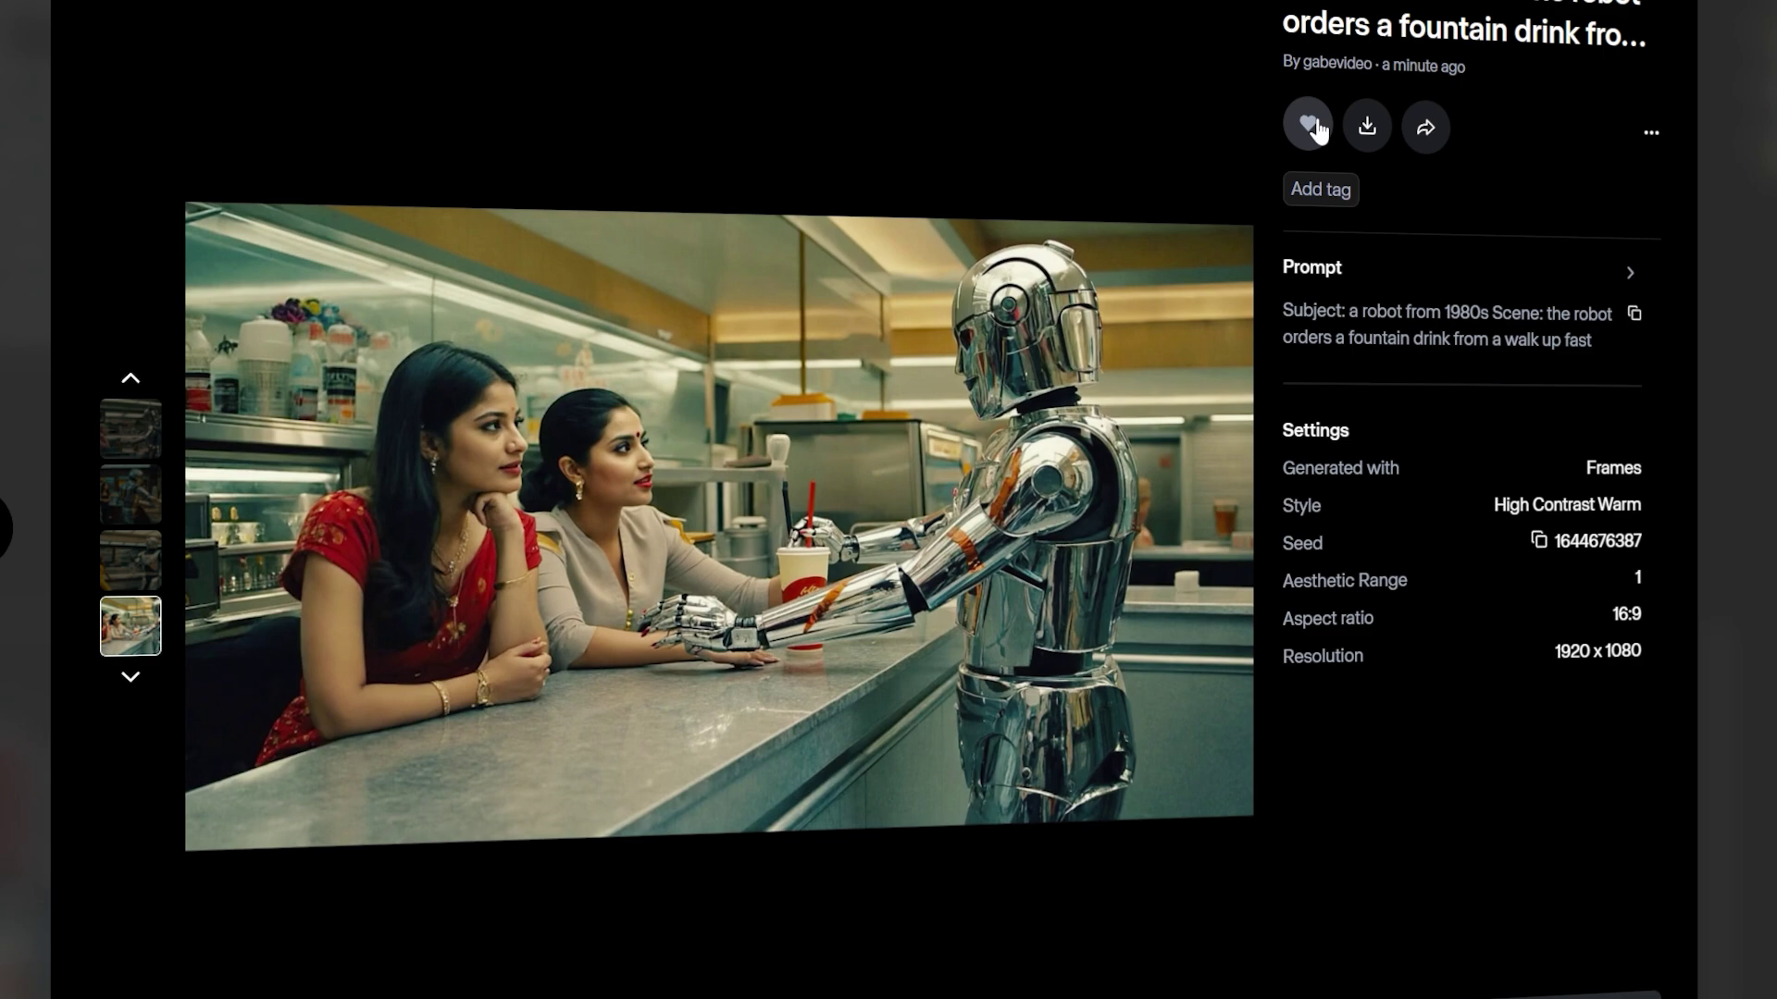
{"action": "left_click", "coordinate": [1330, 193]}
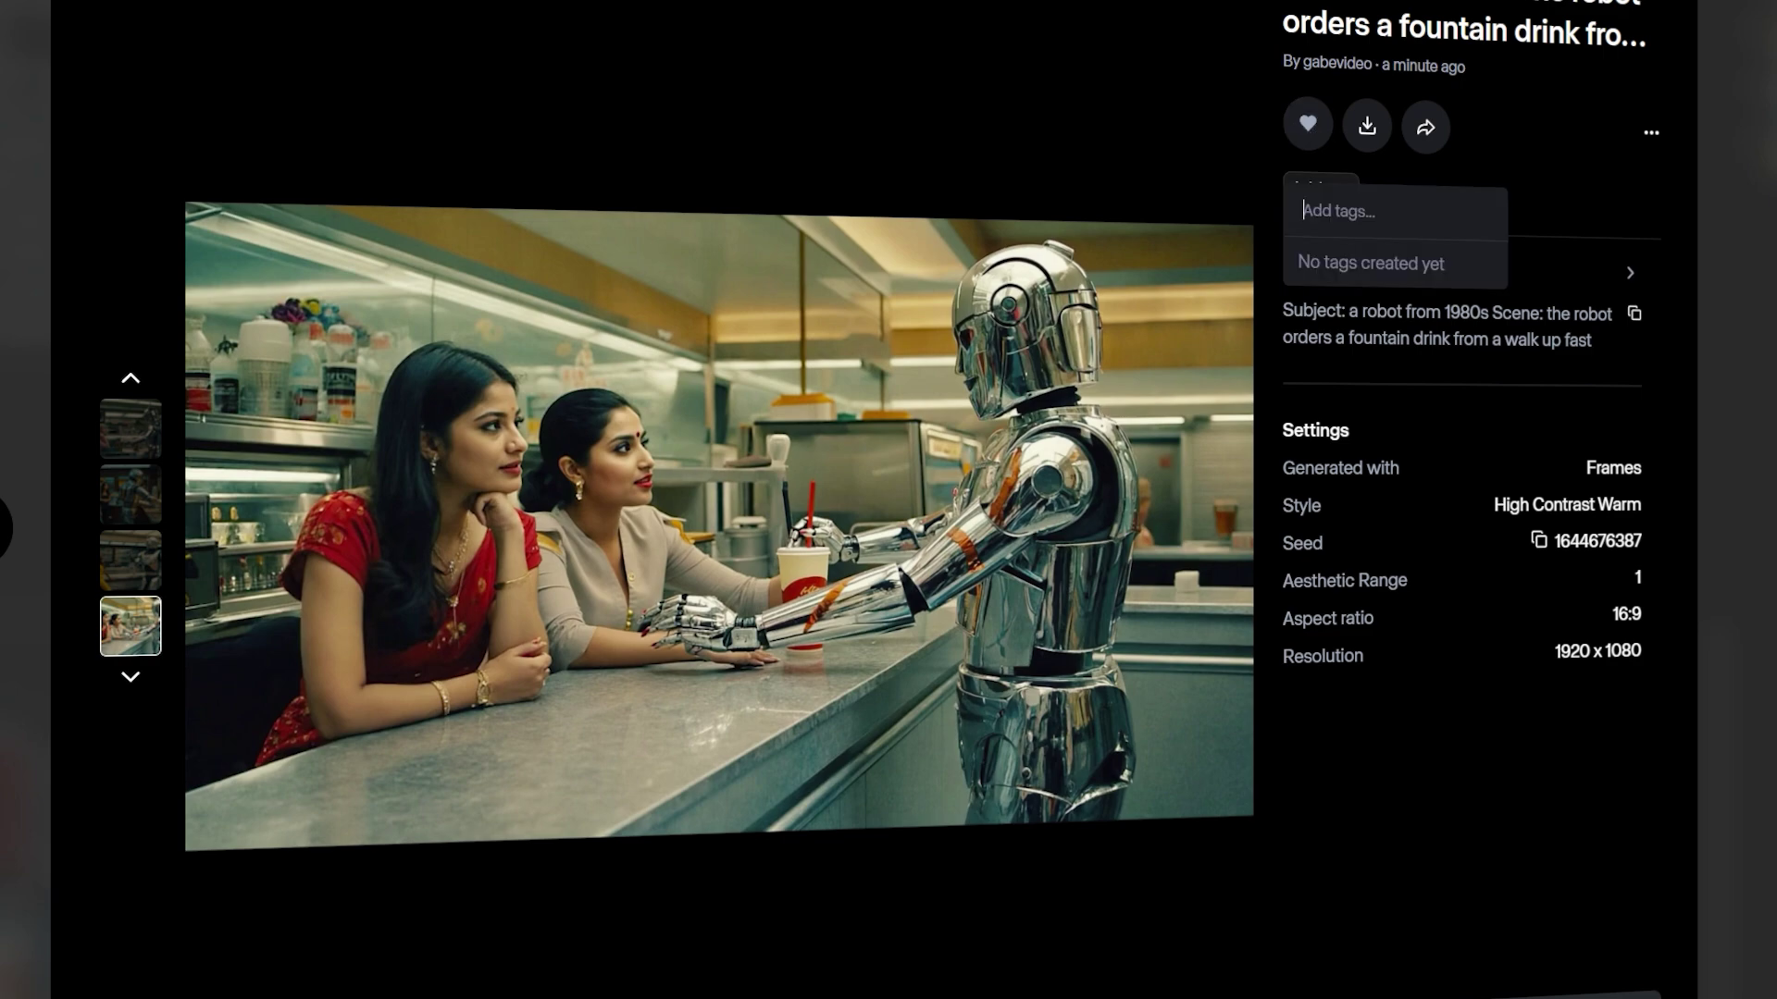
{"action": "type", "text": "lvoe this"}
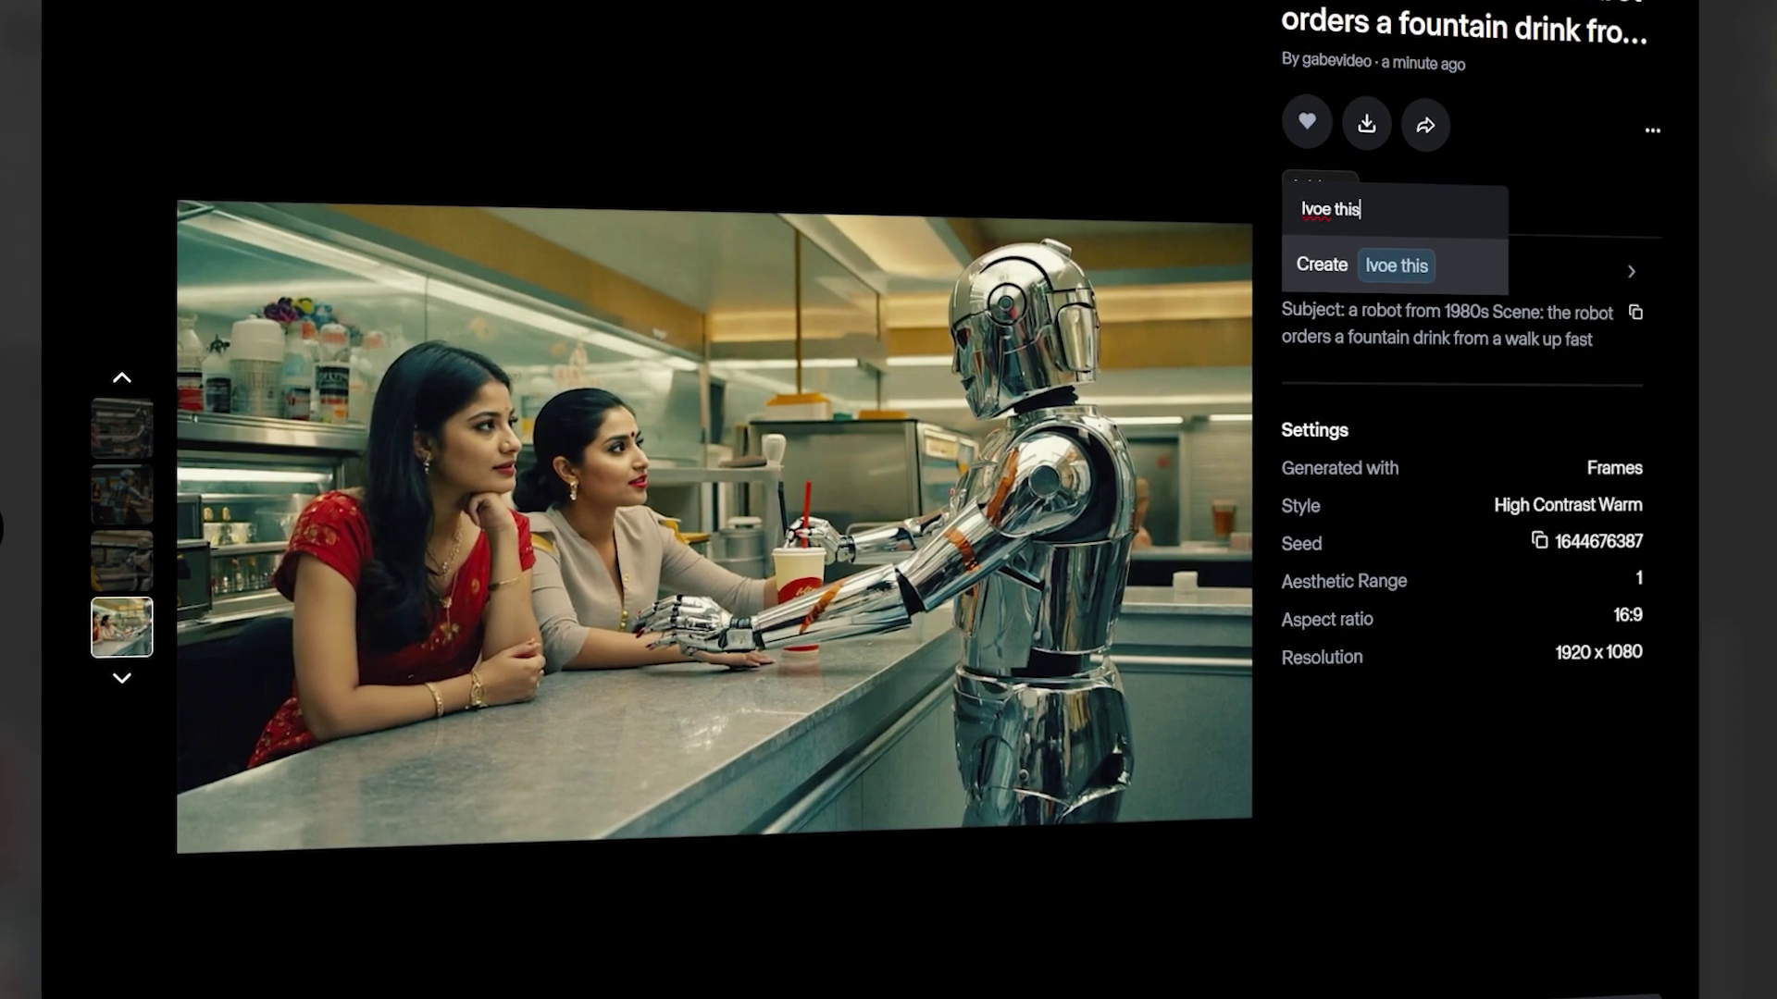
{"action": "key", "text": "BackSpace"}
{"action": "key", "text": "BackSpace"}
{"action": "key", "text": "BackSpace"}
{"action": "key", "text": "BackSpace"}
{"action": "key", "text": "BackSpace"}
{"action": "key", "text": "BackSpace"}
{"action": "key", "text": "BackSpace"}
{"action": "key", "text": "BackSpace"}
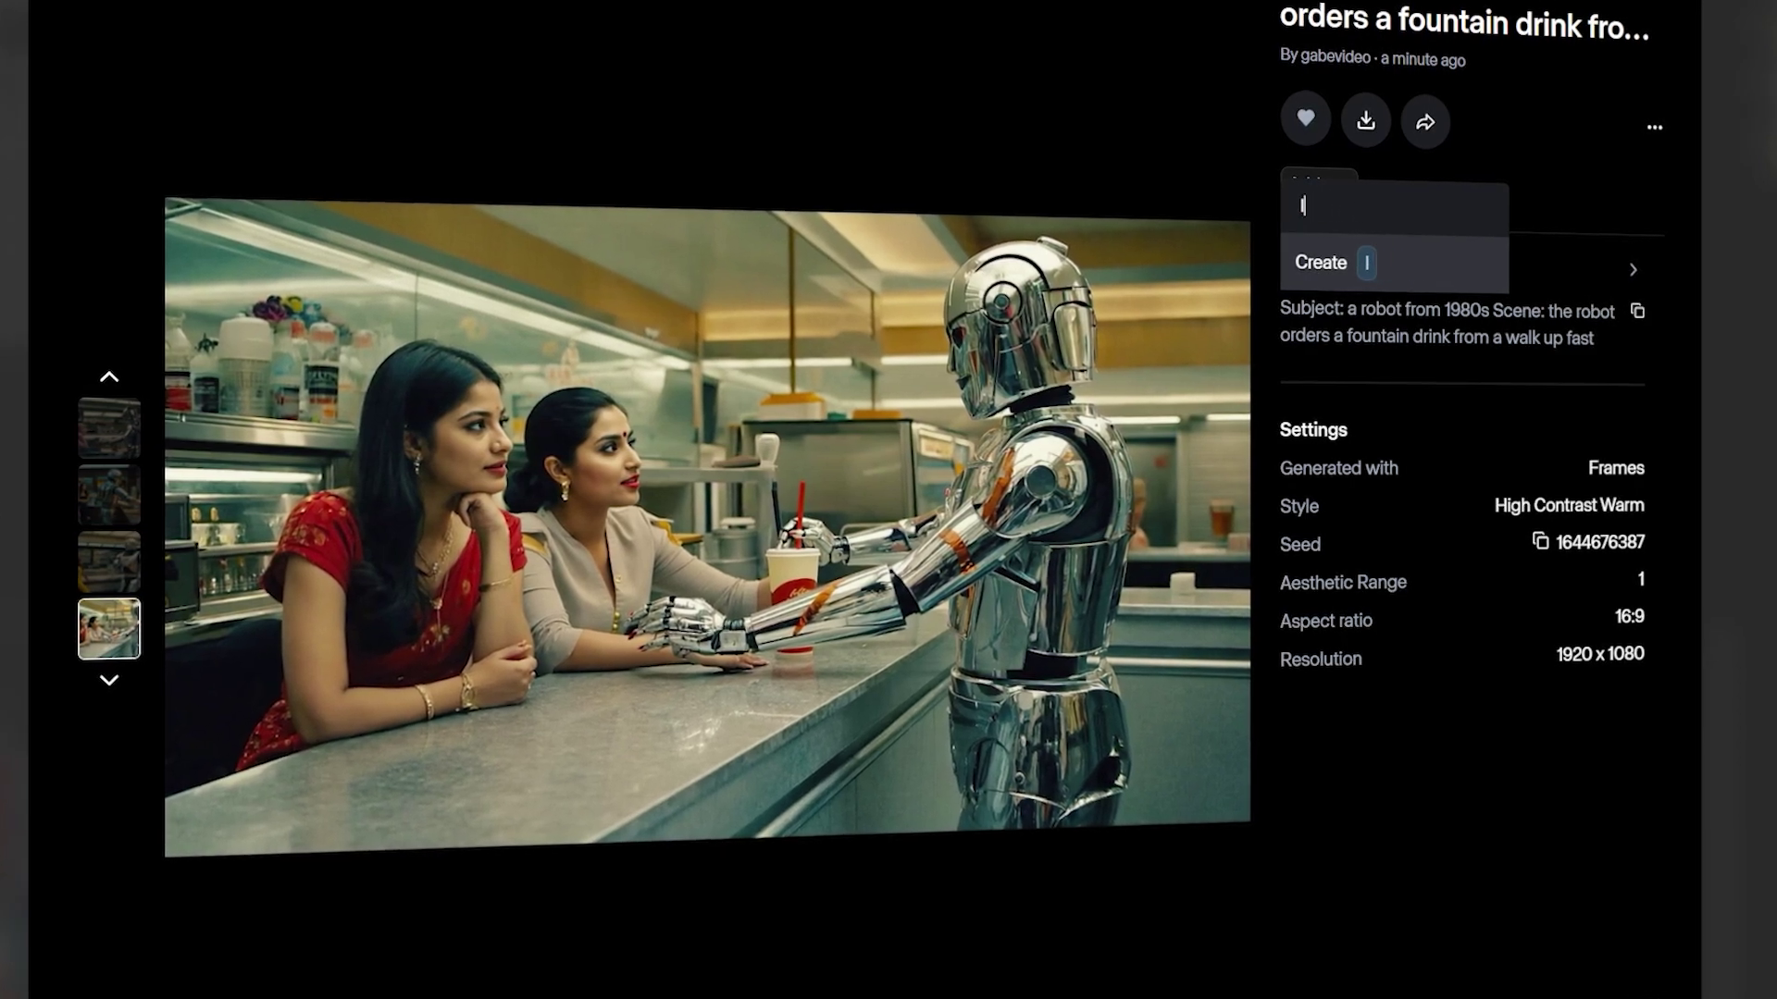
{"action": "type", "text": "ove this"}
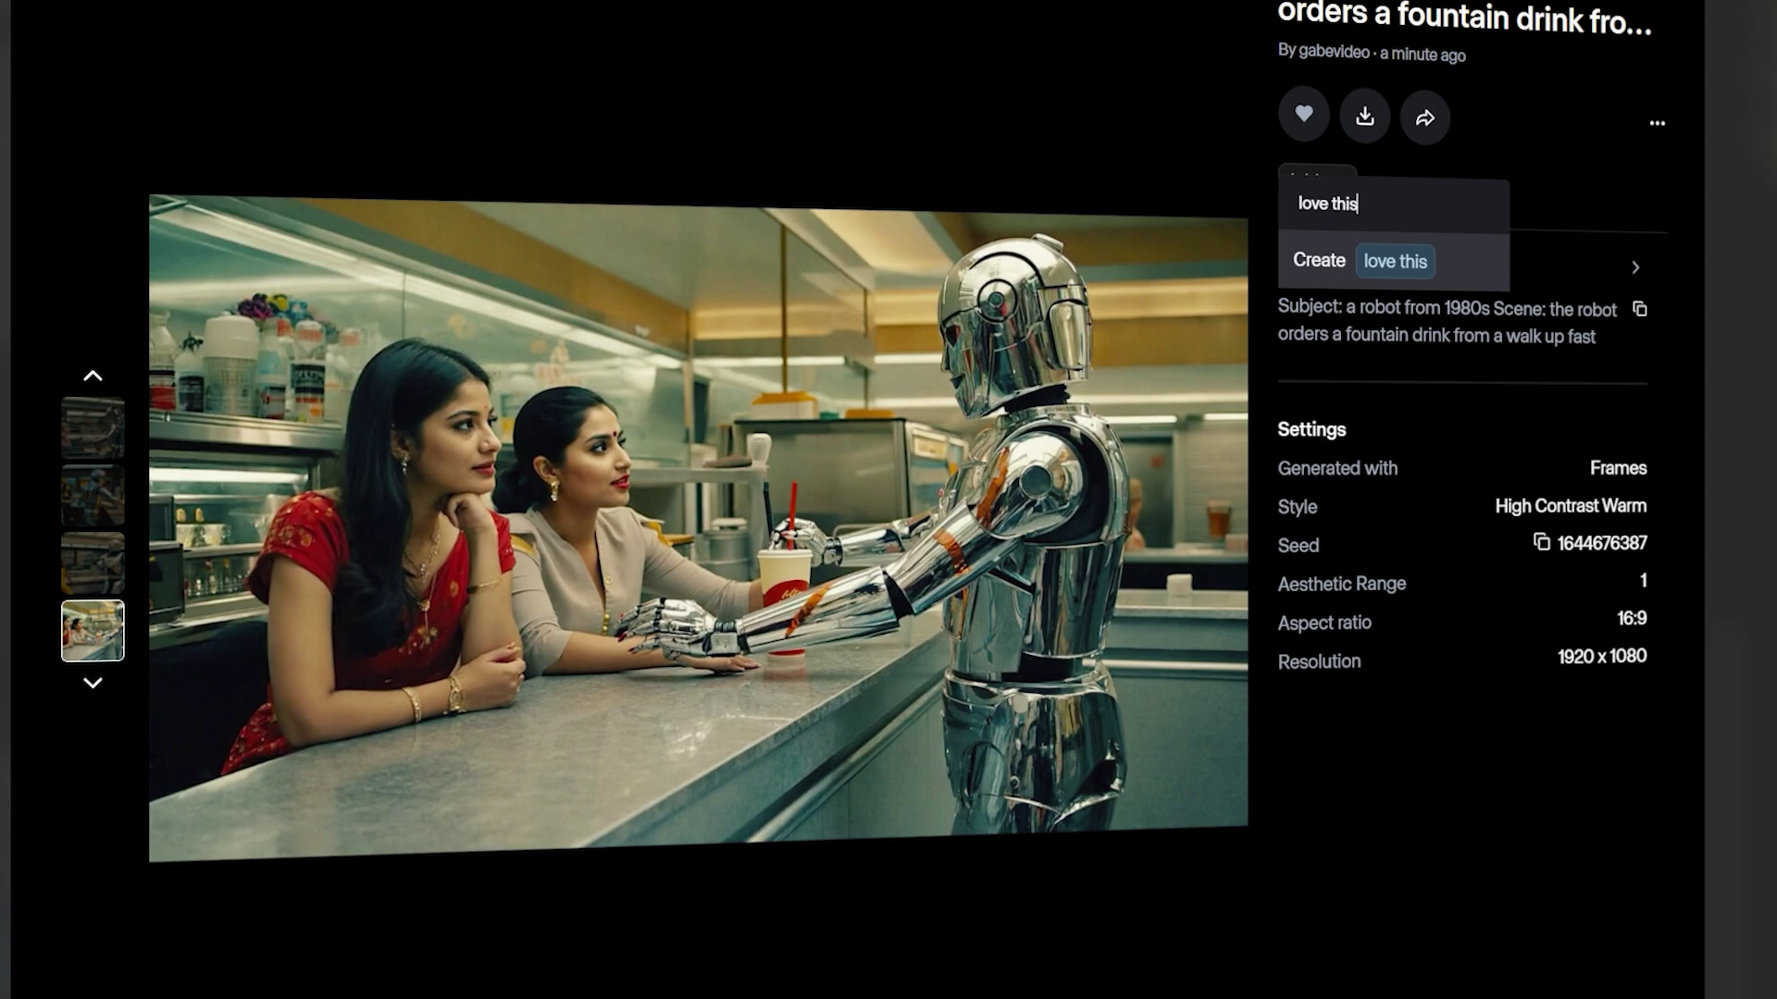
{"action": "left_click", "coordinate": [1312, 260]}
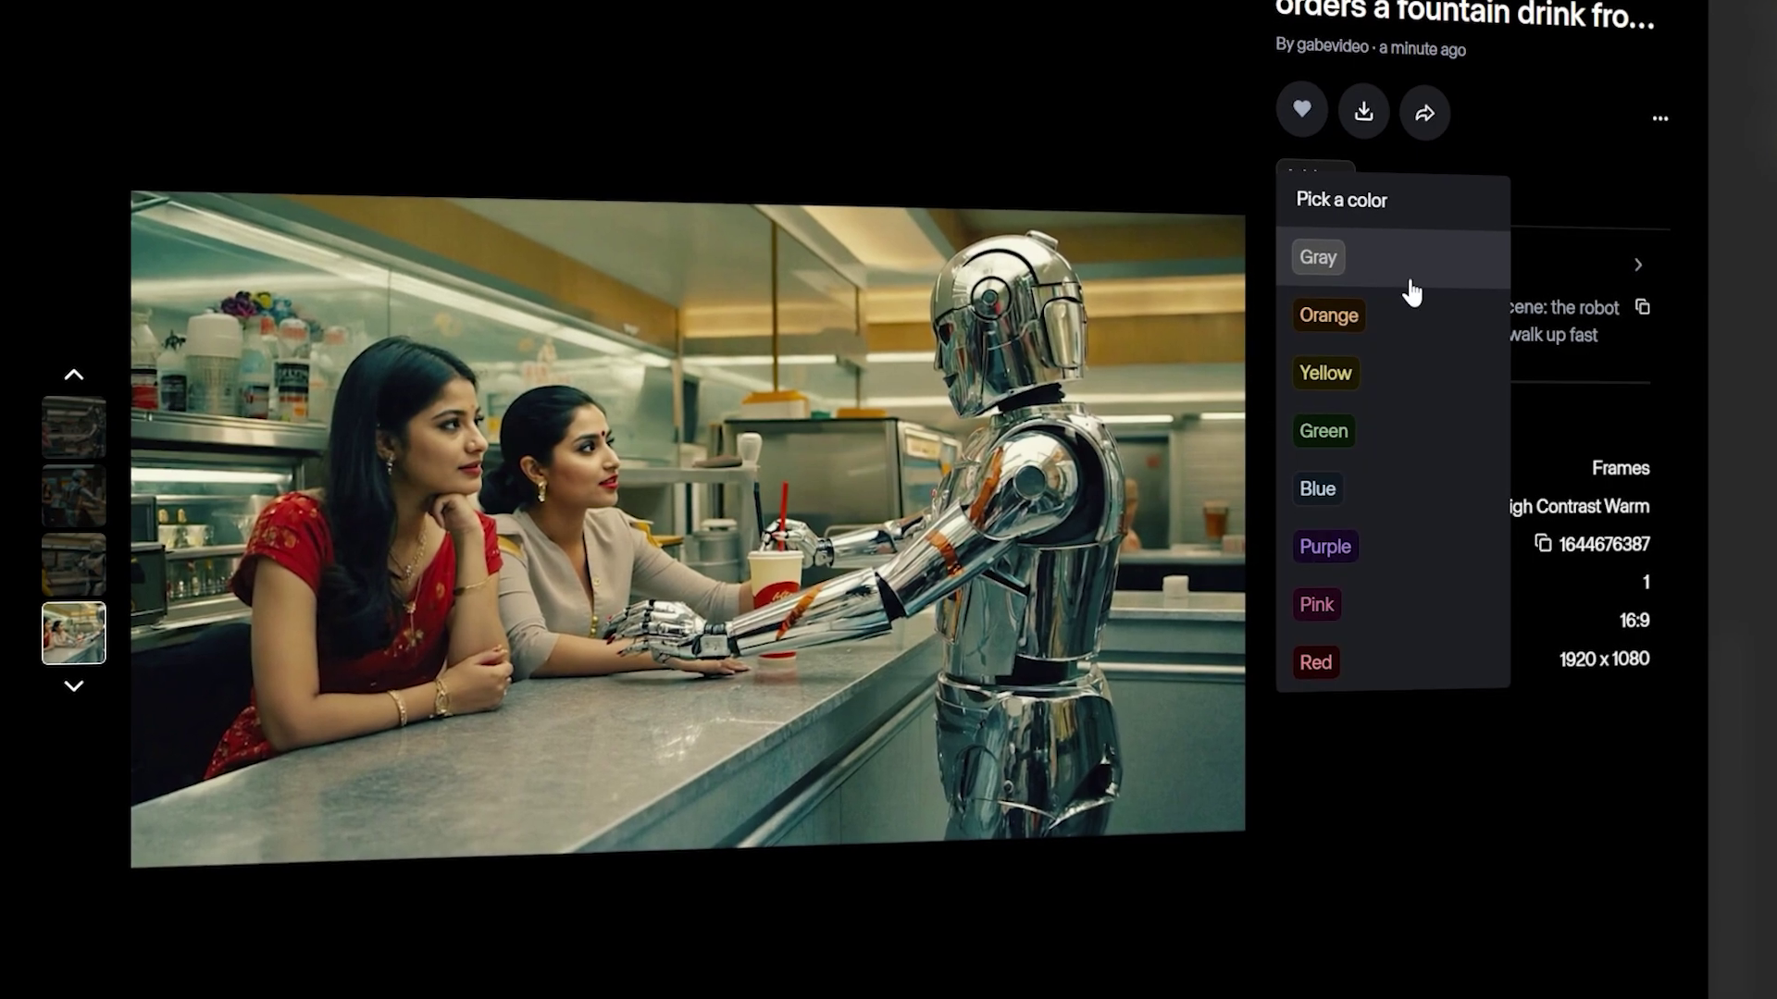
{"action": "left_click", "coordinate": [1383, 319]}
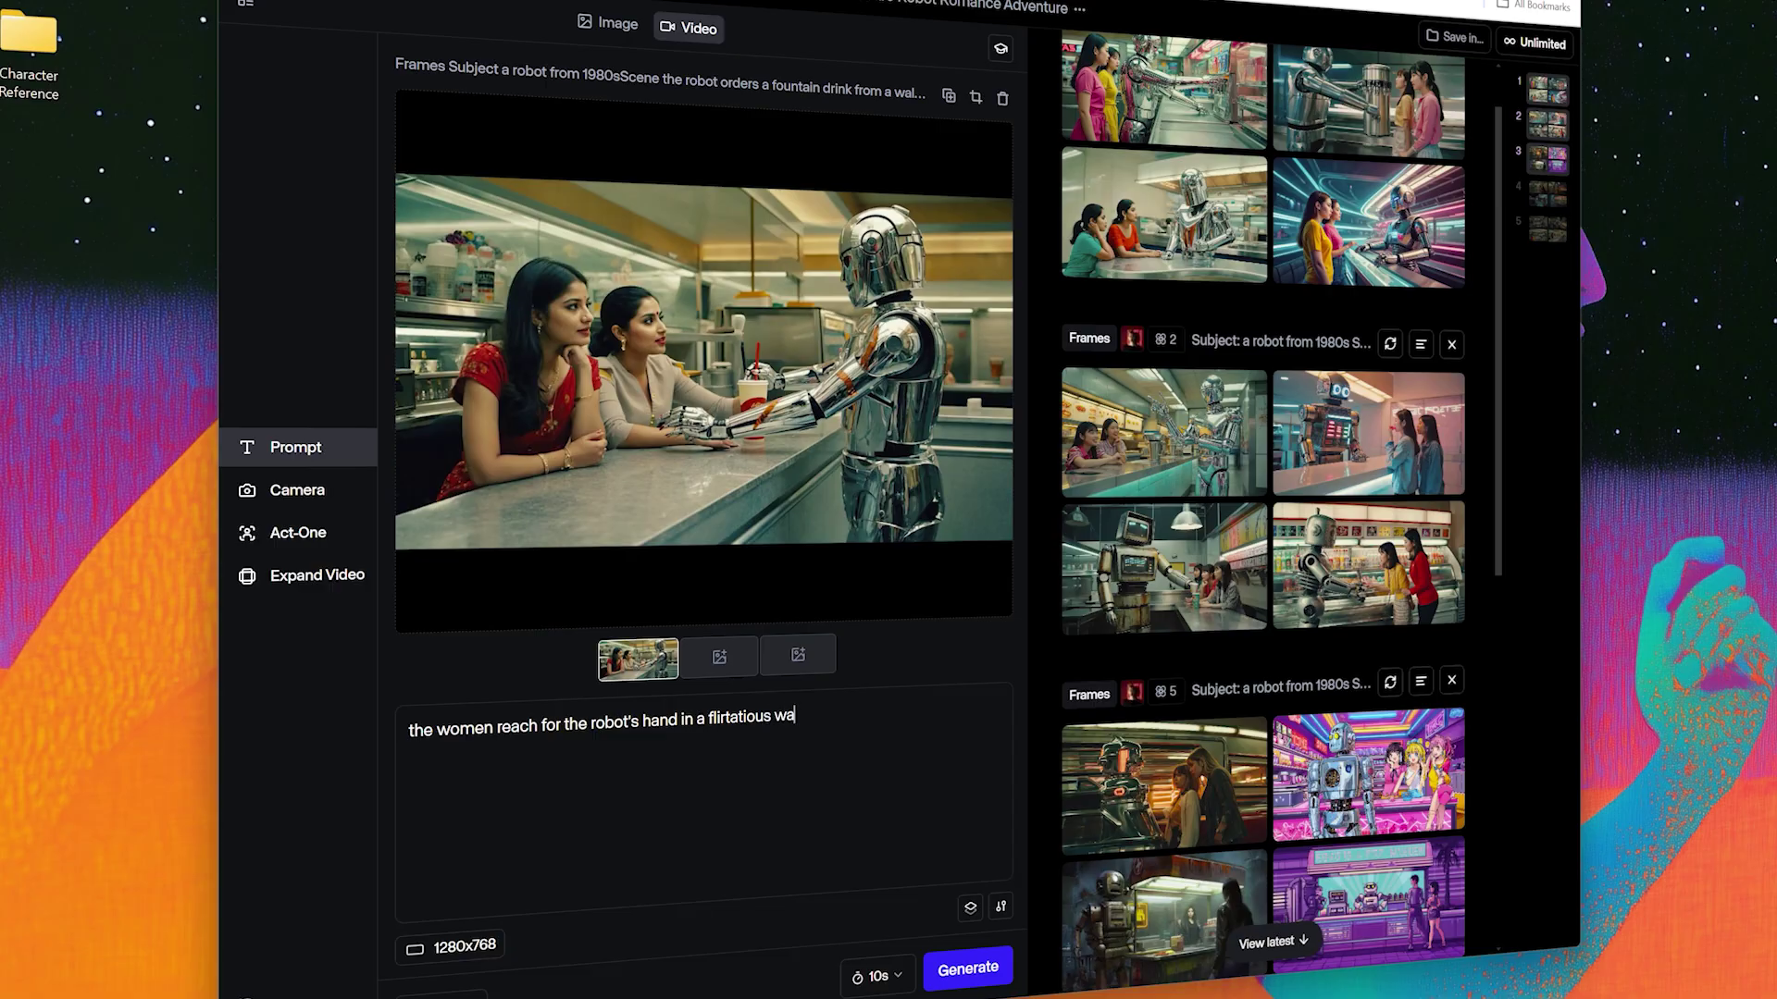
Step: Generate the 10-second 1280x768 video of the women reaching flirtatiously for the robot's hand
{"action": "left_click", "coordinate": [967, 967]}
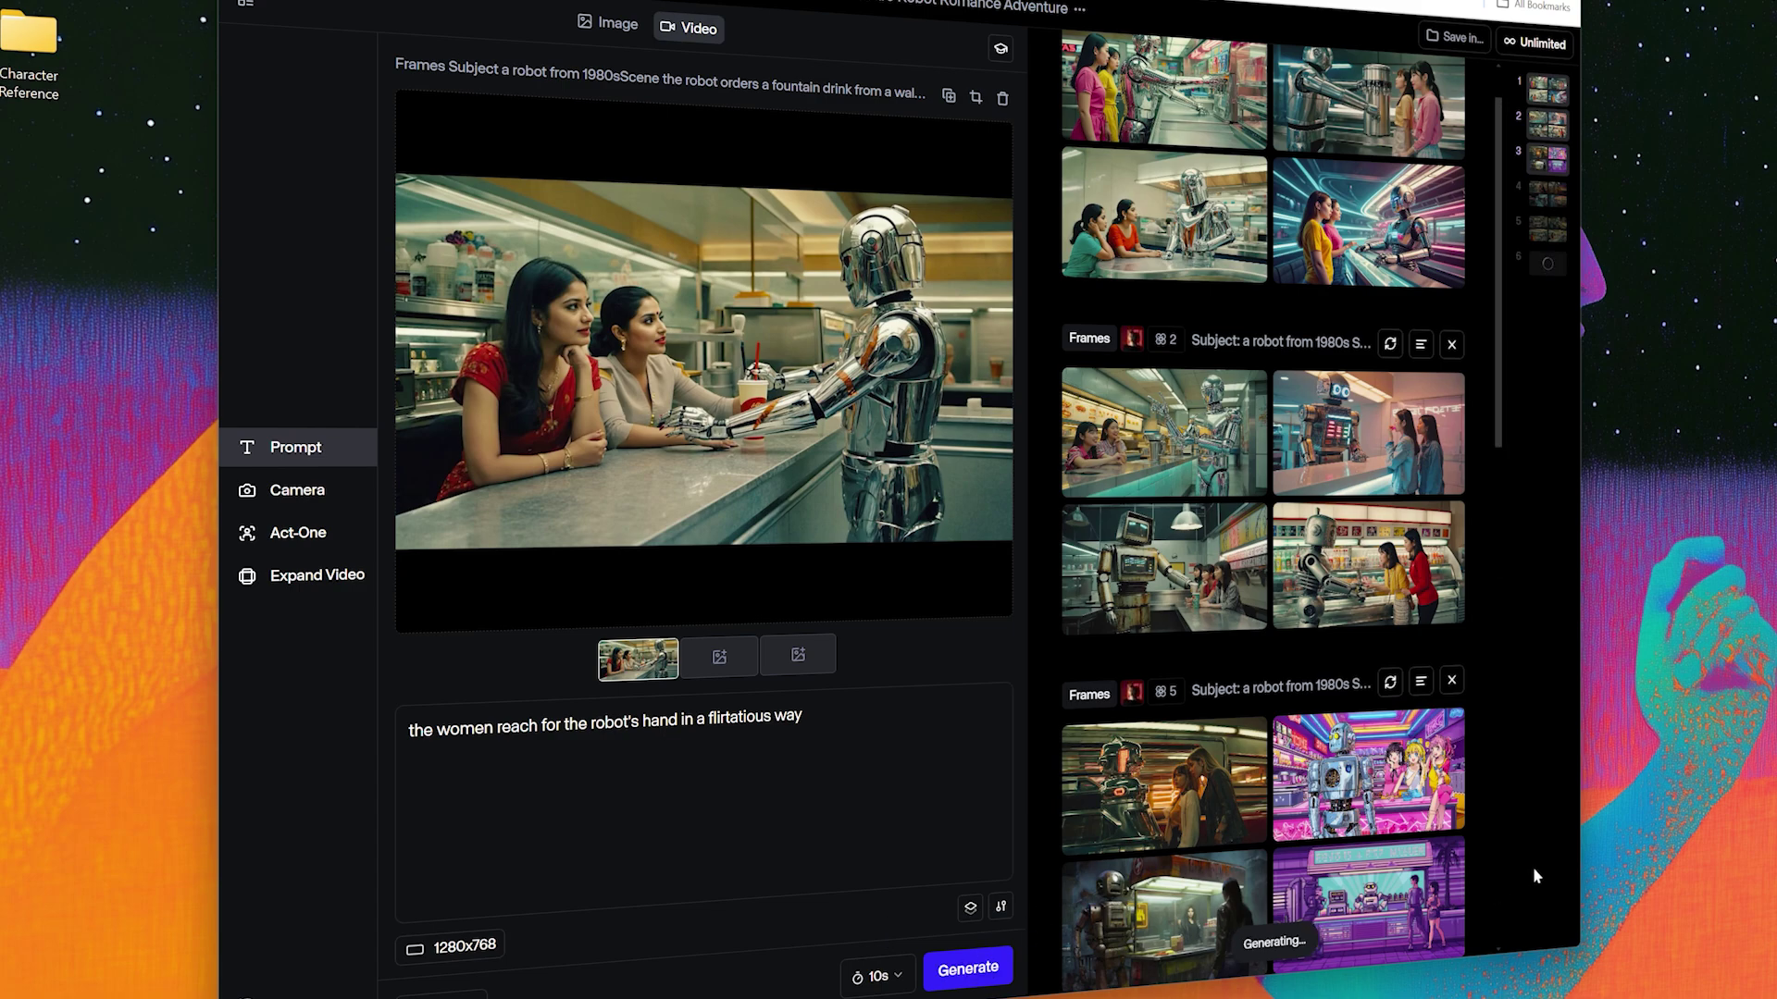
{"action": "scroll", "coordinate": [1368, 844], "scroll_direction": "down", "scroll_amount": 7}
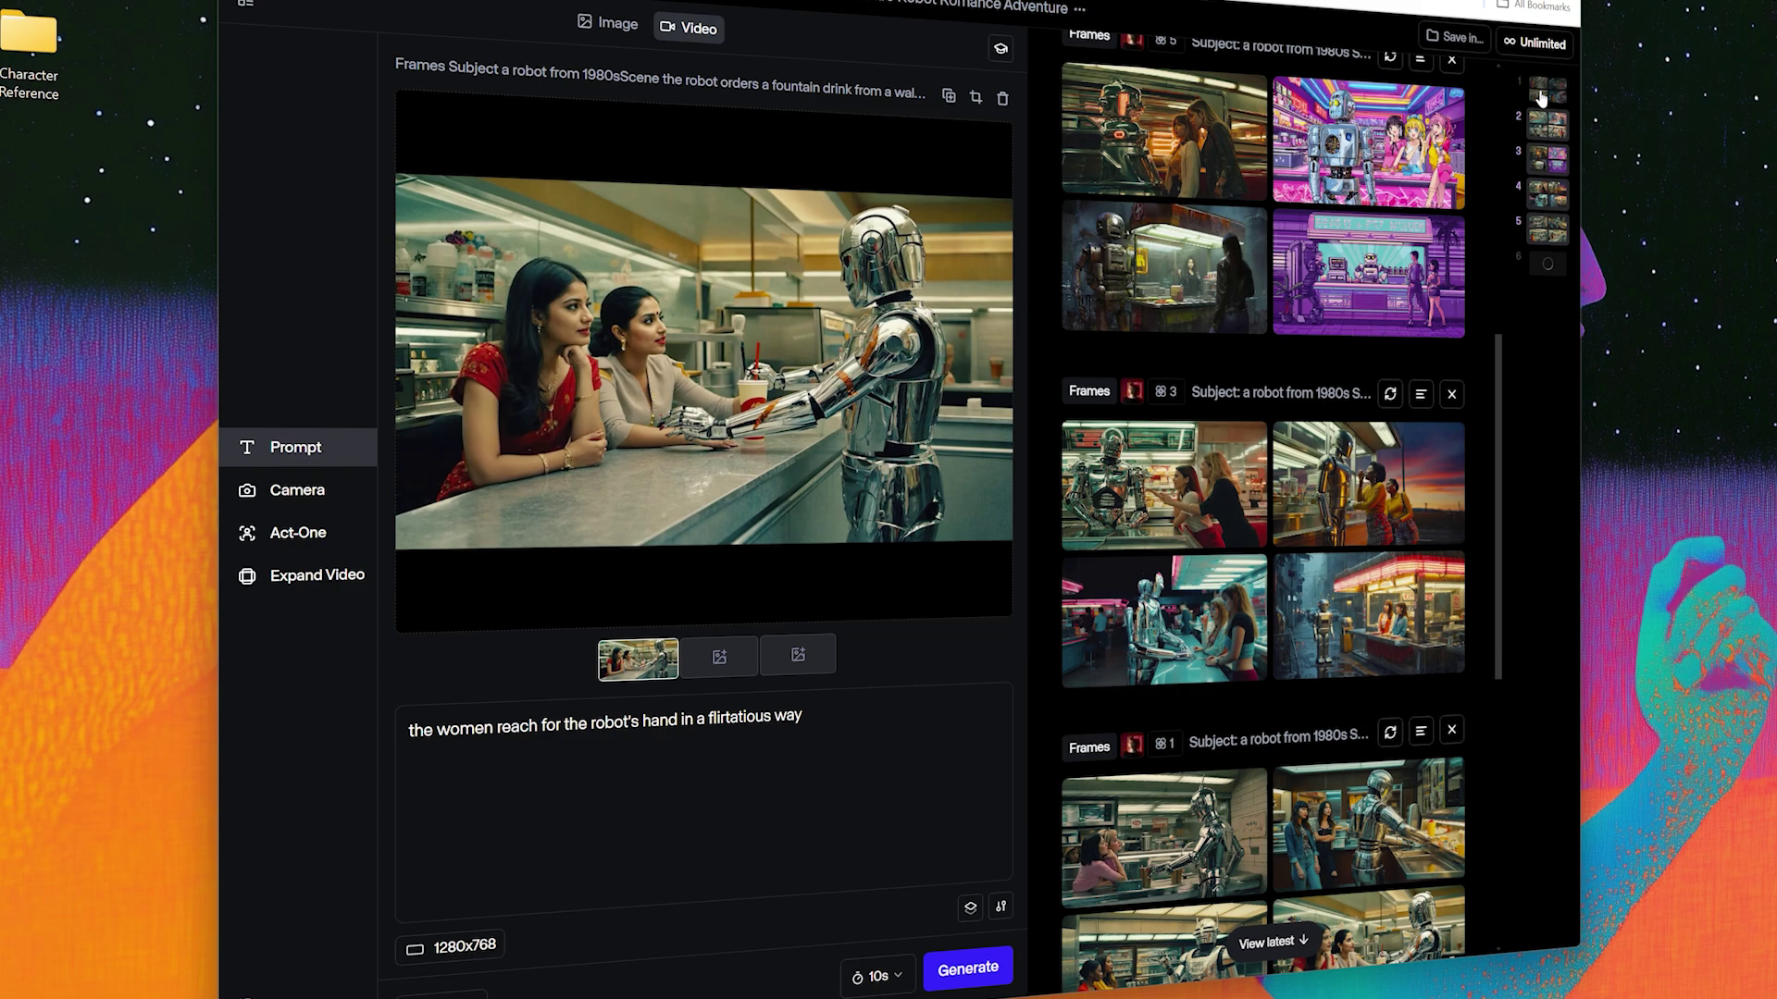
{"action": "scroll", "coordinate": [1351, 592], "scroll_direction": "down", "scroll_amount": 5}
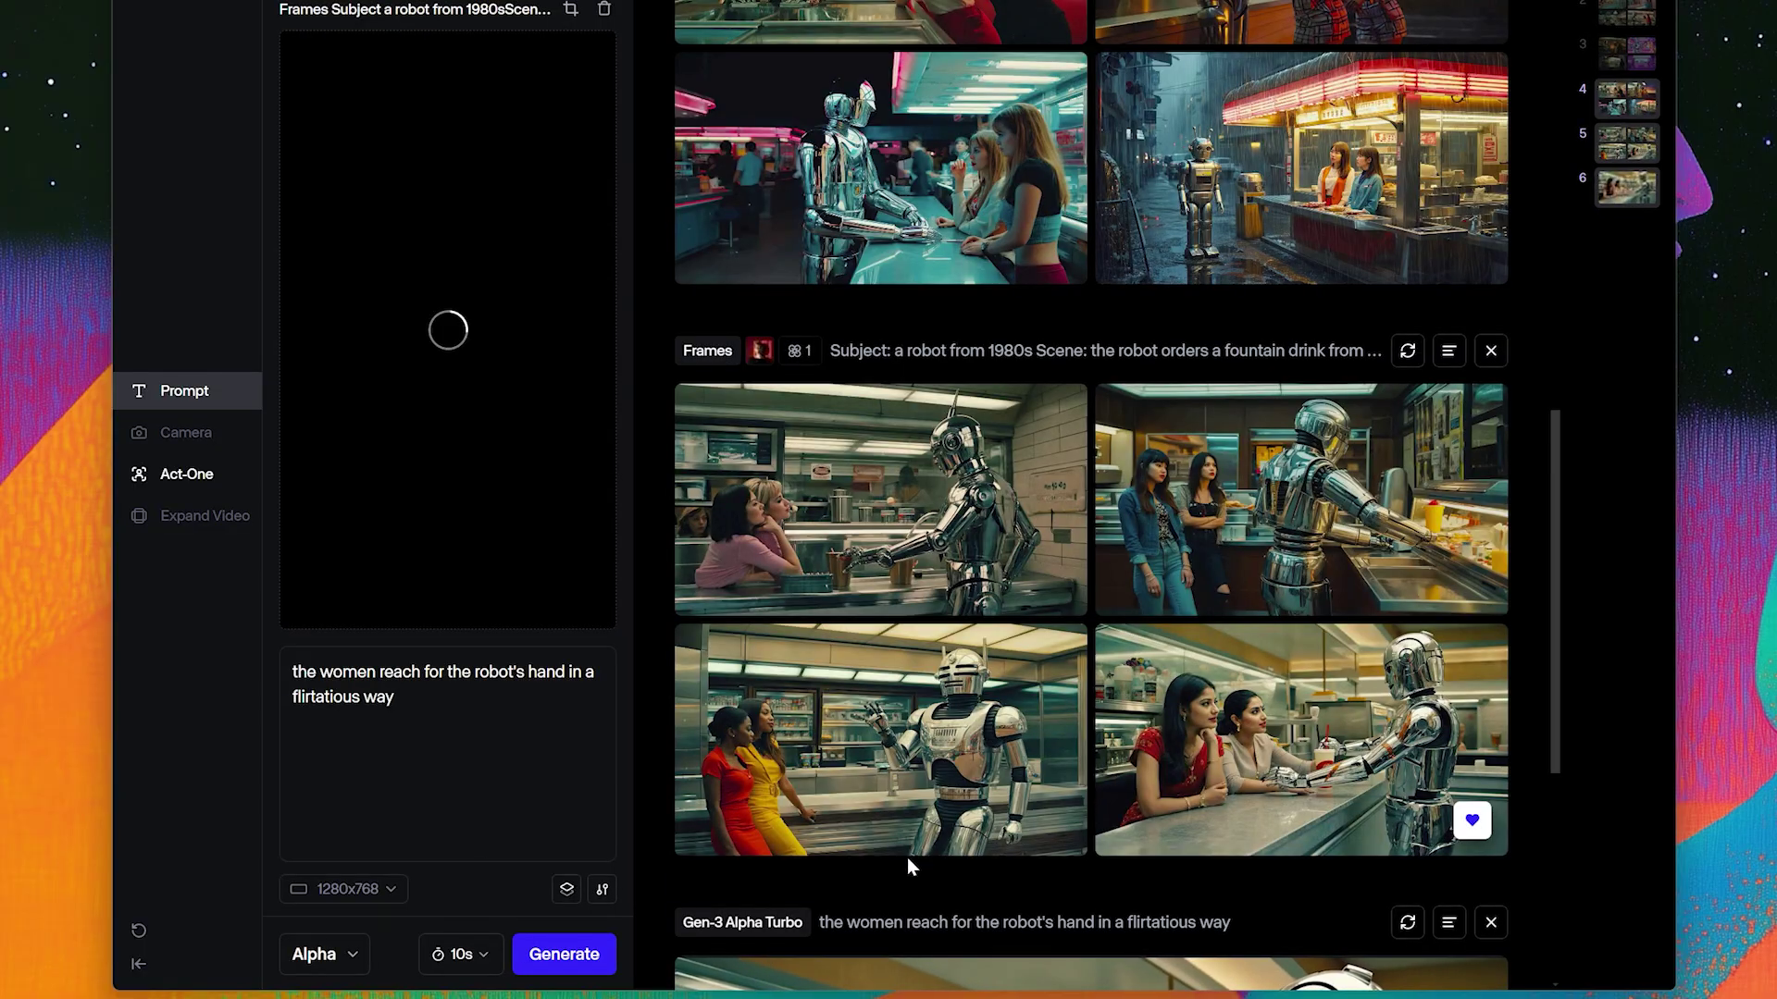
Step: Widen the prompt panel and queue the same hand-reaching video again with Gen-3 Alpha
{"action": "left_click_drag", "start_coordinate": [629, 753], "coordinate": [904, 749]}
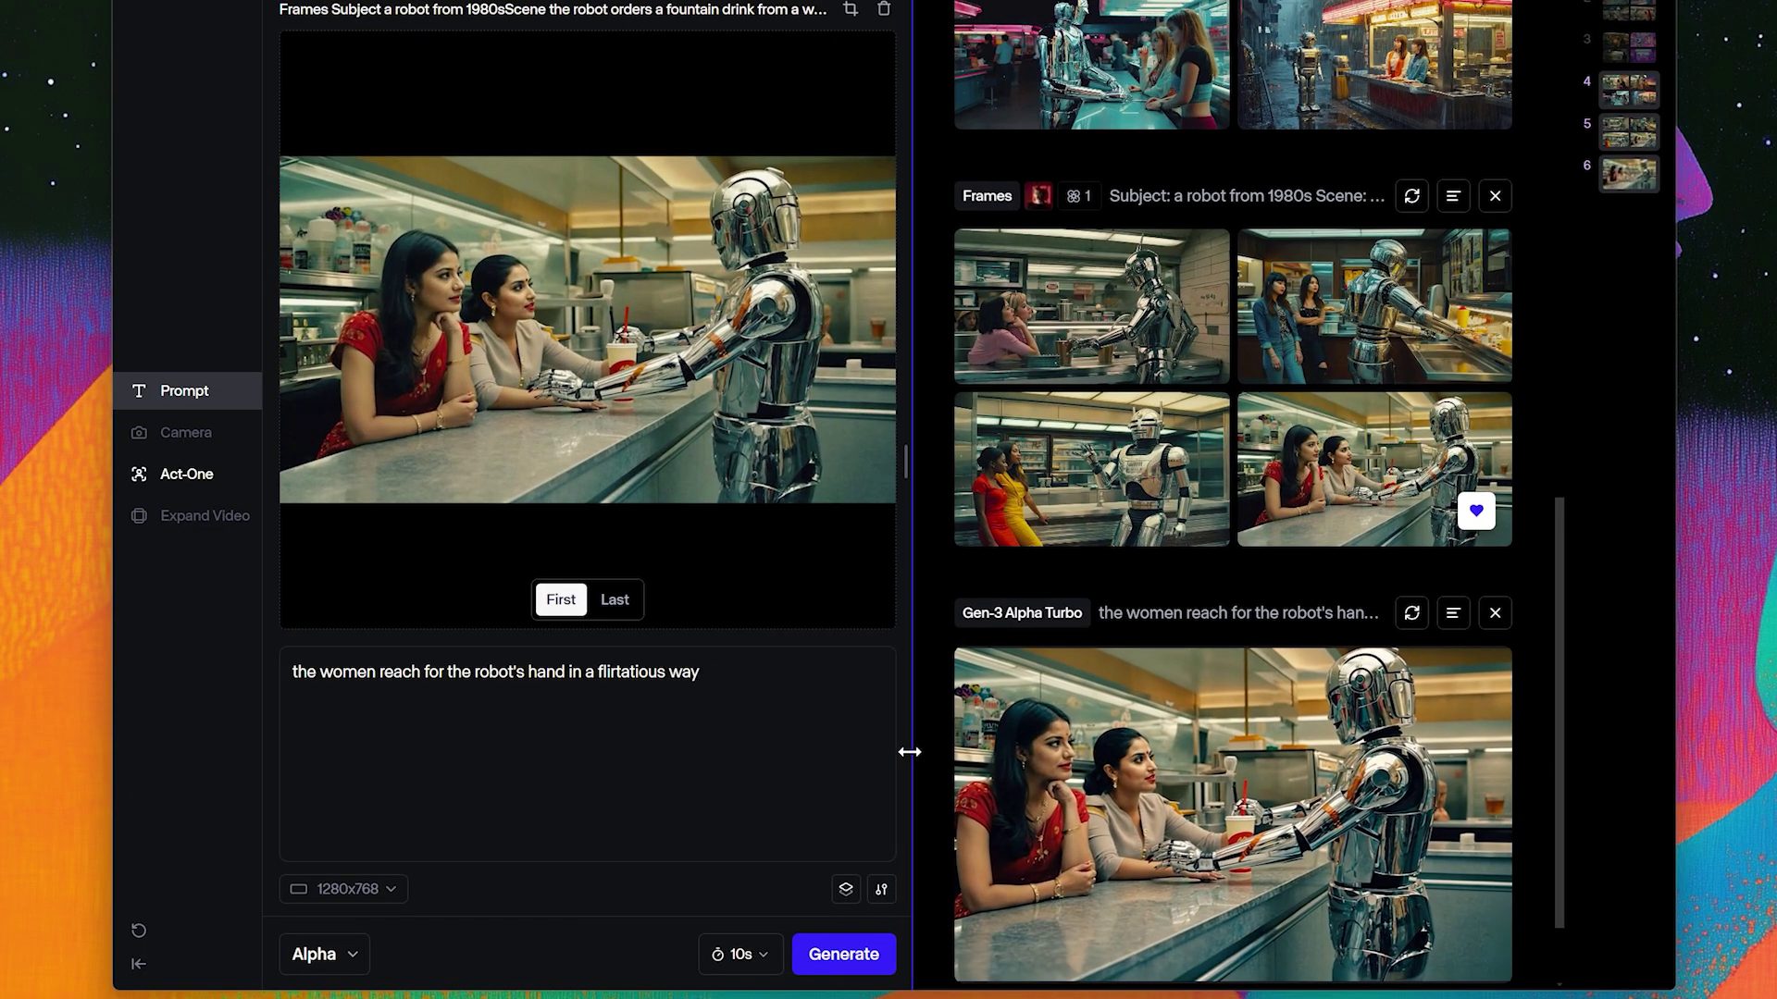
{"action": "left_click", "coordinate": [870, 964]}
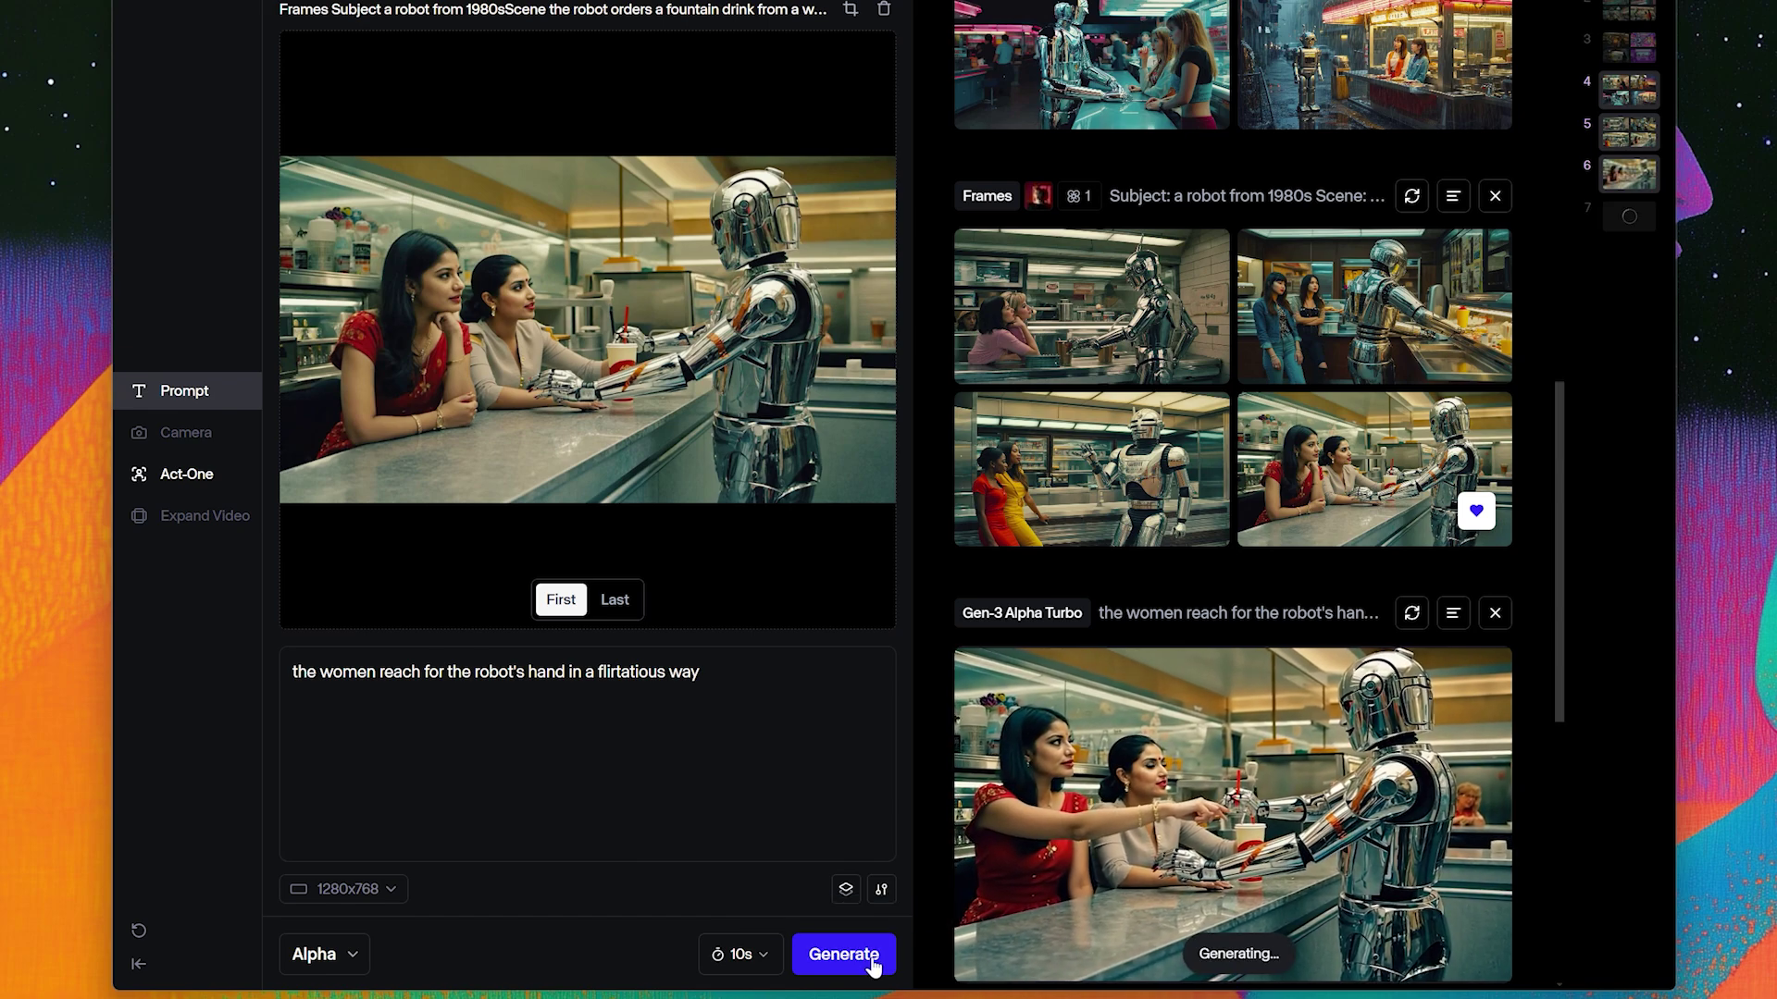
{"action": "scroll", "coordinate": [1234, 852], "scroll_direction": "down", "scroll_amount": 5}
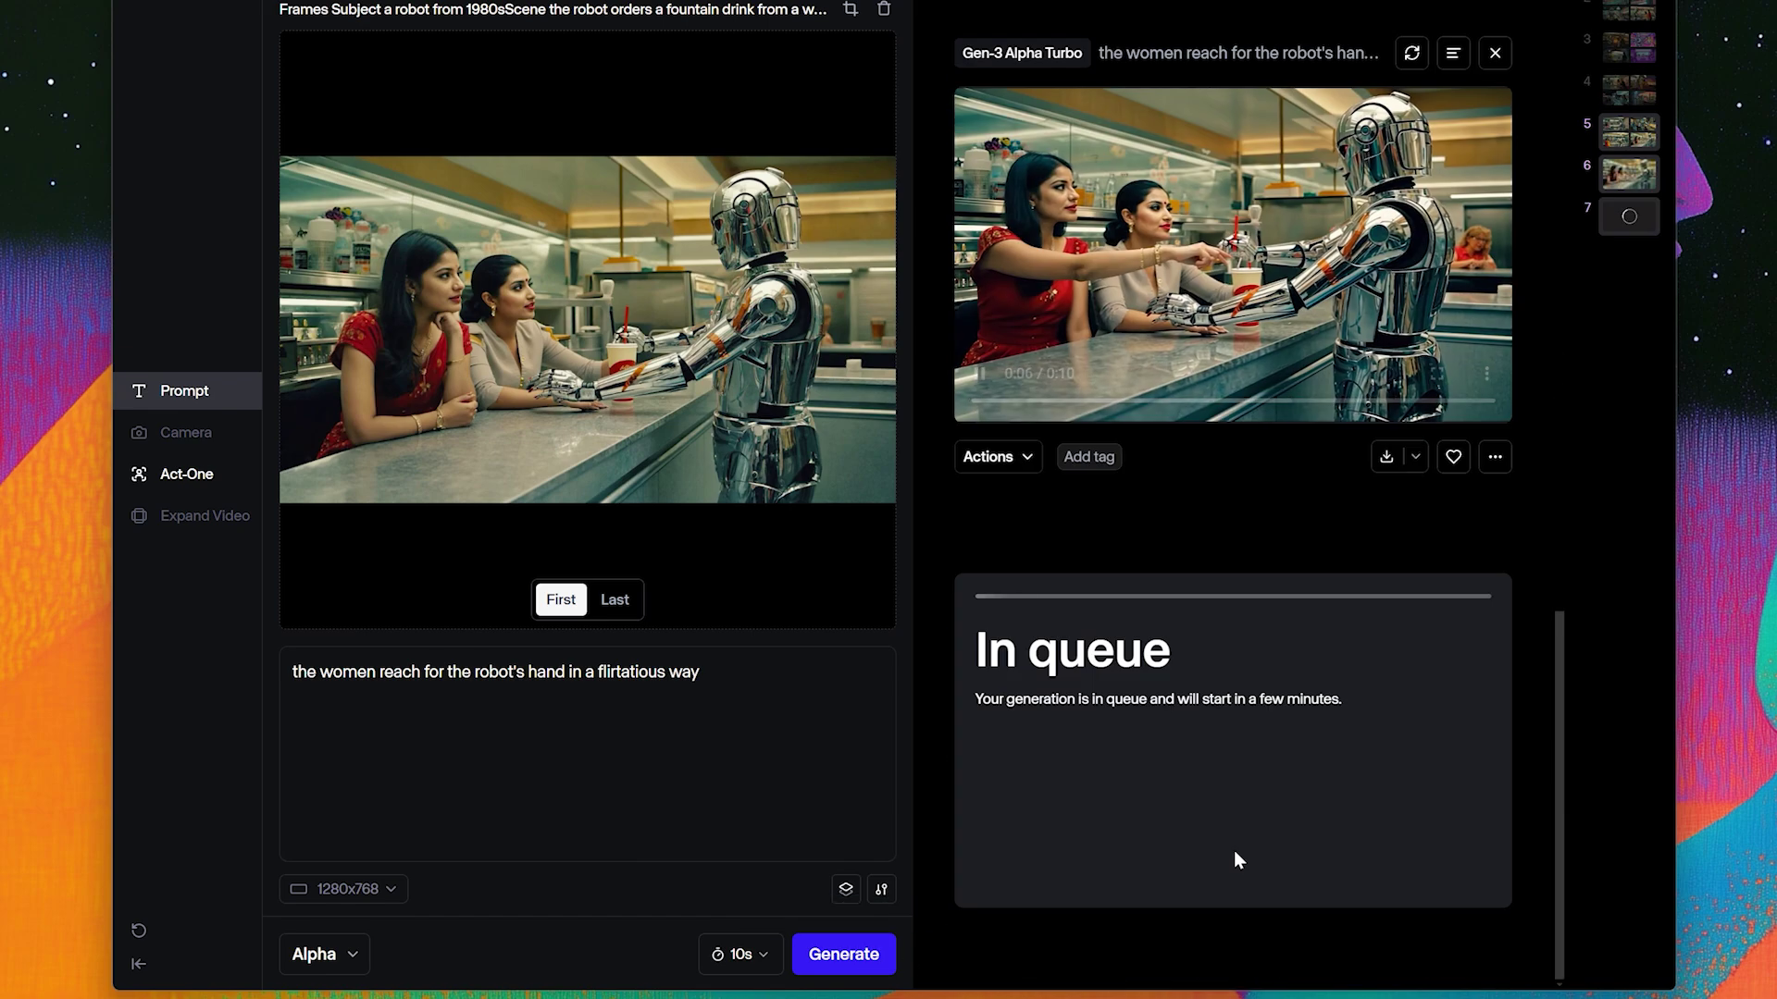
{"action": "scroll", "coordinate": [1234, 852], "scroll_direction": "up", "scroll_amount": 3}
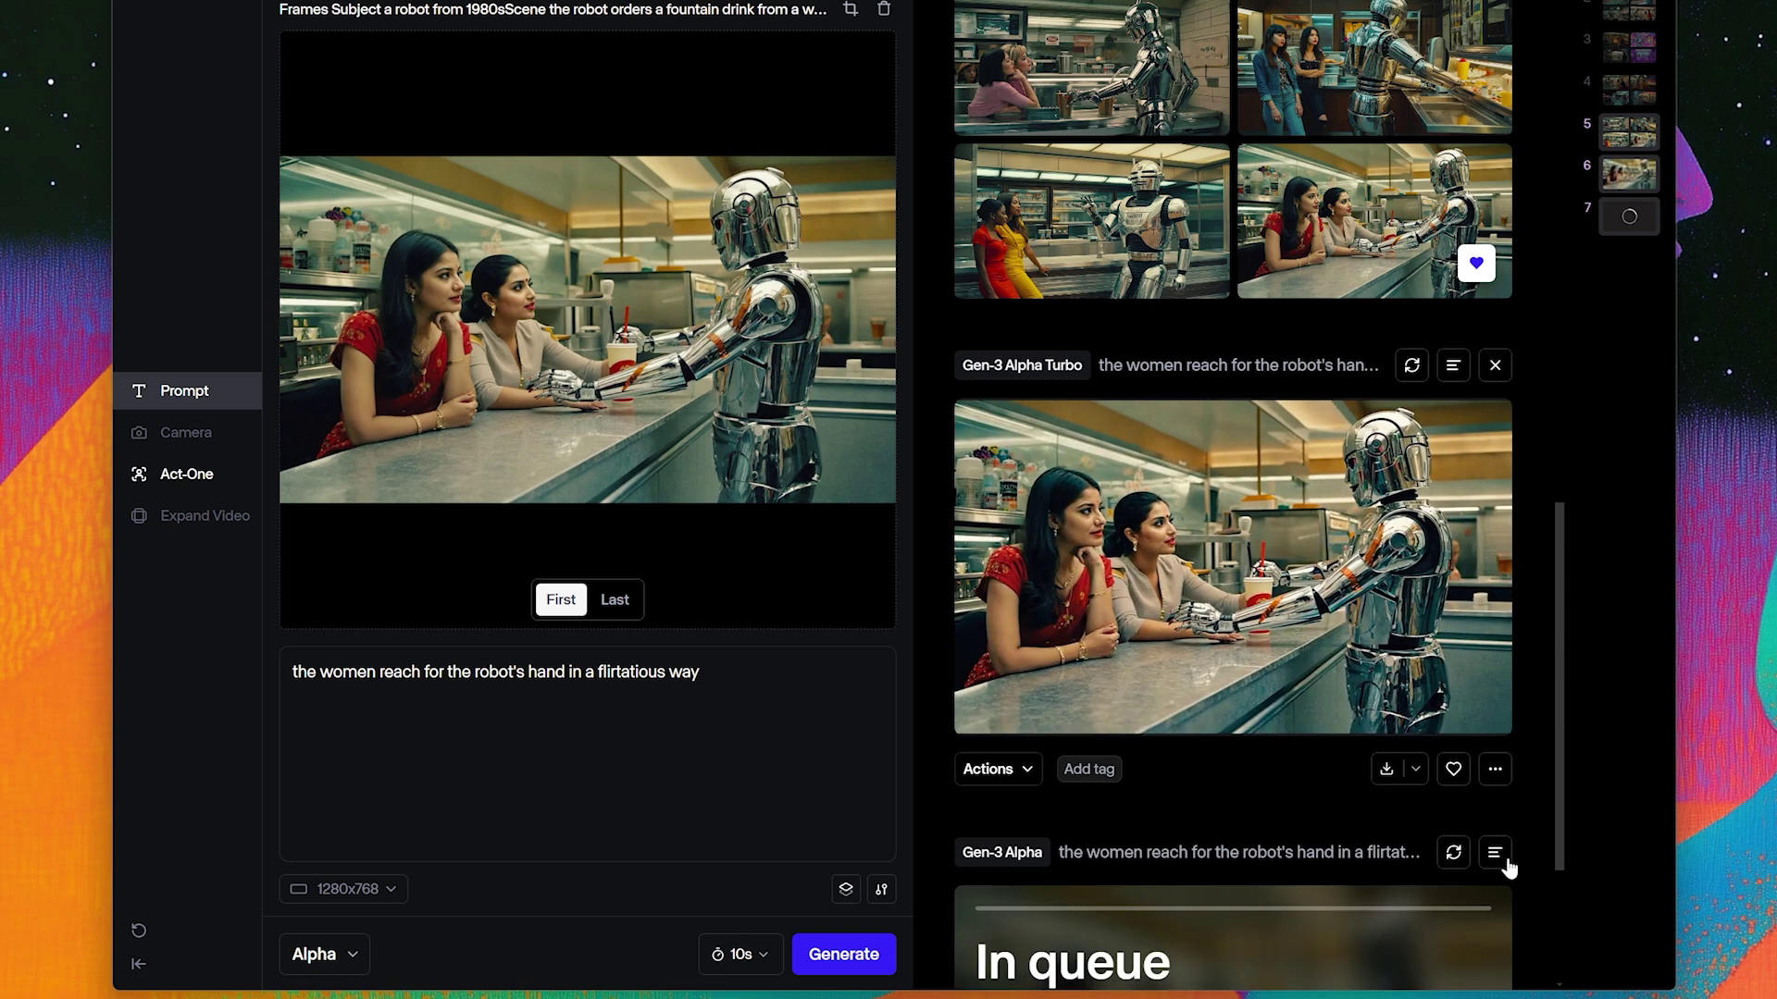
Step: Check the finished video's '...' options, then narrow the prompt panel to enlarge the gallery
{"action": "left_click", "coordinate": [1493, 774]}
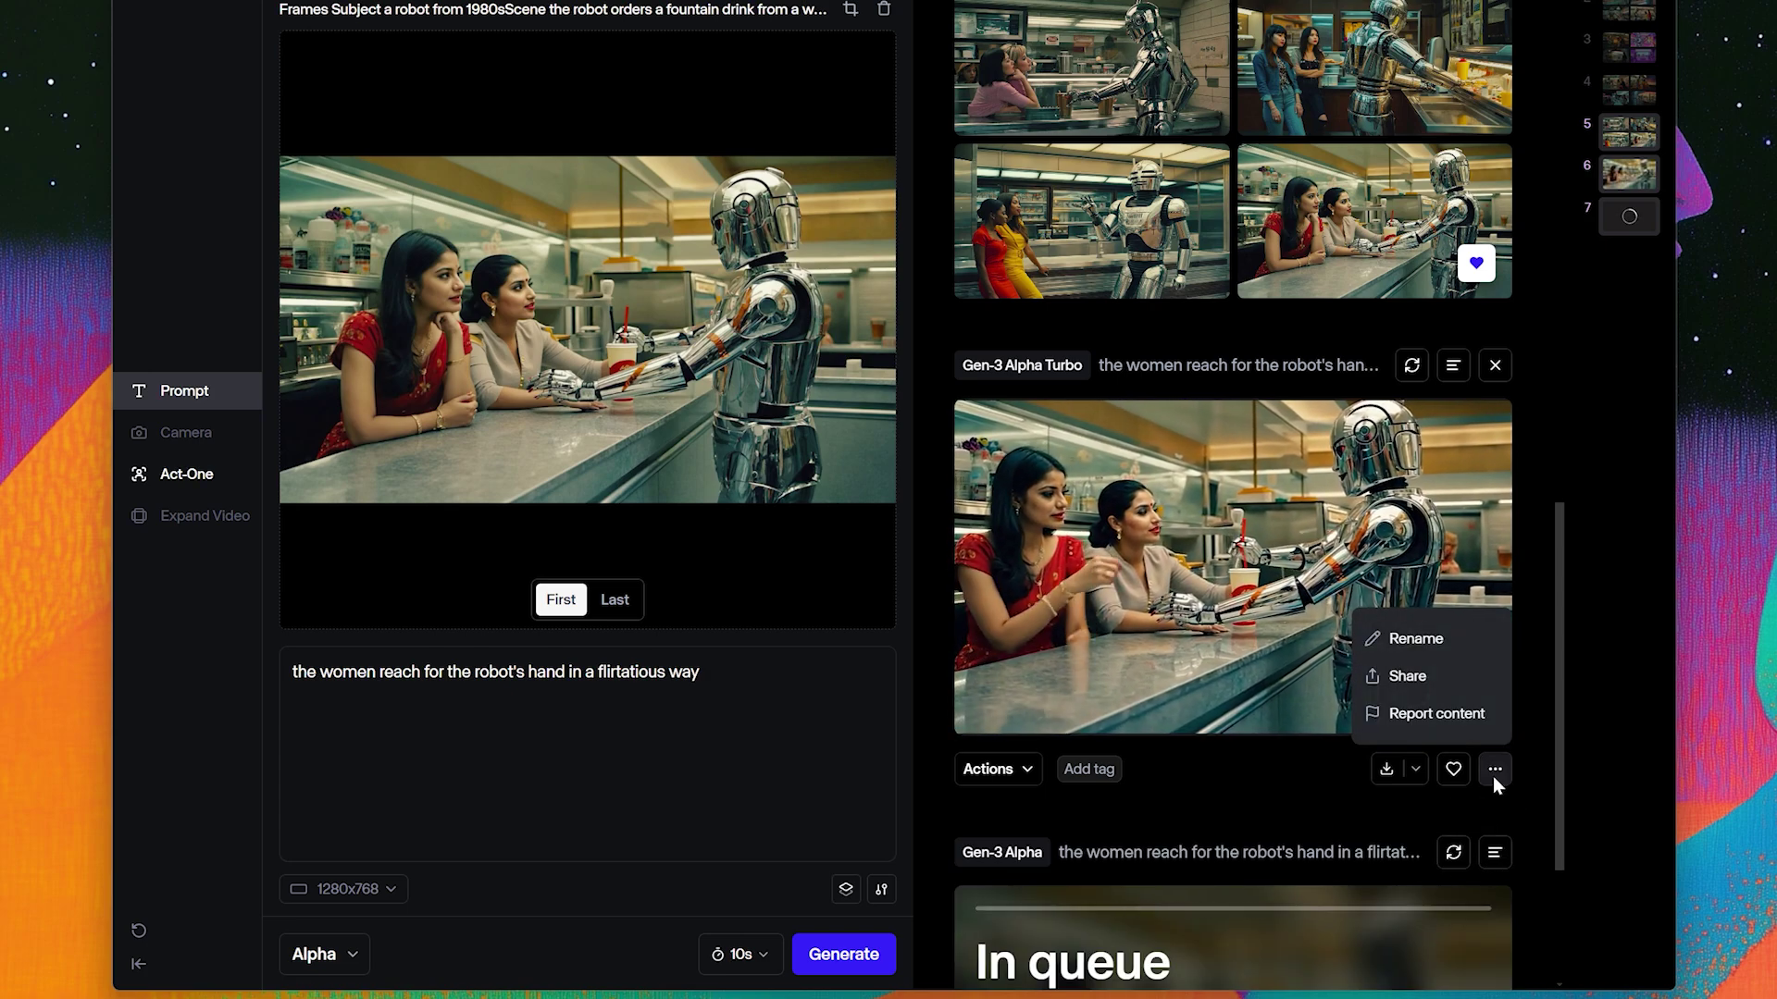
{"action": "left_click", "coordinate": [1493, 774]}
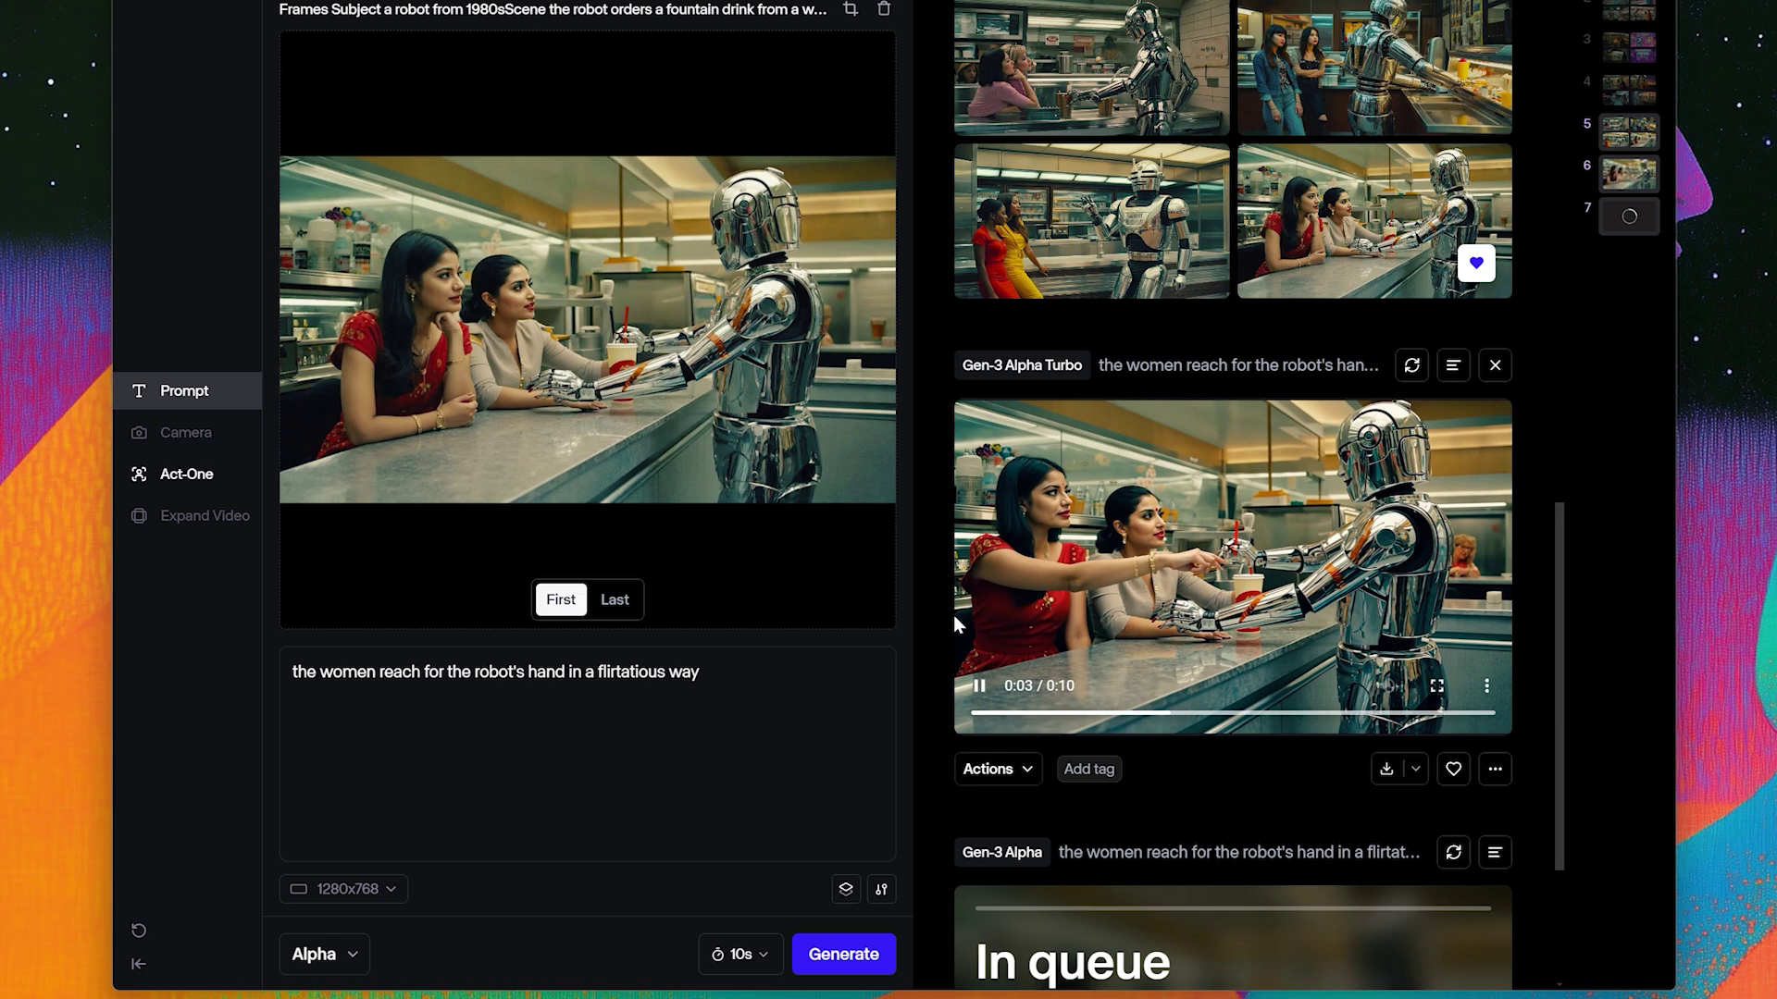
{"action": "left_click_drag", "start_coordinate": [906, 646], "coordinate": [619, 647]}
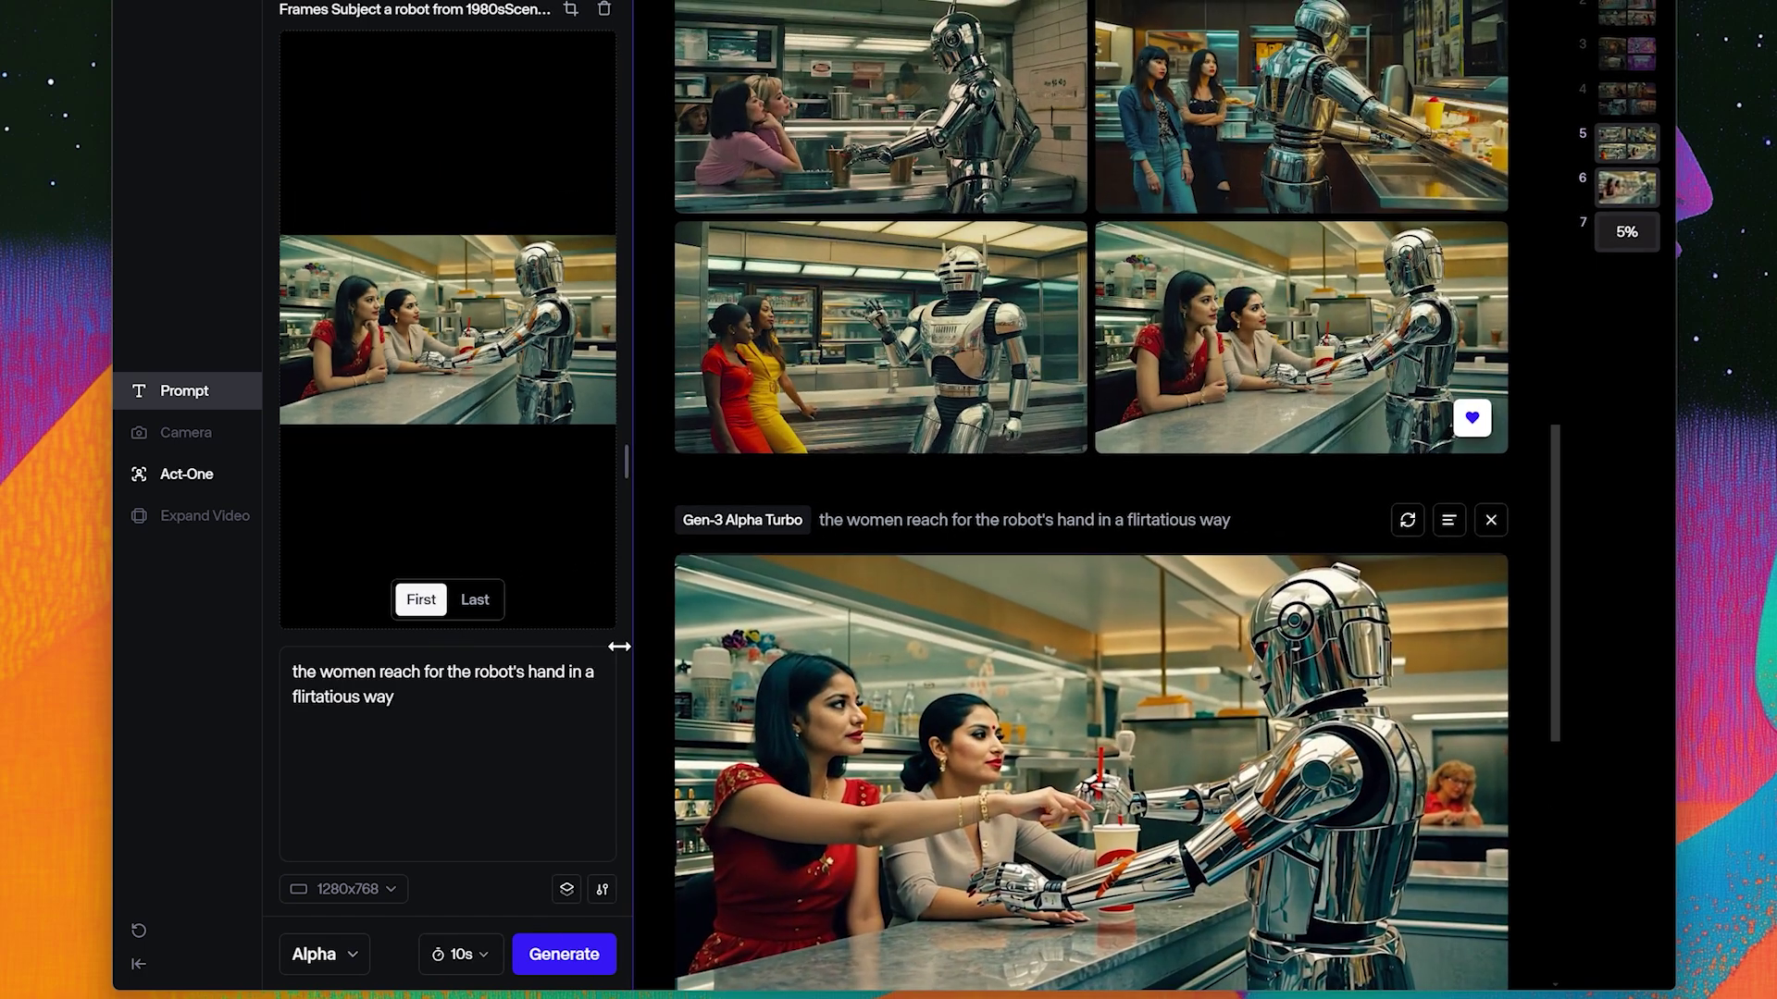
{"action": "scroll", "coordinate": [1107, 708], "scroll_direction": "down", "scroll_amount": 3}
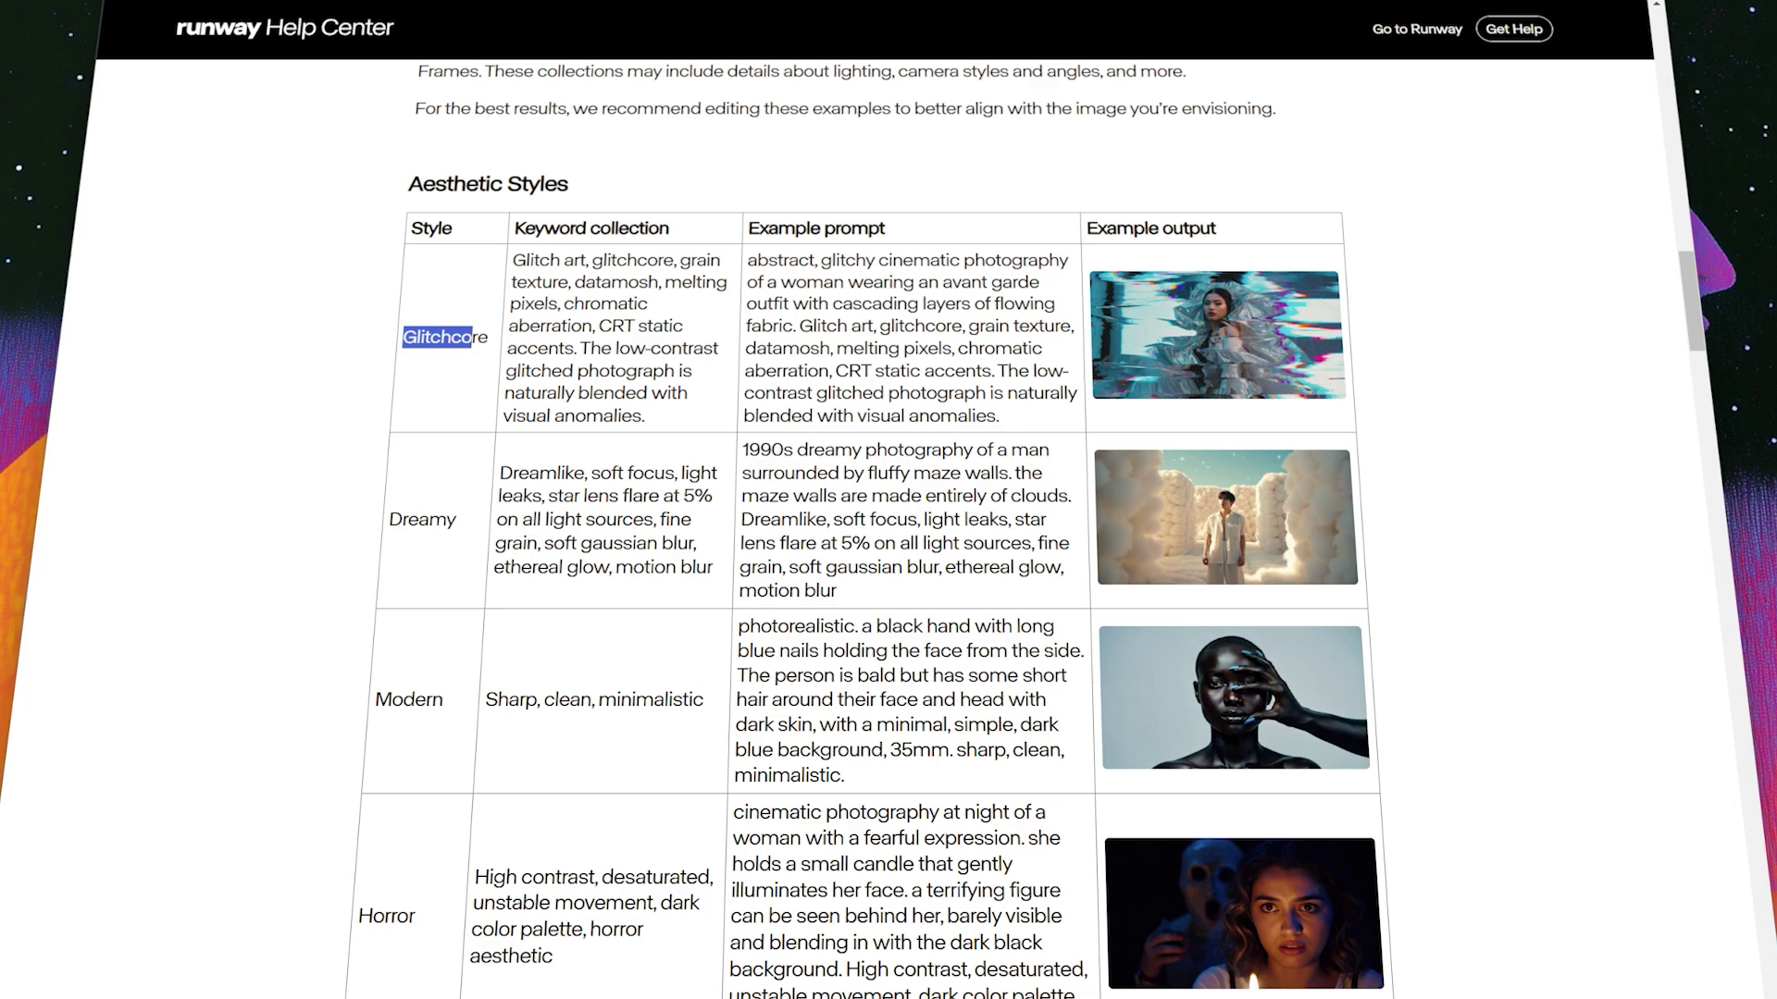
Step: Select the Glitchcore example prompt text in the Help Center's Aesthetic Styles table
{"action": "left_click_drag", "start_coordinate": [747, 260], "coordinate": [1072, 418]}
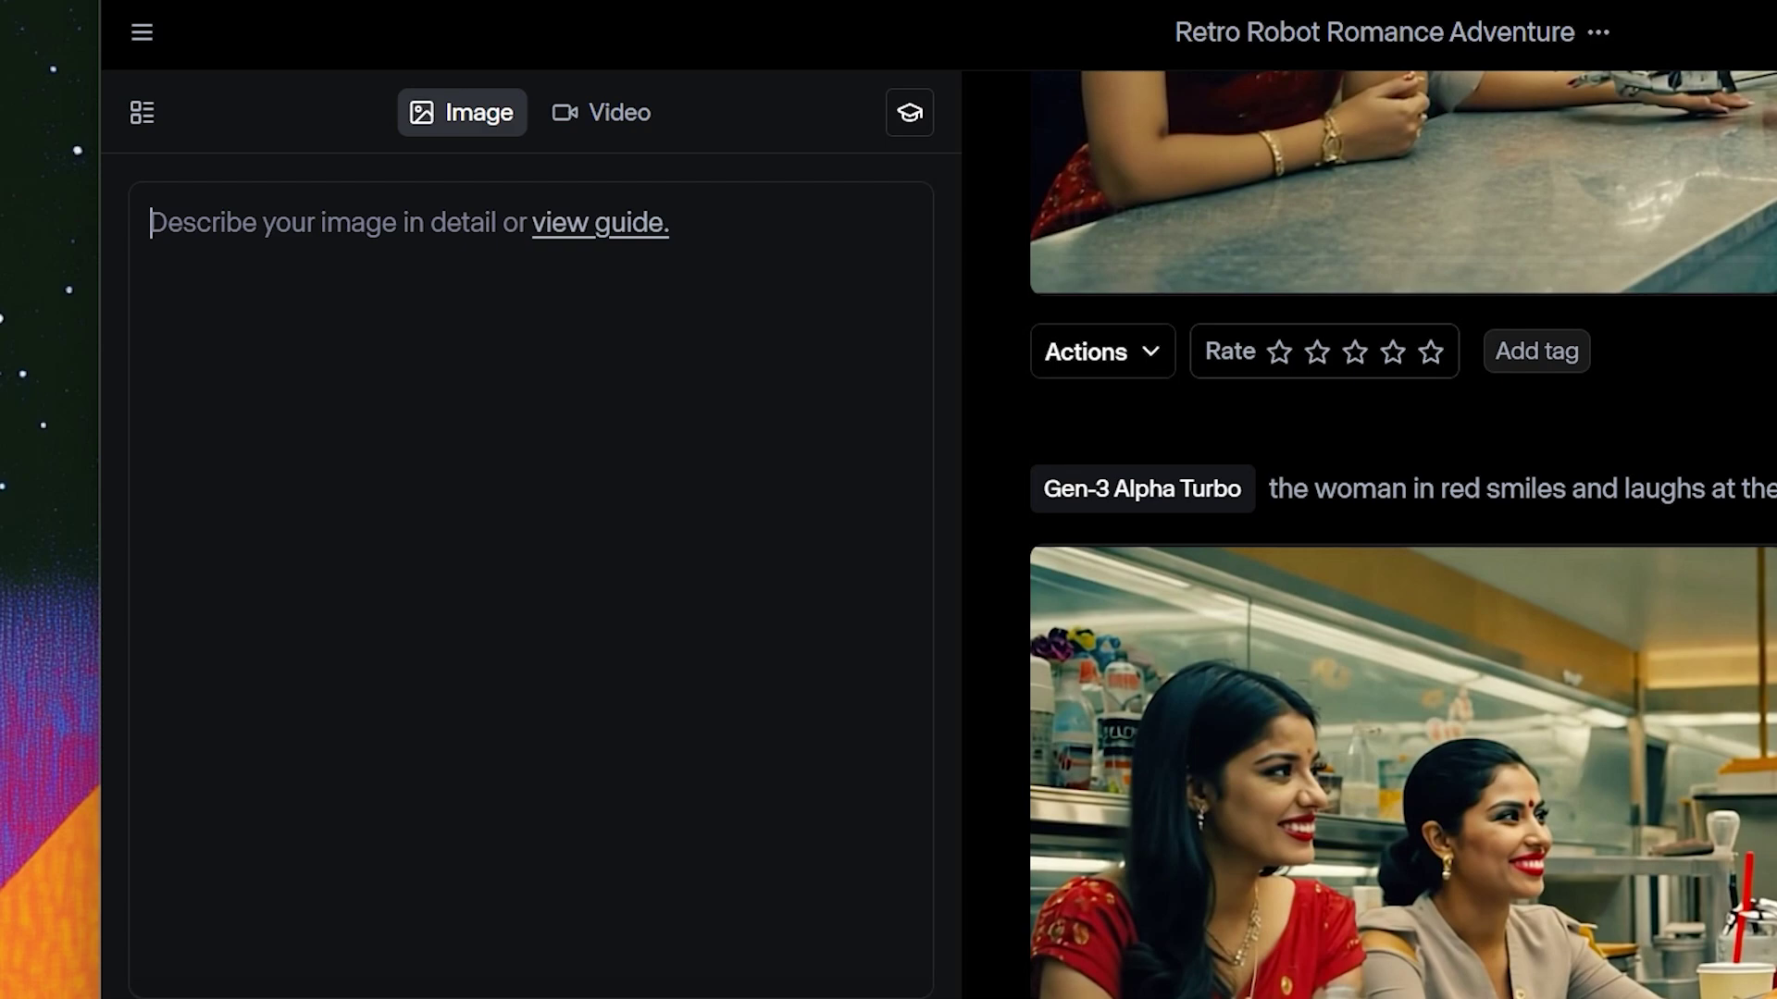
Step: Paste the Glitchcore prompt into the image prompt and insert 'cyborg' before 'woman'
{"action": "type", "text": "abstract, glitchy cinematic photography of a woman wearing an avant garde outfit with cascading layers of flowing fabric. Glitch art, glitchcore, grain texture, datamosh, melting pixels, chromatic aberration, CRT static accents. The low-contrast glitched photograph is naturally blended with visual anomalies."}
{"action": "left_click_drag", "start_coordinate": [260, 223], "coordinate": [558, 223]}
{"action": "left_click", "coordinate": [558, 223]}
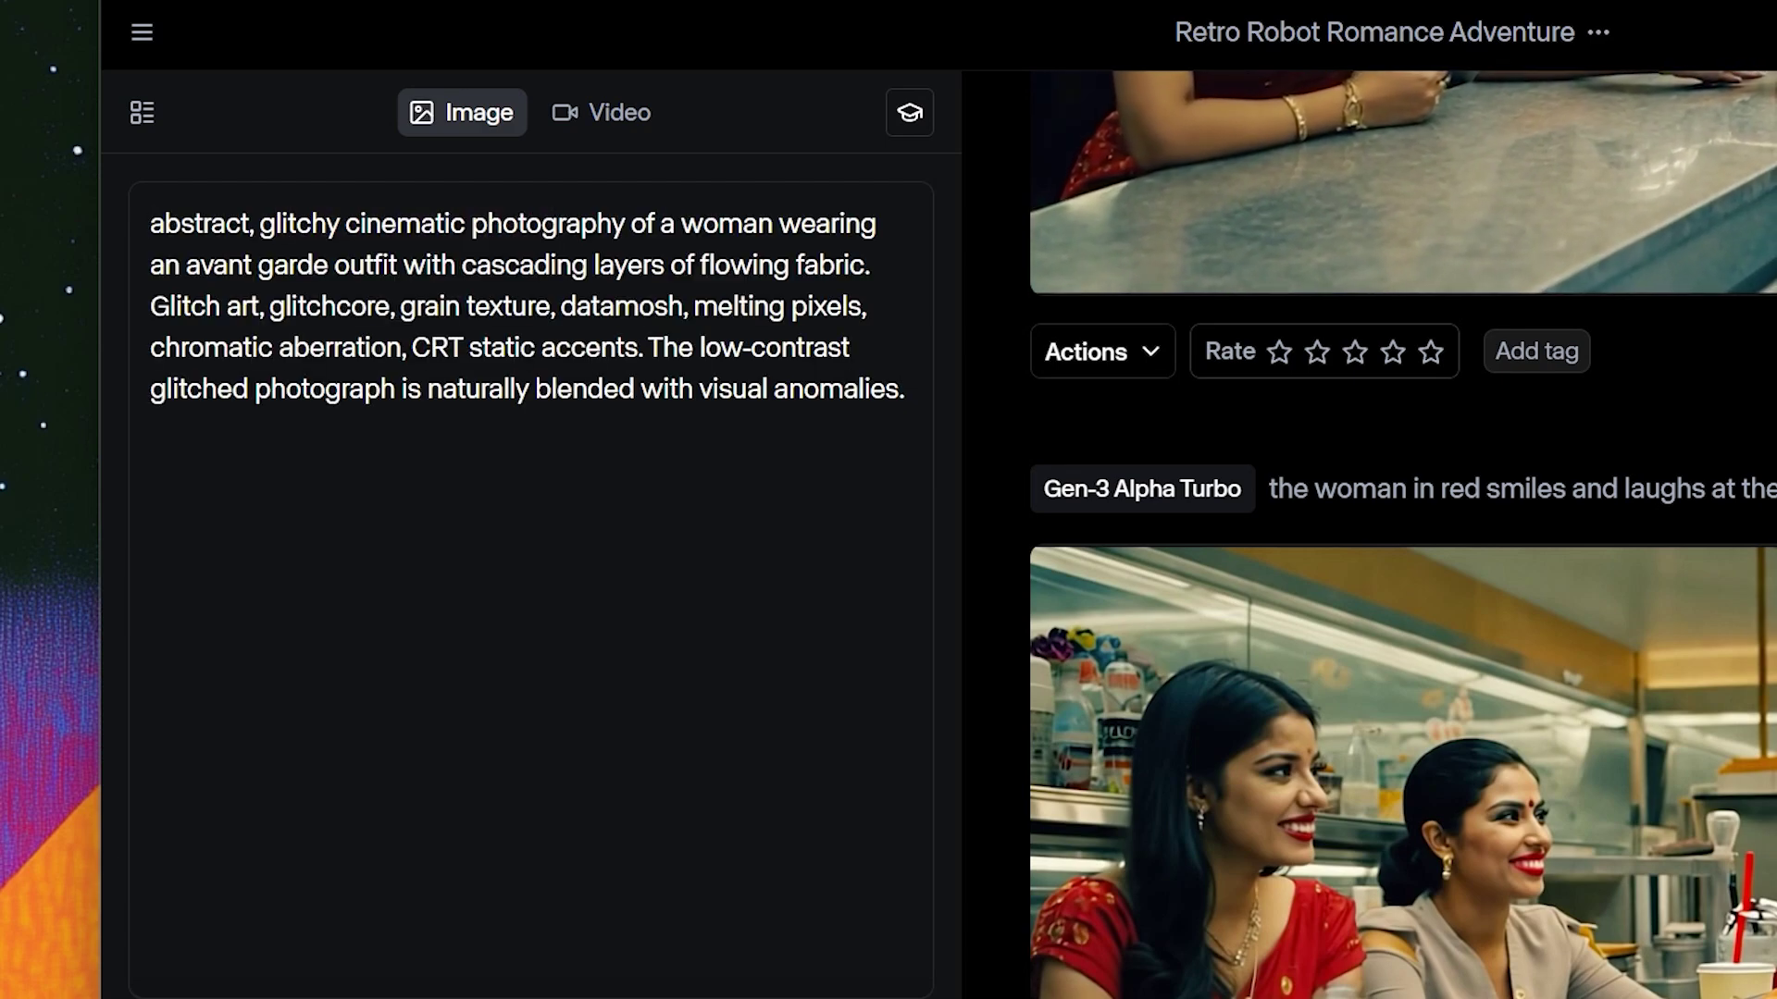
{"action": "left_click_drag", "start_coordinate": [660, 223], "coordinate": [877, 223]}
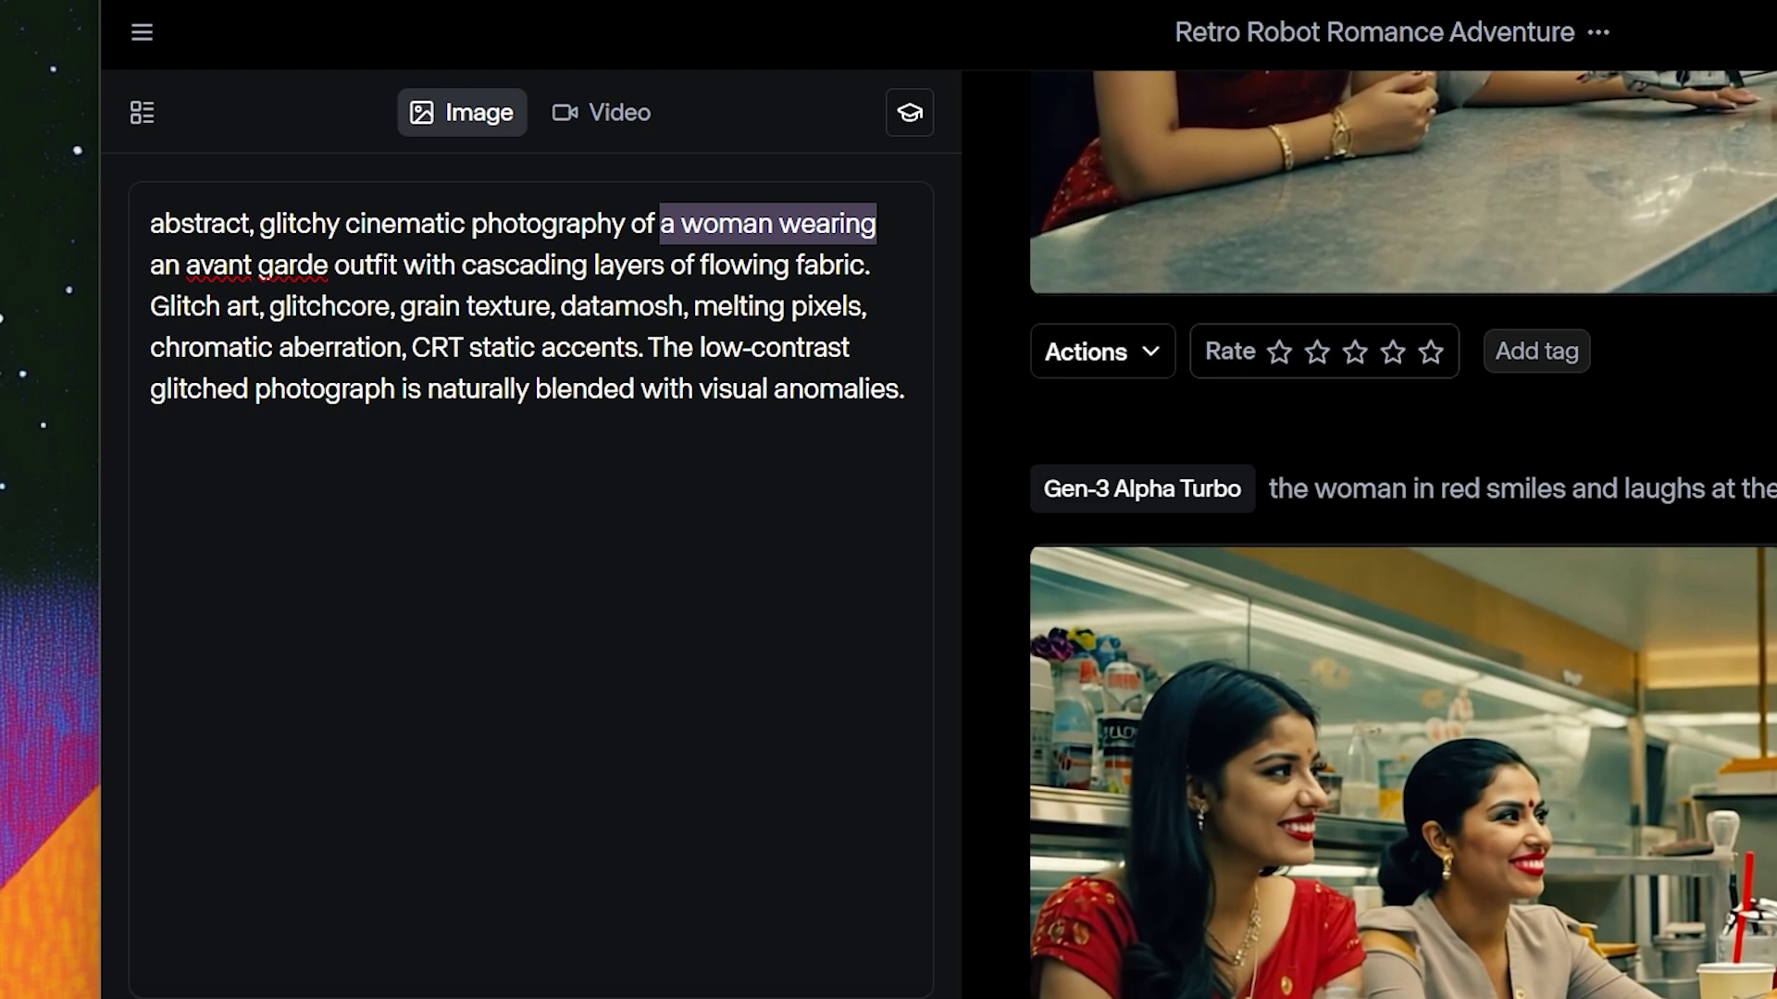
{"action": "left_click", "coordinate": [877, 223]}
{"action": "mouse_move", "coordinate": [681, 223]}
{"action": "left_mouse_down"}
{"action": "mouse_move", "coordinate": [814, 223]}
{"action": "mouse_move", "coordinate": [681, 223]}
{"action": "left_mouse_up"}
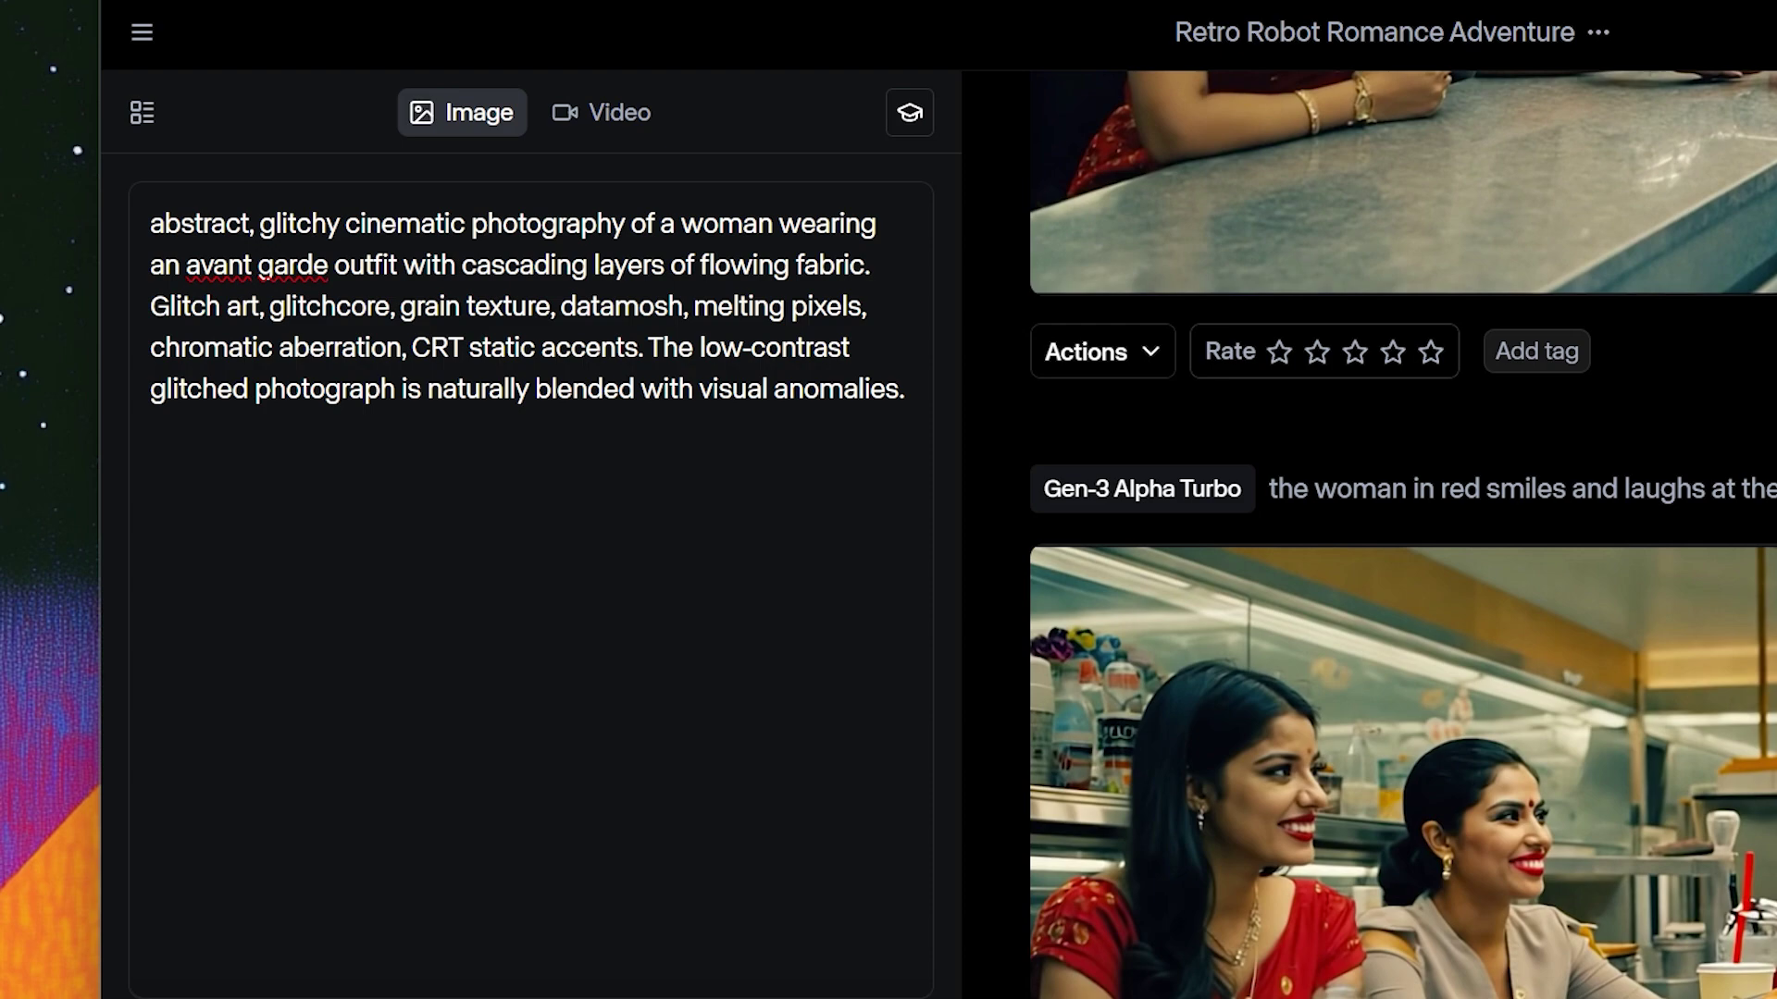
{"action": "type", "text": "cyborg"}
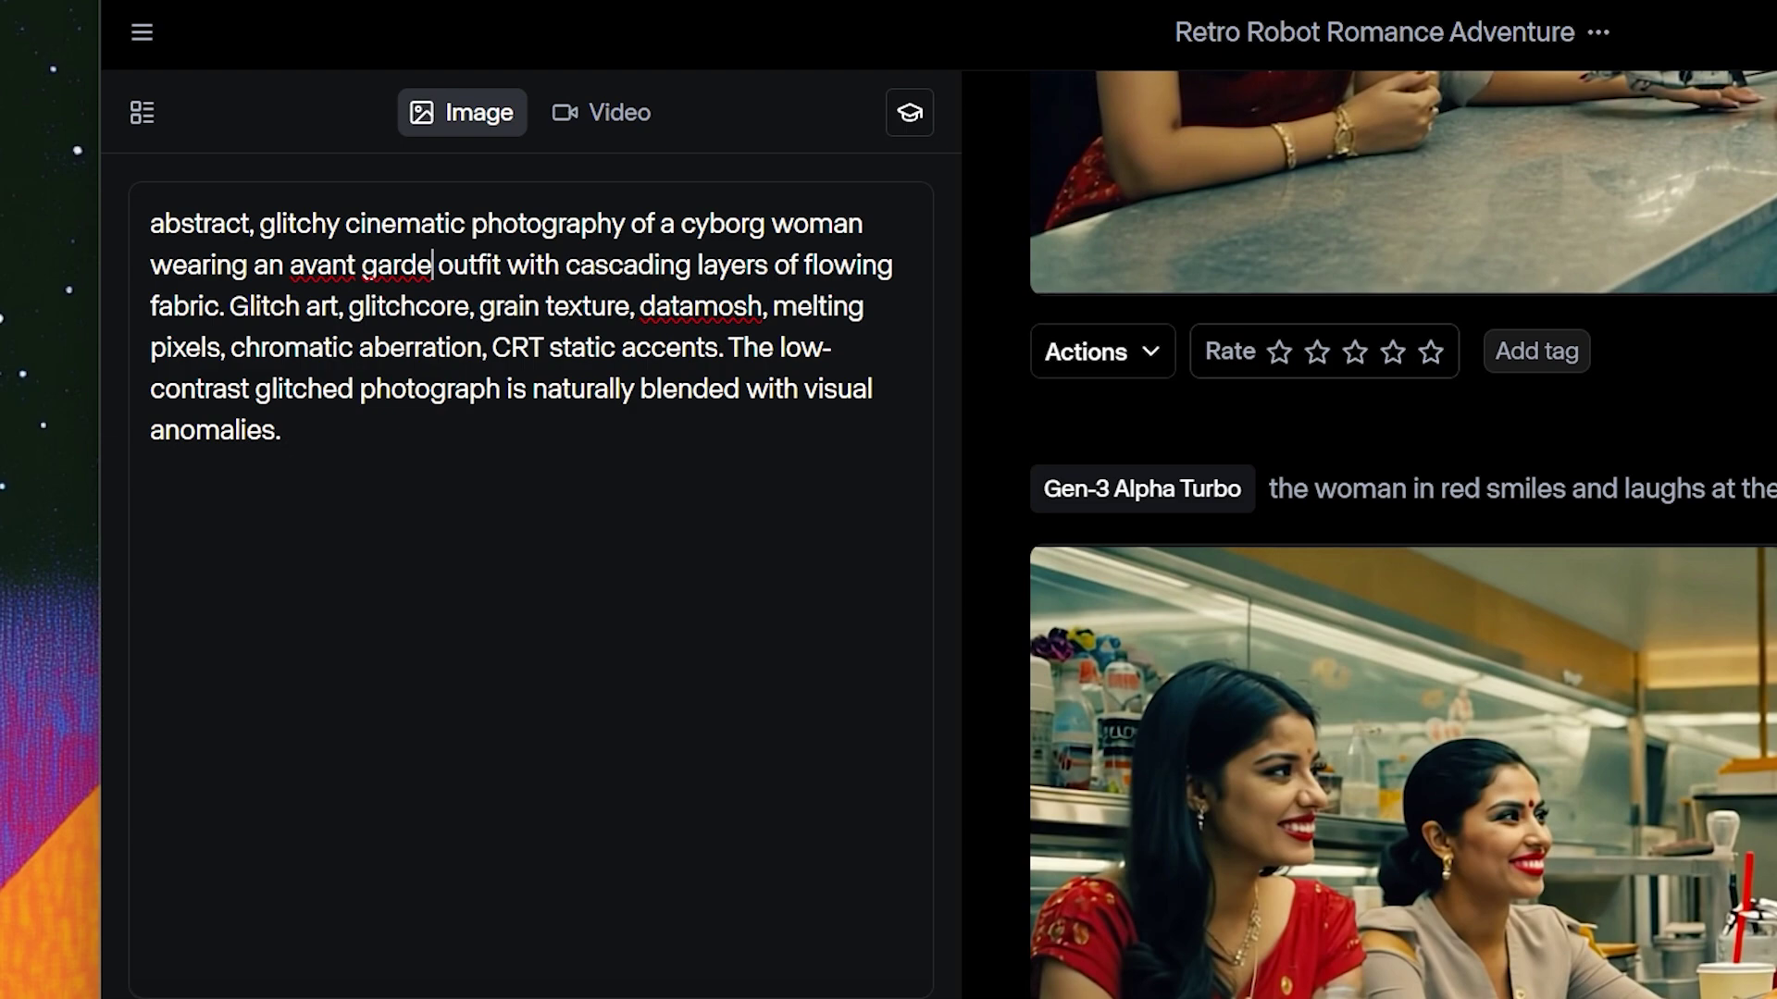
Step: Change 'an avant garde' to 'a bubbly avant garde' and drop the cascading flowing fabric phrase
{"action": "left_click_drag", "start_coordinate": [433, 265], "coordinate": [317, 264]}
{"action": "left_click", "coordinate": [290, 265]}
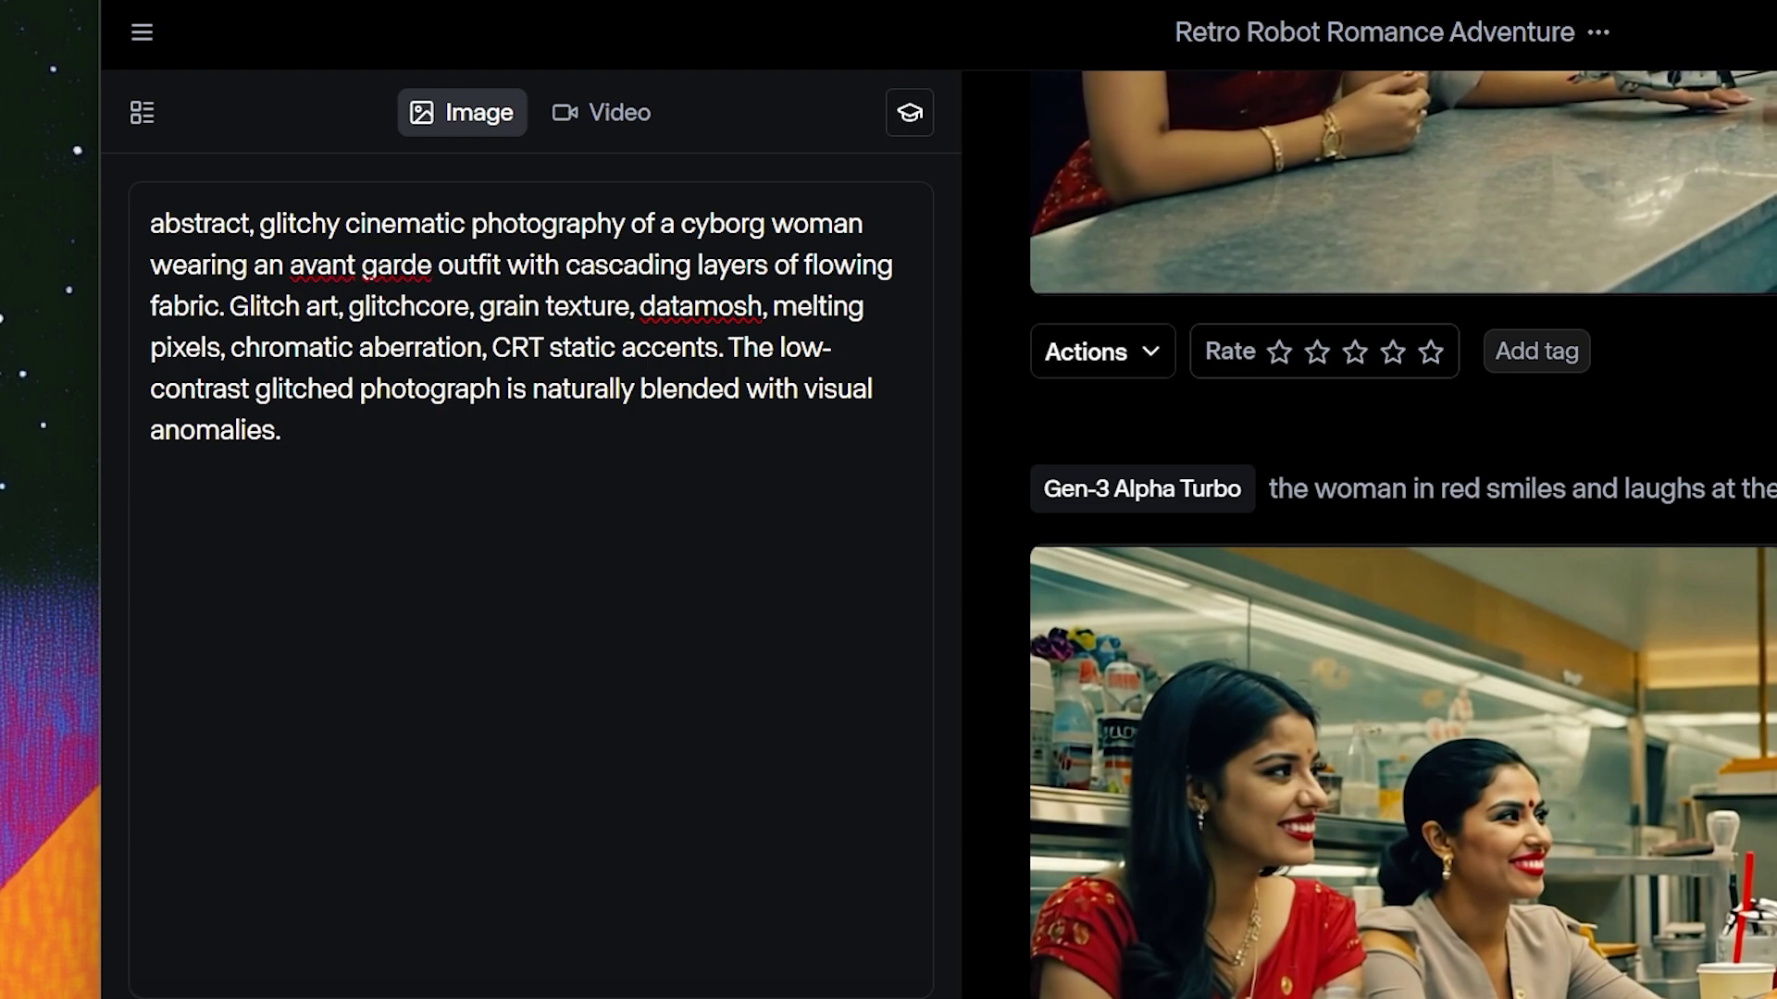
{"action": "key", "text": "BackSpace"}
{"action": "key", "text": "BackSpace"}
{"action": "type", "text": "bubbl"}
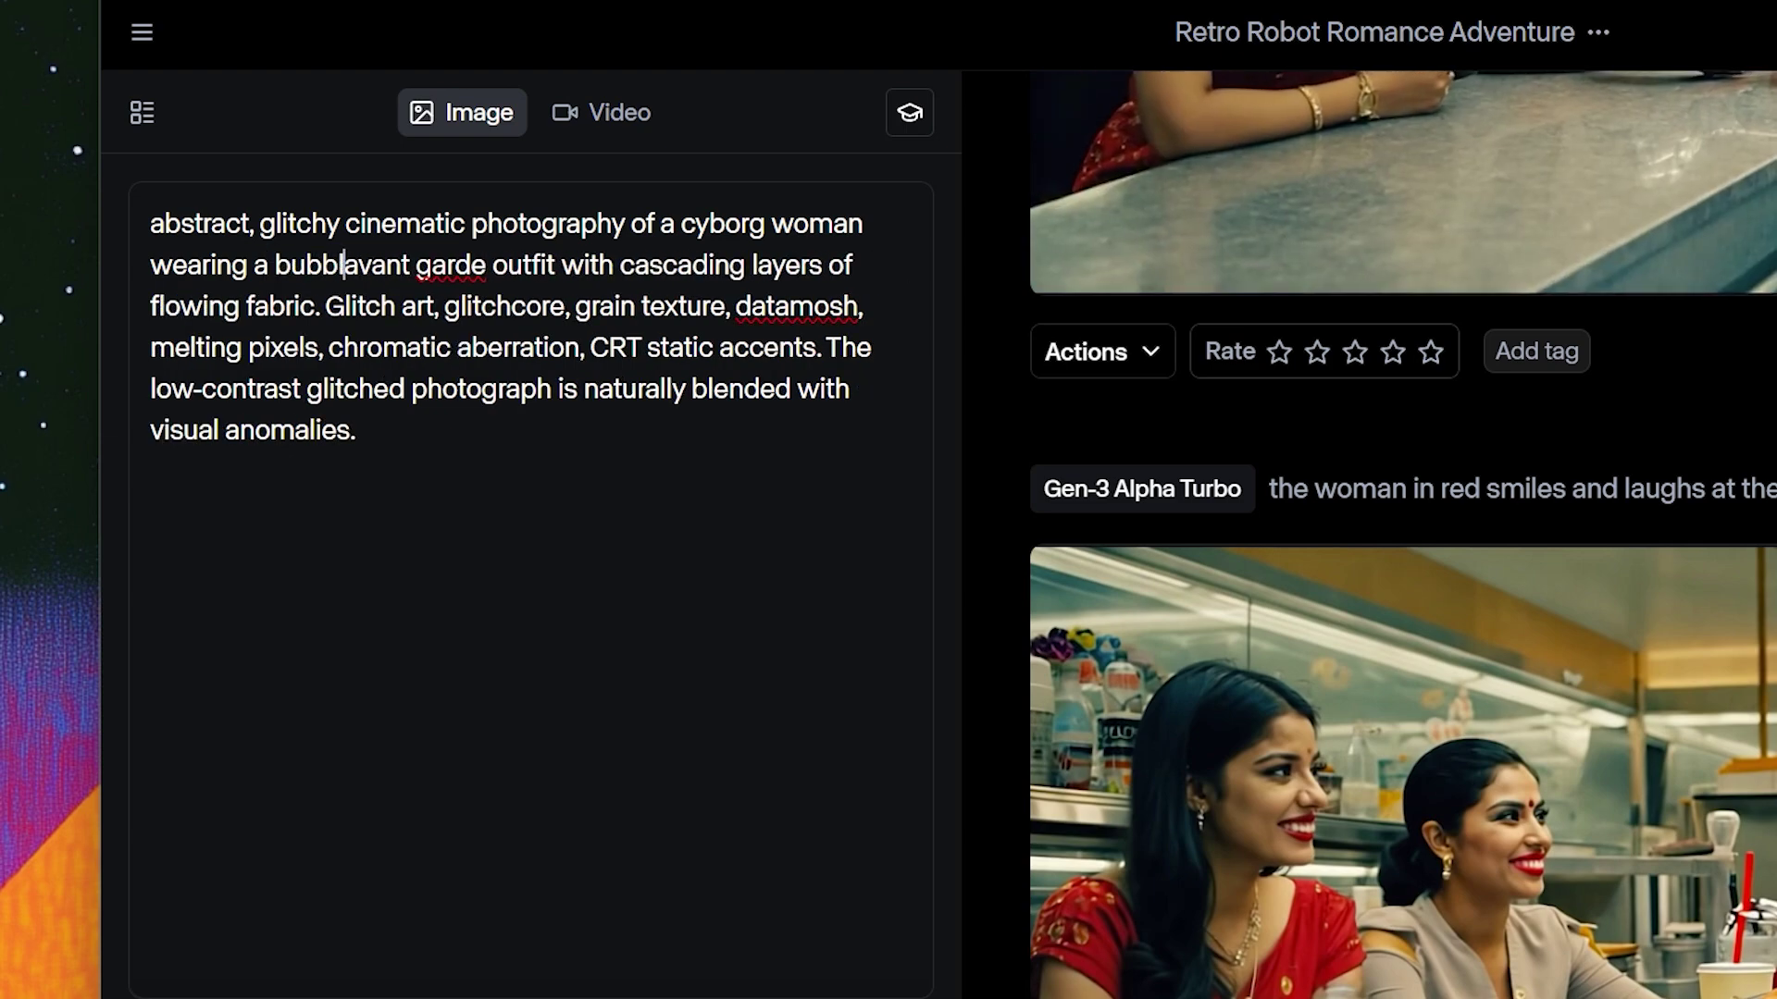
{"action": "type", "text": "y"}
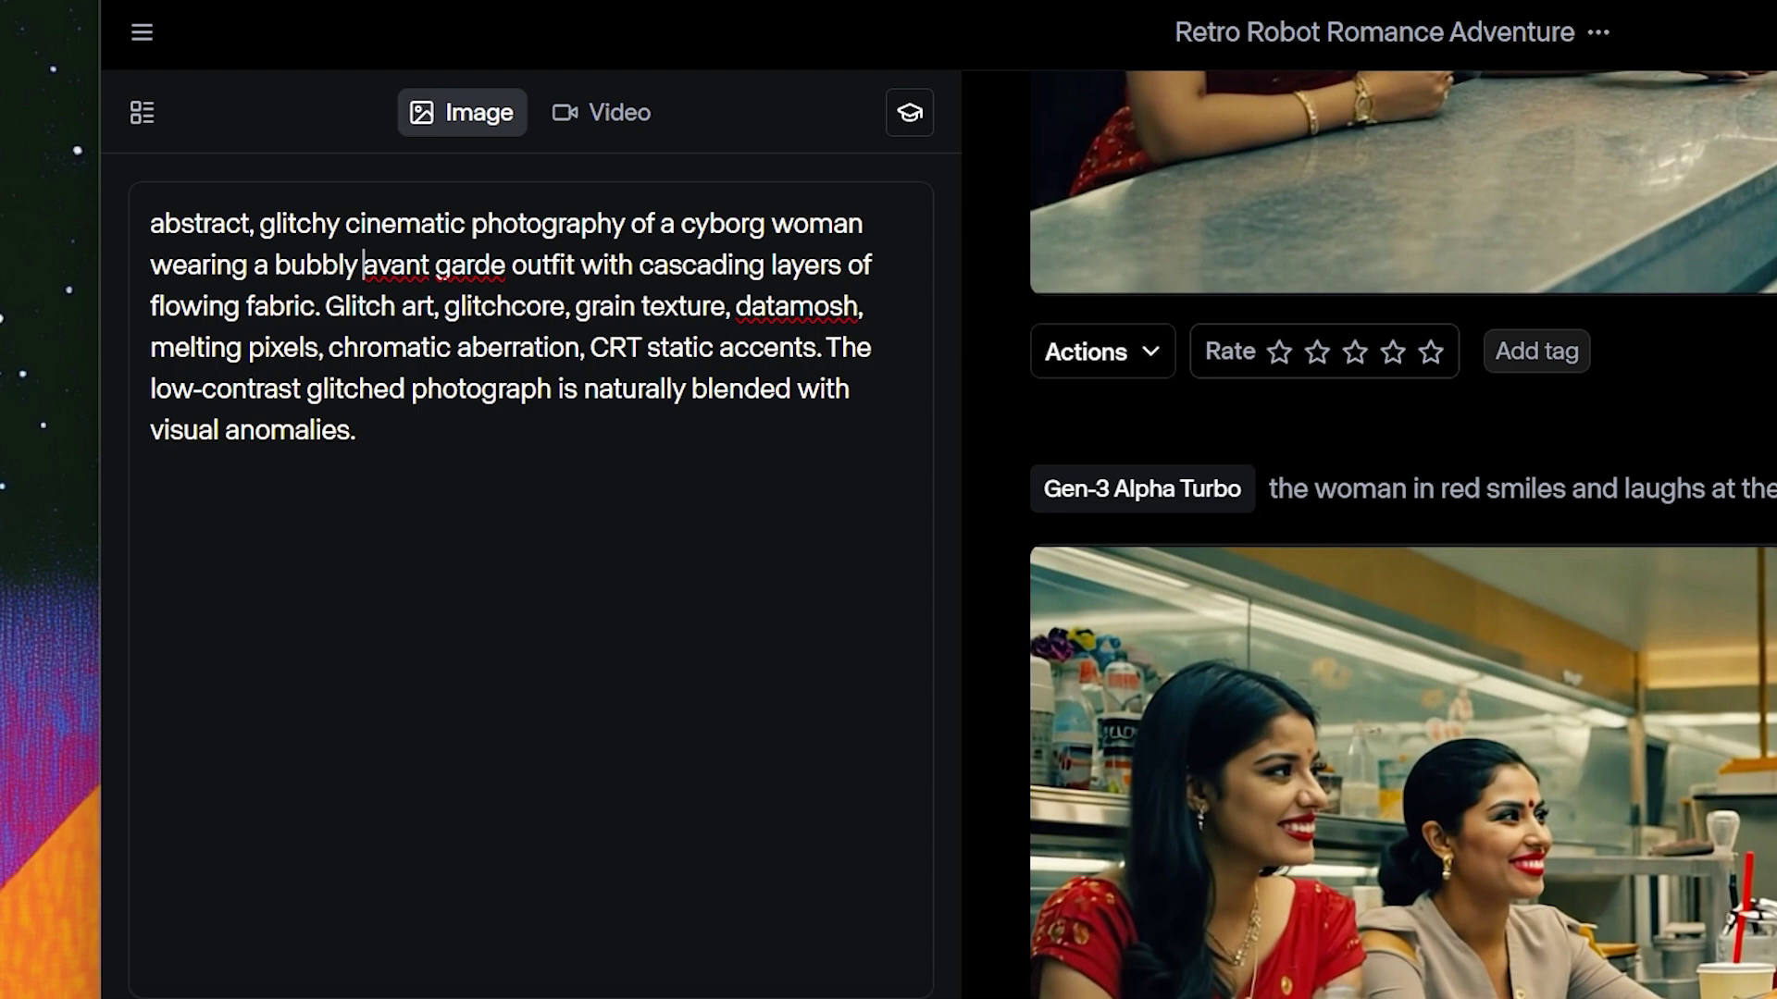
{"action": "left_click_drag", "start_coordinate": [602, 264], "coordinate": [315, 306]}
{"action": "type", "text": "."}
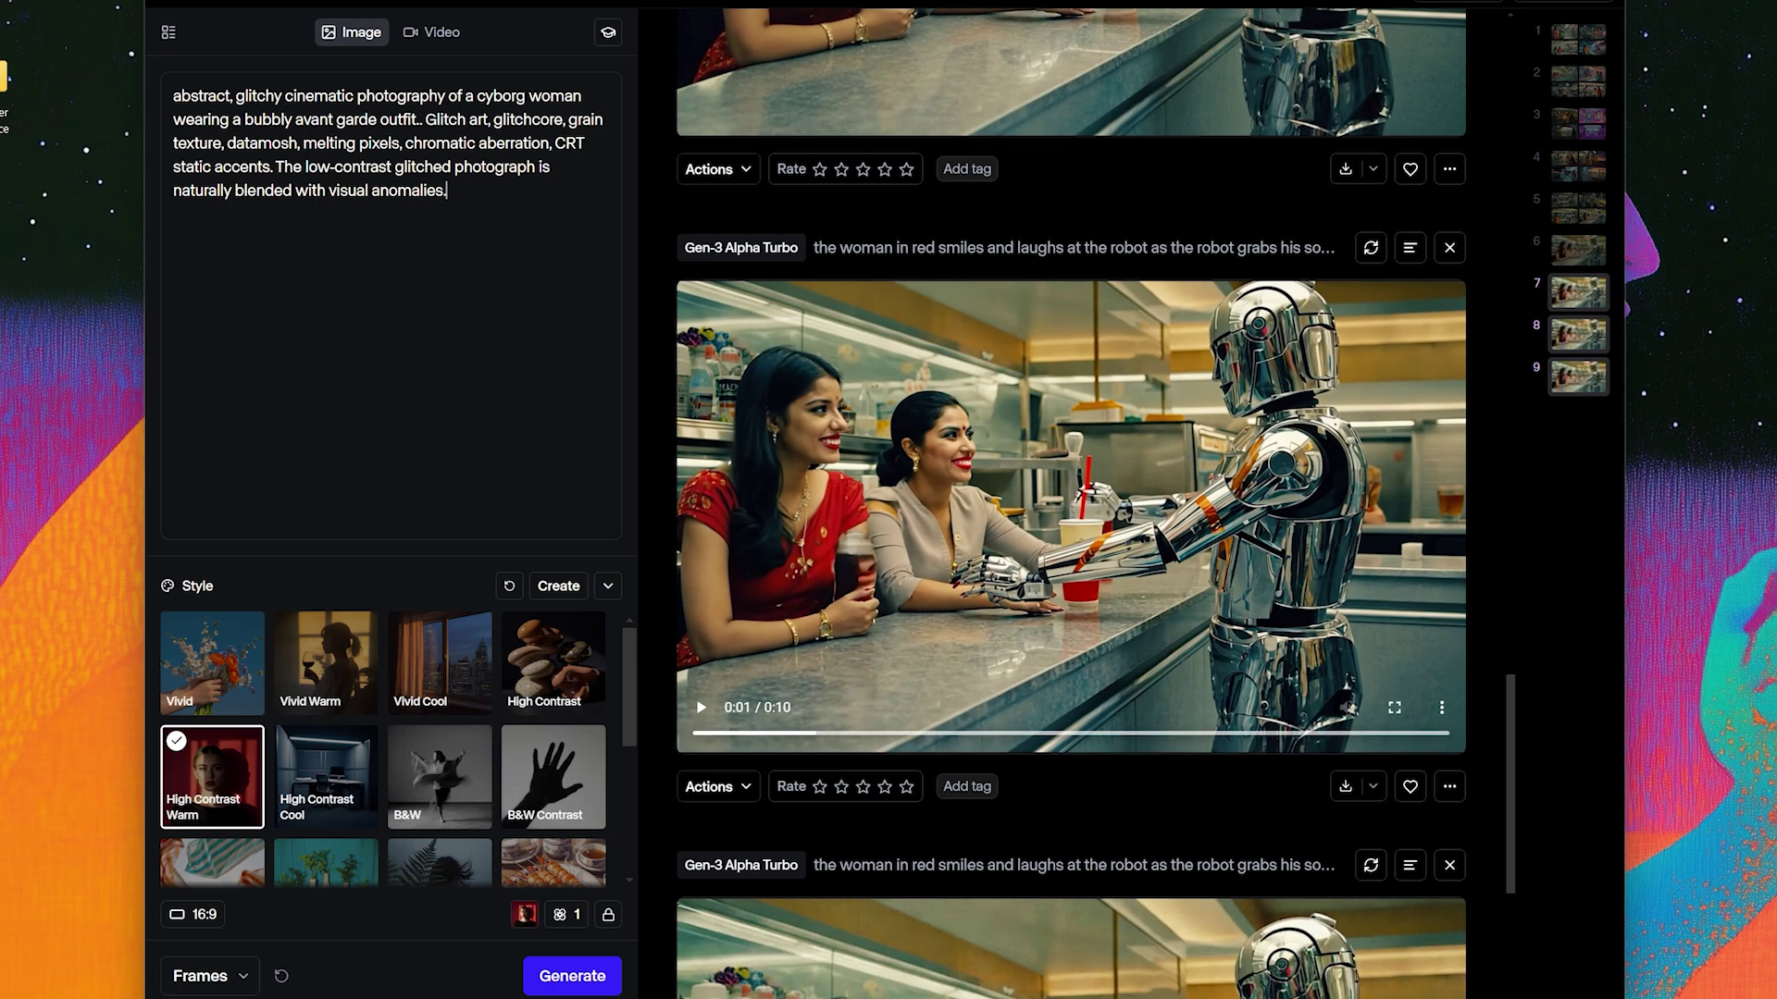
Step: Turn off the High Contrast Warm style and raise Aesthetic Range from 1 to 3
{"action": "left_click", "coordinate": [231, 814]}
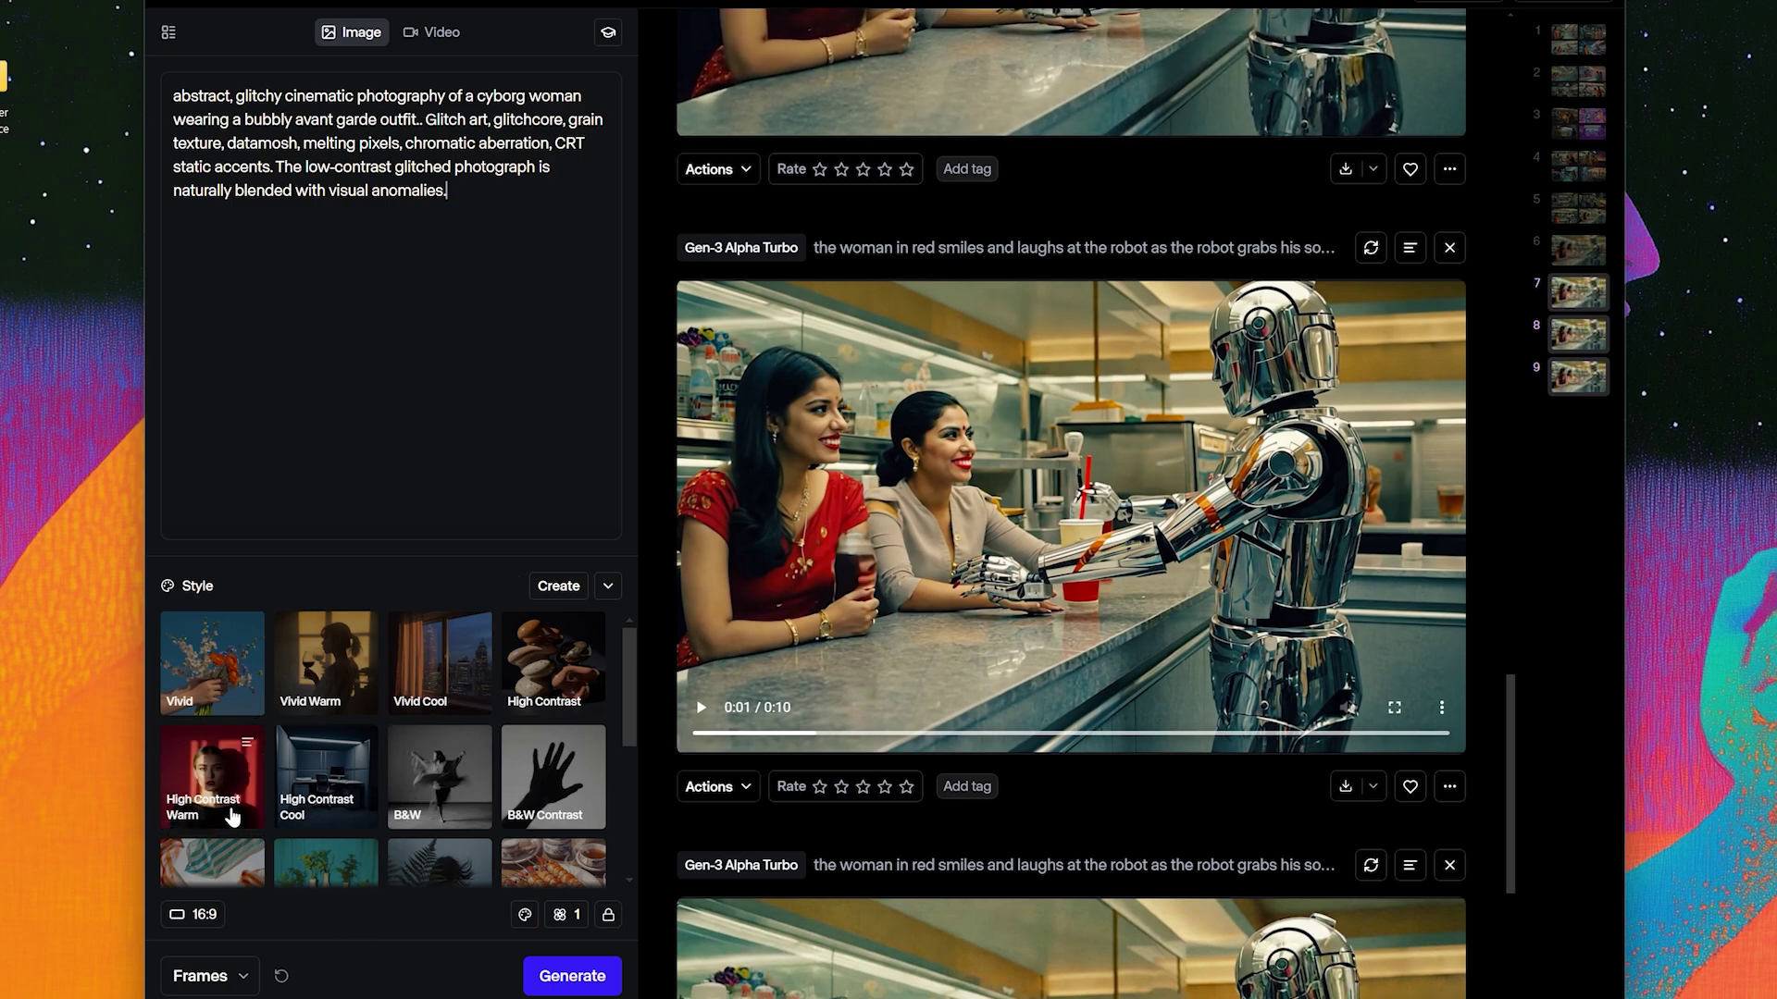
{"action": "left_click_drag", "start_coordinate": [625, 681], "coordinate": [631, 646]}
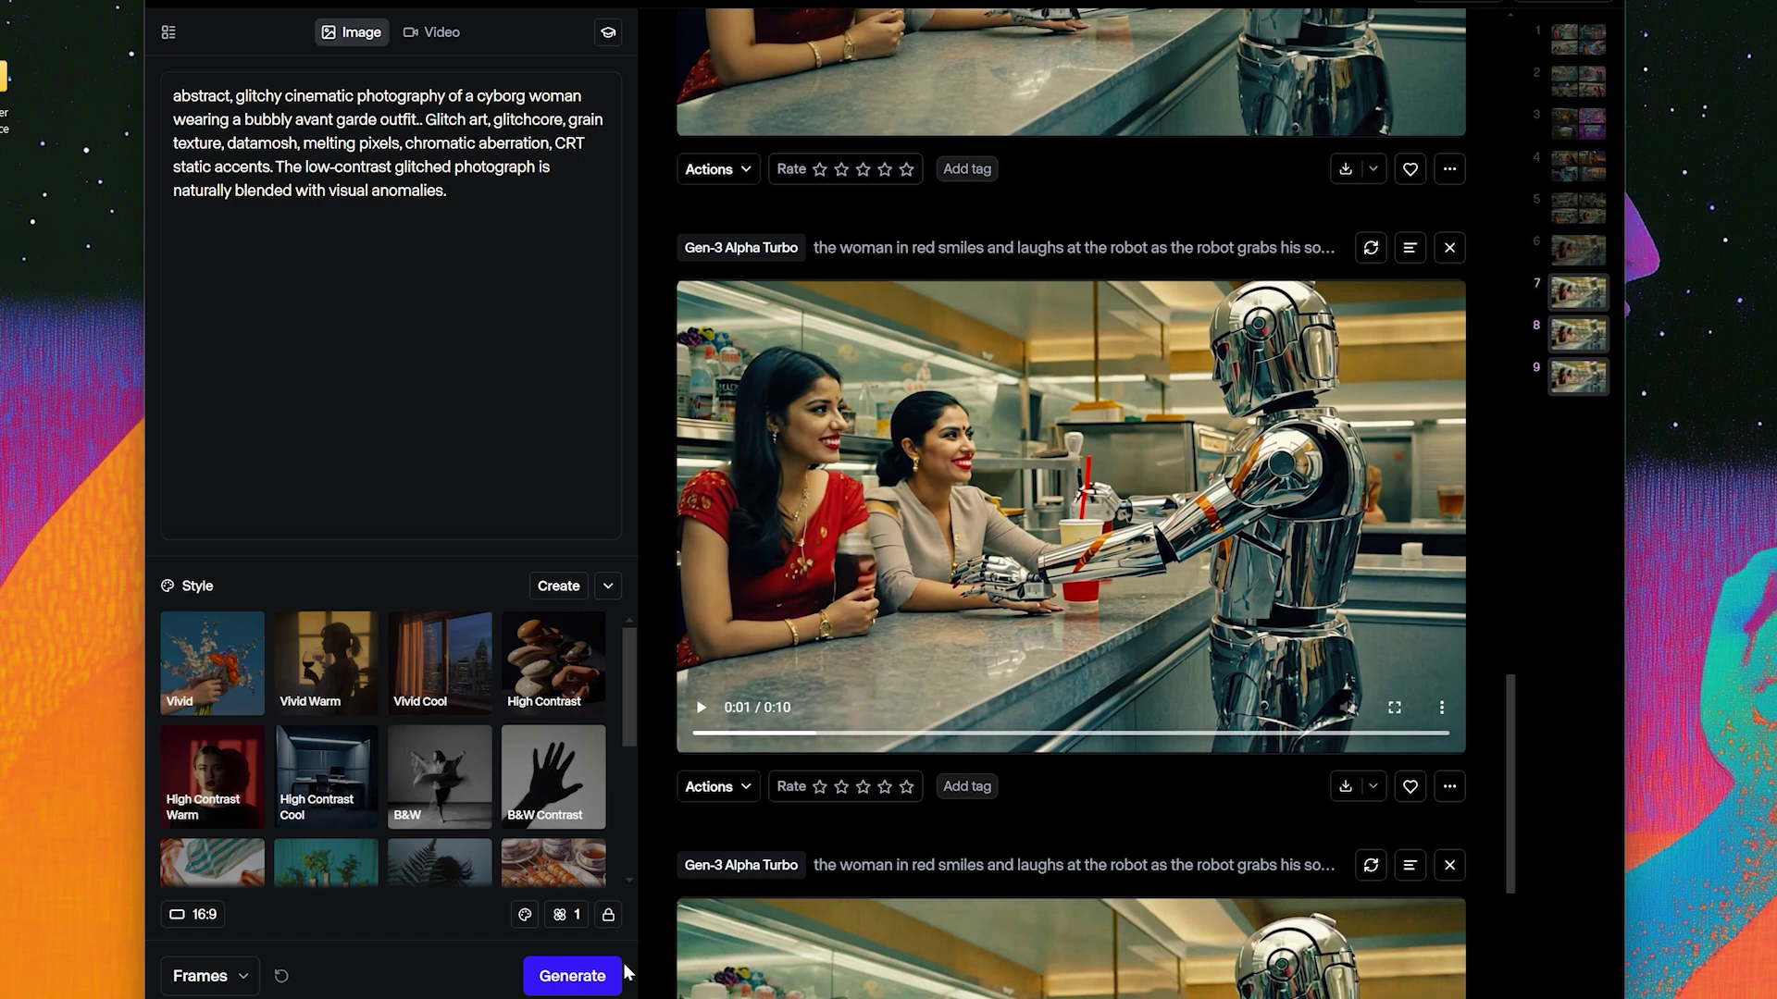
{"action": "left_click", "coordinate": [567, 914]}
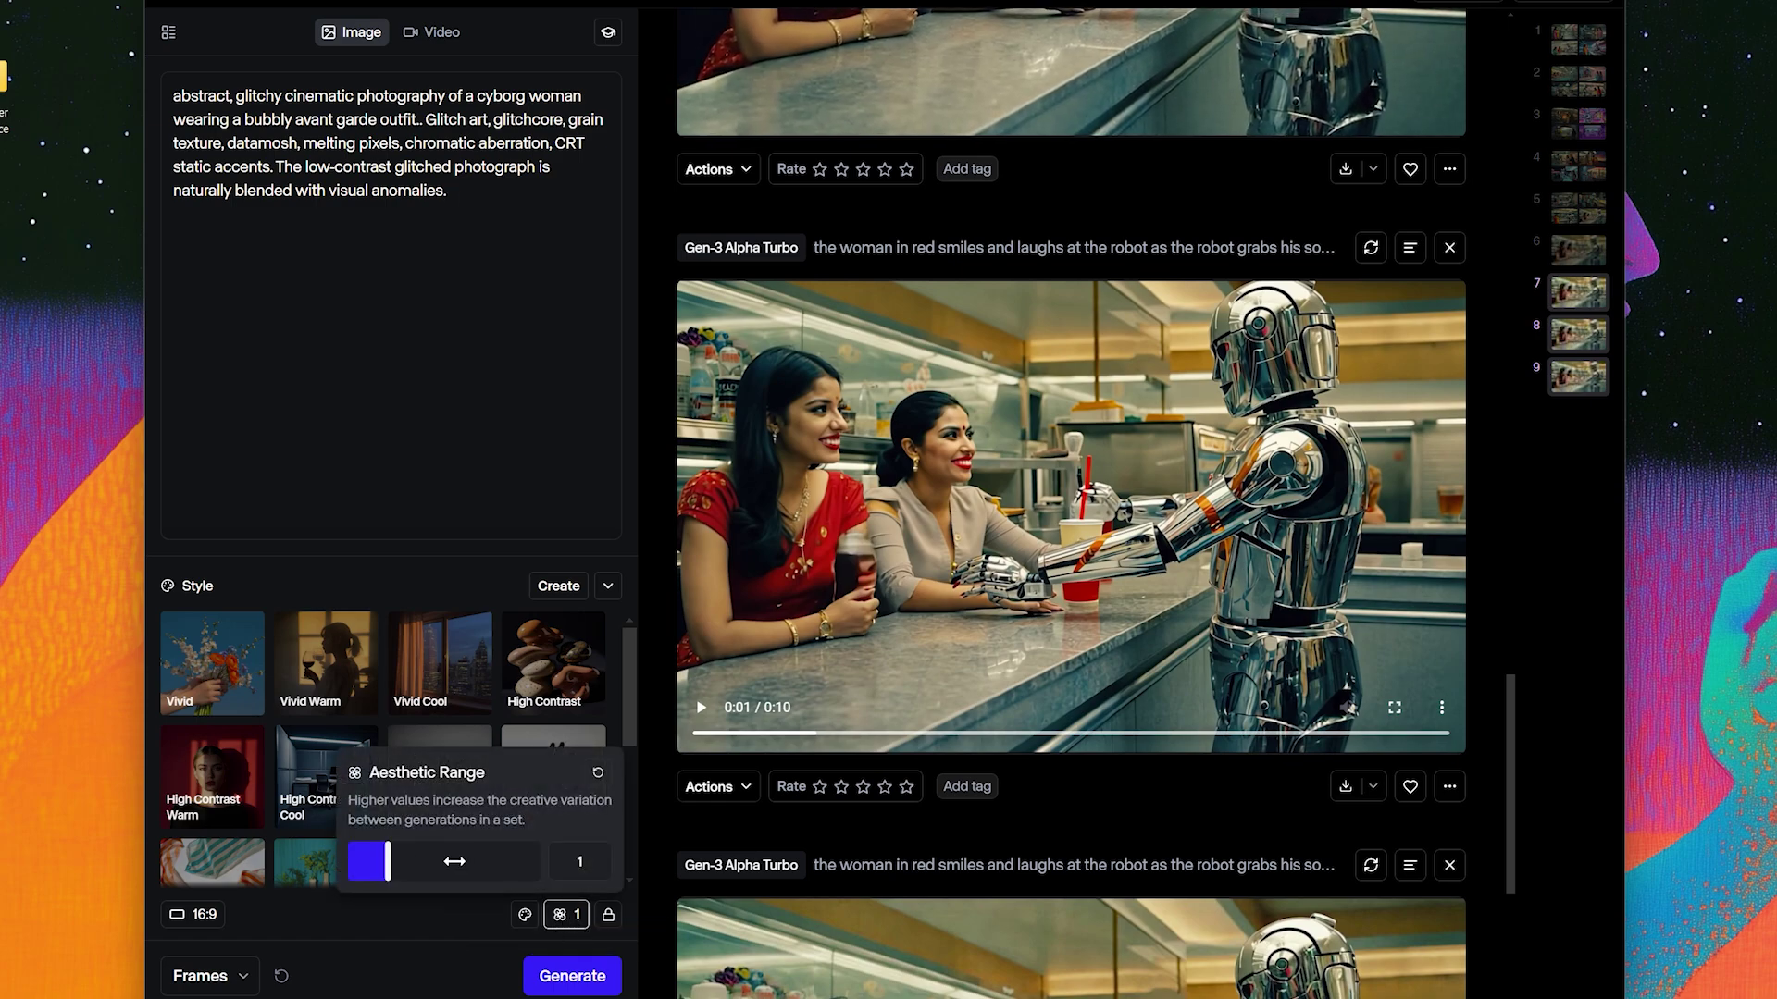
{"action": "left_click_drag", "start_coordinate": [454, 861], "coordinate": [468, 862]}
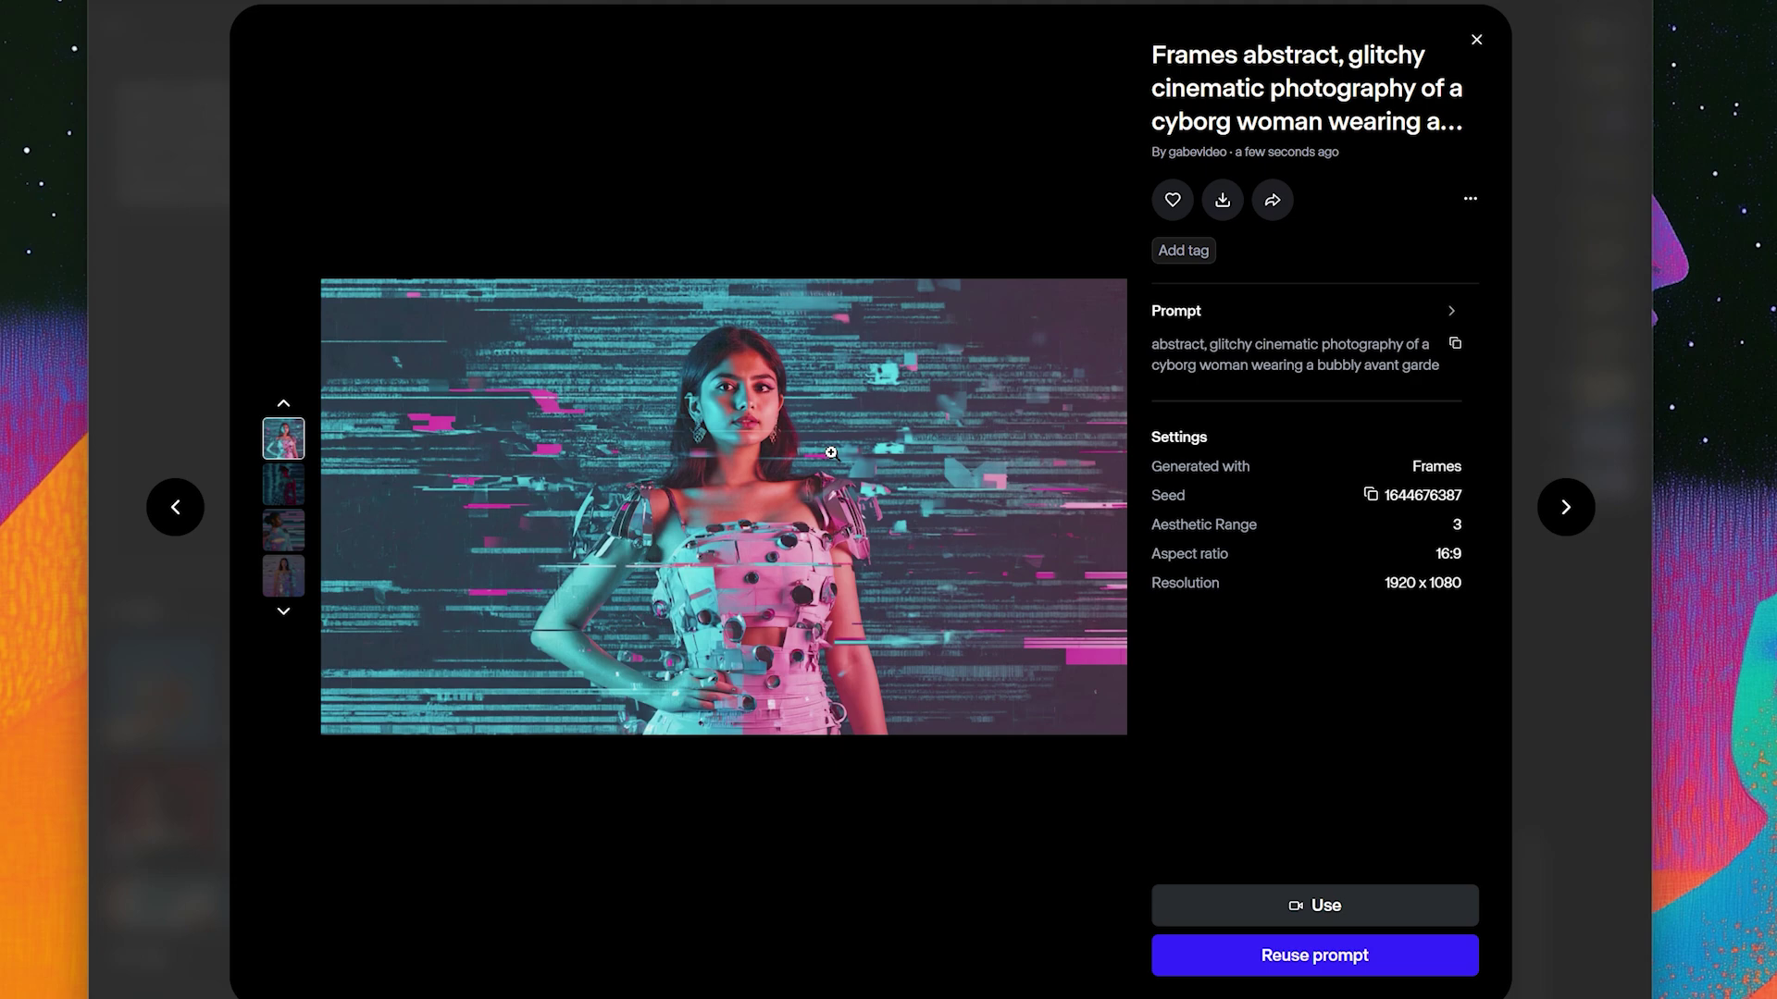
Step: View each newest cyborg-woman image full size, including the pink bubble dress and glitched monitor ones
{"action": "left_click", "coordinate": [1568, 511]}
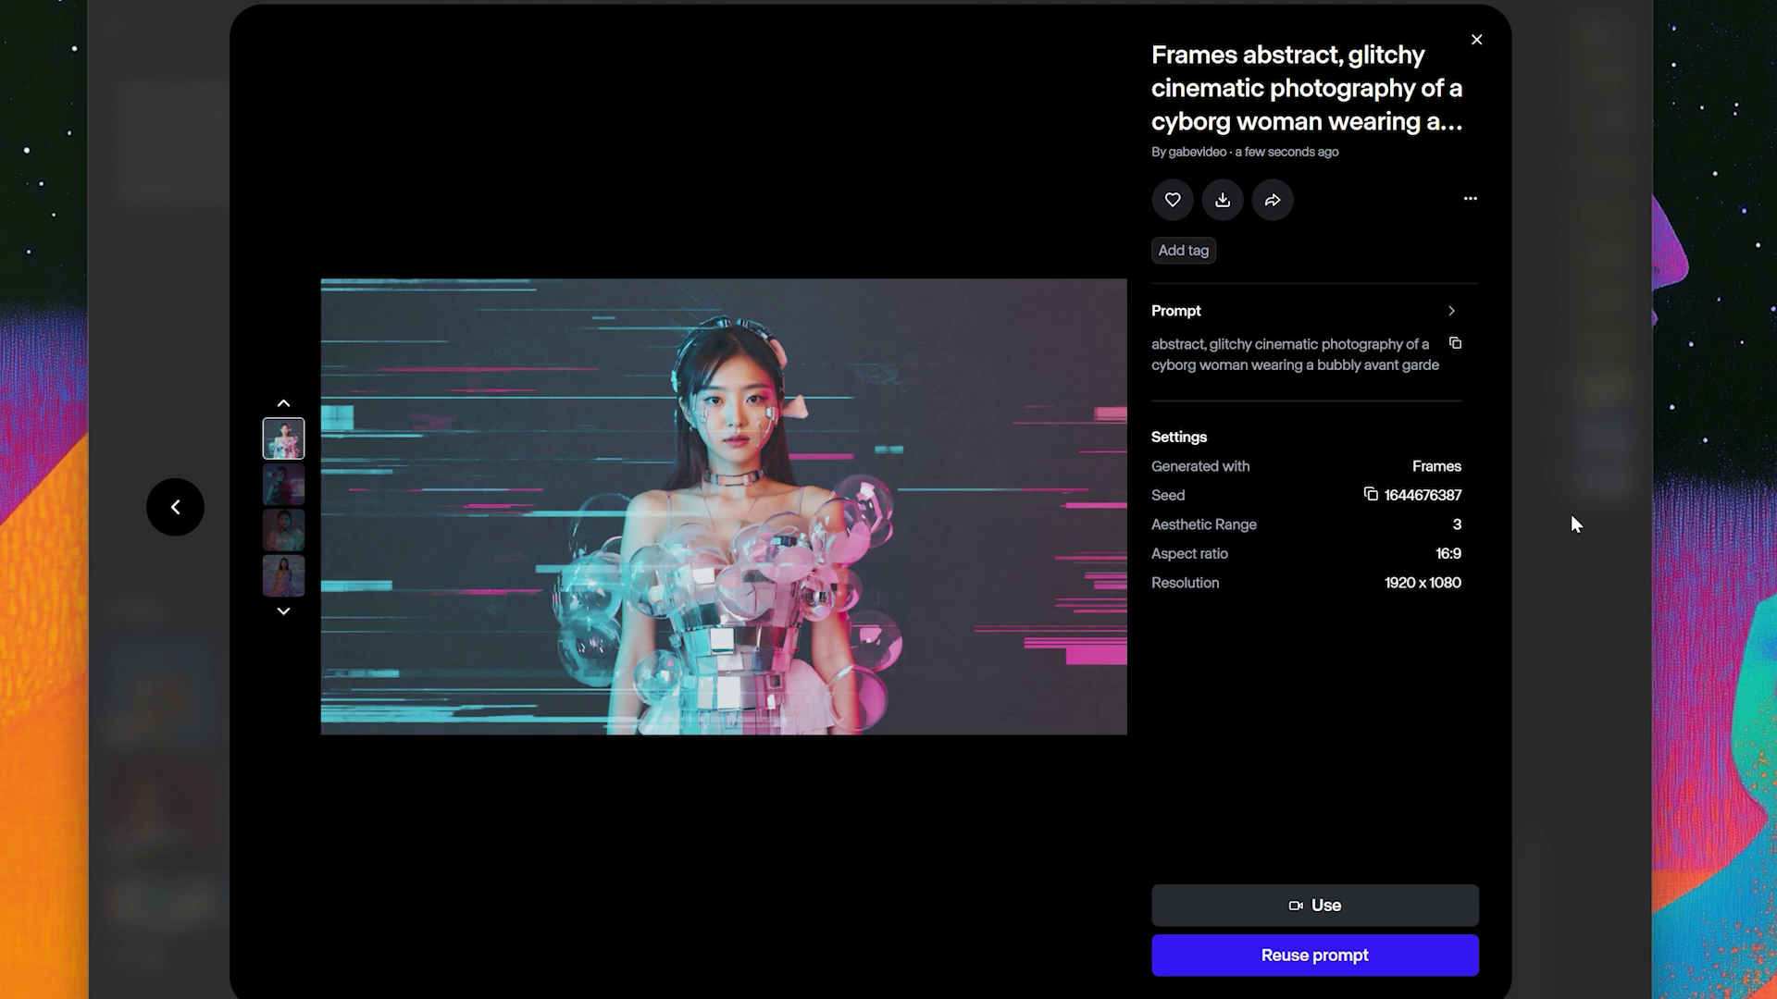
{"action": "left_click", "coordinate": [284, 484]}
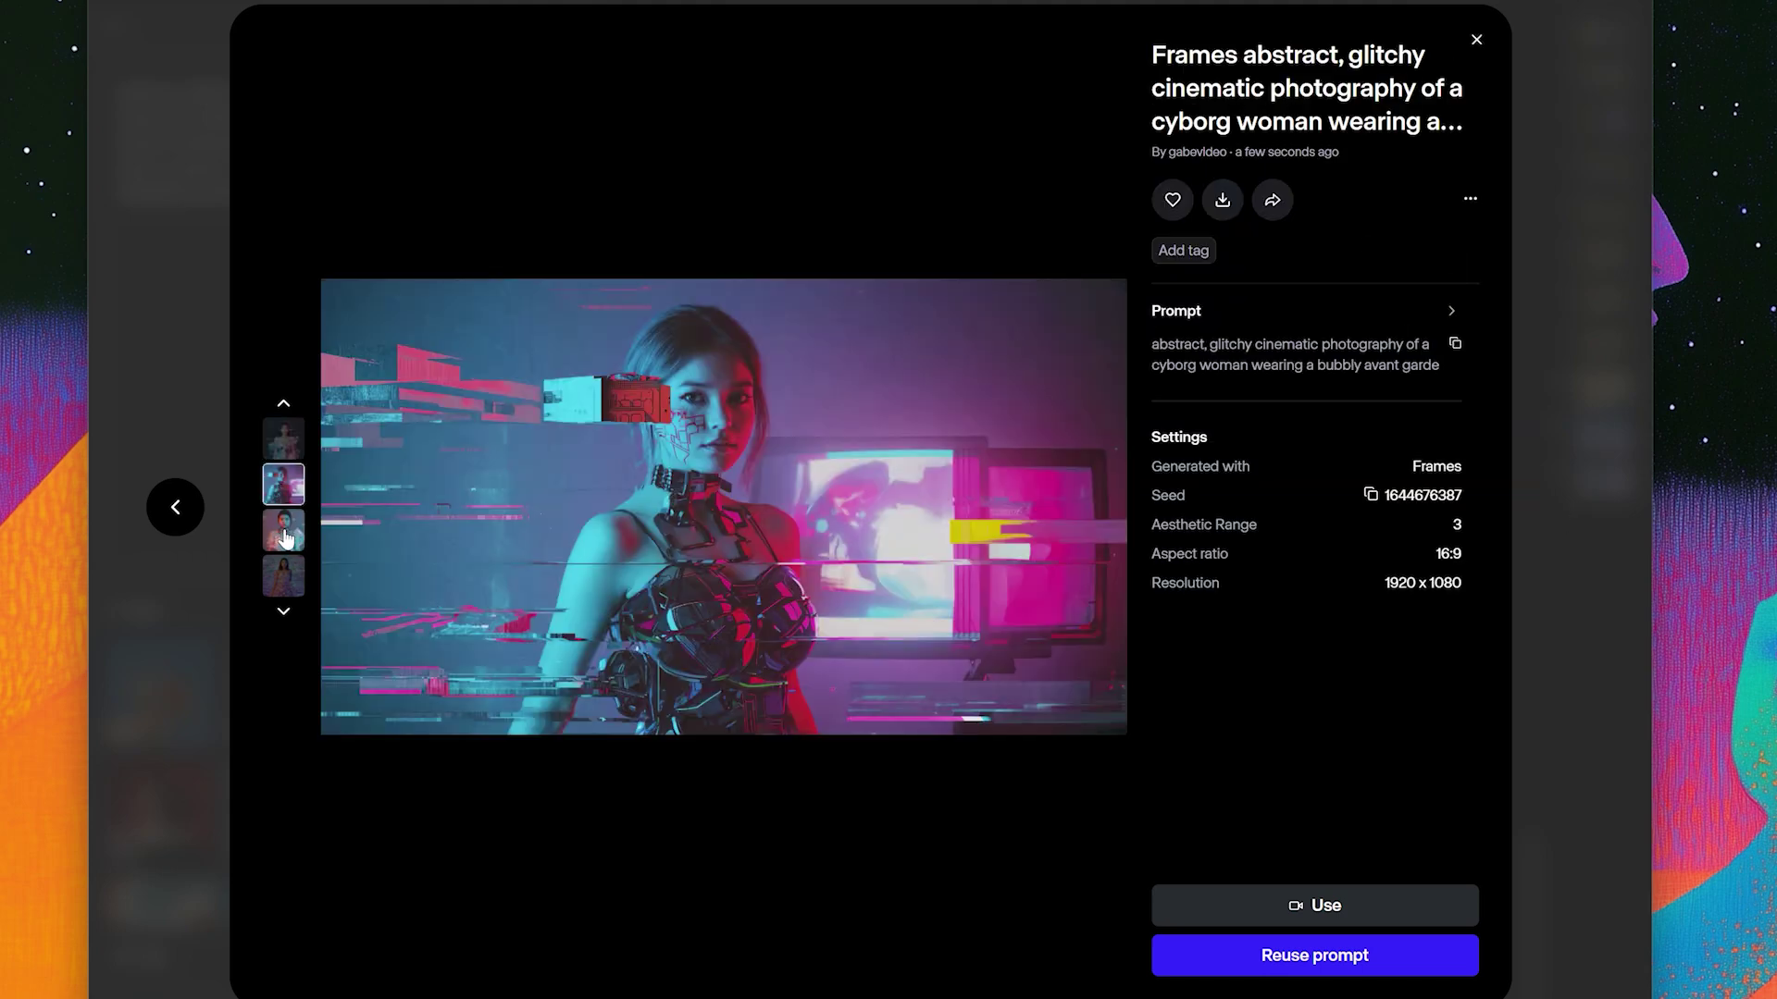
{"action": "left_click", "coordinate": [284, 535]}
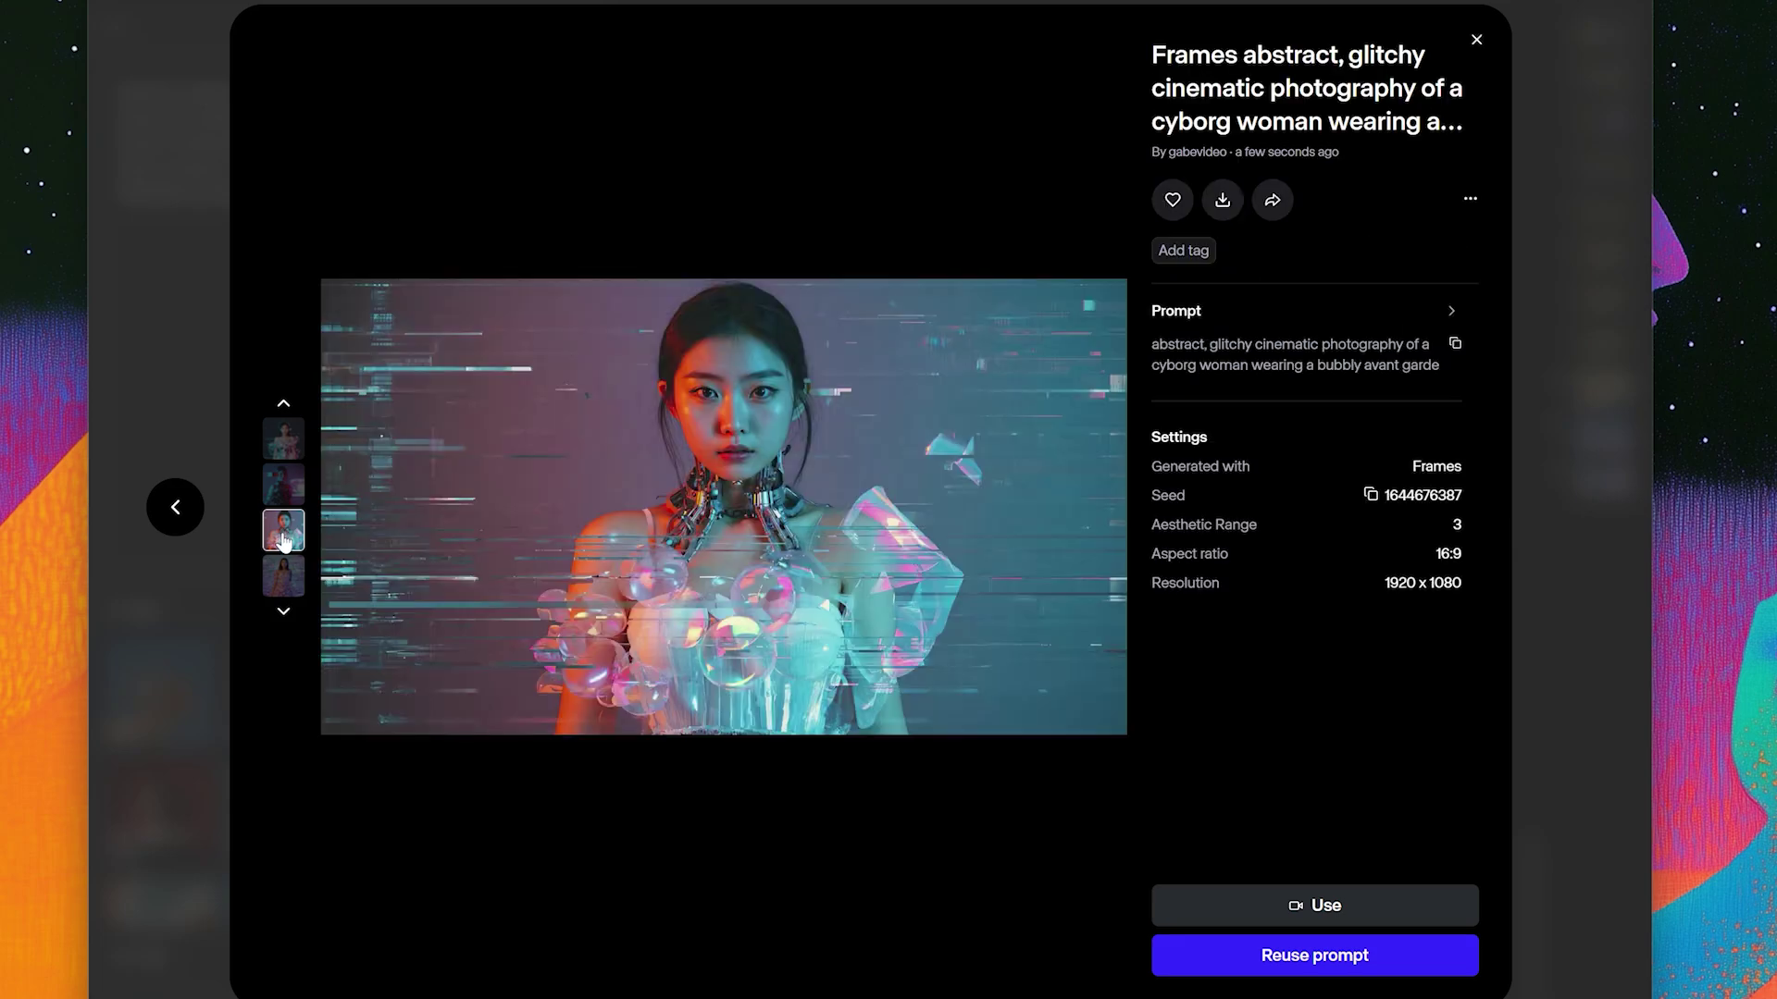
{"action": "left_click", "coordinate": [283, 583]}
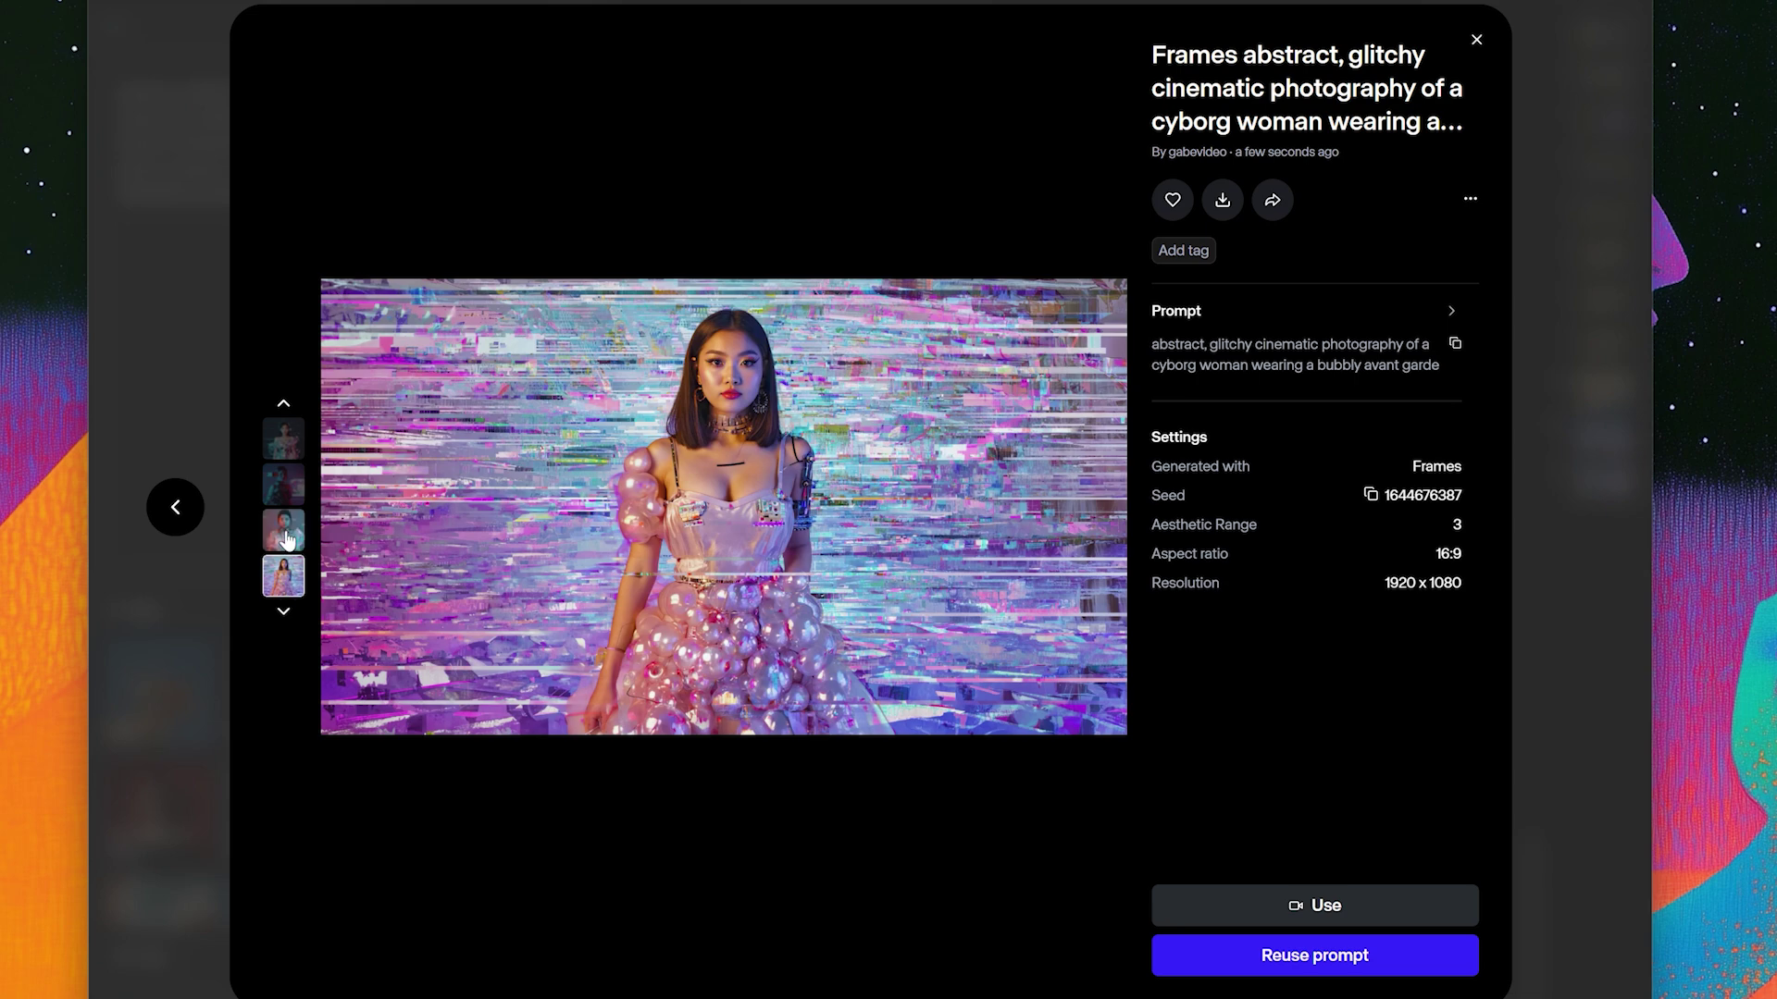
{"action": "left_click", "coordinate": [288, 542]}
{"action": "left_click", "coordinate": [291, 496]}
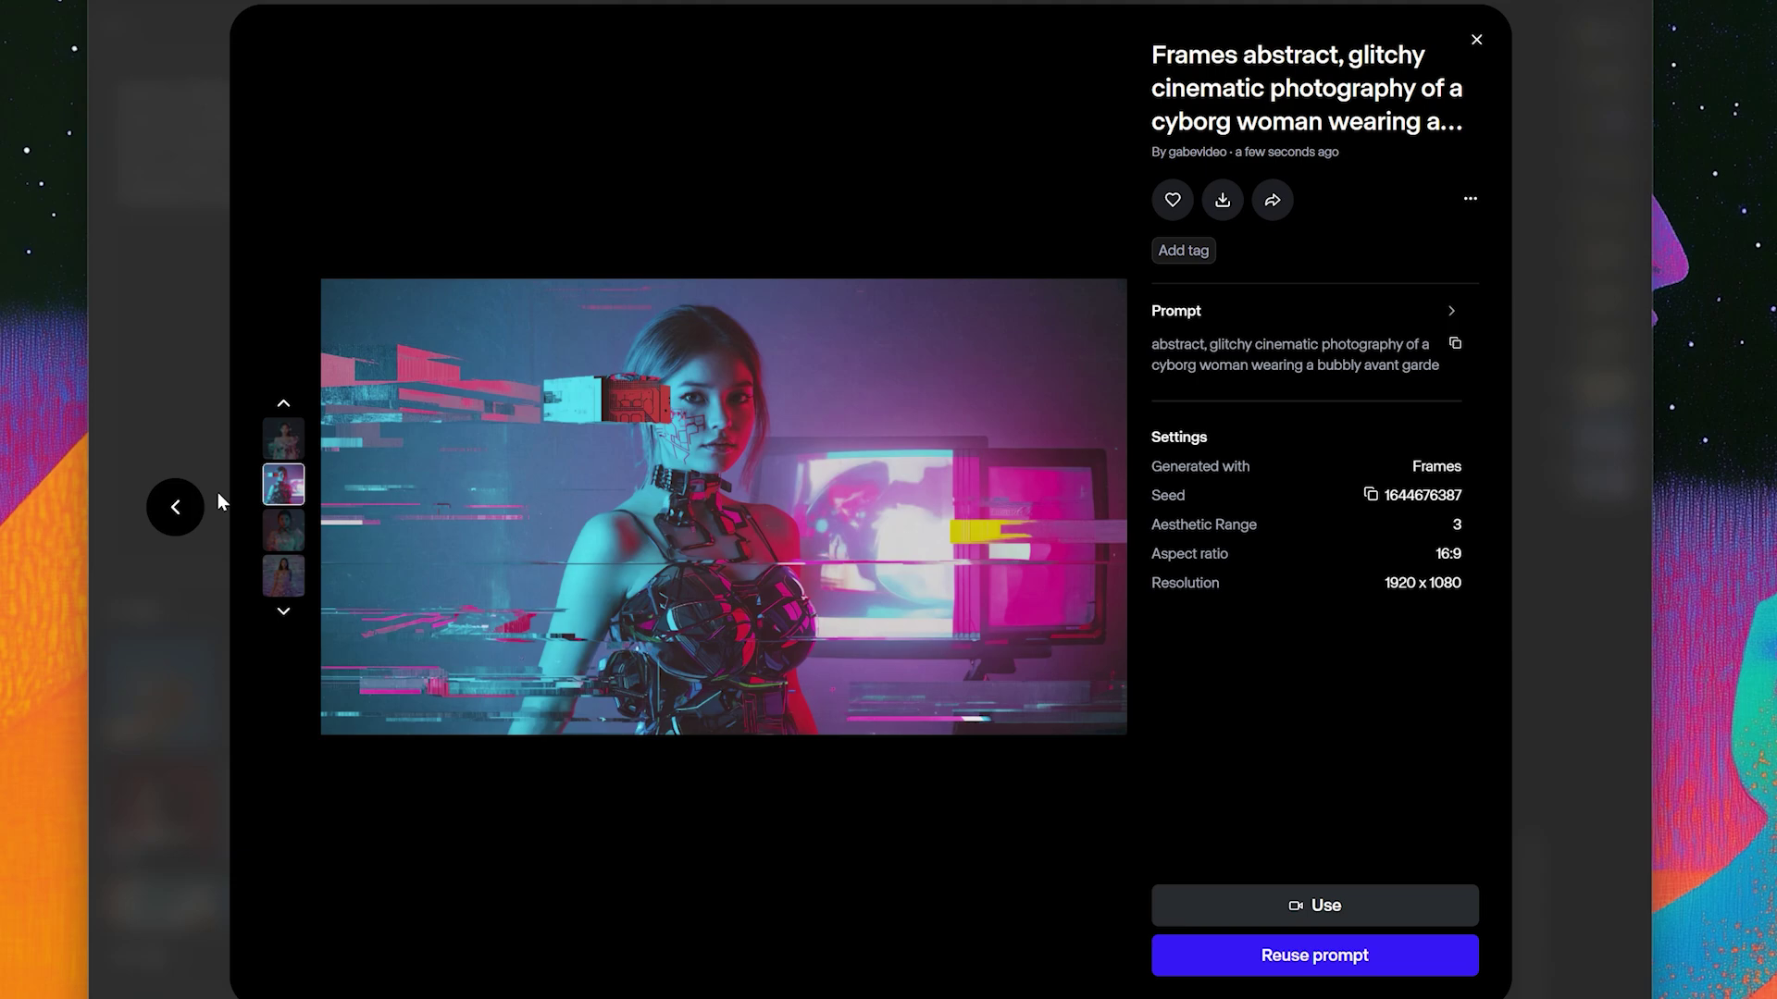
{"action": "left_click", "coordinate": [176, 509]}
Step: Close the viewer and open the earlier set's metallic sphere-dress image full size
{"action": "left_click", "coordinate": [1604, 81]}
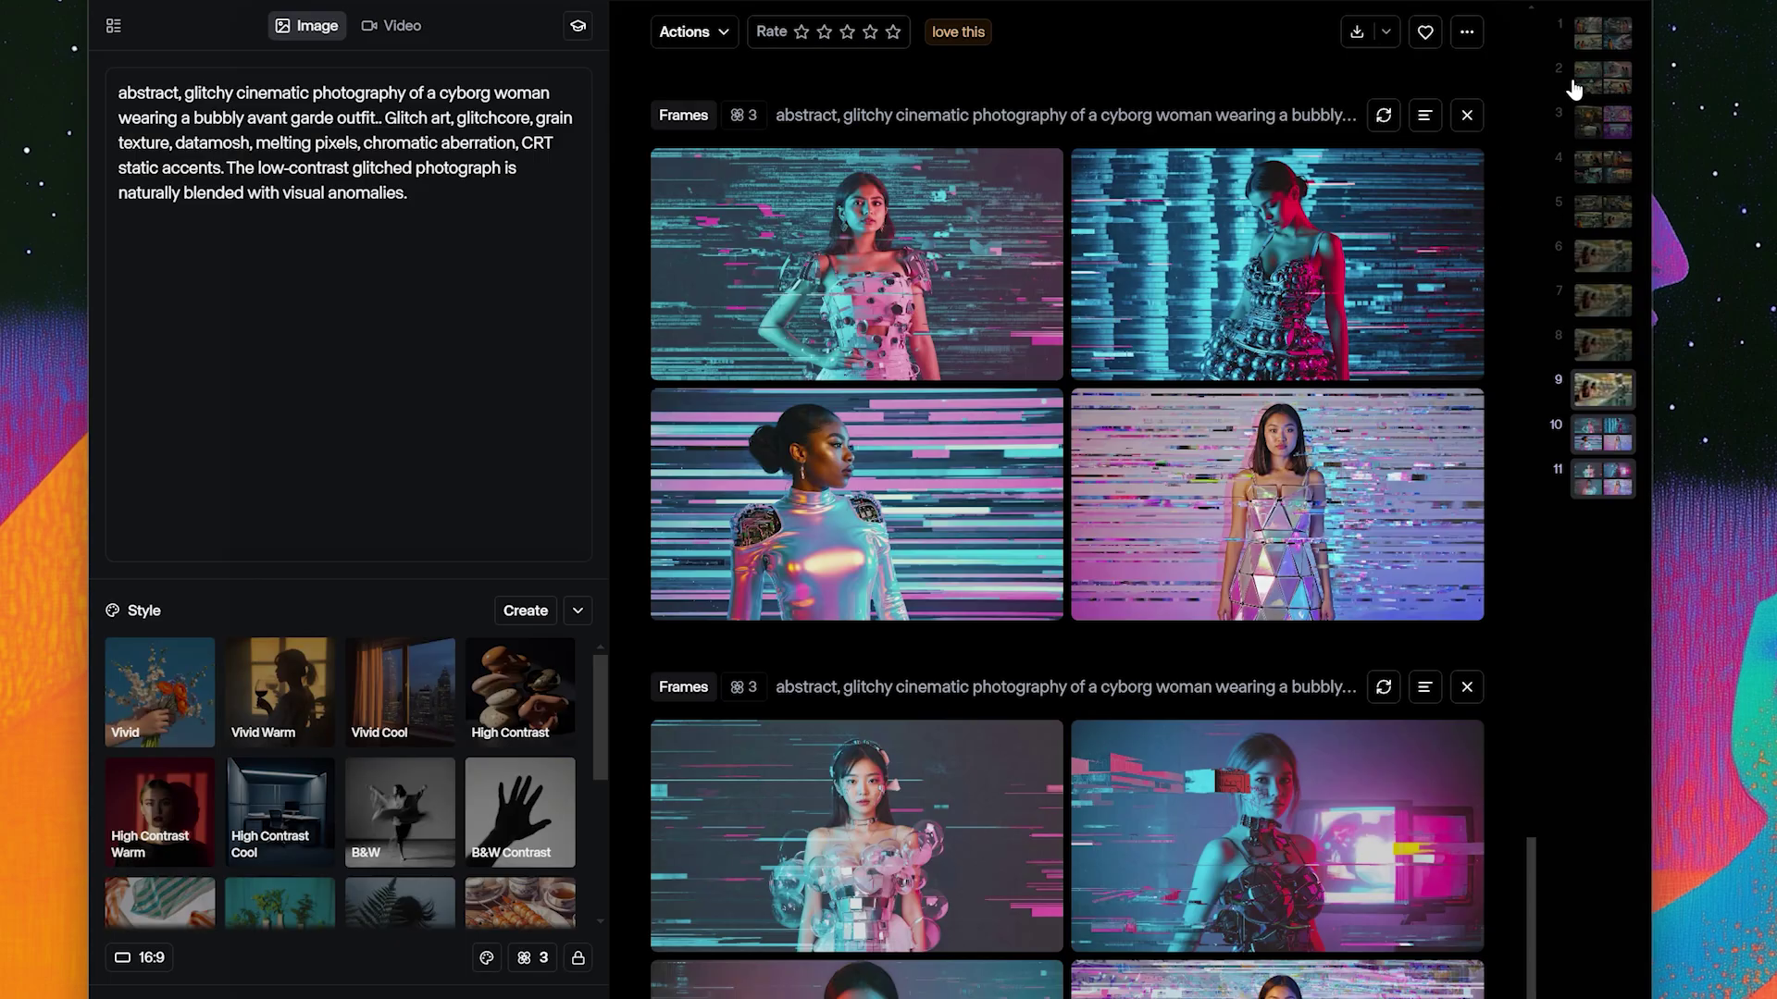
{"action": "scroll", "coordinate": [1243, 385], "scroll_direction": "down", "scroll_amount": 3}
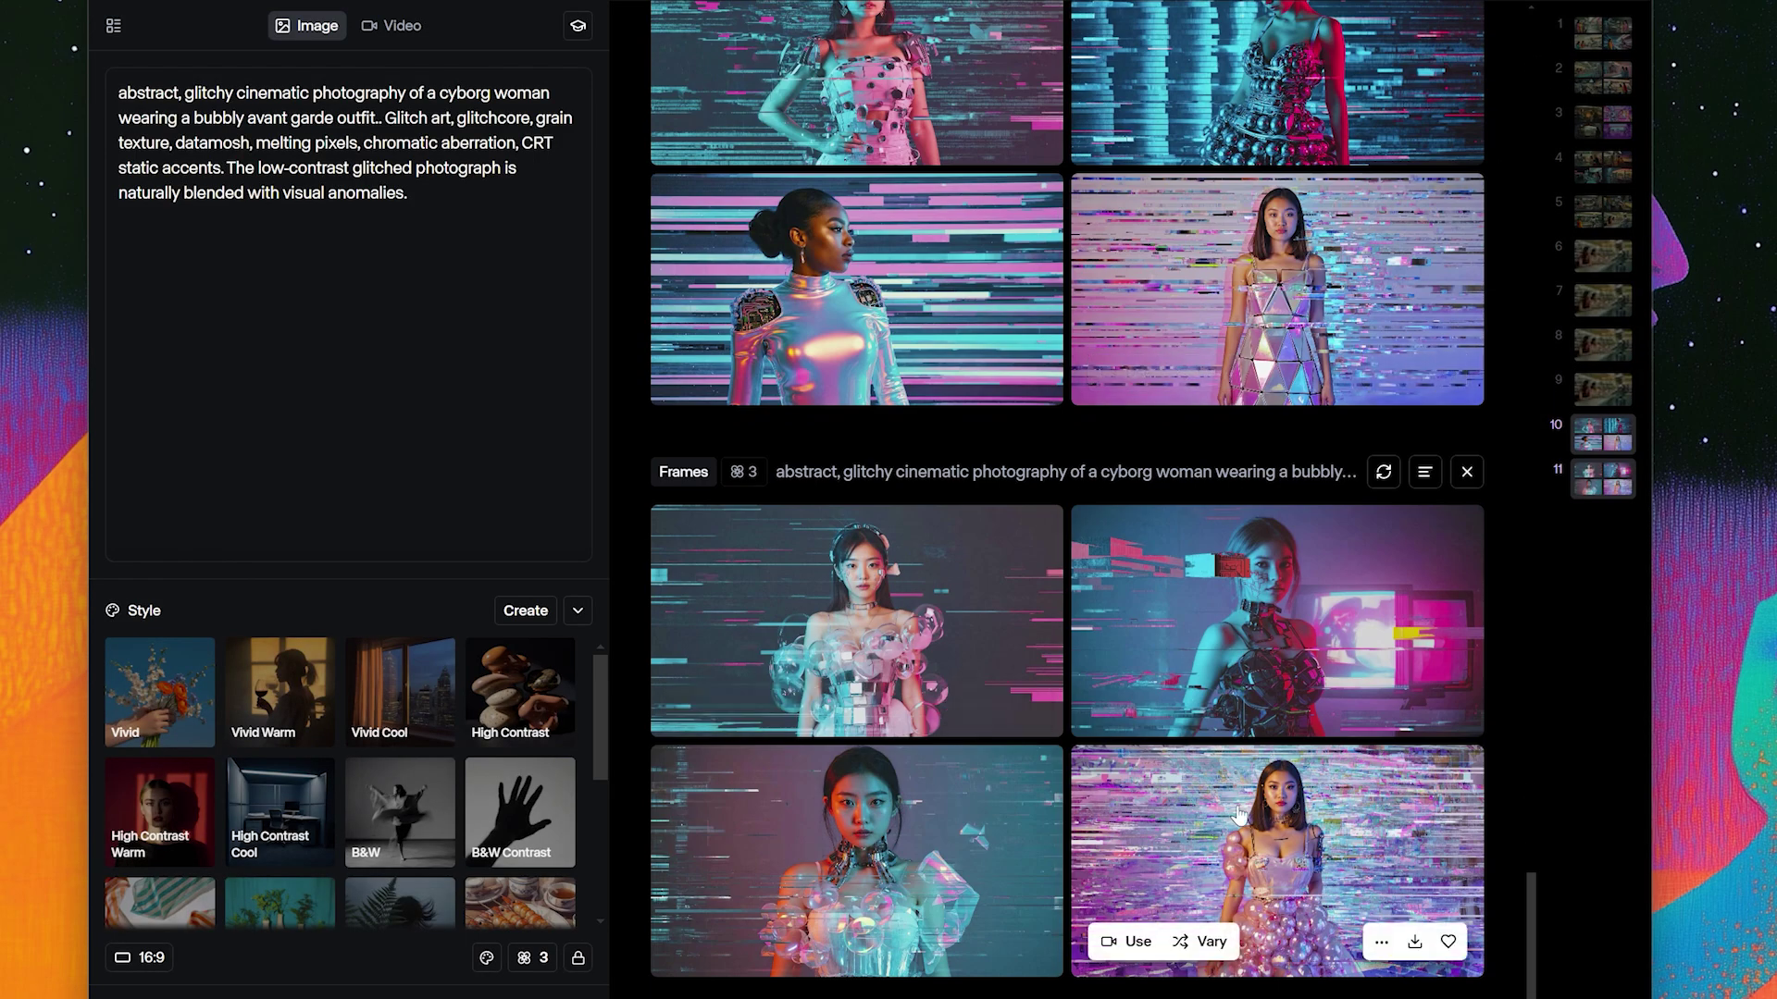
{"action": "scroll", "coordinate": [1018, 388], "scroll_direction": "up", "scroll_amount": 3}
{"action": "left_click", "coordinate": [1214, 340]}
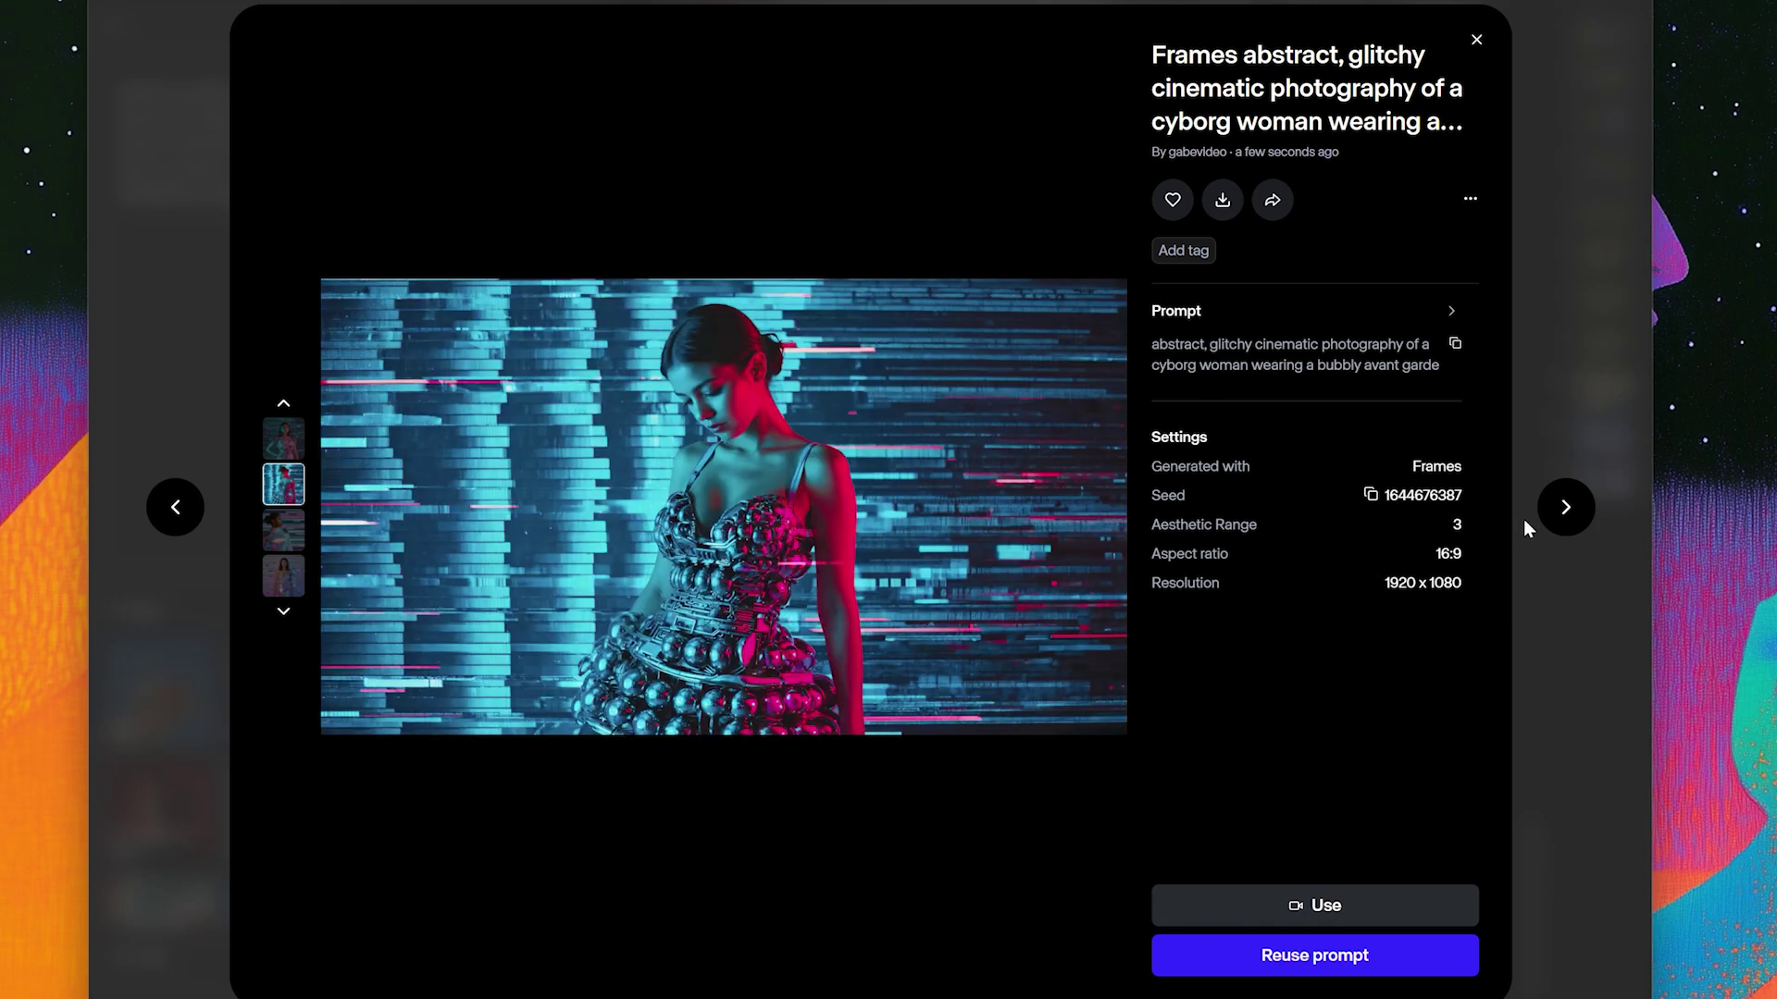
Step: Step through the earlier set's silver-suit and mirrored triangle dress images, then move to the next set
{"action": "left_click", "coordinate": [1568, 508]}
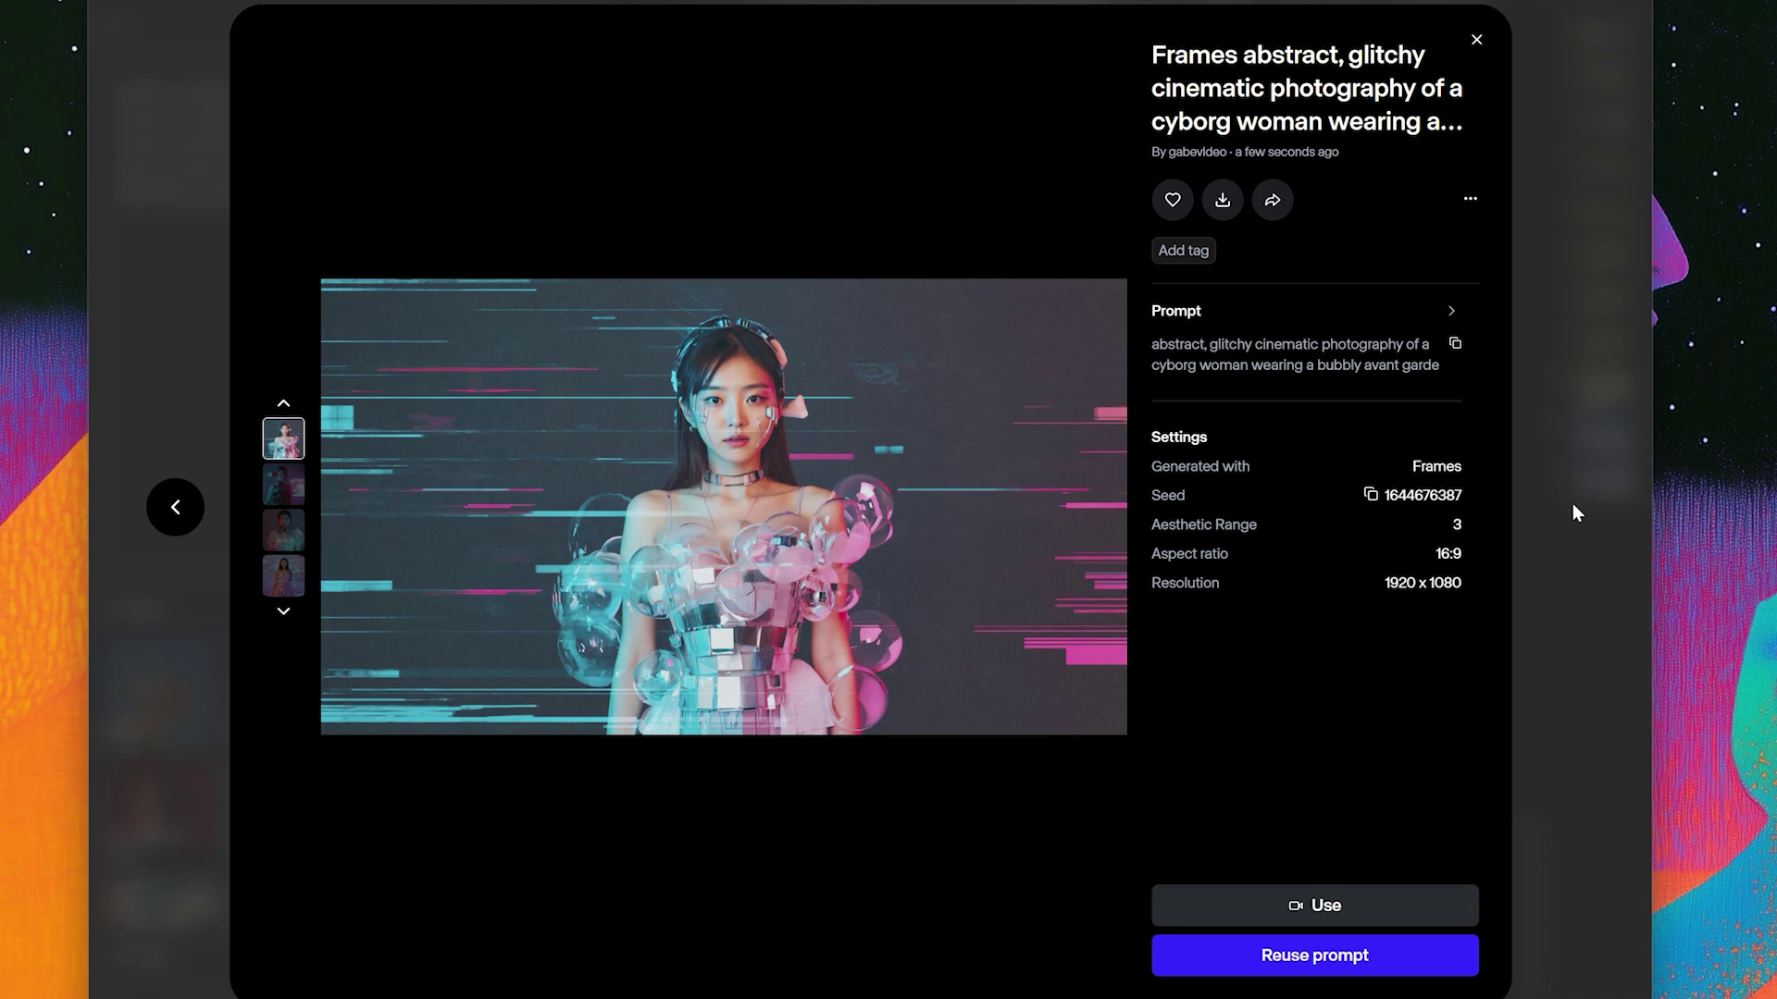
{"action": "left_click", "coordinate": [175, 508]}
{"action": "left_click", "coordinate": [295, 495]}
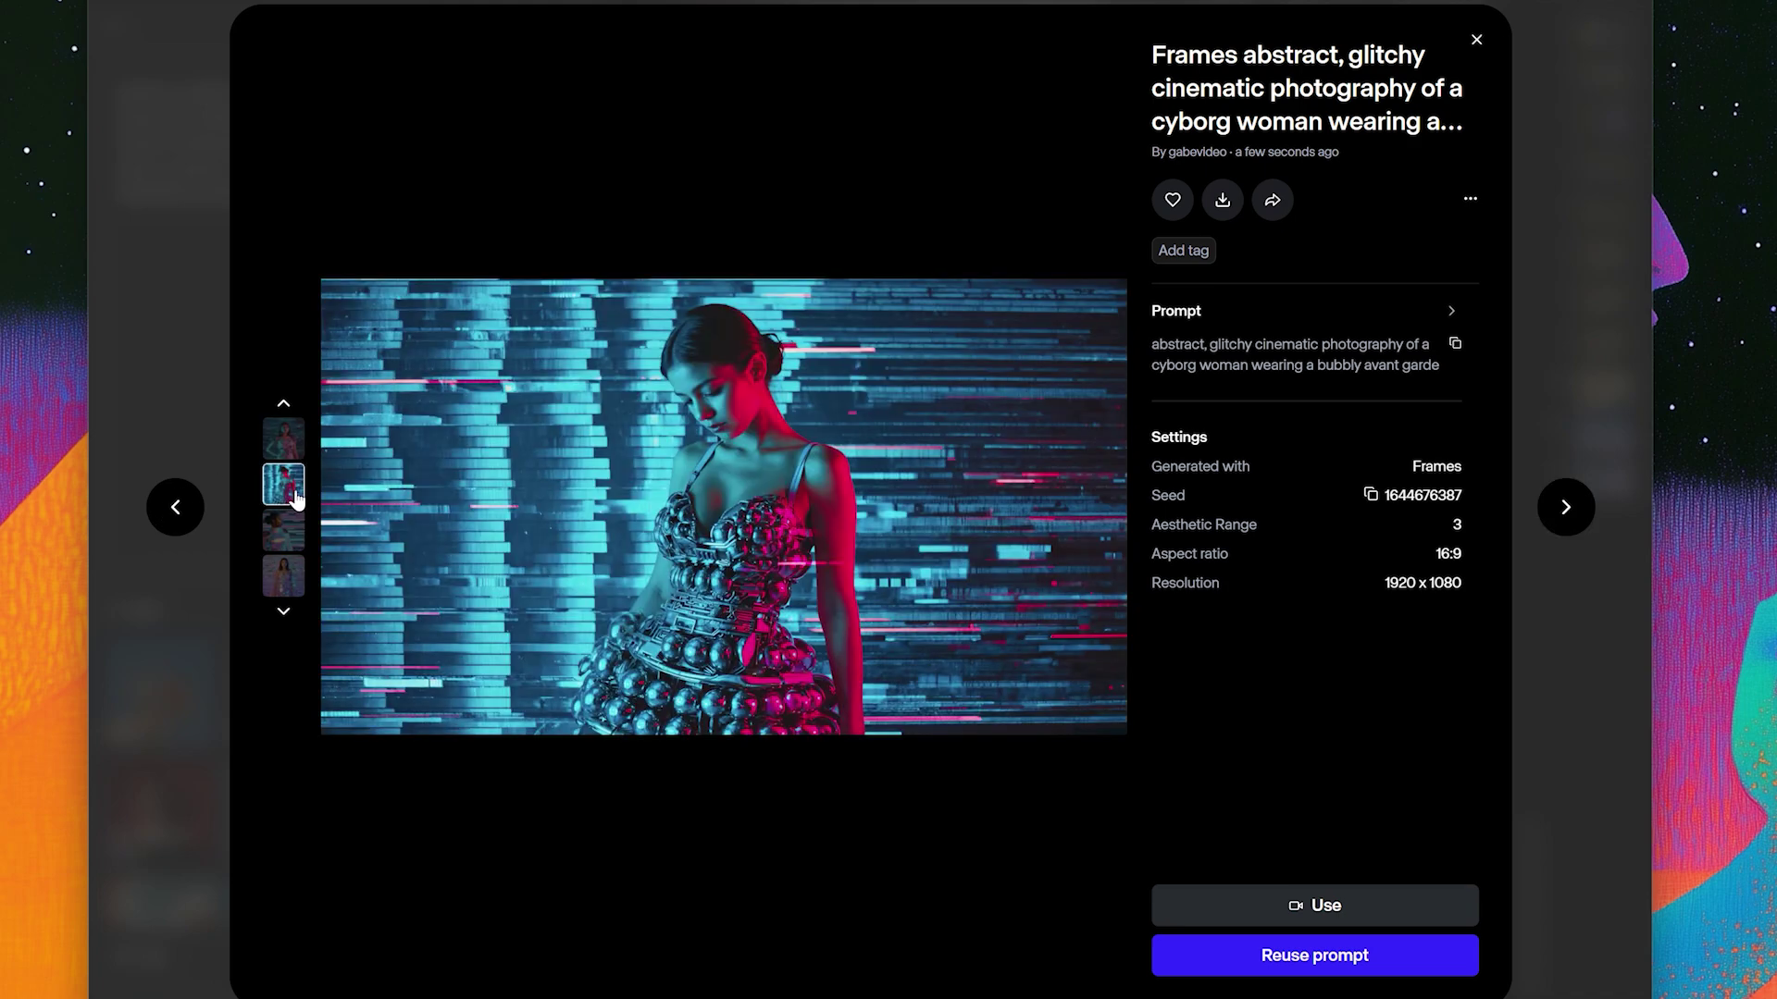
{"action": "left_click", "coordinate": [295, 546]}
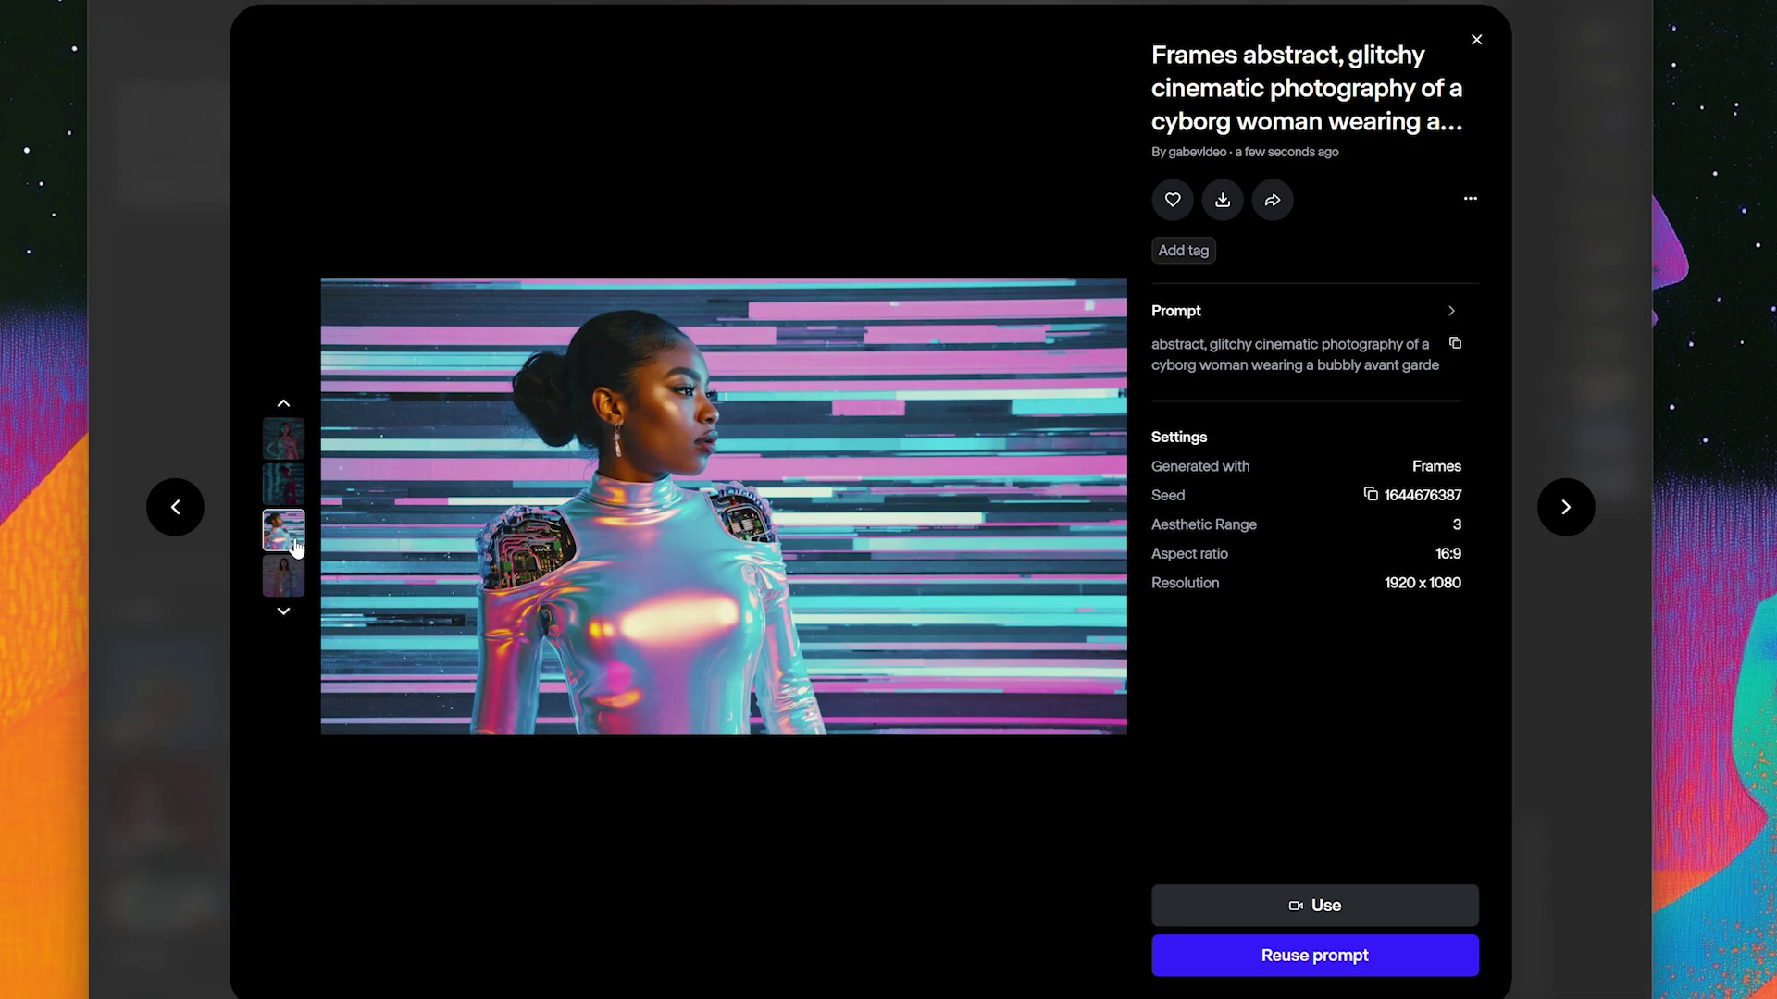
{"action": "left_click", "coordinate": [292, 585]}
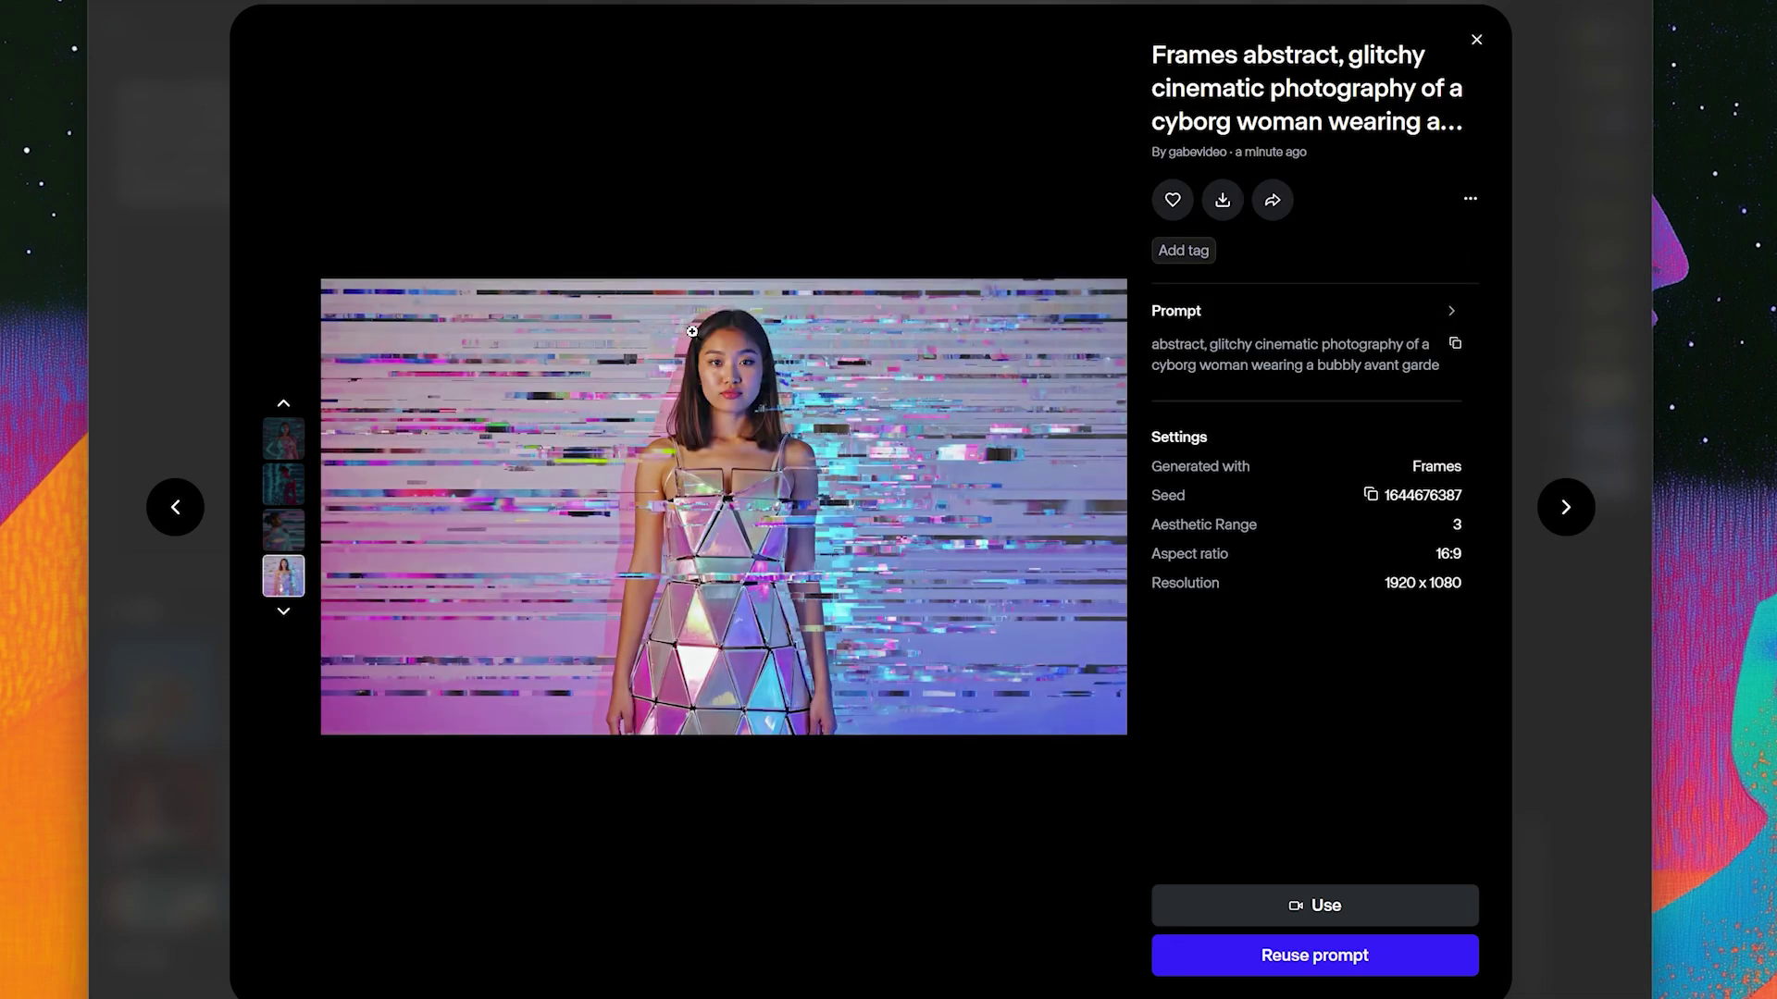
{"action": "left_click", "coordinate": [286, 620]}
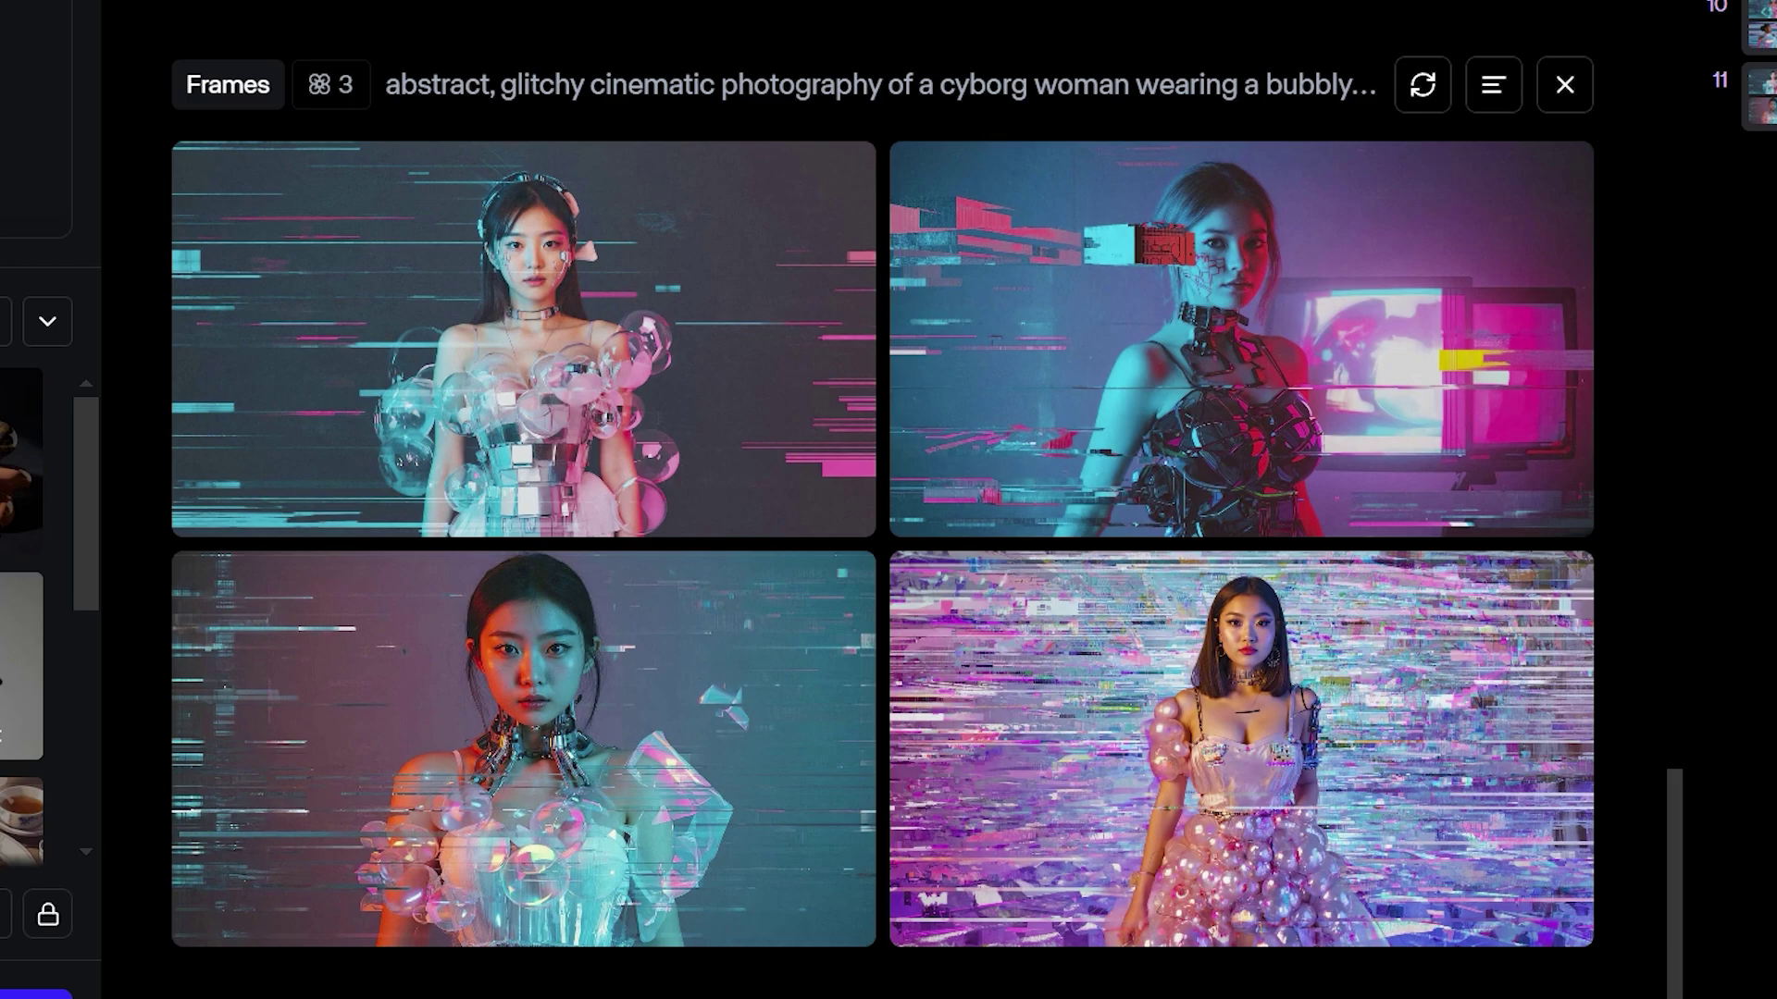
Step: Vary the cyborg woman with the glitched pink monitor into four new images and review the grid
{"action": "mouse_move", "coordinate": [1173, 396]}
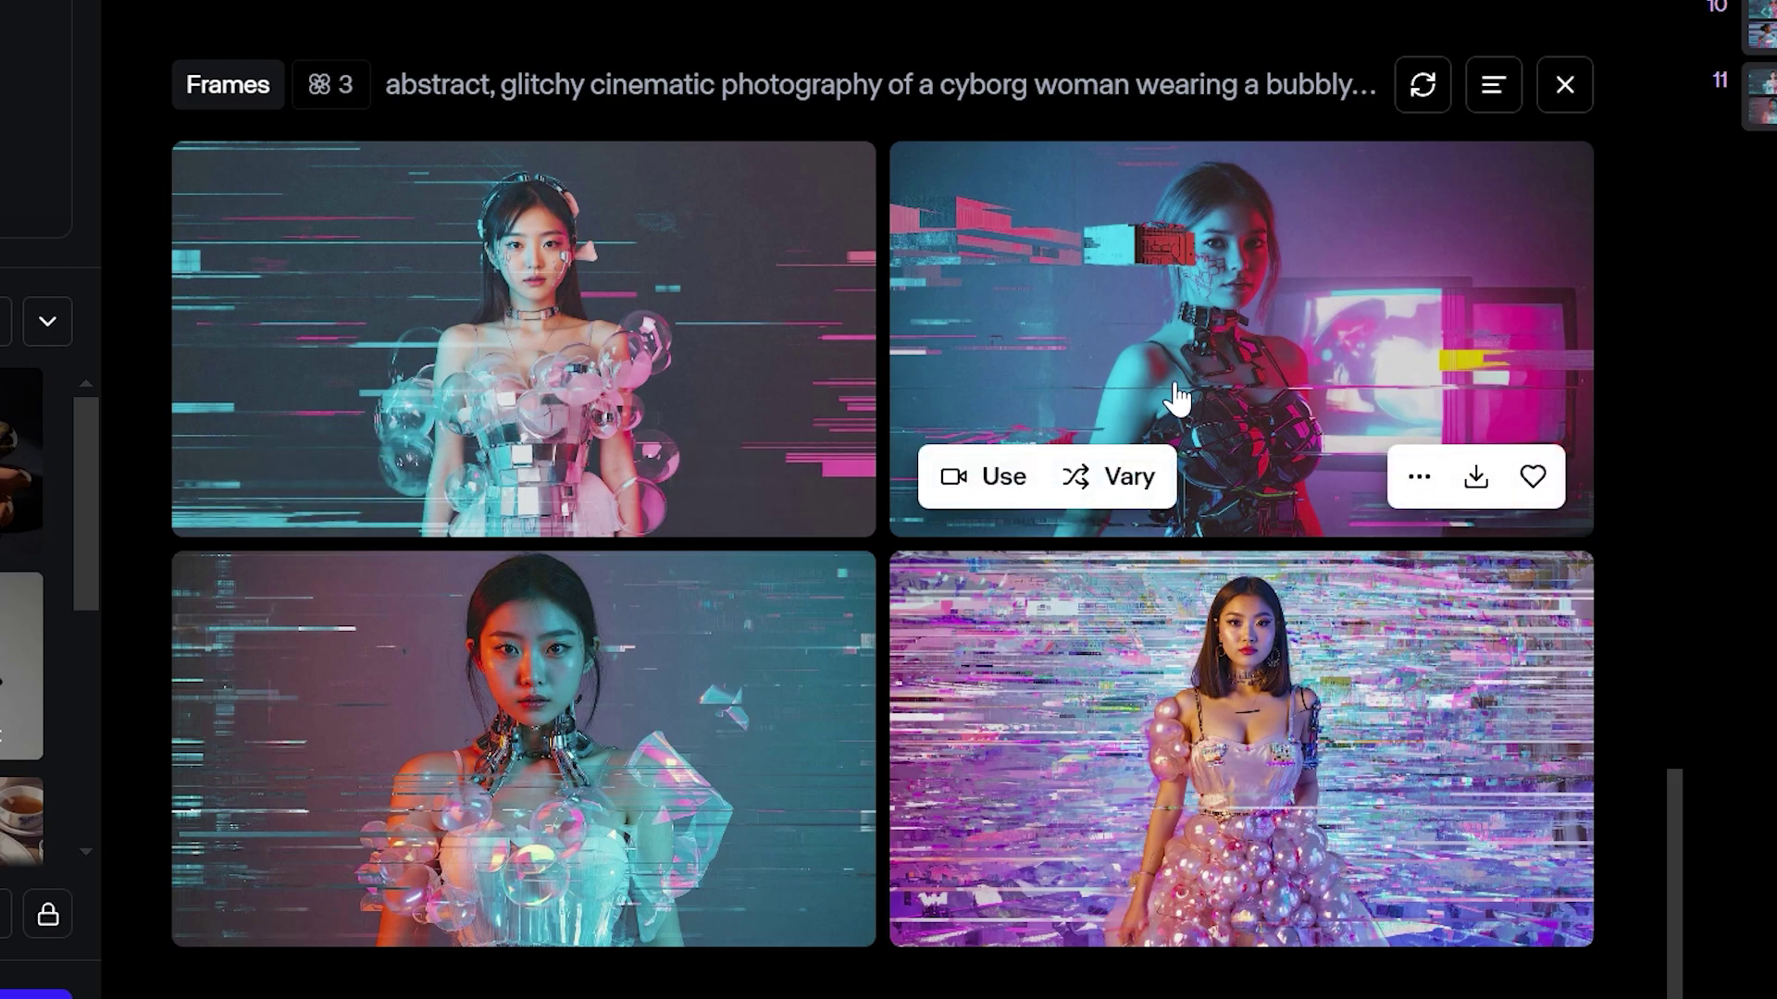
{"action": "left_click", "coordinate": [1127, 479]}
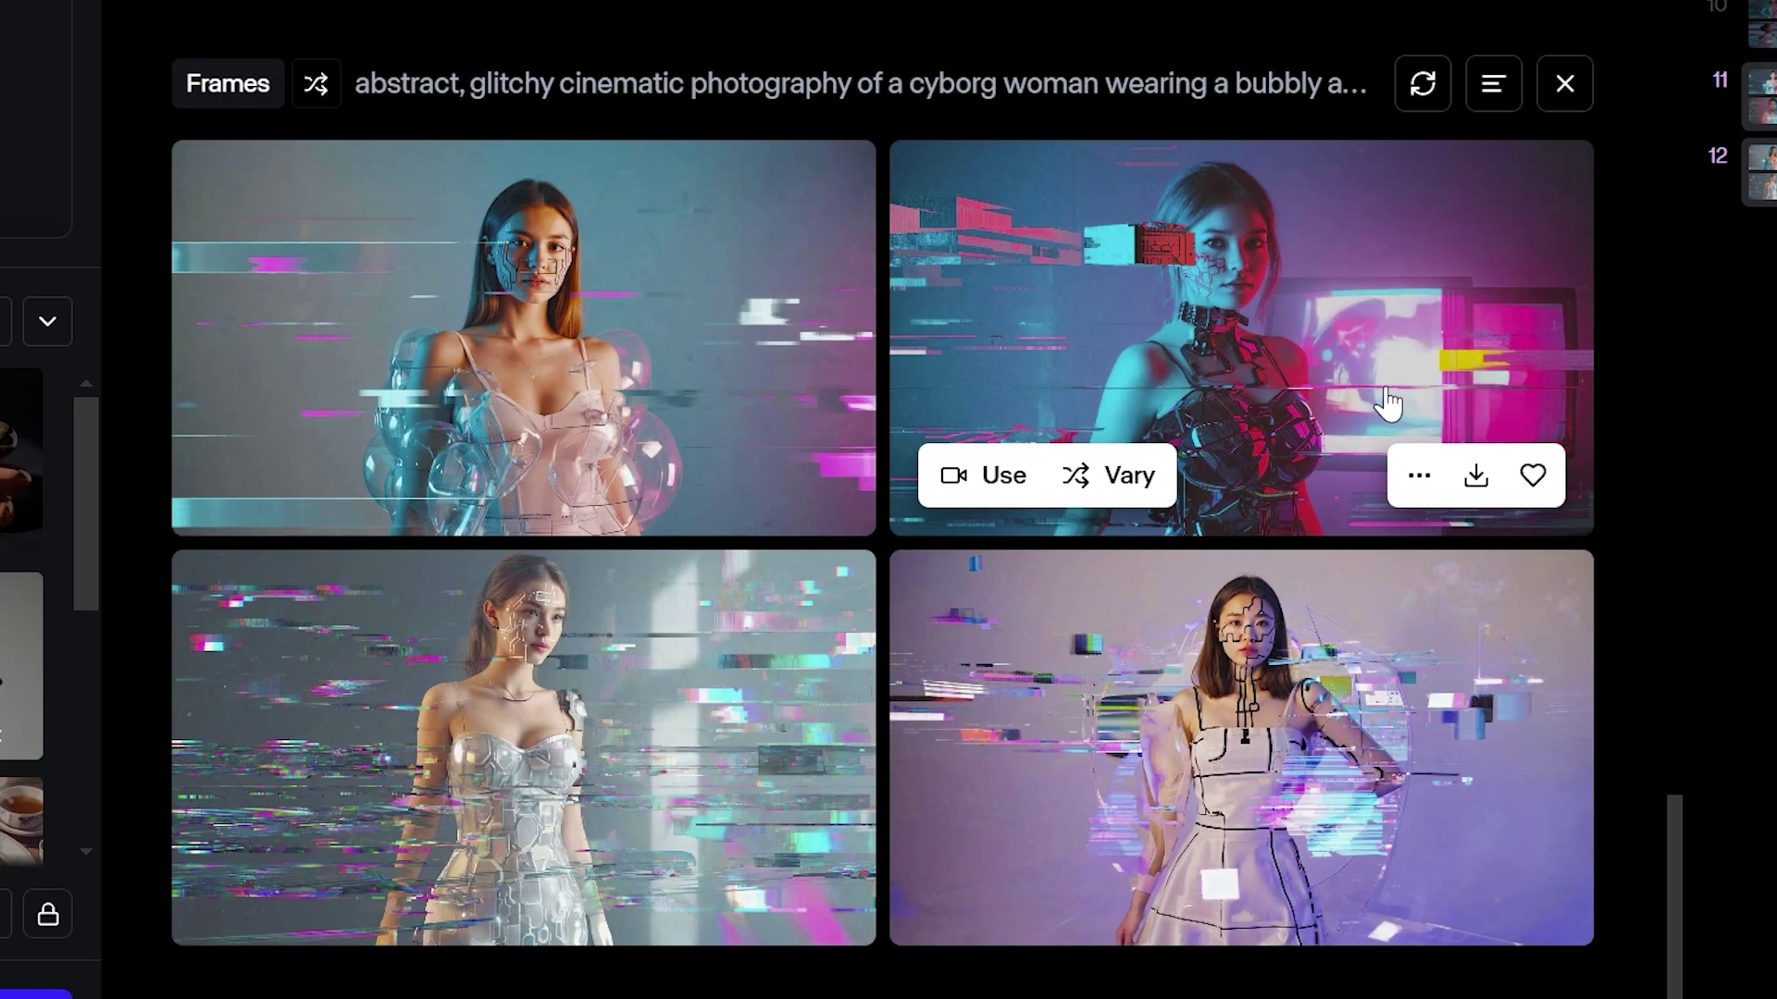
{"action": "scroll", "coordinate": [1388, 404], "scroll_direction": "up", "scroll_amount": 5}
{"action": "scroll", "coordinate": [1251, 242], "scroll_direction": "down", "scroll_amount": 5}
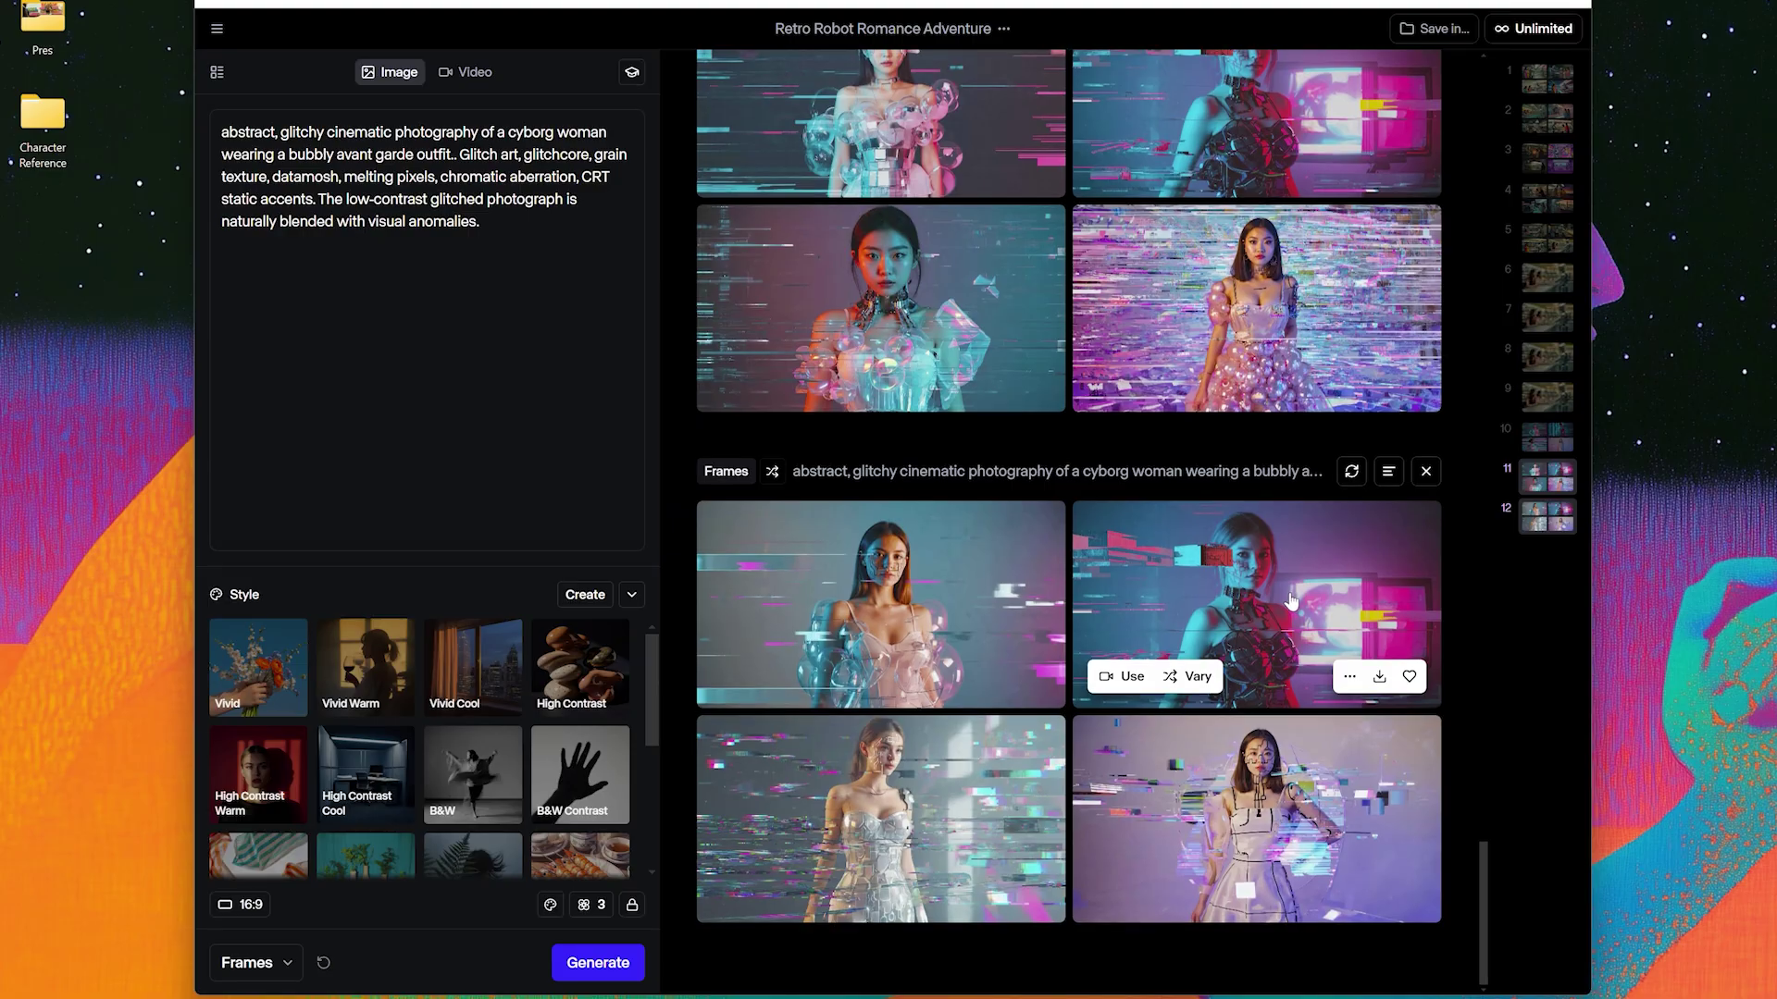
{"action": "scroll", "coordinate": [1307, 333], "scroll_direction": "up", "scroll_amount": 2}
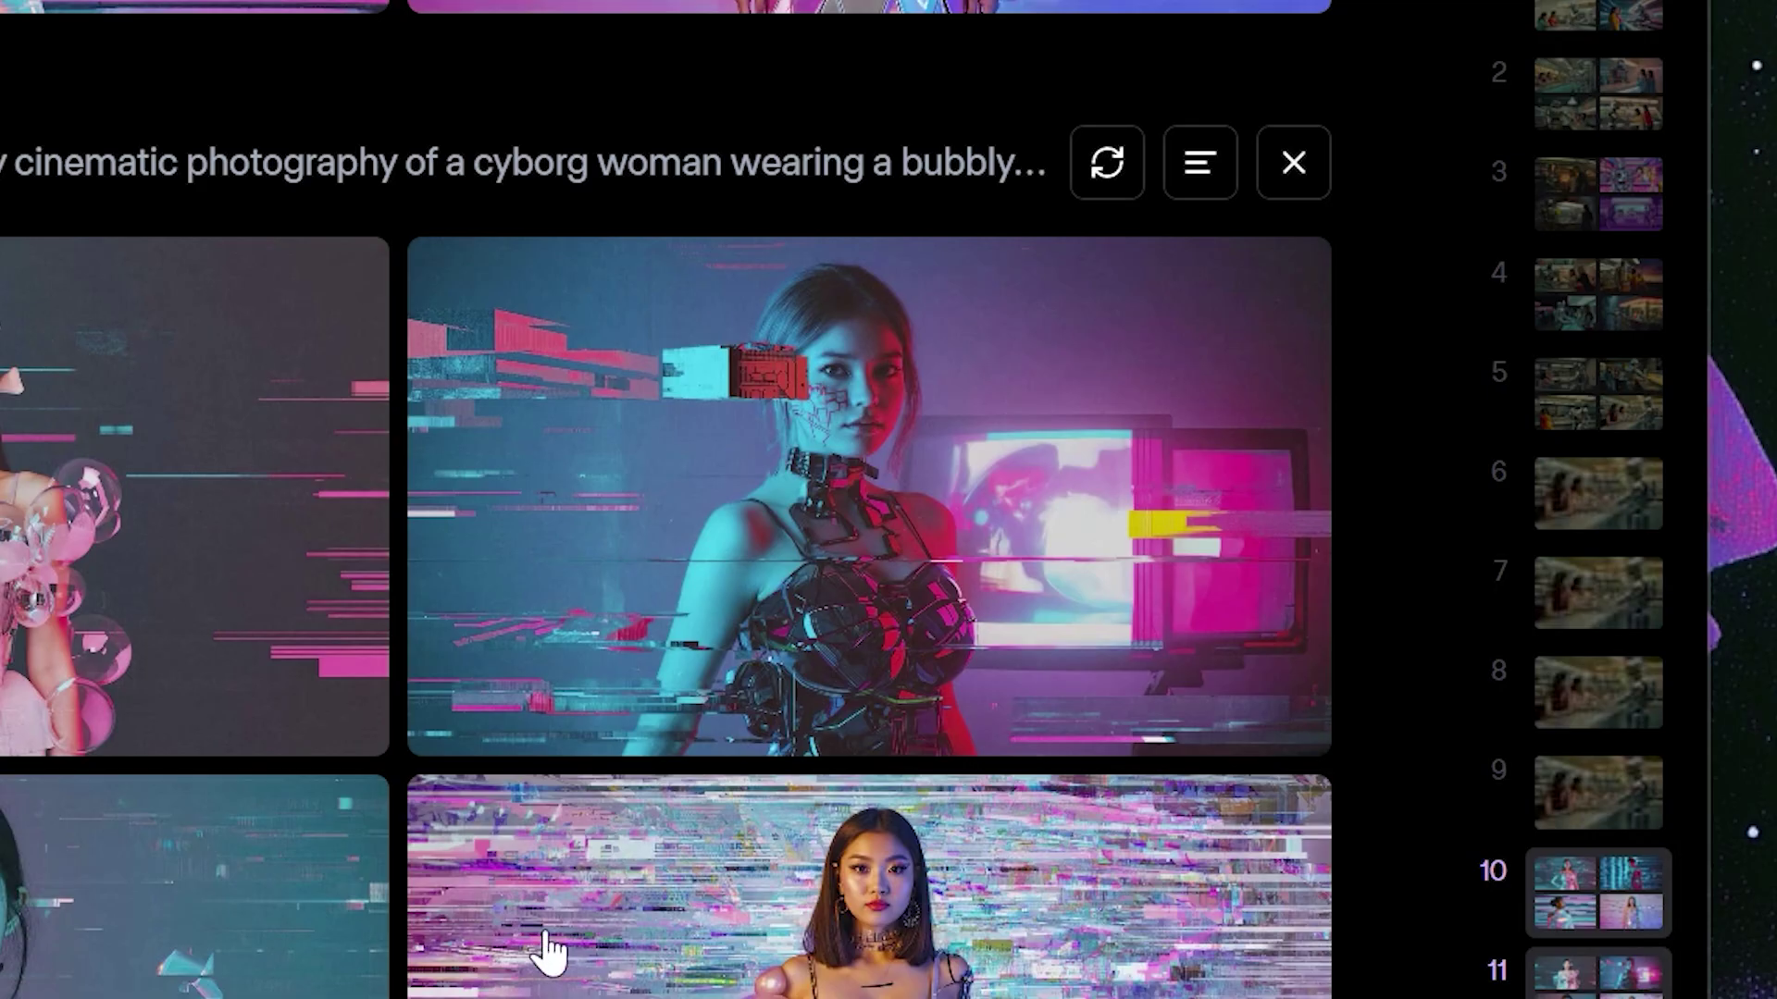
Step: Use the cyborg image as the video source and select the prompt wording after 'cinematic'
{"action": "mouse_move", "coordinate": [888, 508]}
{"action": "left_click", "coordinate": [558, 684]}
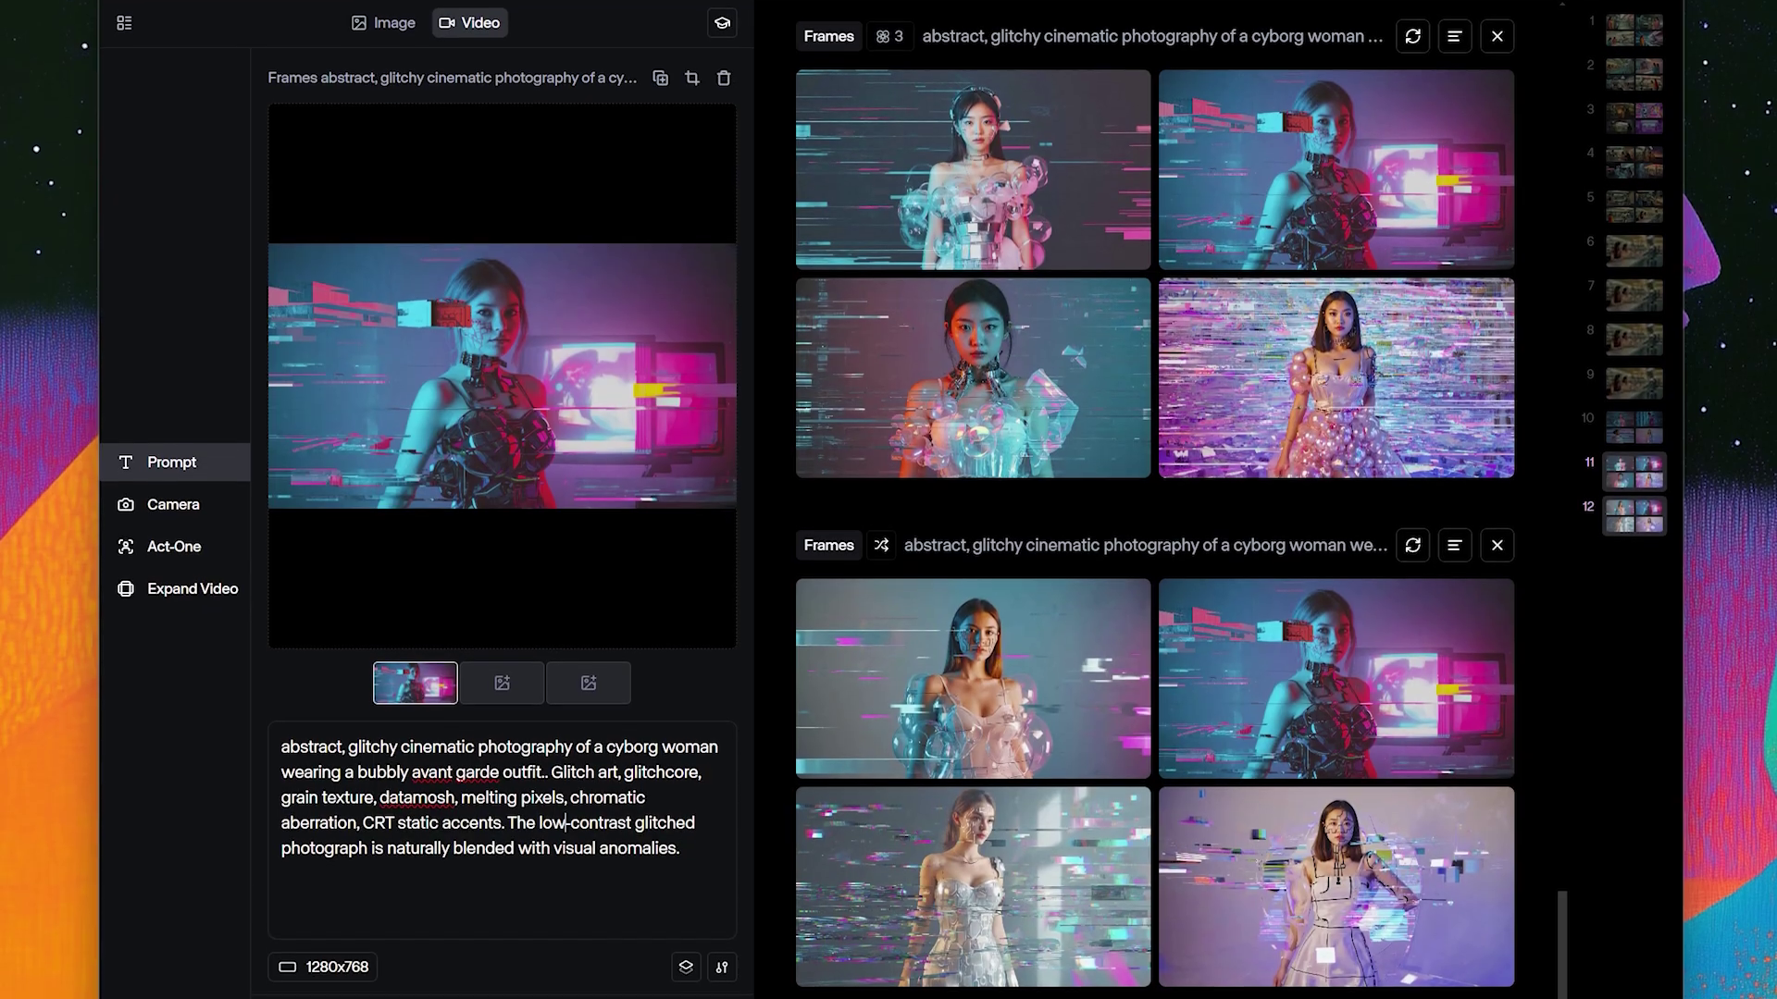
{"action": "left_click_drag", "start_coordinate": [680, 834], "coordinate": [487, 713]}
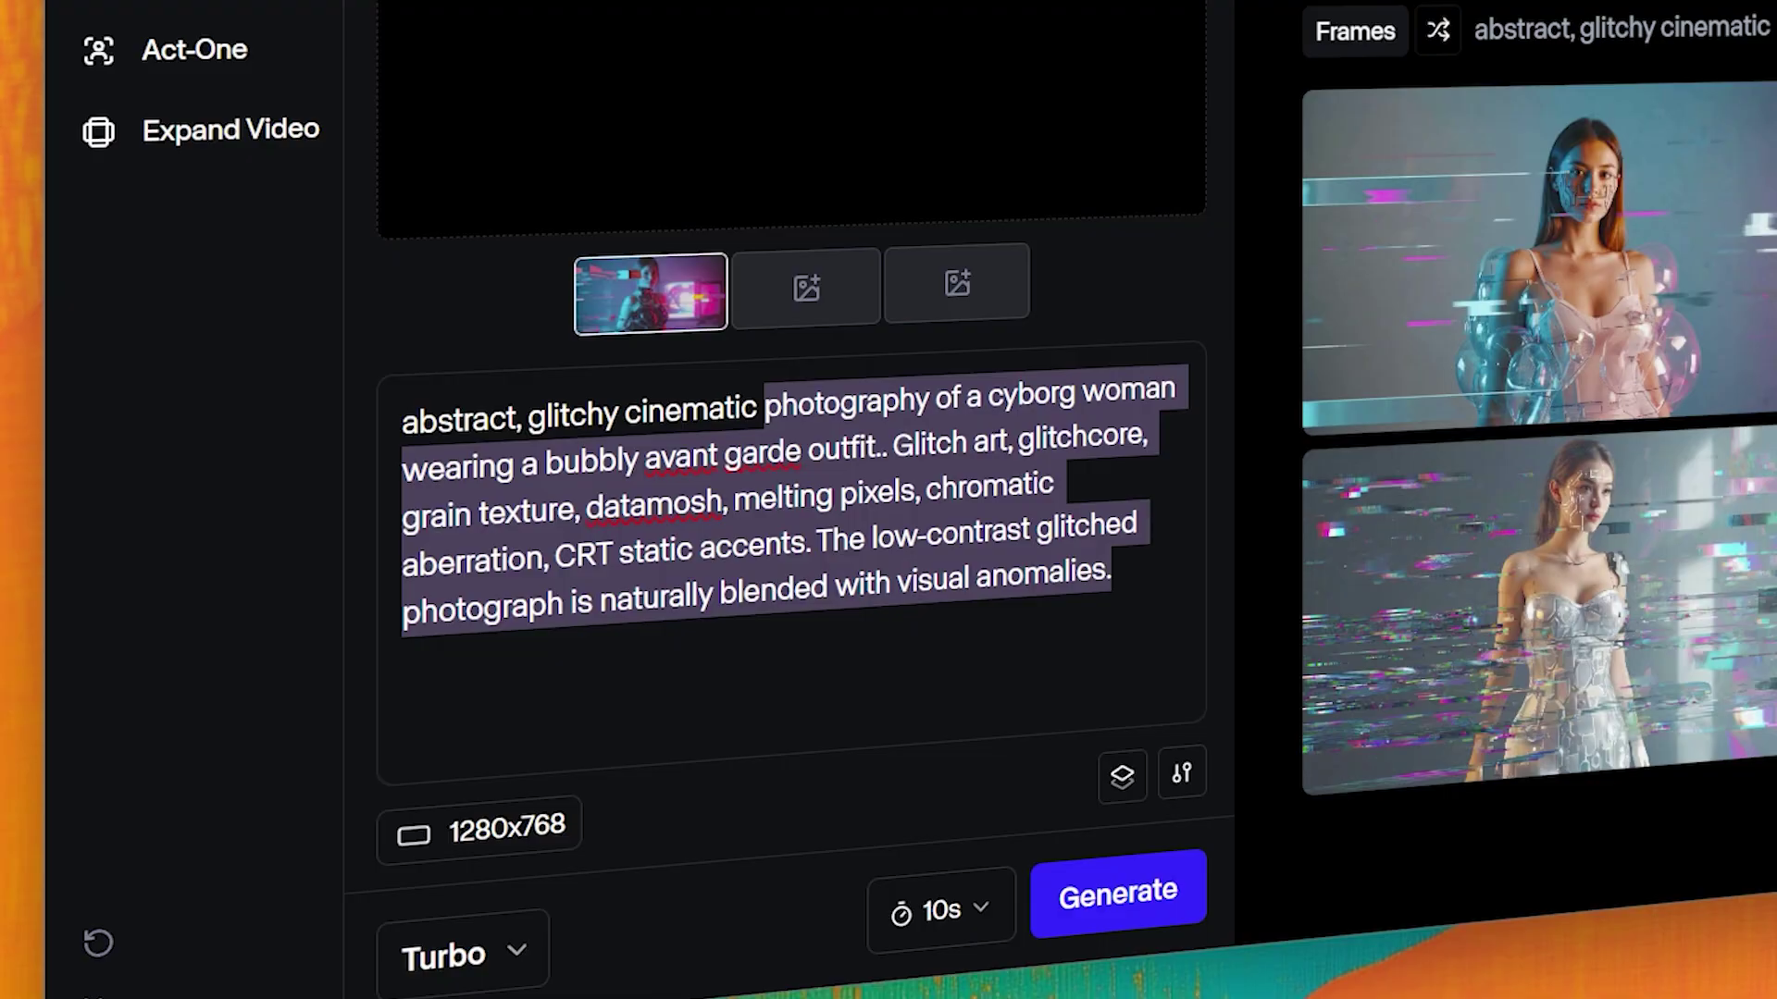
Step: Rewrite it as 'shot of a futuristic woman. She moves in a dance like fashion turning towards the camera as if flirting'
{"action": "type", "text": "shot o"}
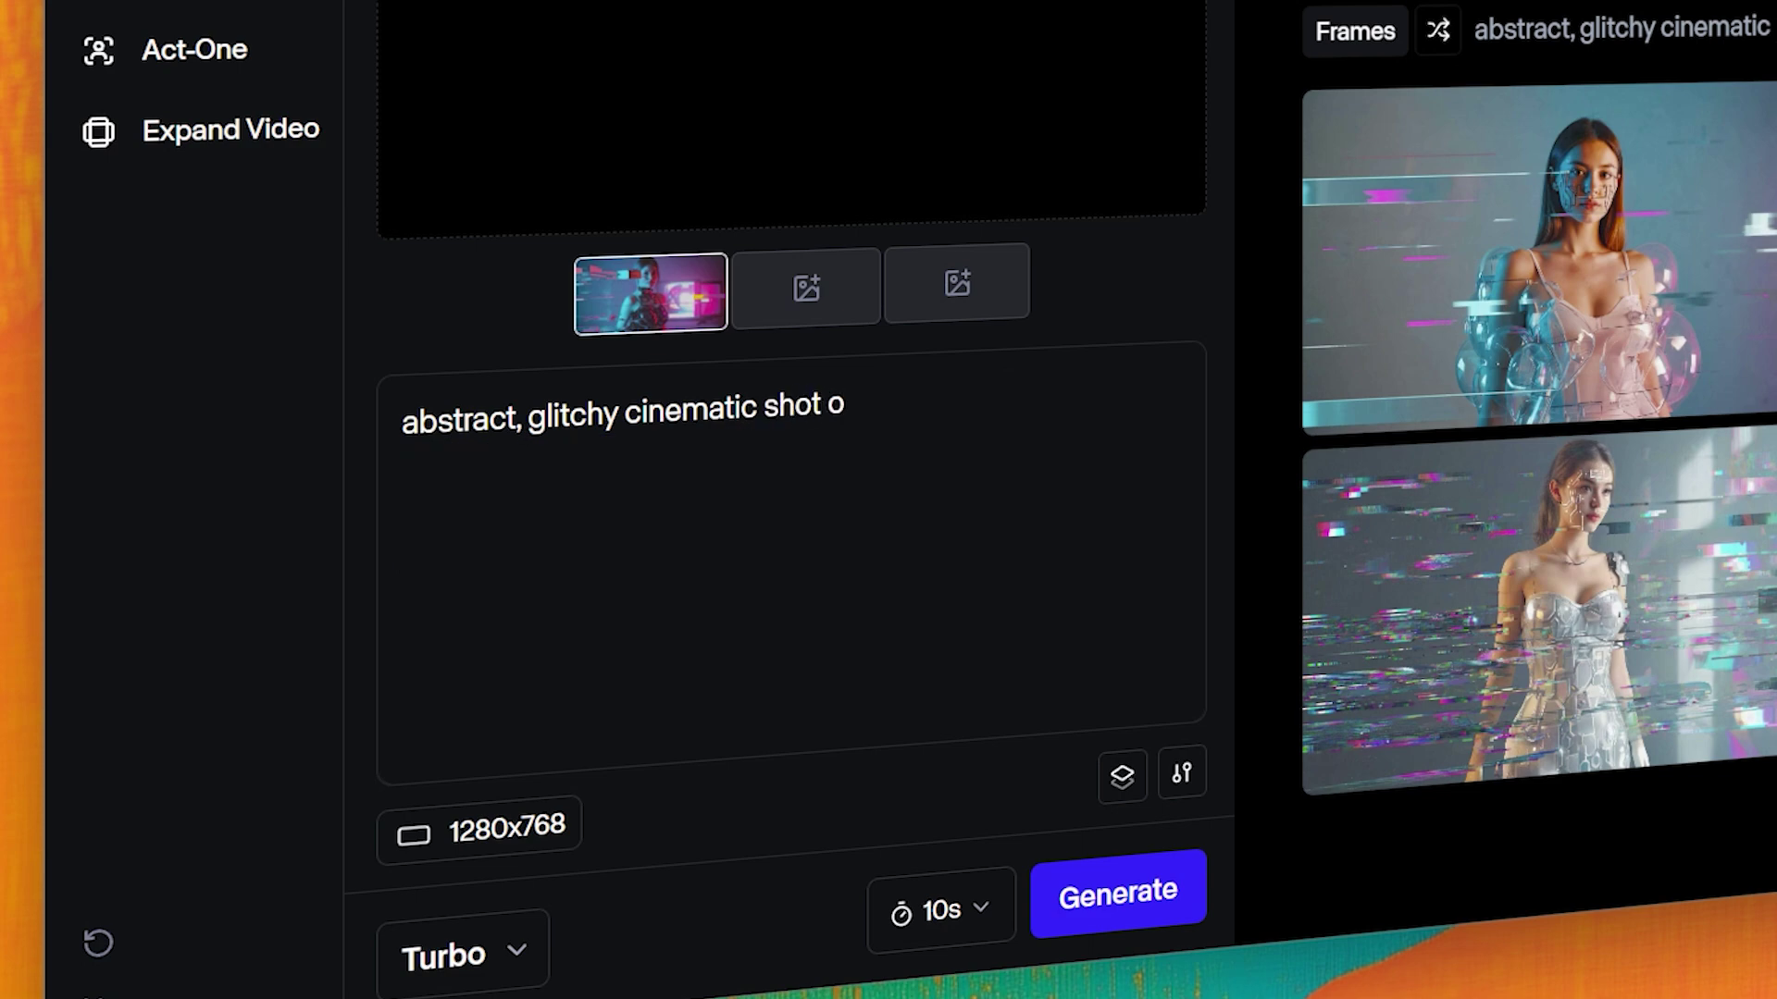
{"action": "type", "text": "f a wuturistic woman.  She tu"}
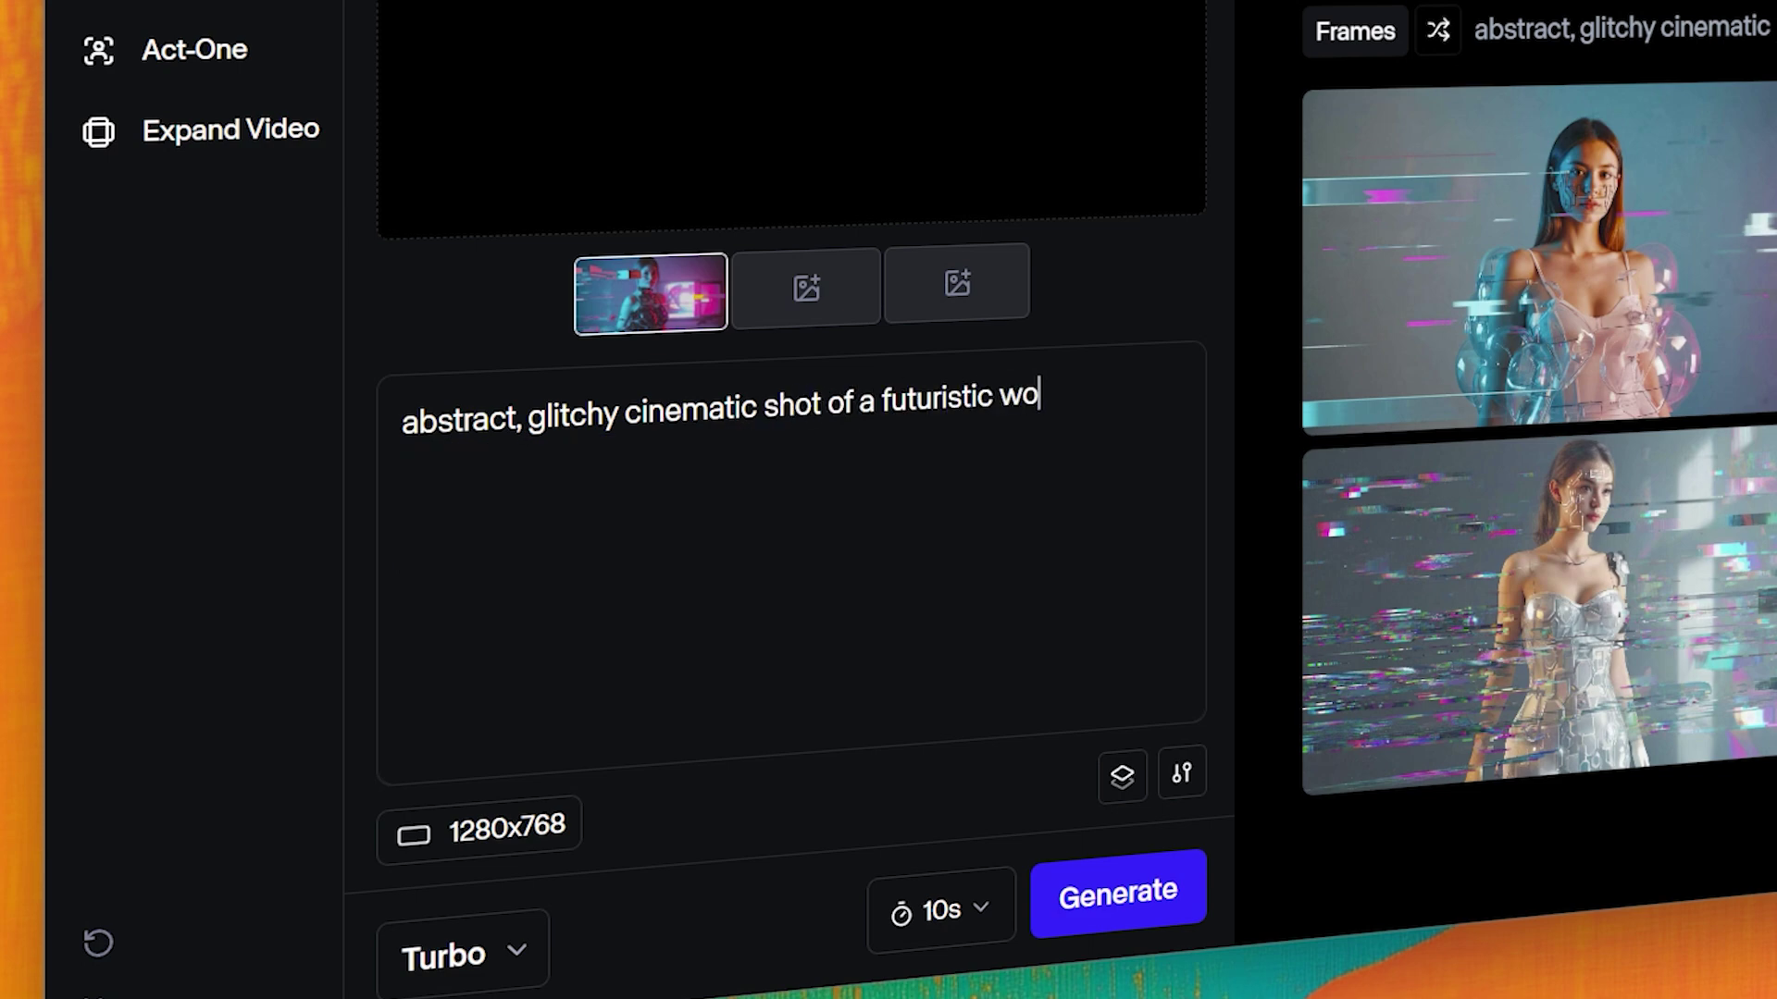
{"action": "key", "text": "BackSpace"}
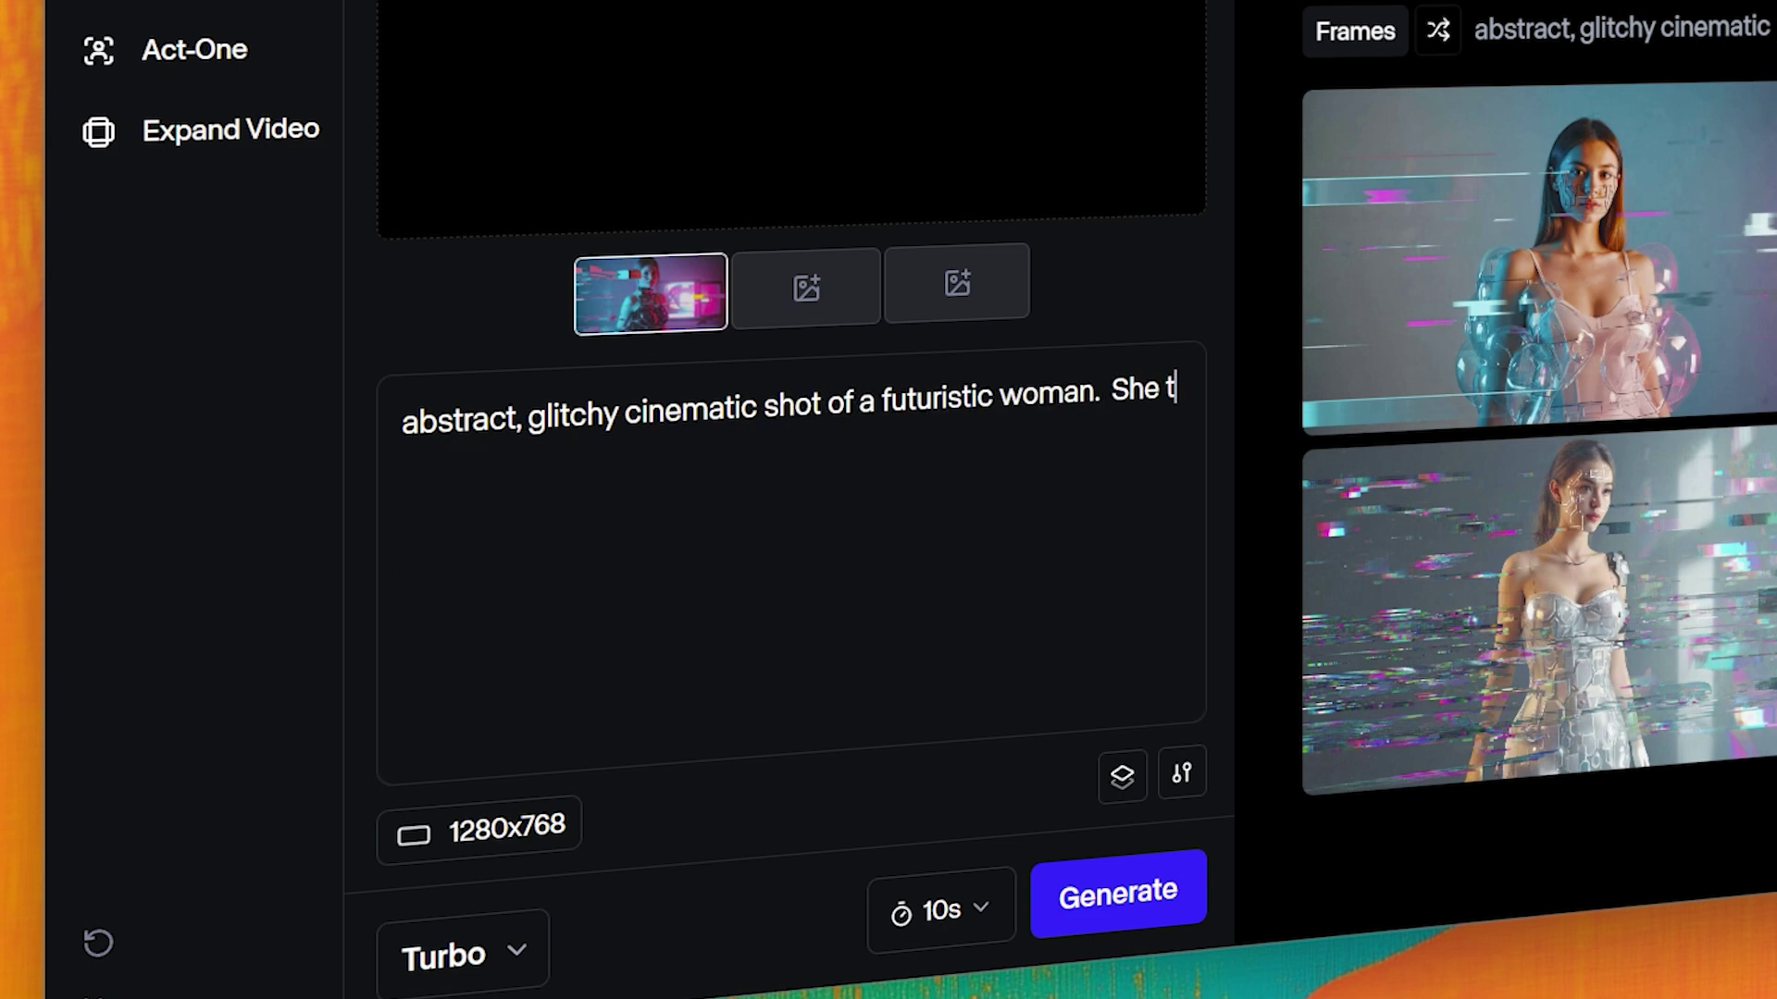
{"action": "key", "text": "BackSpace"}
{"action": "type", "text": "moves in a"}
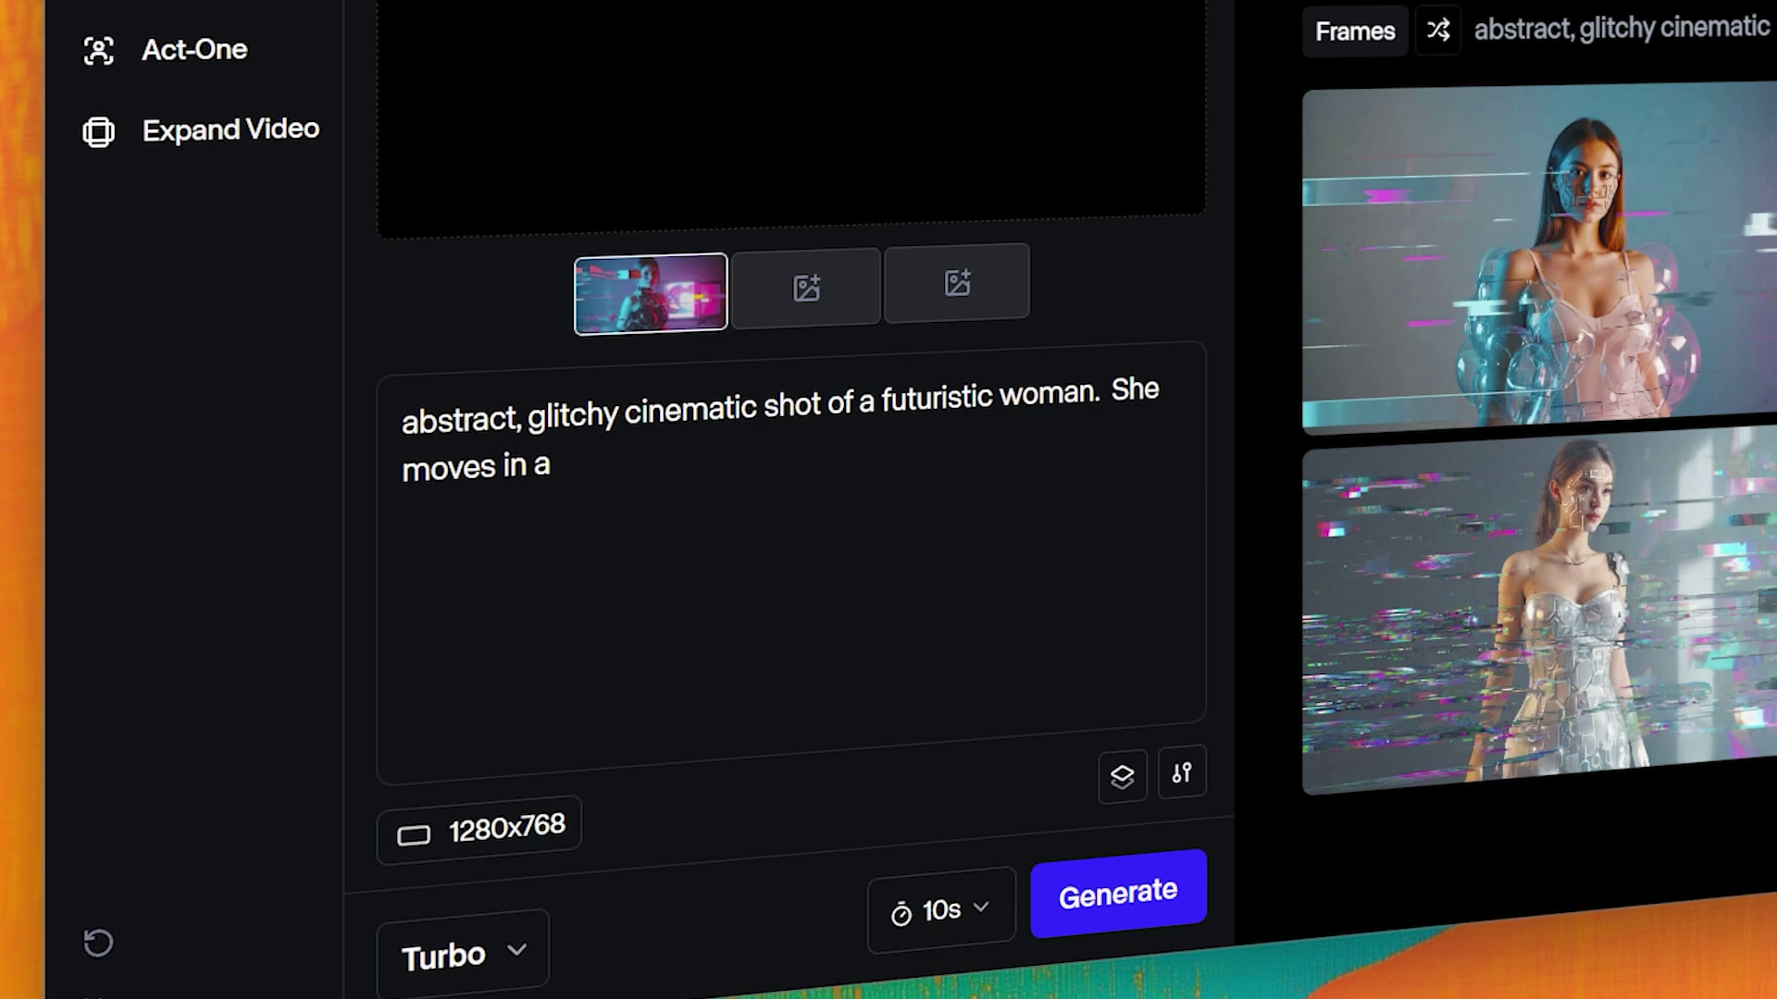
{"action": "type", "text": " dance like fashion turning "}
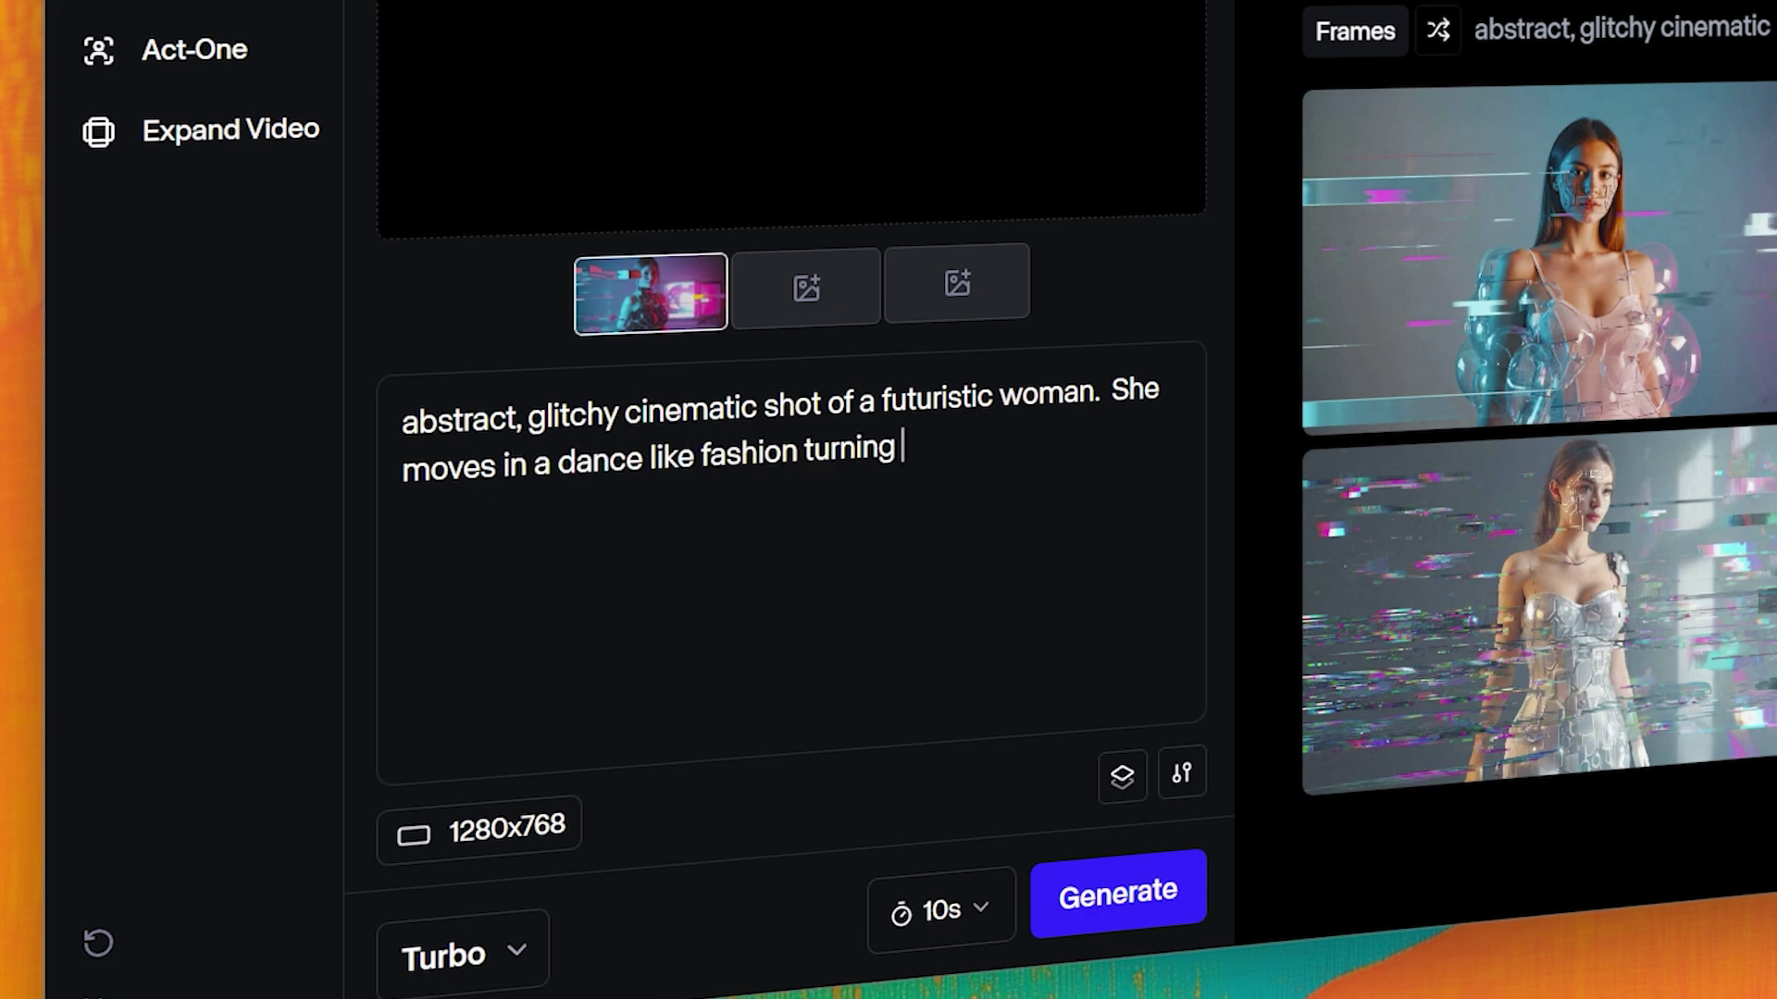
{"action": "type", "text": "towards the camera as"}
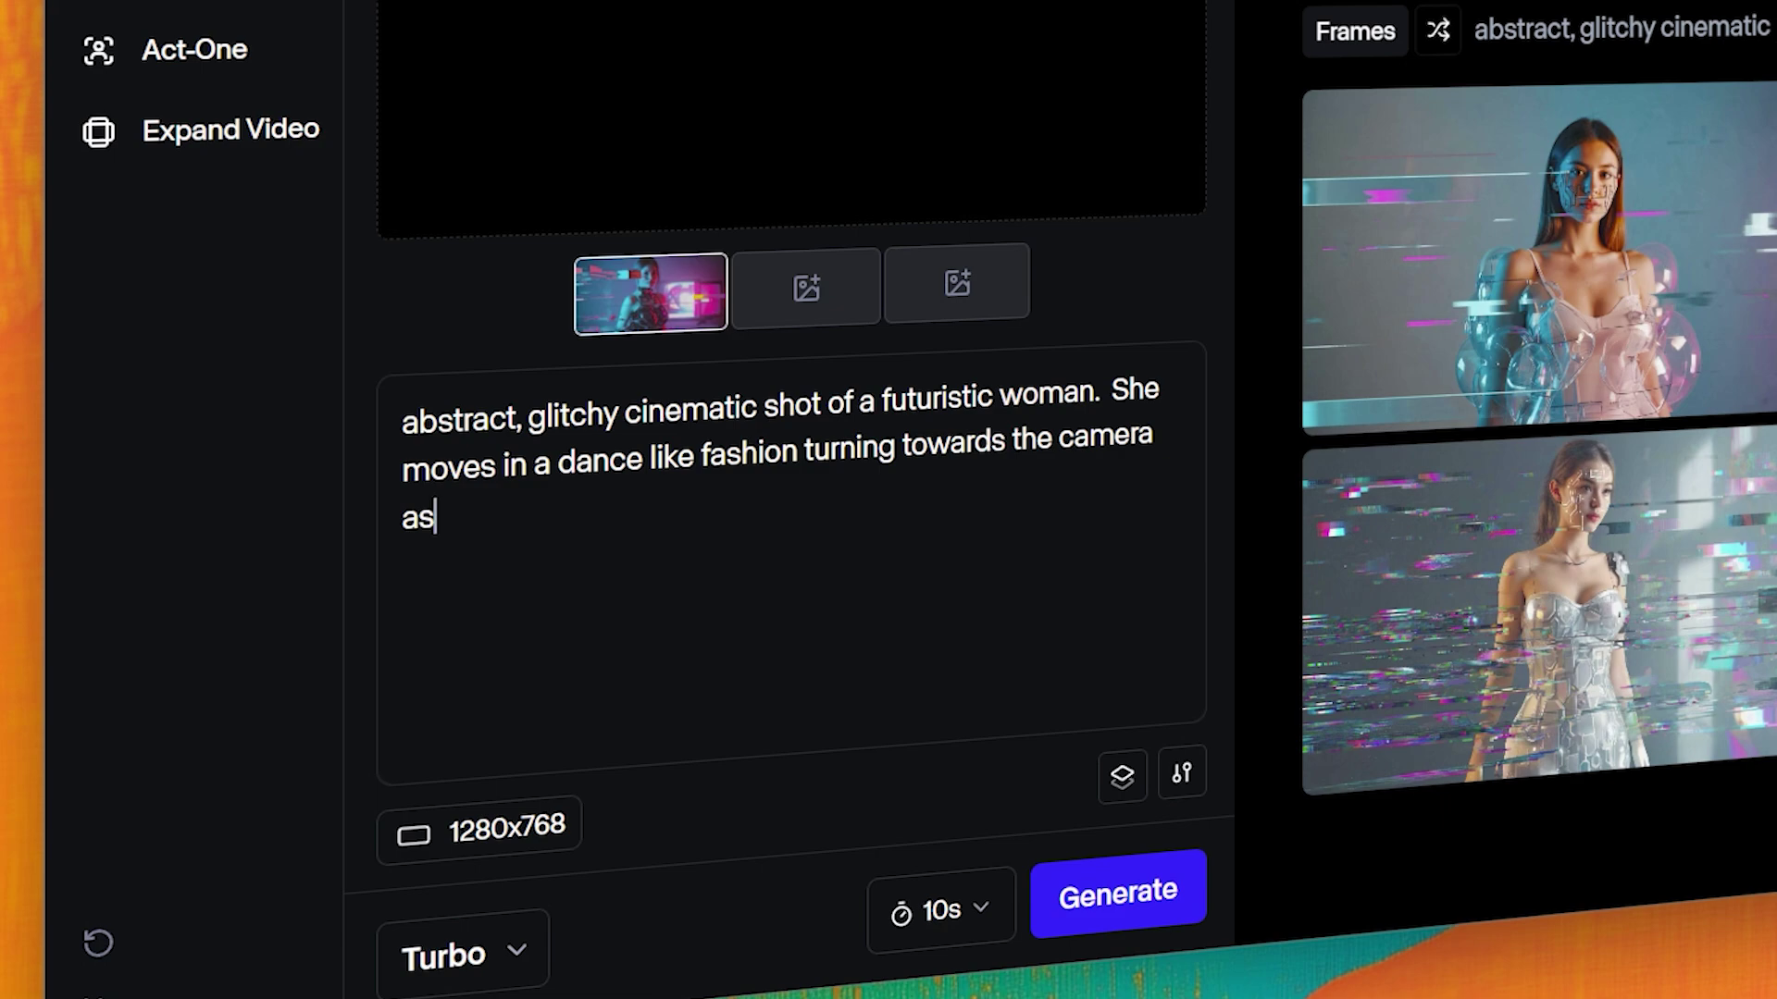
{"action": "key", "text": "BackSpace"}
{"action": "type", "text": "s if flitii"}
{"action": "key", "text": "BackSpace"}
{"action": "type", "text": "rting"}
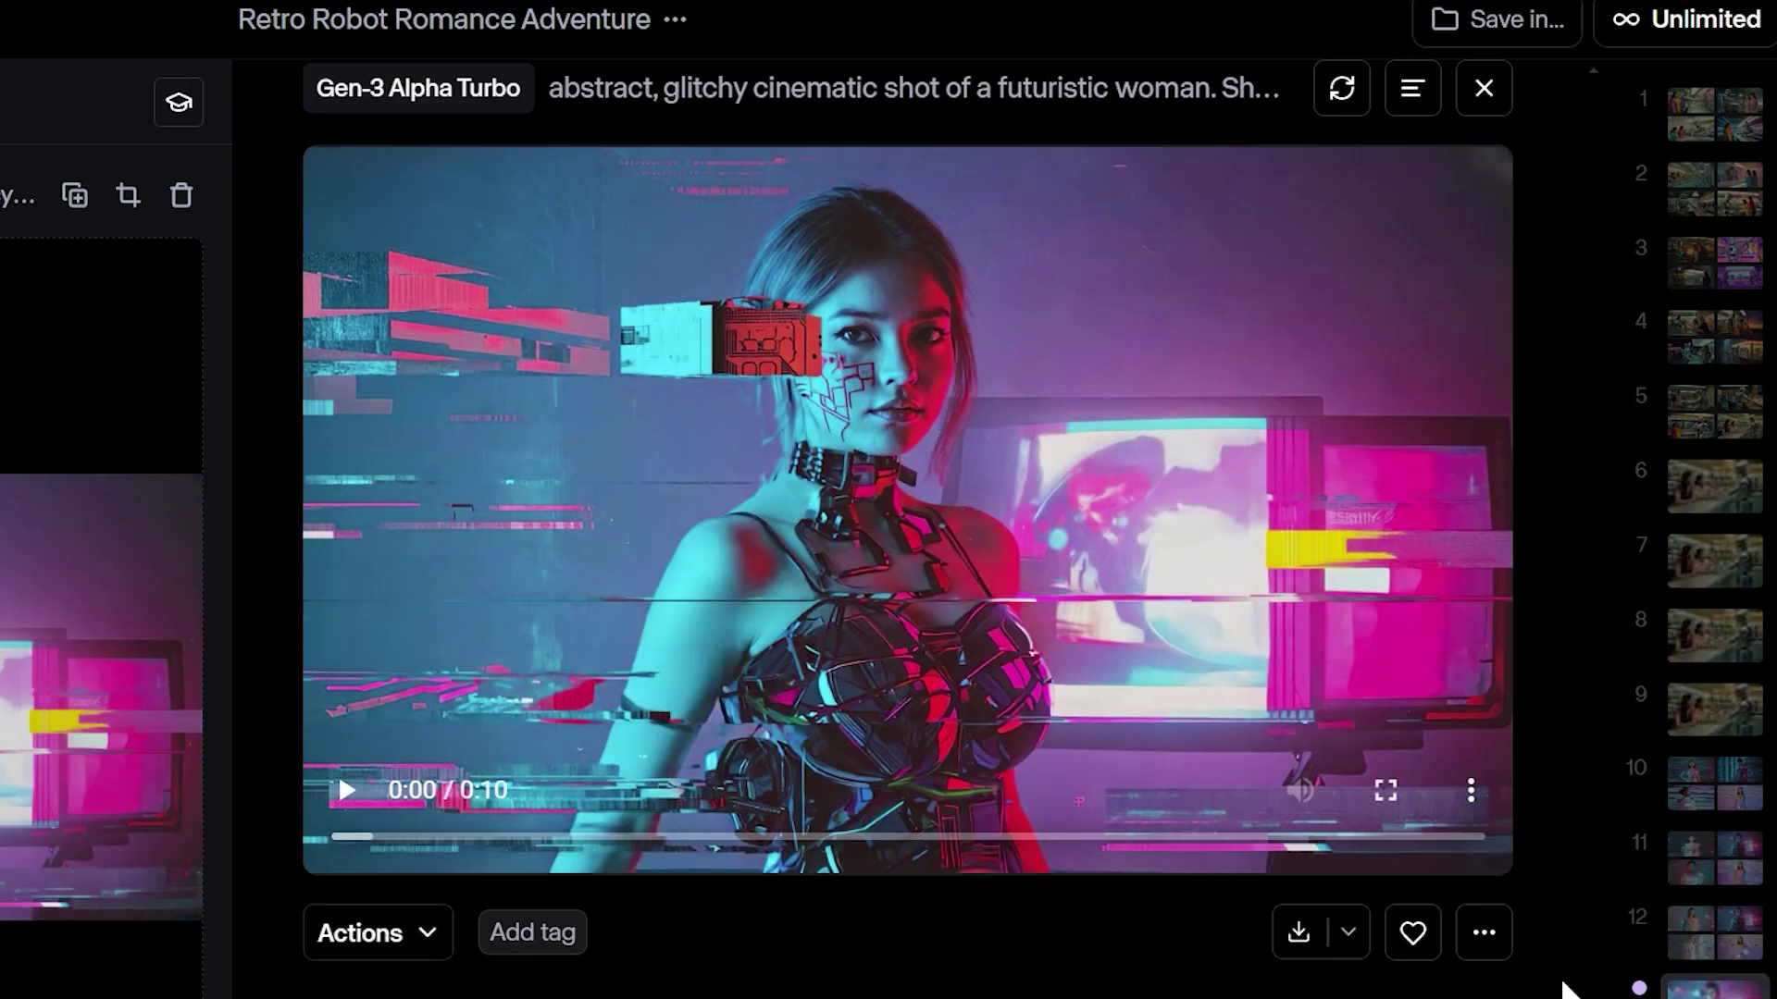
Step: Play the first 10-second glitch video of the cyborg woman, then the second one below it
{"action": "left_click", "coordinate": [349, 792]}
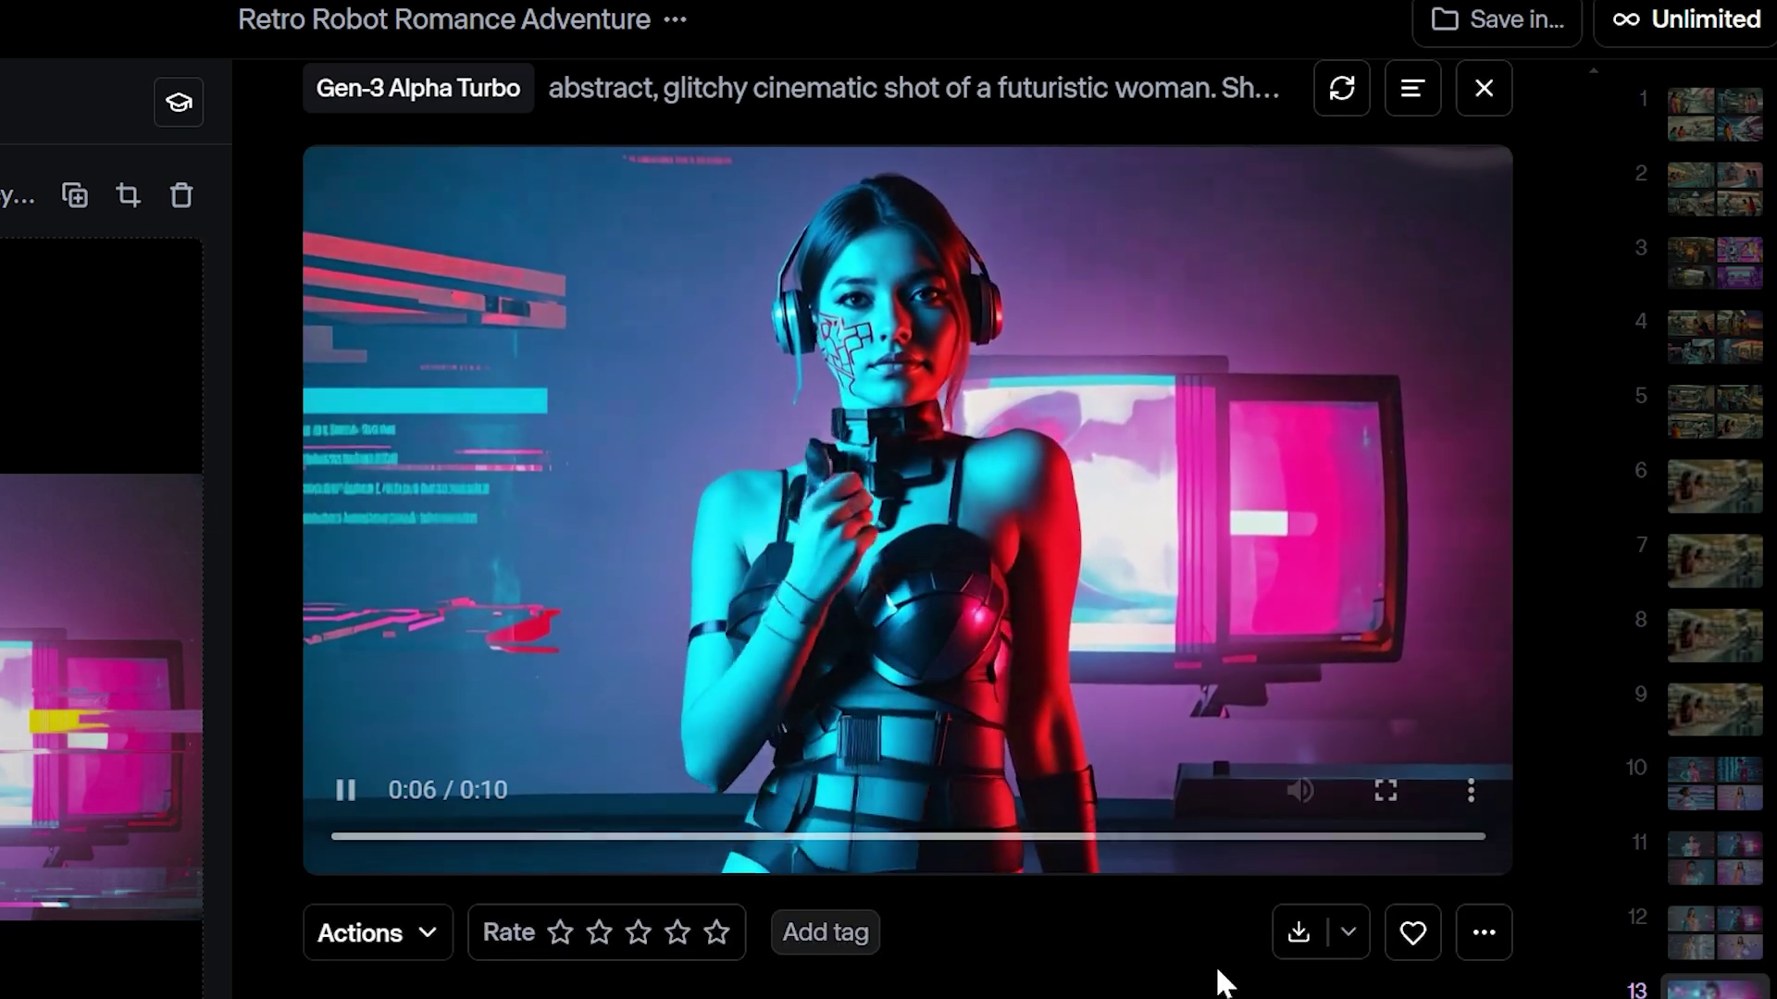
{"action": "scroll", "coordinate": [1174, 938], "scroll_direction": "down", "scroll_amount": 10}
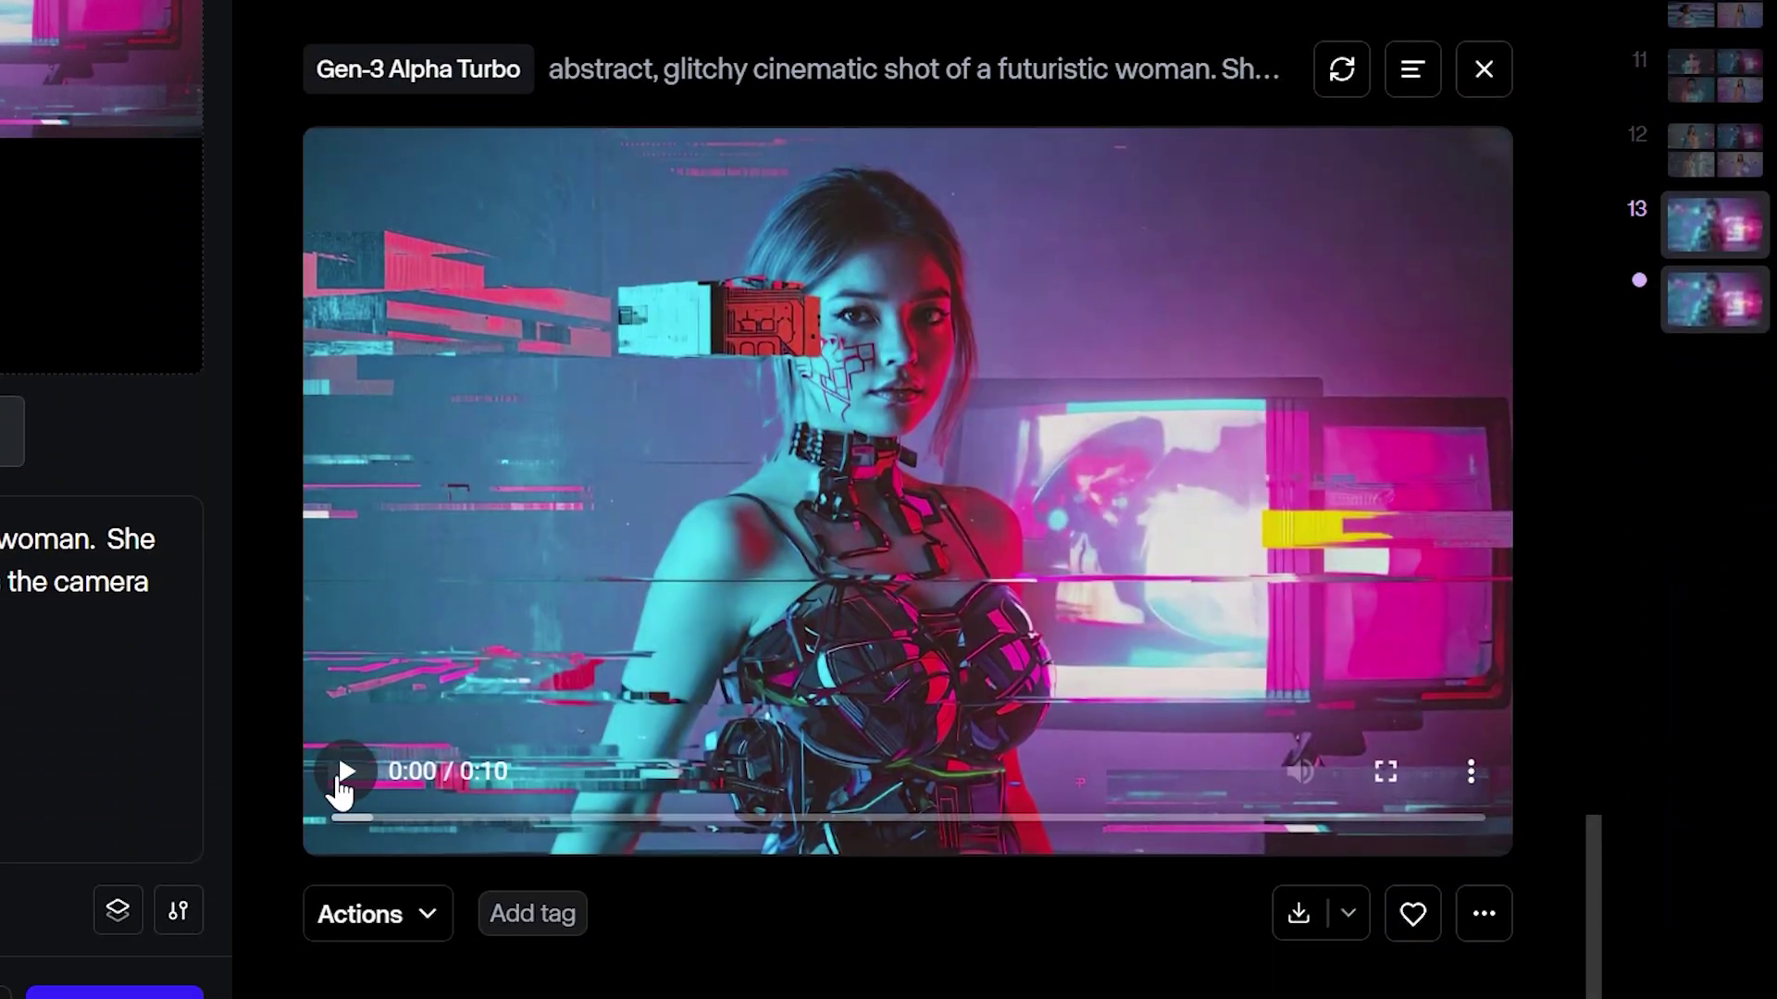
{"action": "left_click", "coordinate": [342, 773]}
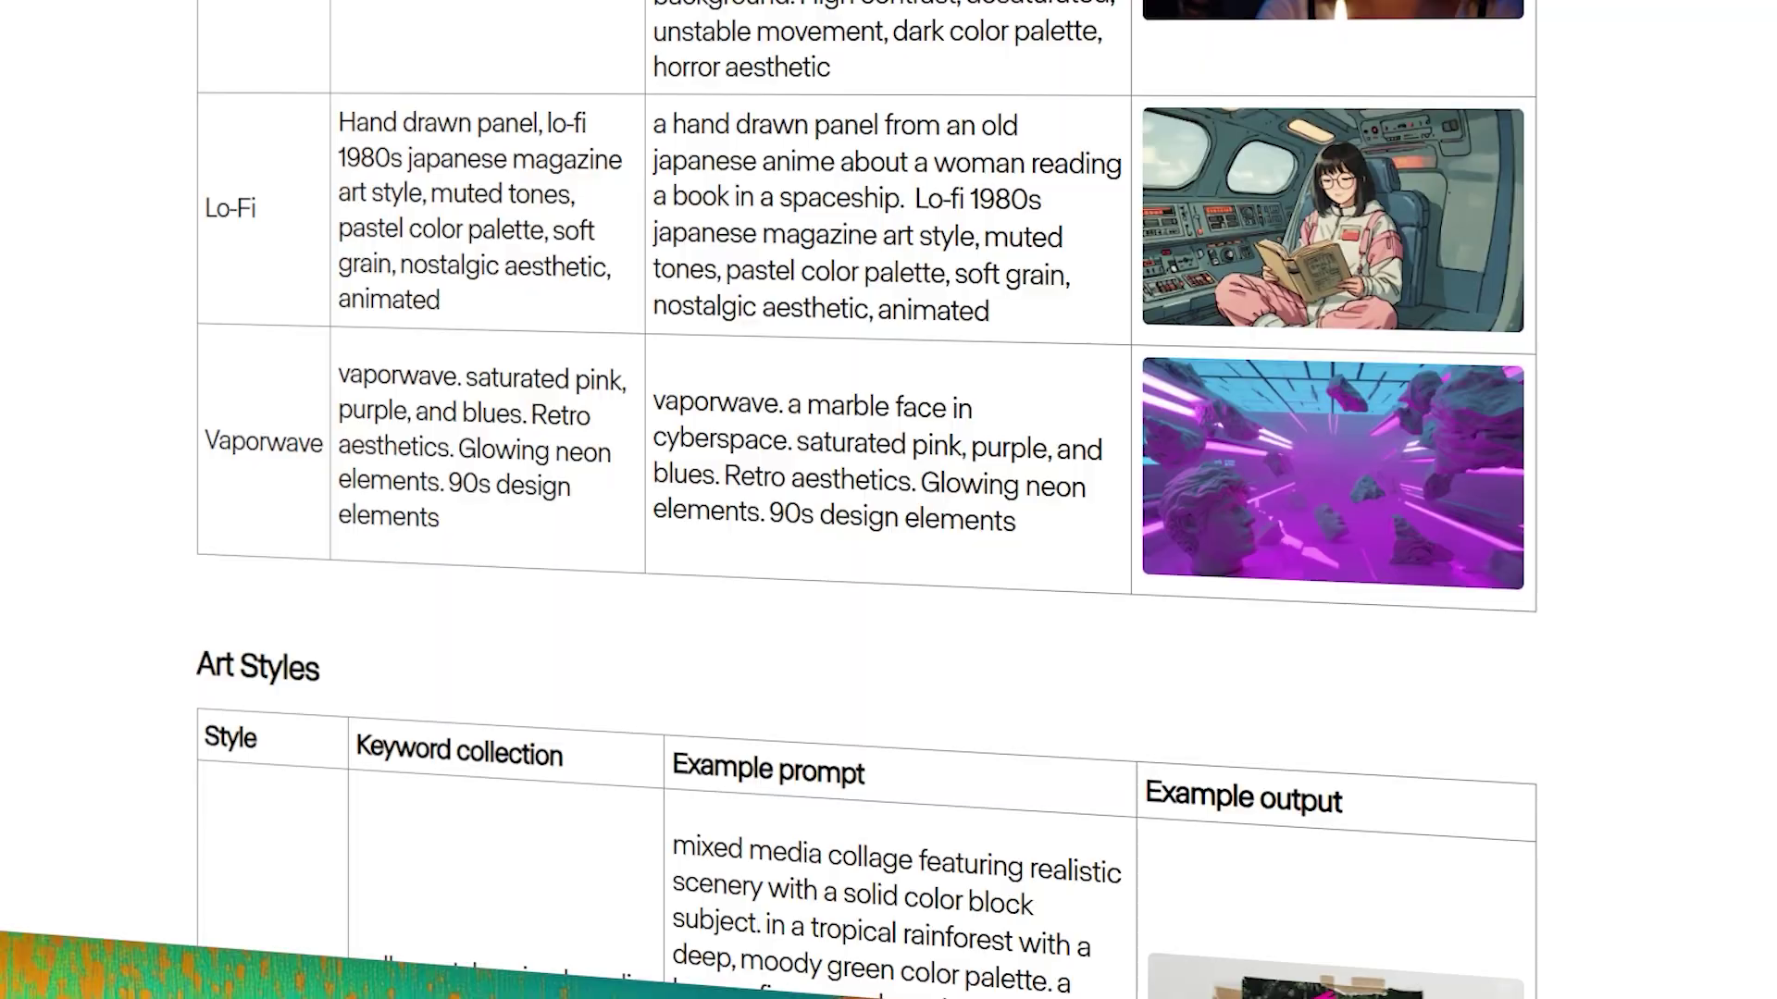
Step: Use the Vaporwave example prompt with 'face' replaced by 'statue of a gorilla'
{"action": "left_click_drag", "start_coordinate": [654, 400], "coordinate": [1039, 549]}
{"action": "double_click", "coordinate": [581, 250]}
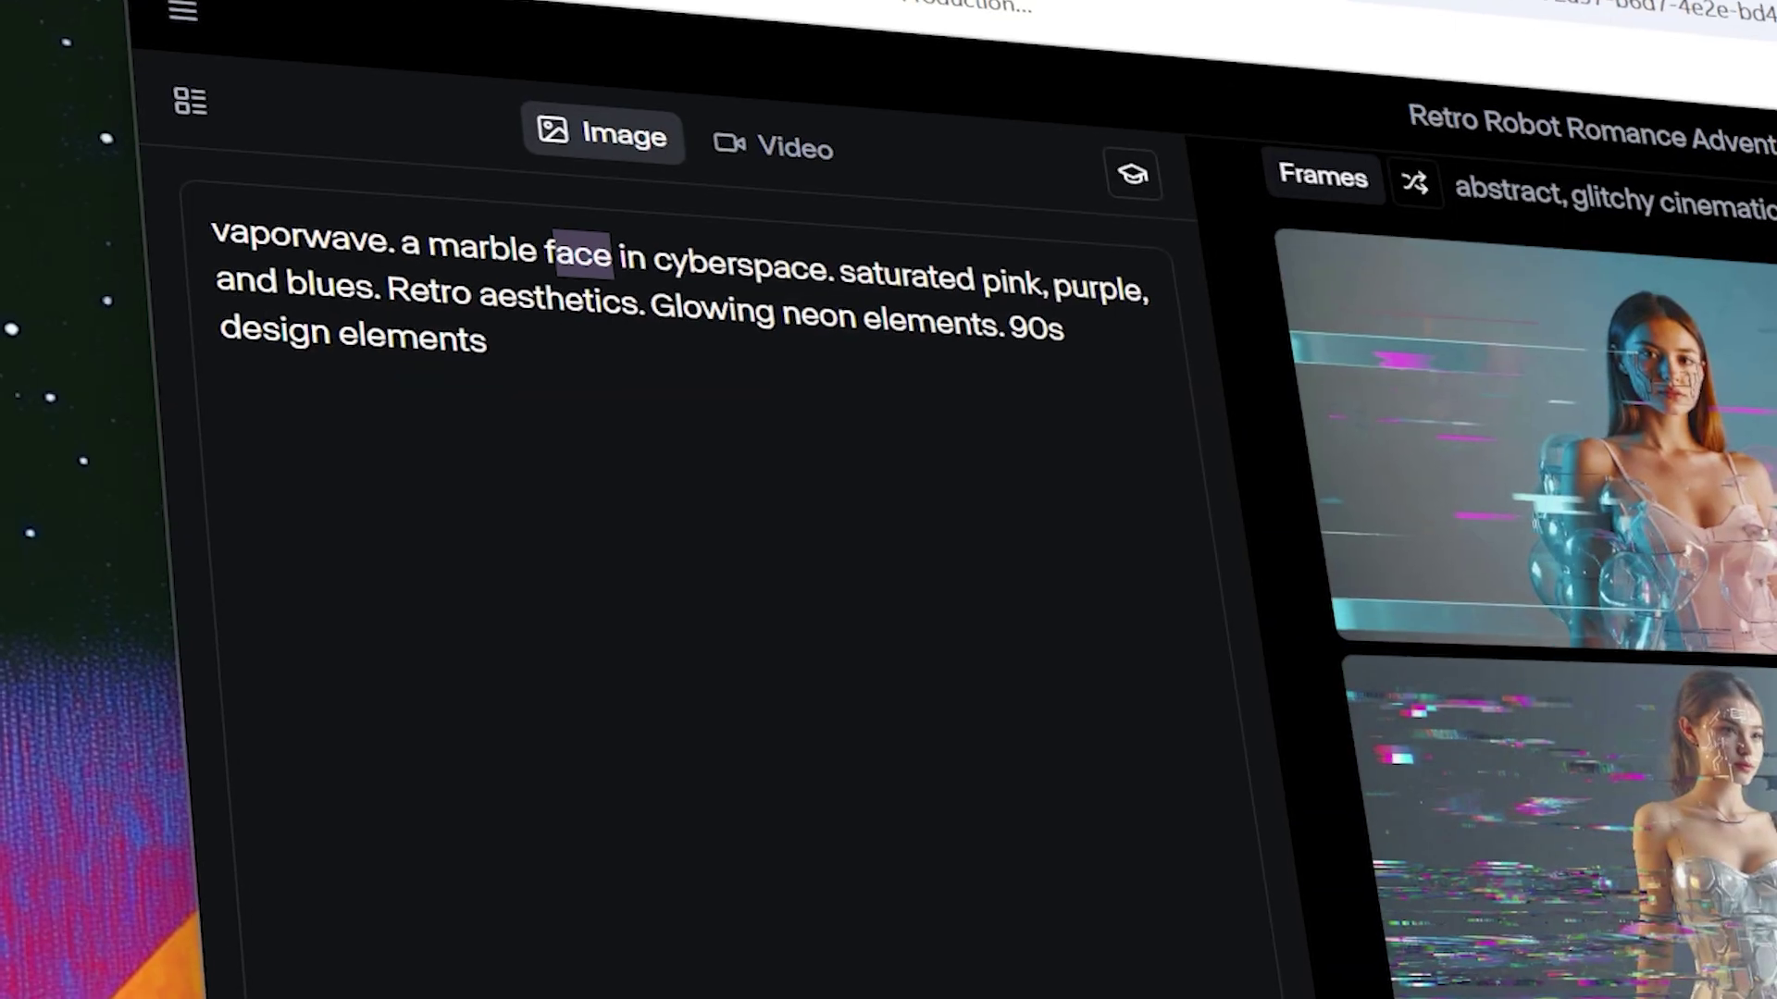
{"action": "type", "text": "statue of a gorilla"}
{"action": "right_click", "coordinate": [777, 242]}
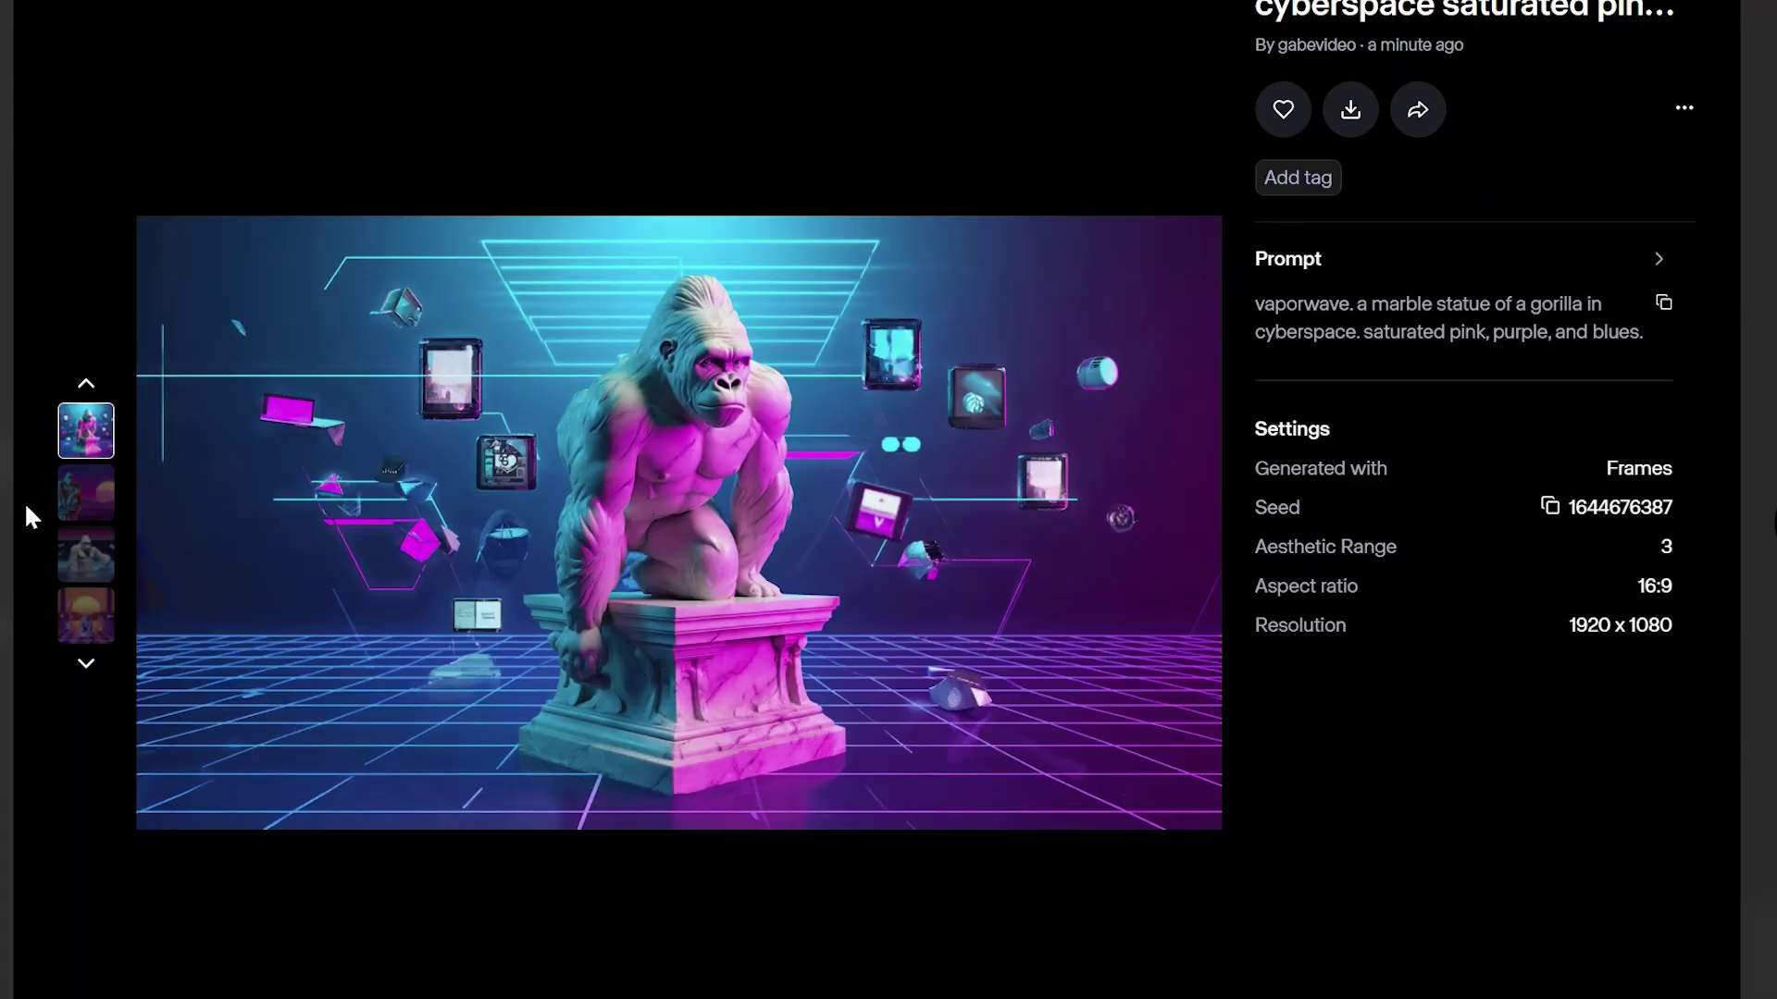
Step: Browse the gorilla results: the second image, the statue among pillars, the white gorilla in water
{"action": "left_click", "coordinate": [86, 495]}
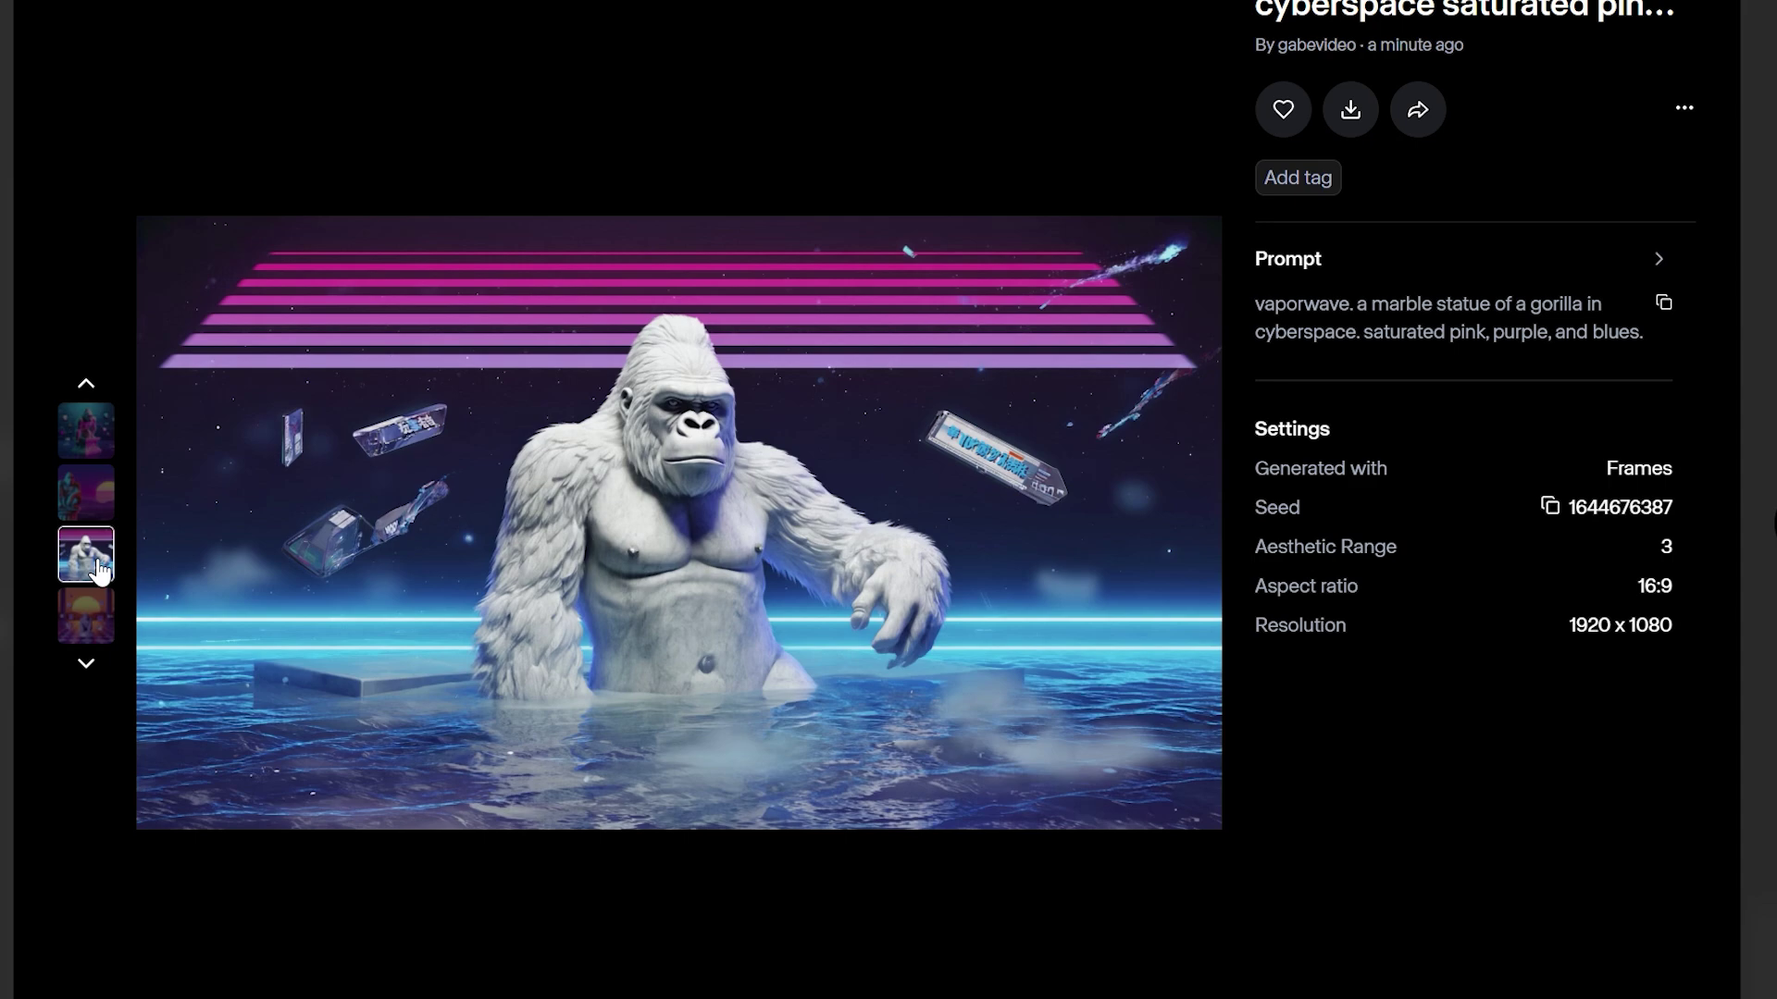
{"action": "left_click", "coordinate": [83, 629]}
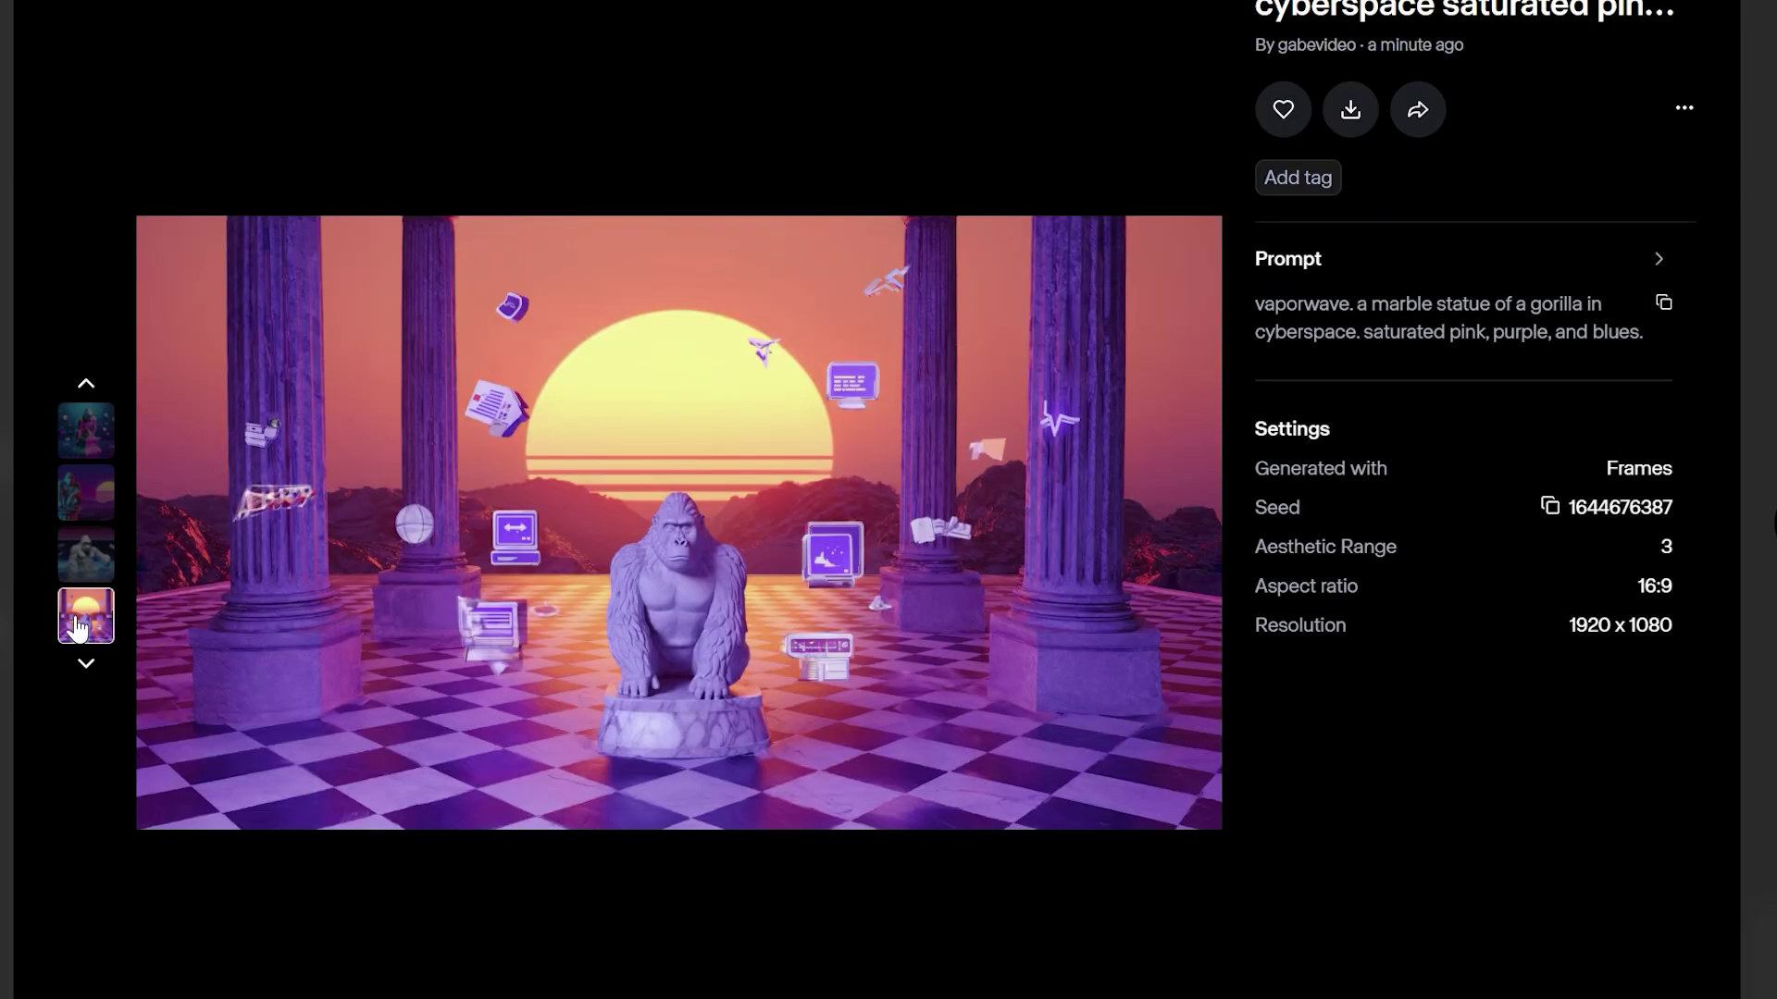
{"action": "left_click", "coordinate": [88, 577]}
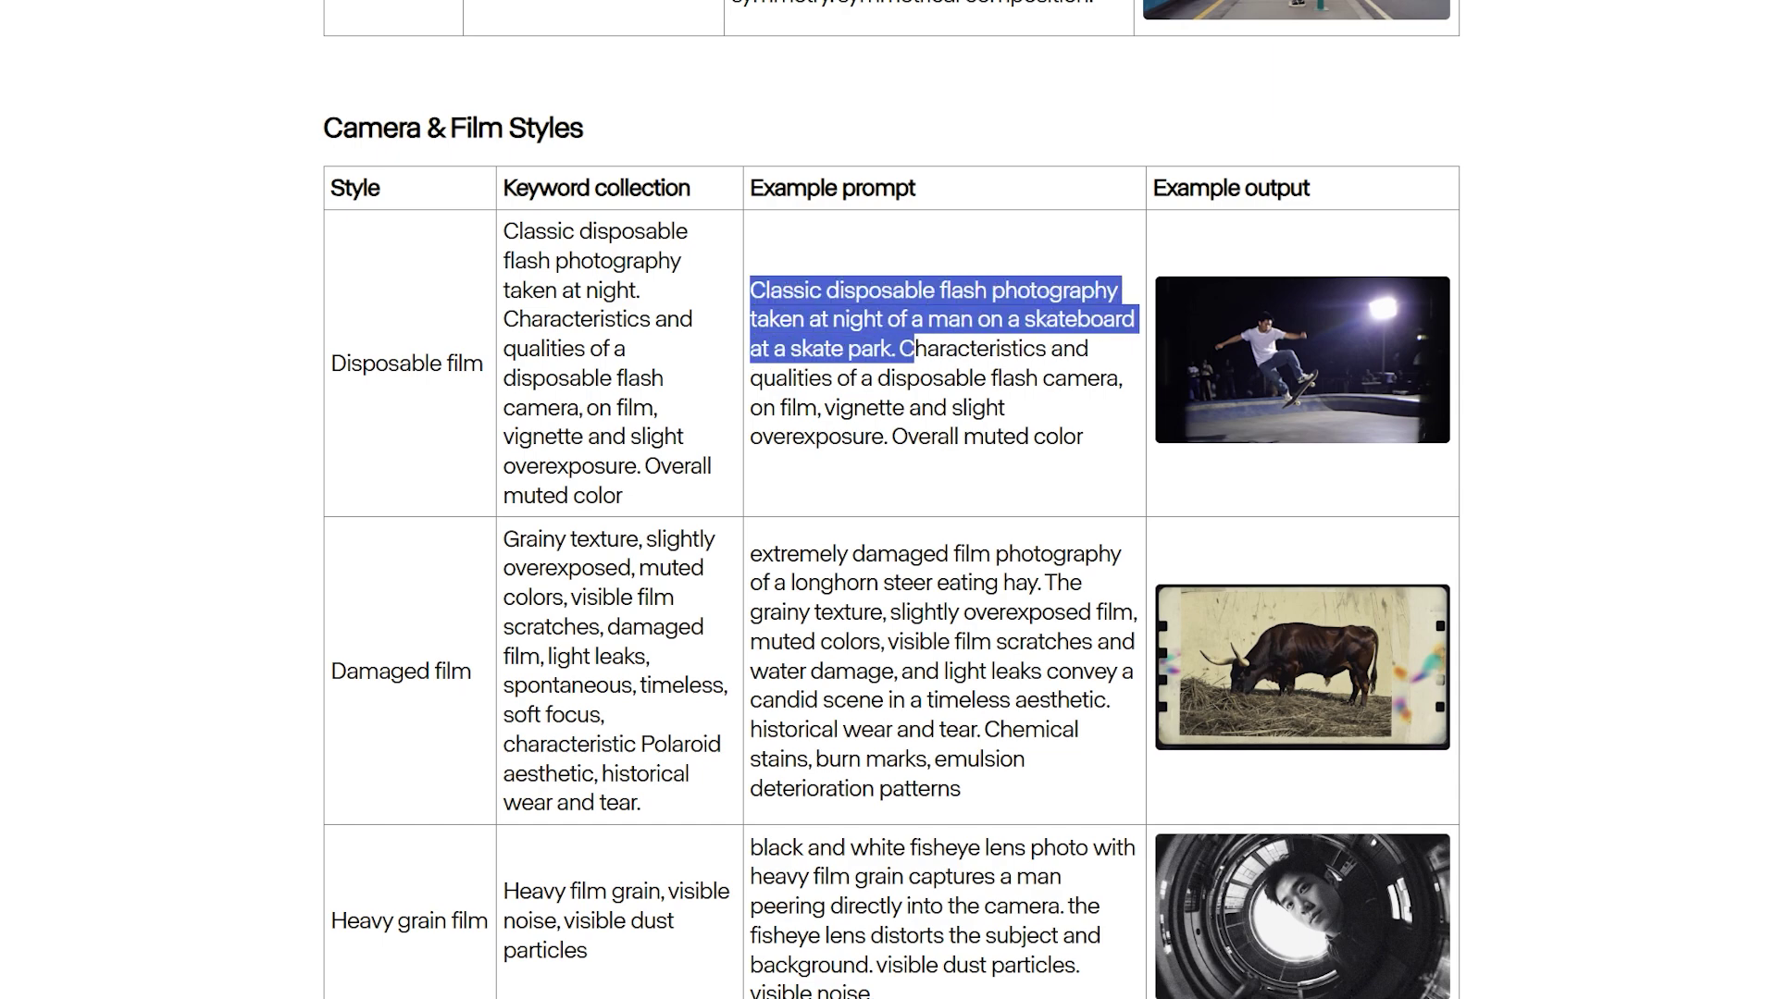
Step: Copy the guide's Disposable film prompt of a man skateboarding at night into Runway's prompt box
{"action": "left_click_drag", "start_coordinate": [1099, 379], "coordinate": [1108, 449]}
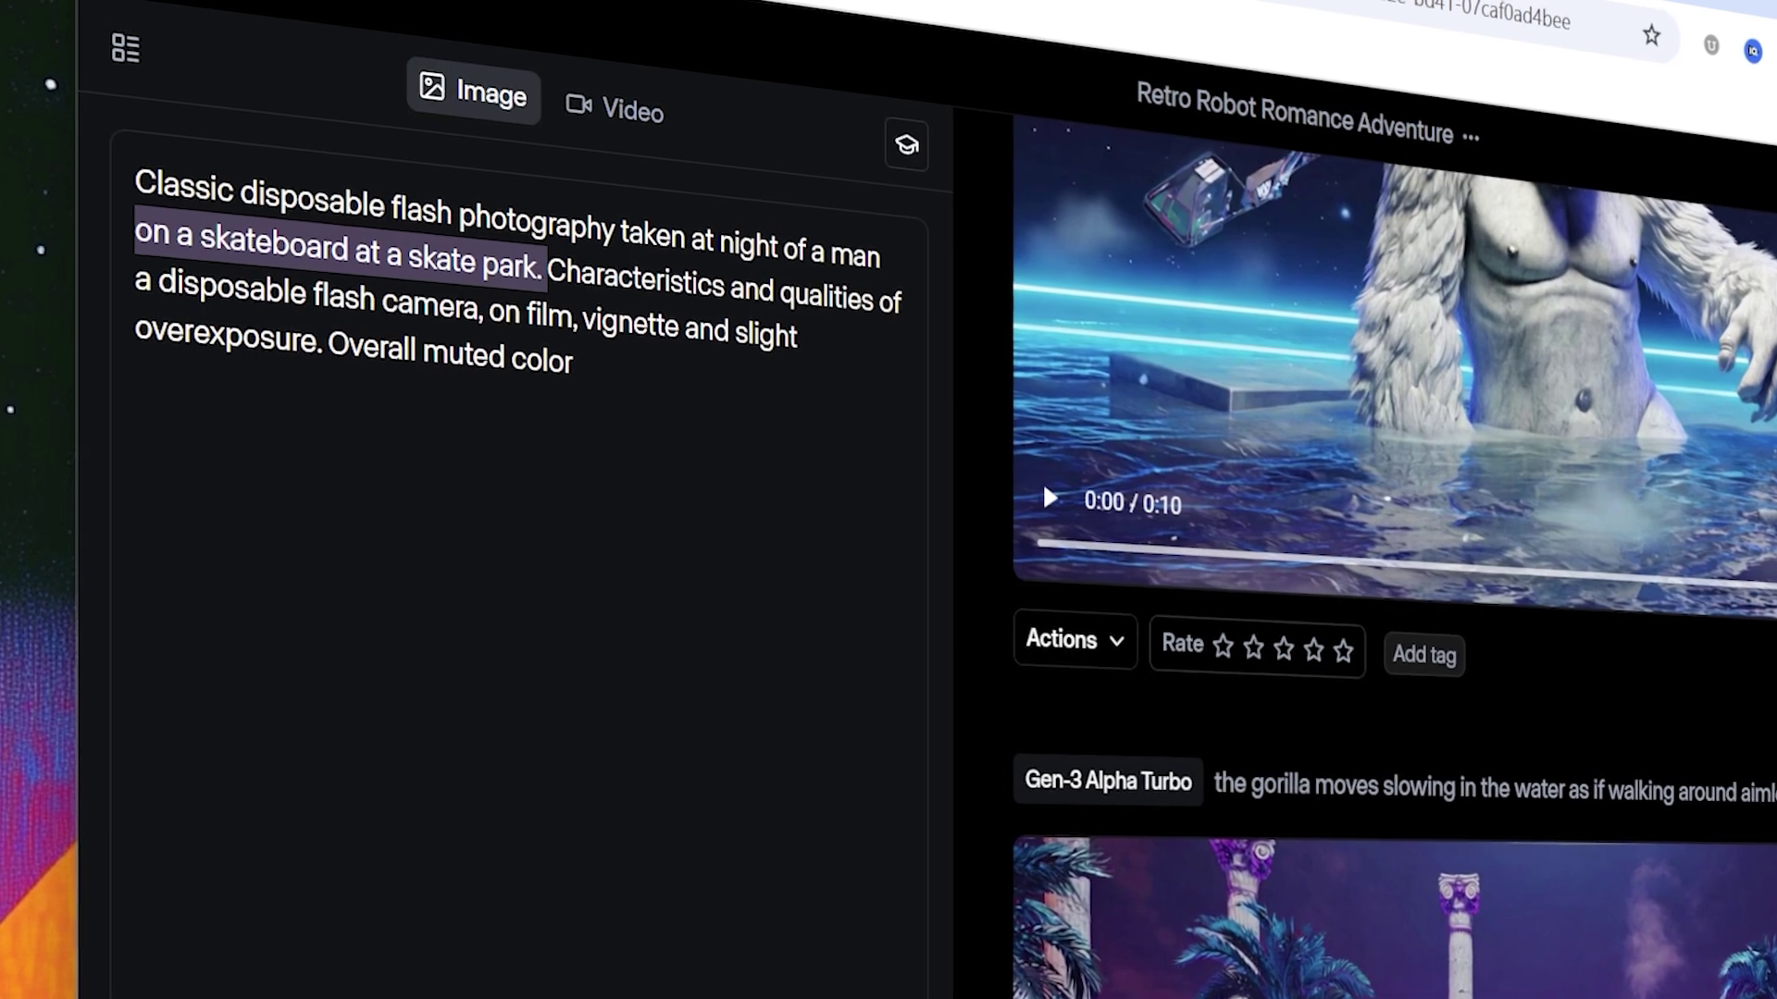
Step: Make the prompt 'eating a very large corn on the cob at the state fair', generate, and raise Aesthetic Range
{"action": "type", "text": "eati"}
{"action": "type", "text": "ng a very larg"}
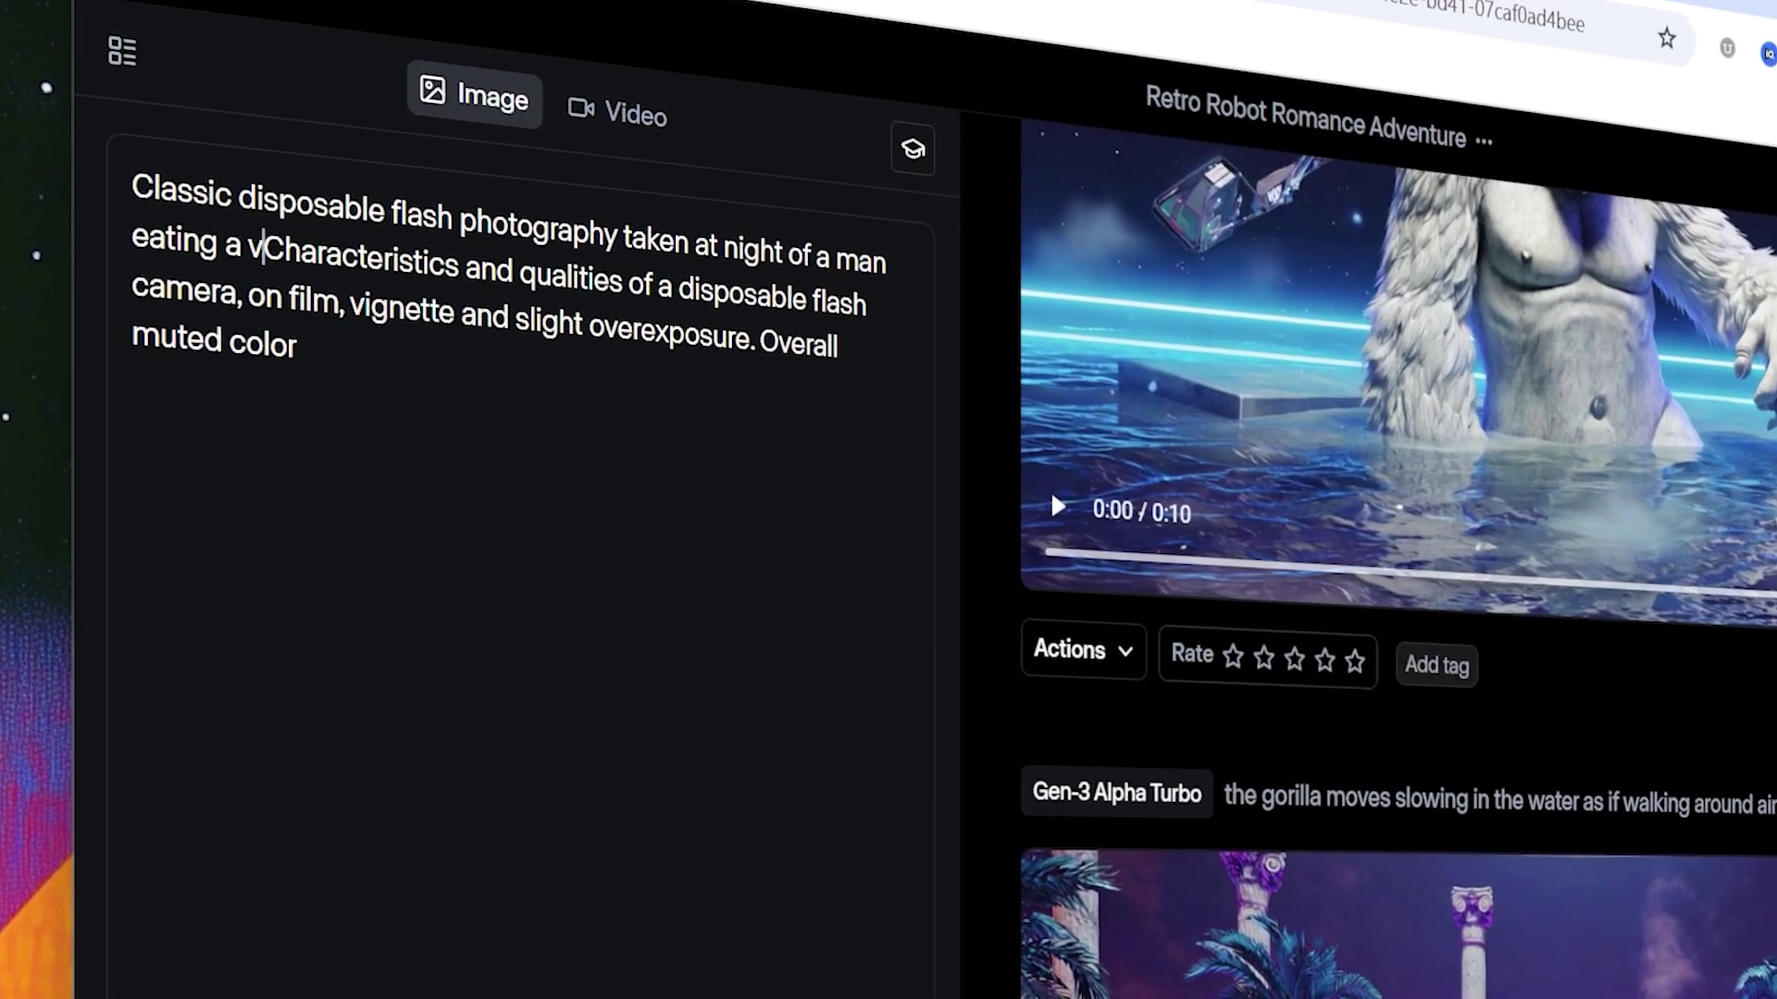
{"action": "type", "text": "e"}
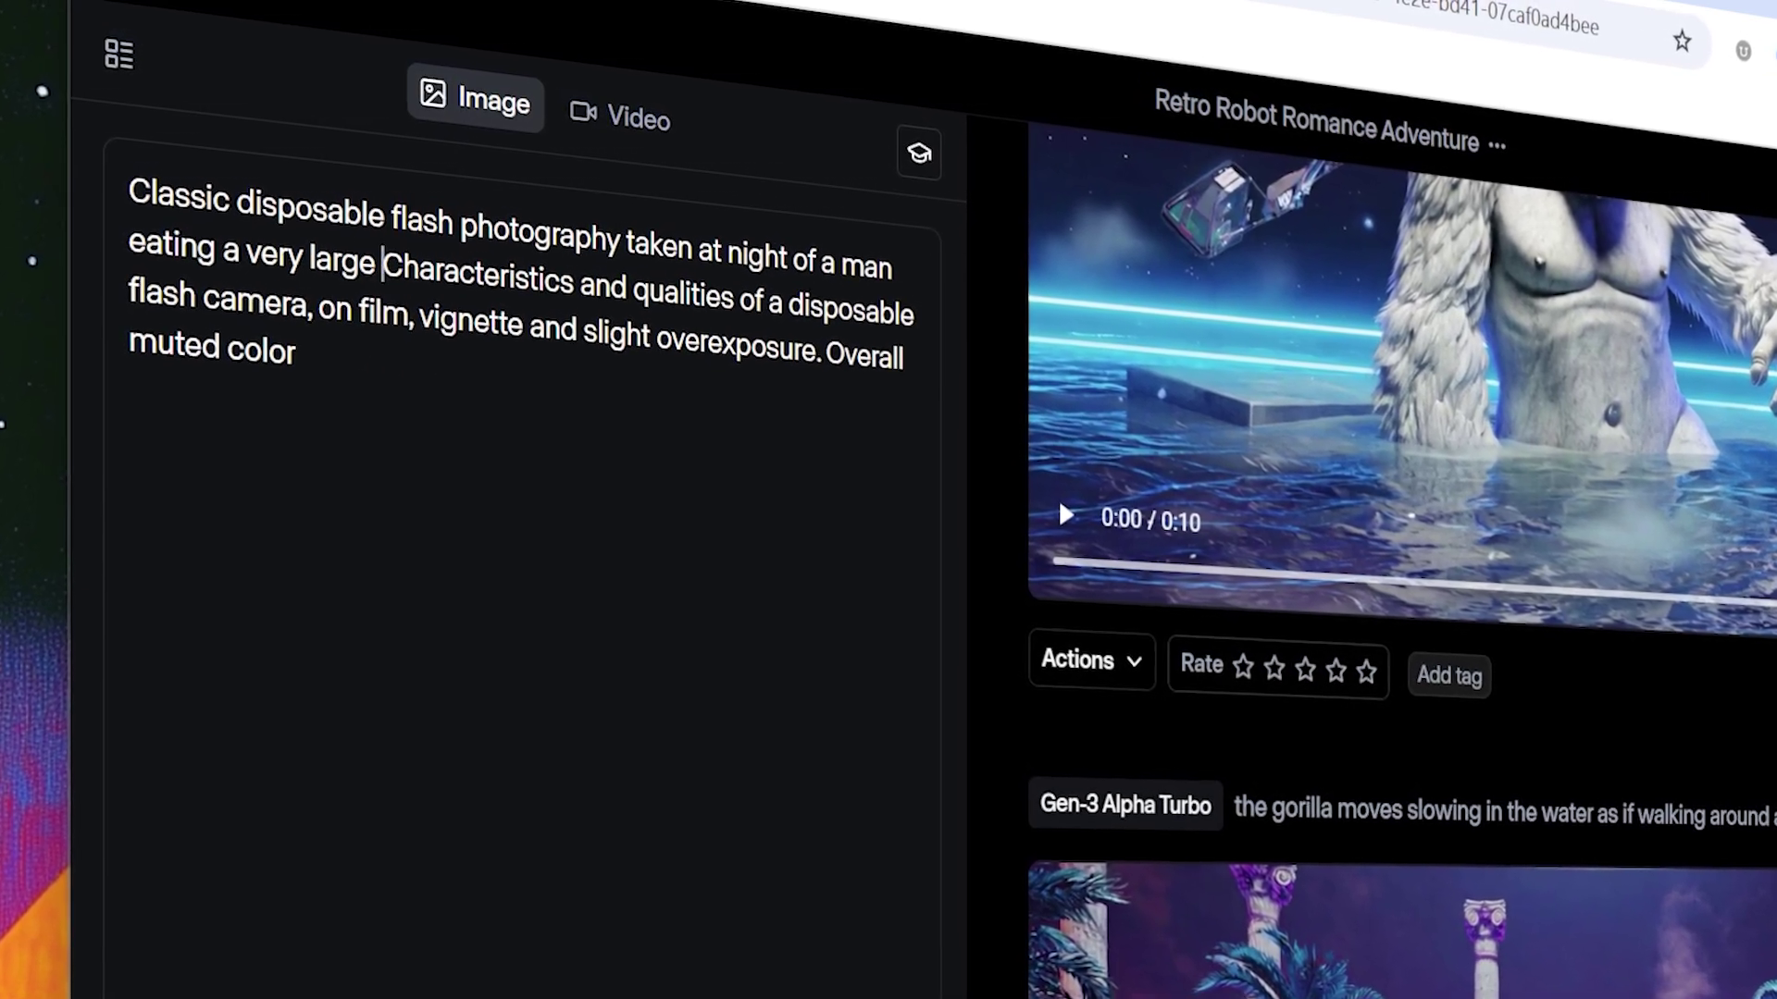
{"action": "type", "text": "corn on th"}
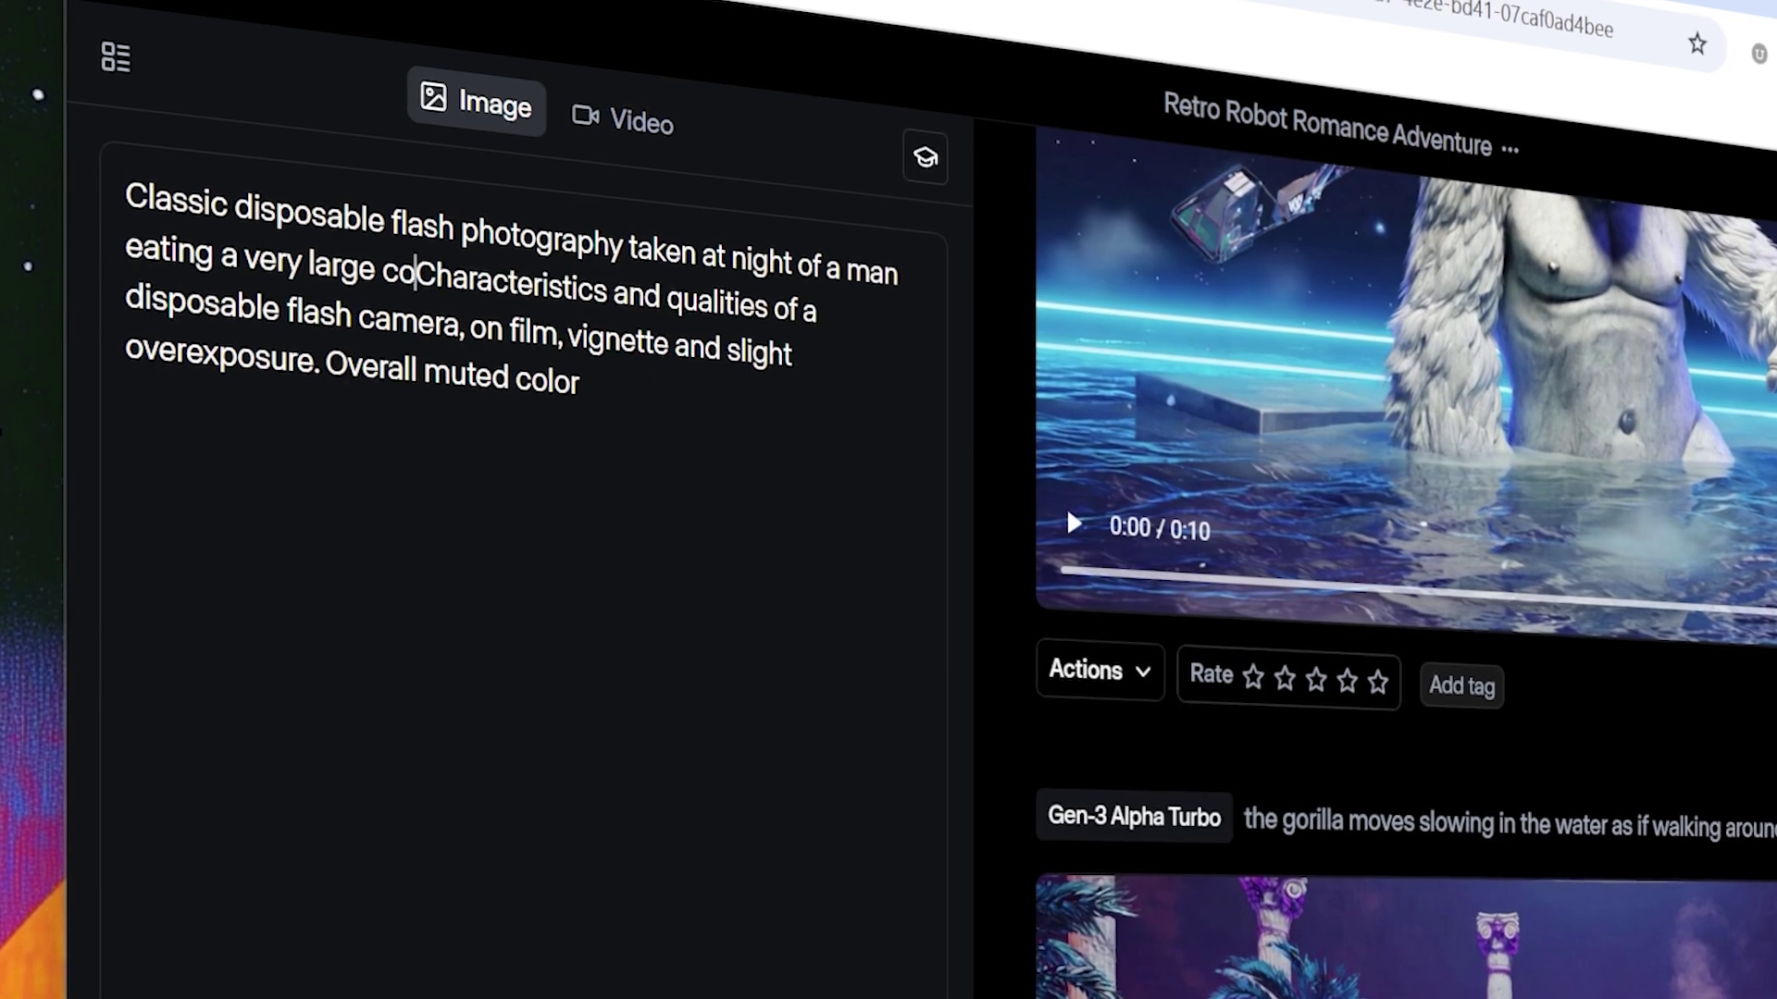
{"action": "type", "text": "e cob a"}
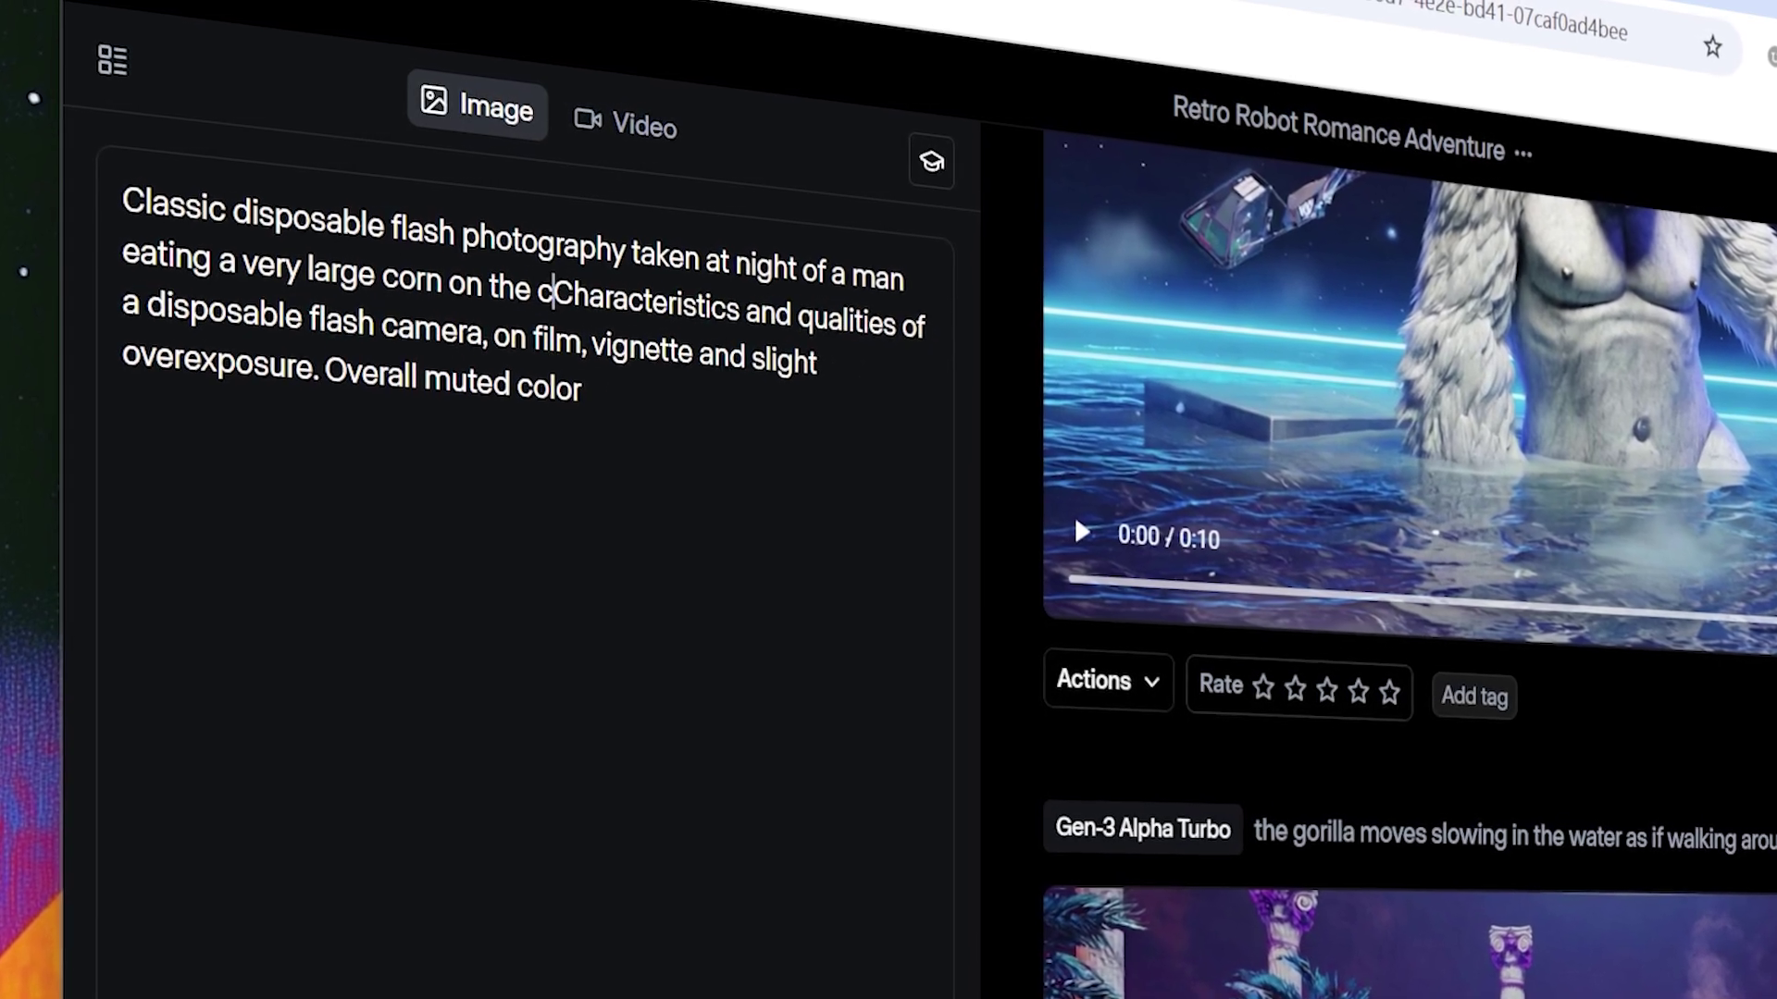
{"action": "type", "text": "t the stat"}
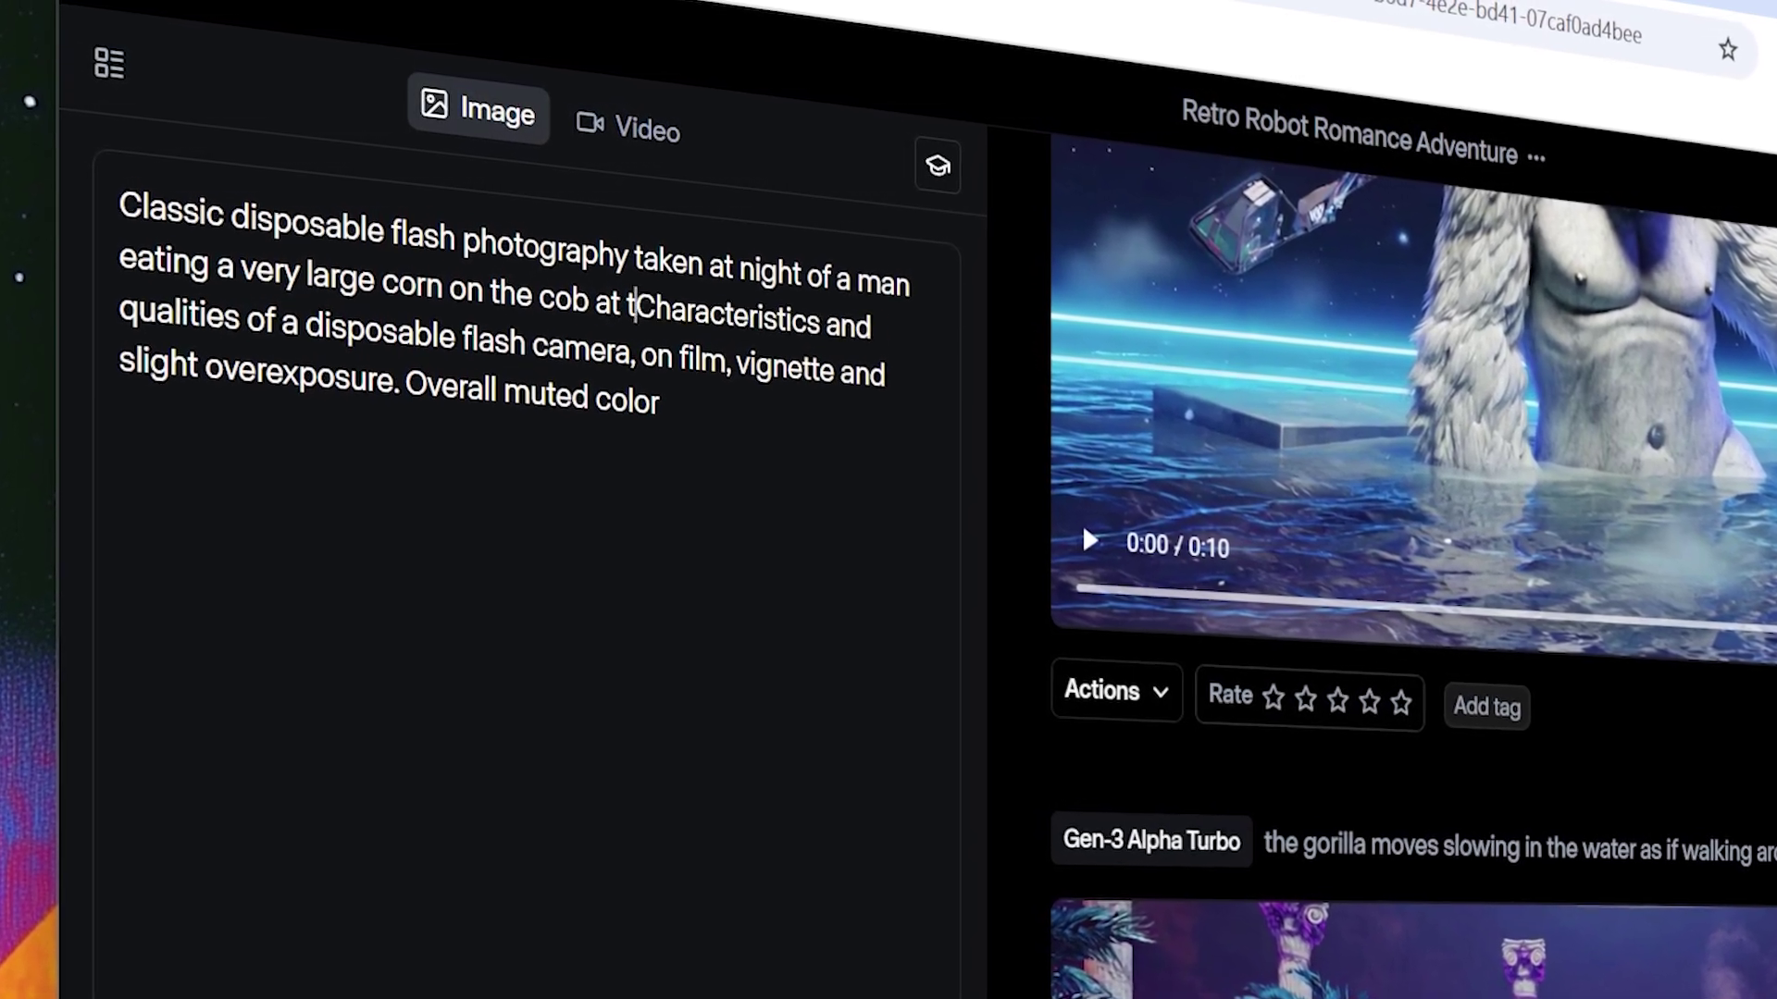
{"action": "type", "text": "e fair."}
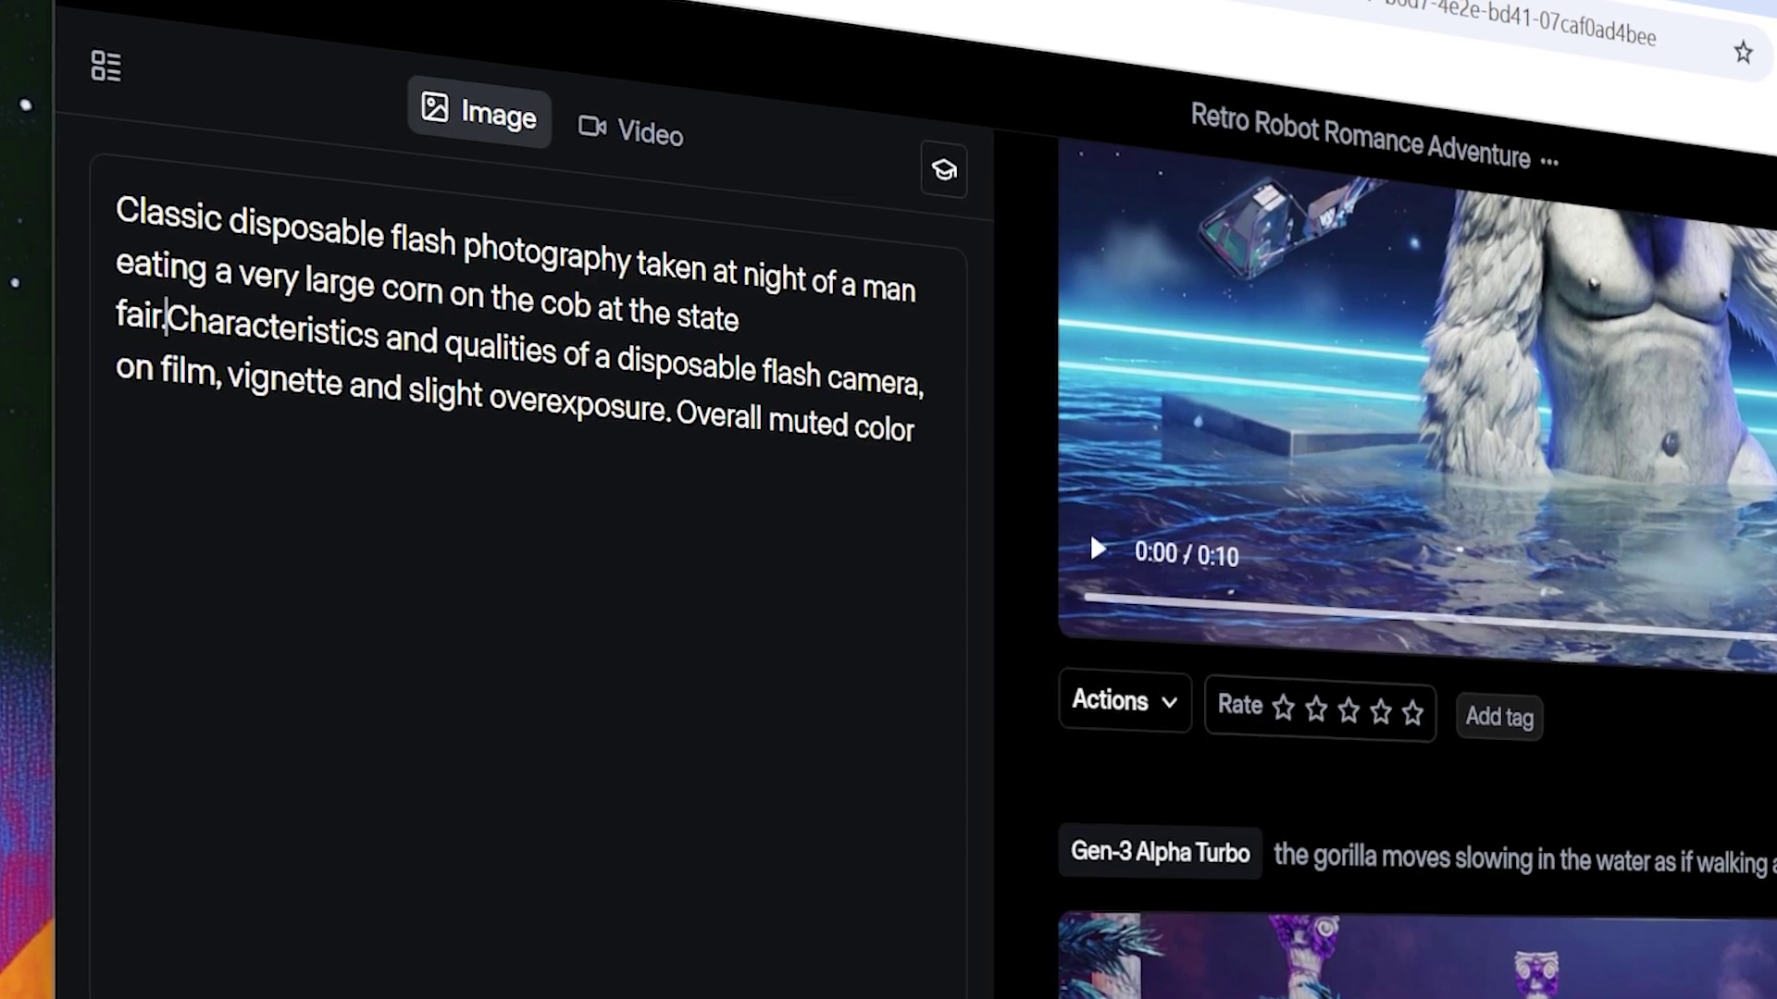
{"action": "key", "text": "Return"}
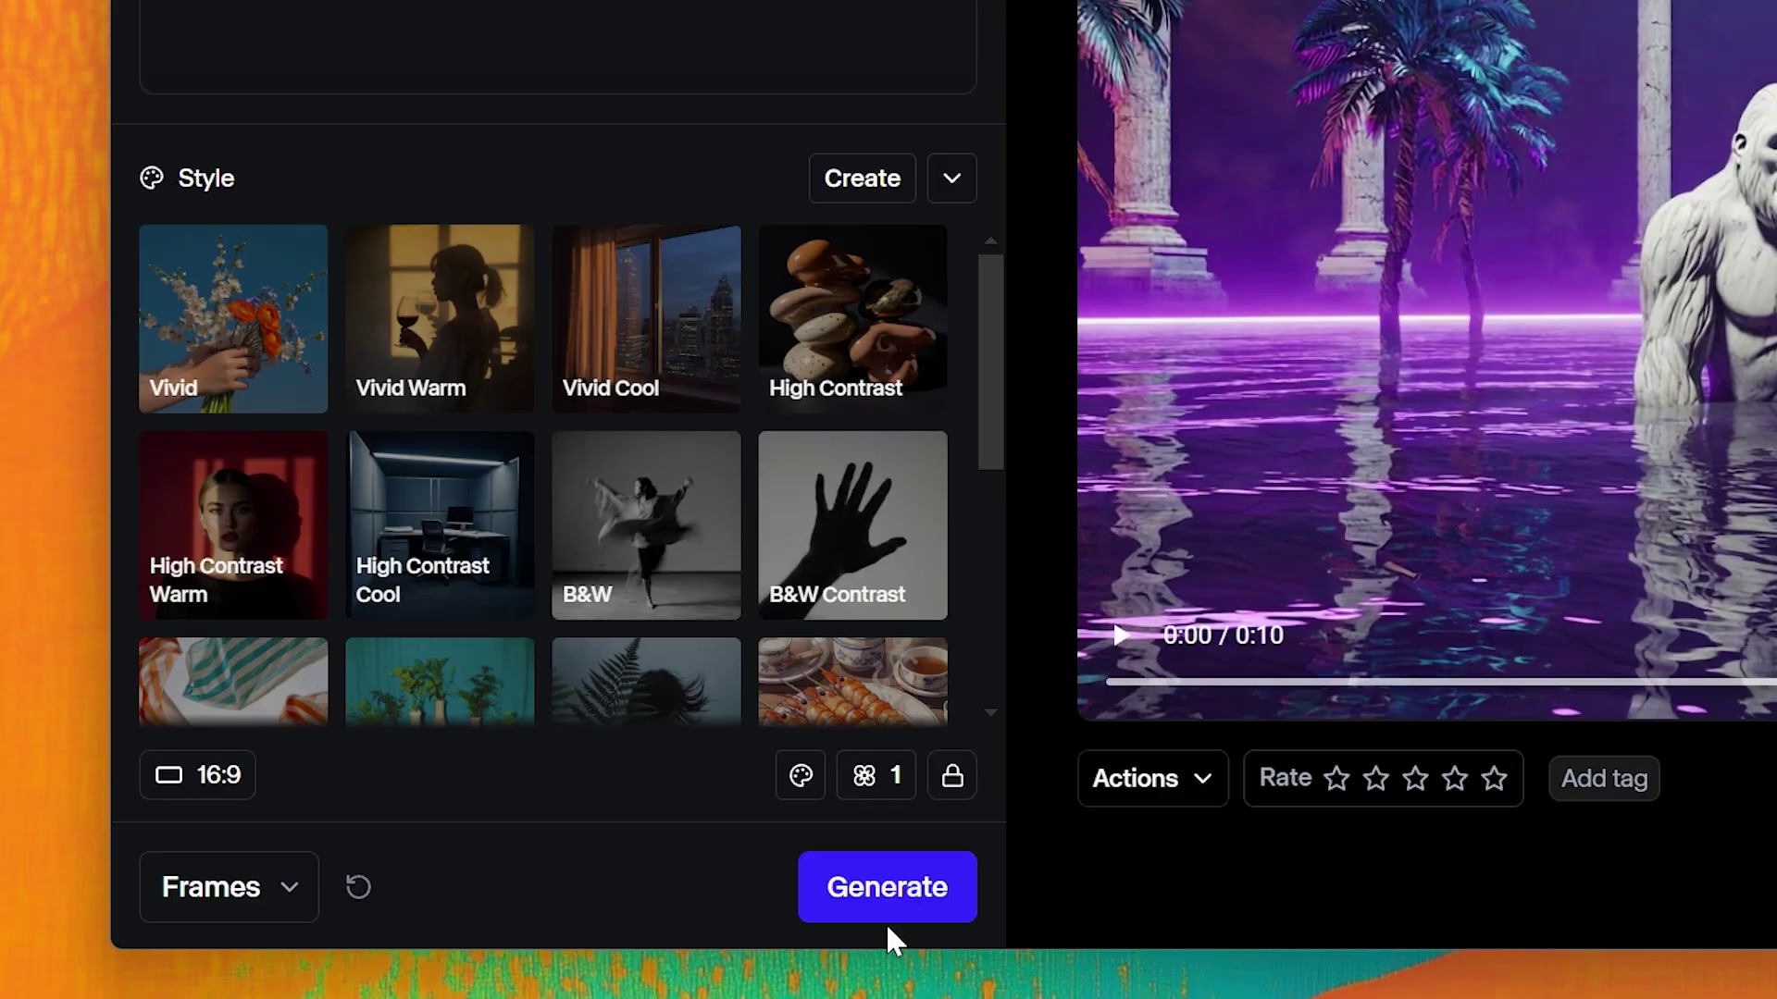
{"action": "left_click", "coordinate": [888, 916]}
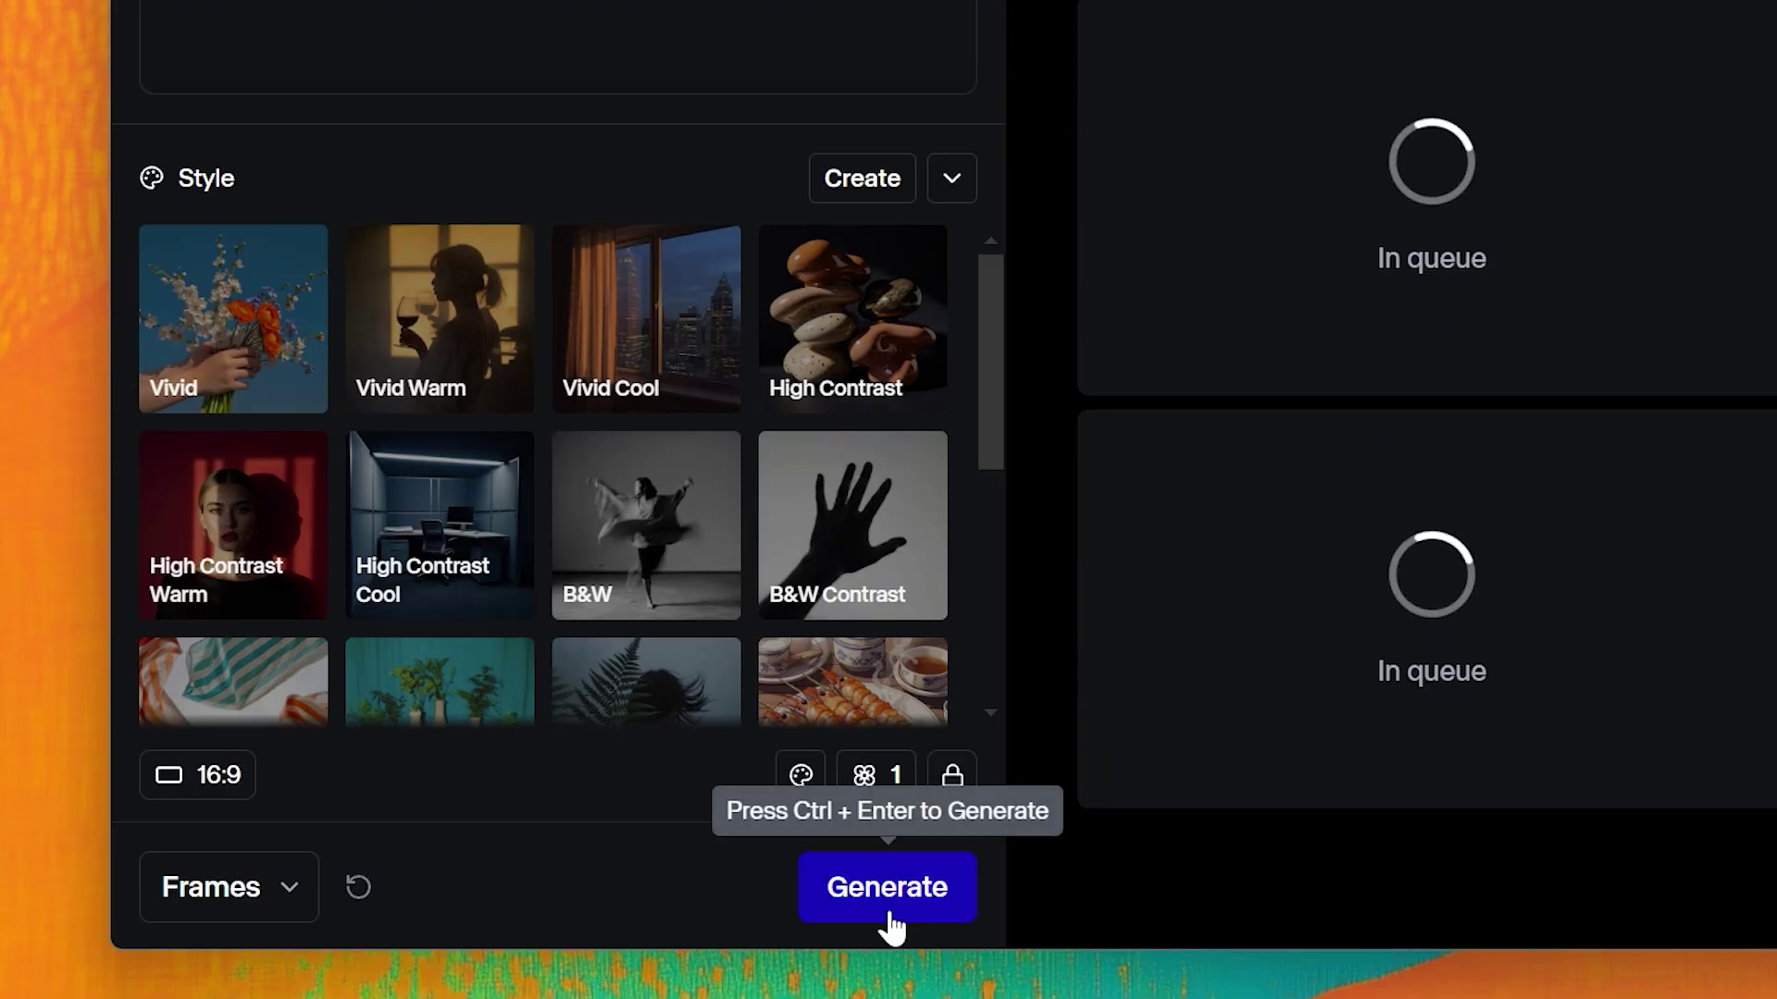
{"action": "left_click", "coordinate": [864, 776]}
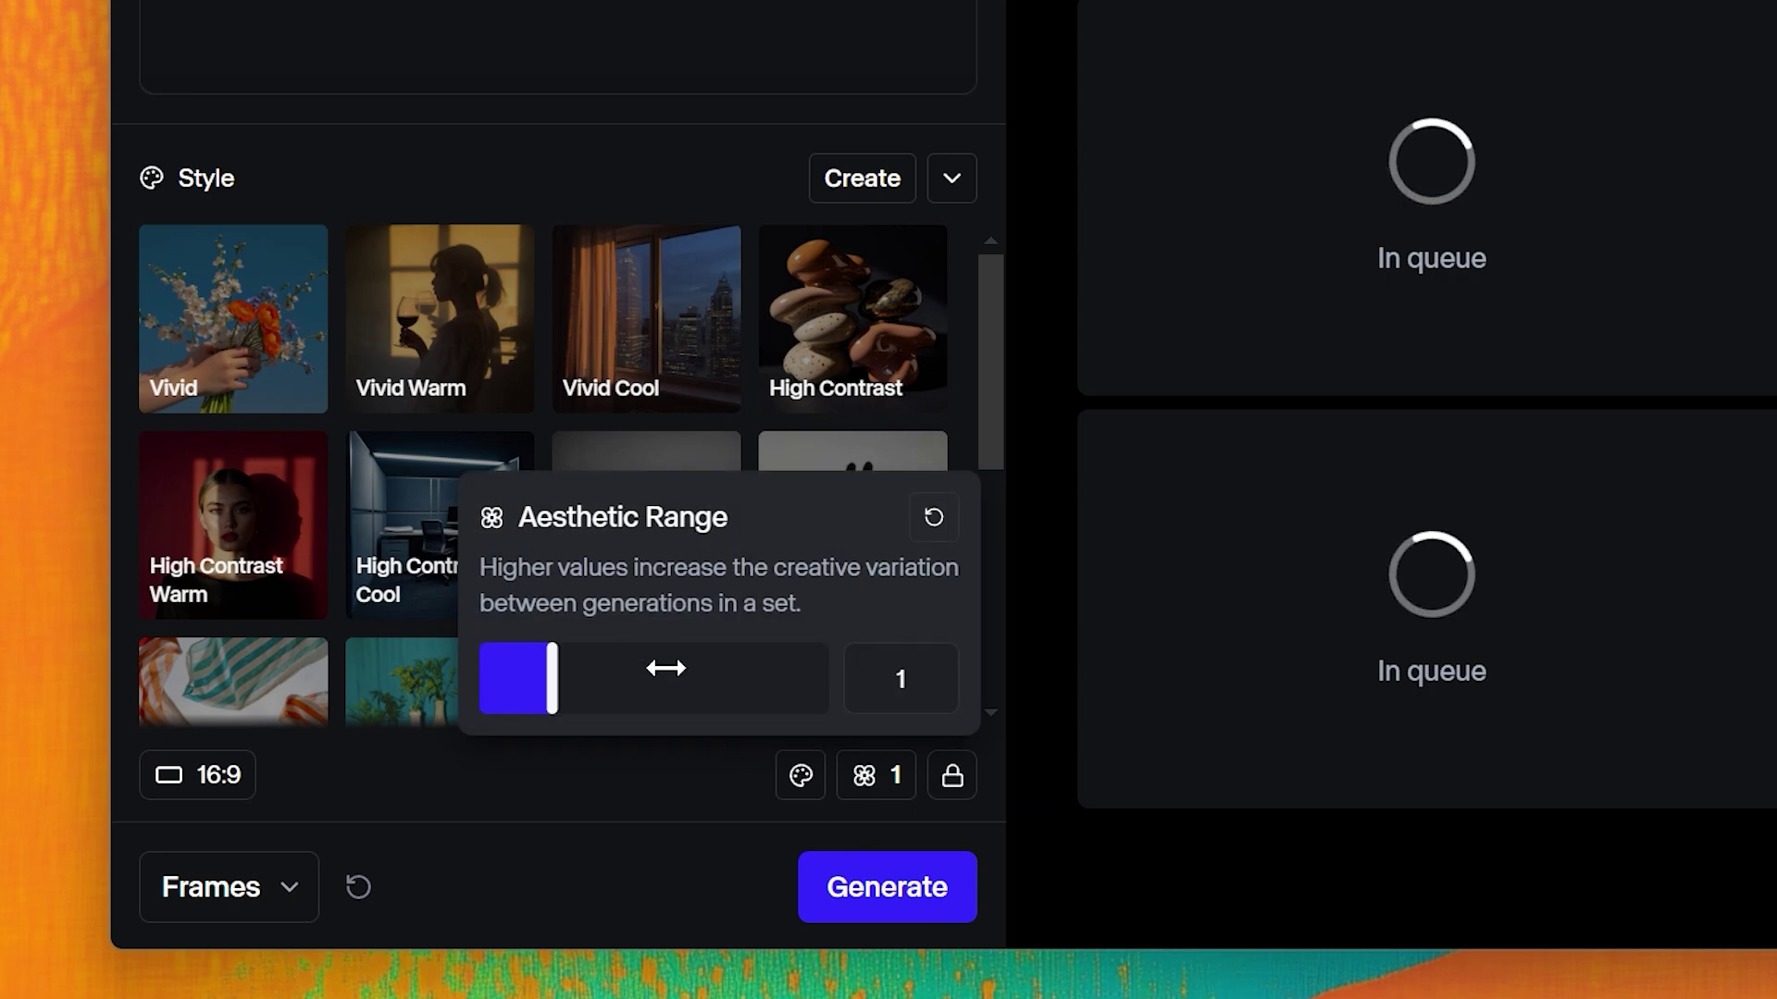
{"action": "left_click", "coordinate": [665, 668]}
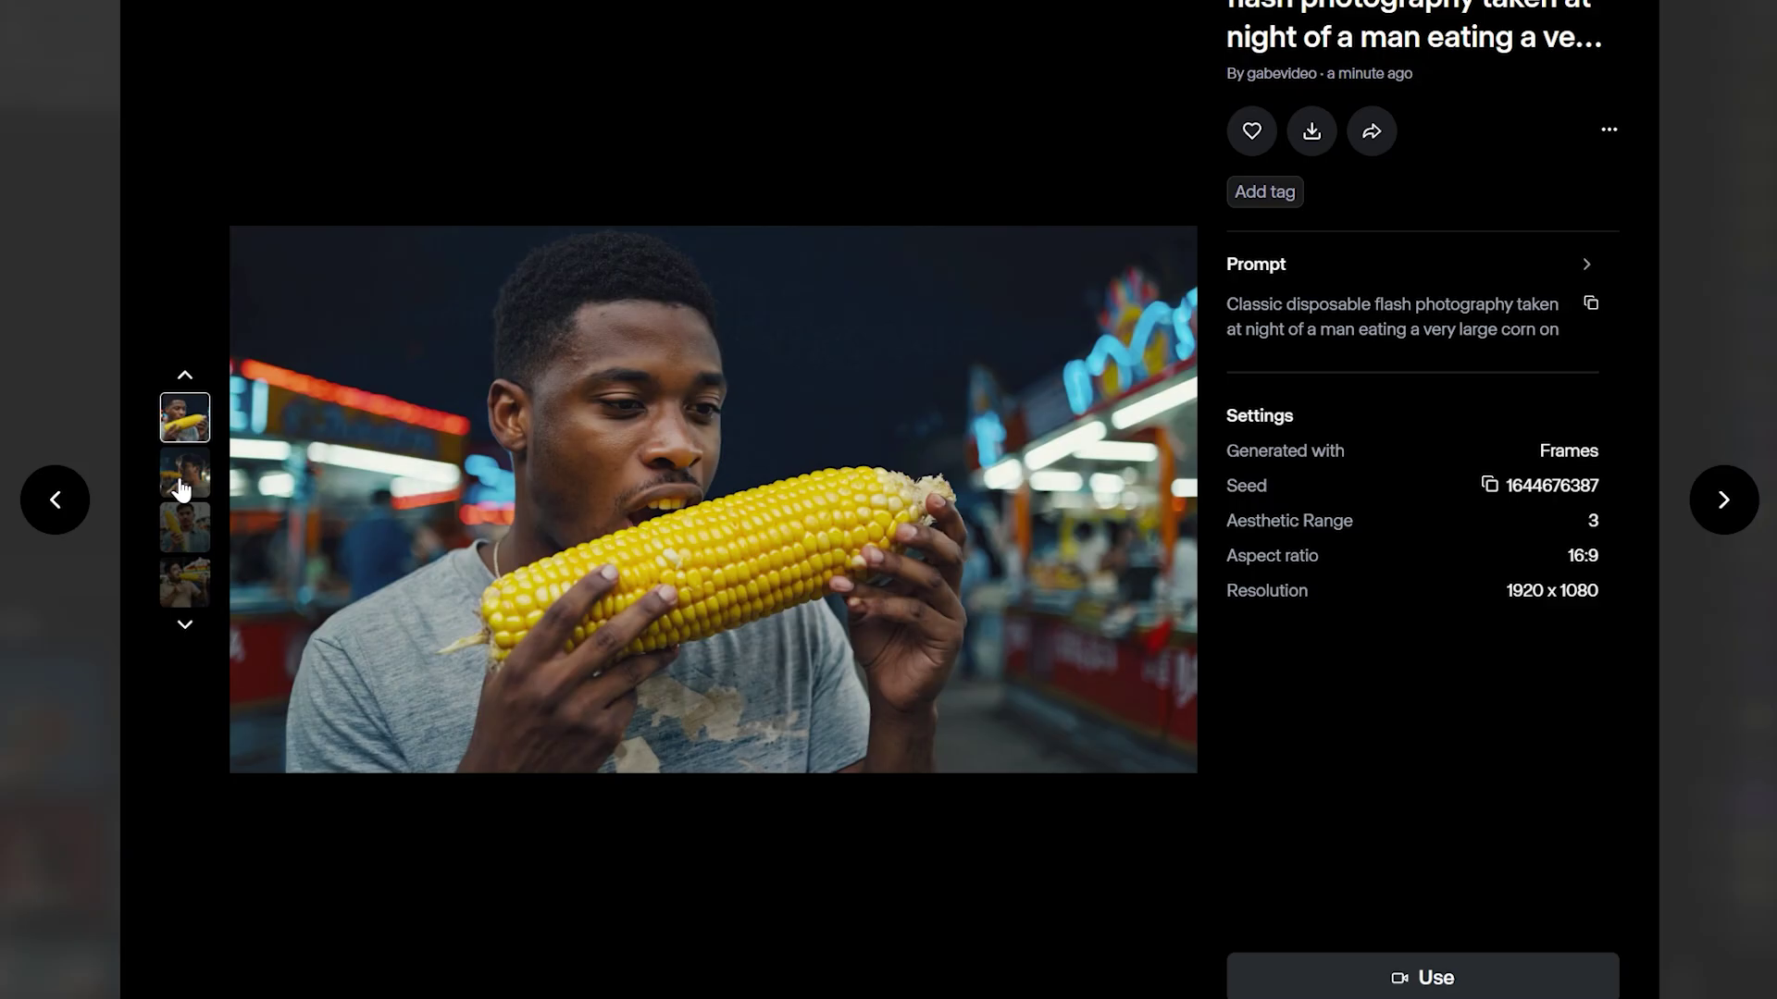
Step: Compare the aesthetic-range-3 corn photos and download the man holding corn before the Ferris wheel
{"action": "left_click", "coordinate": [184, 473]}
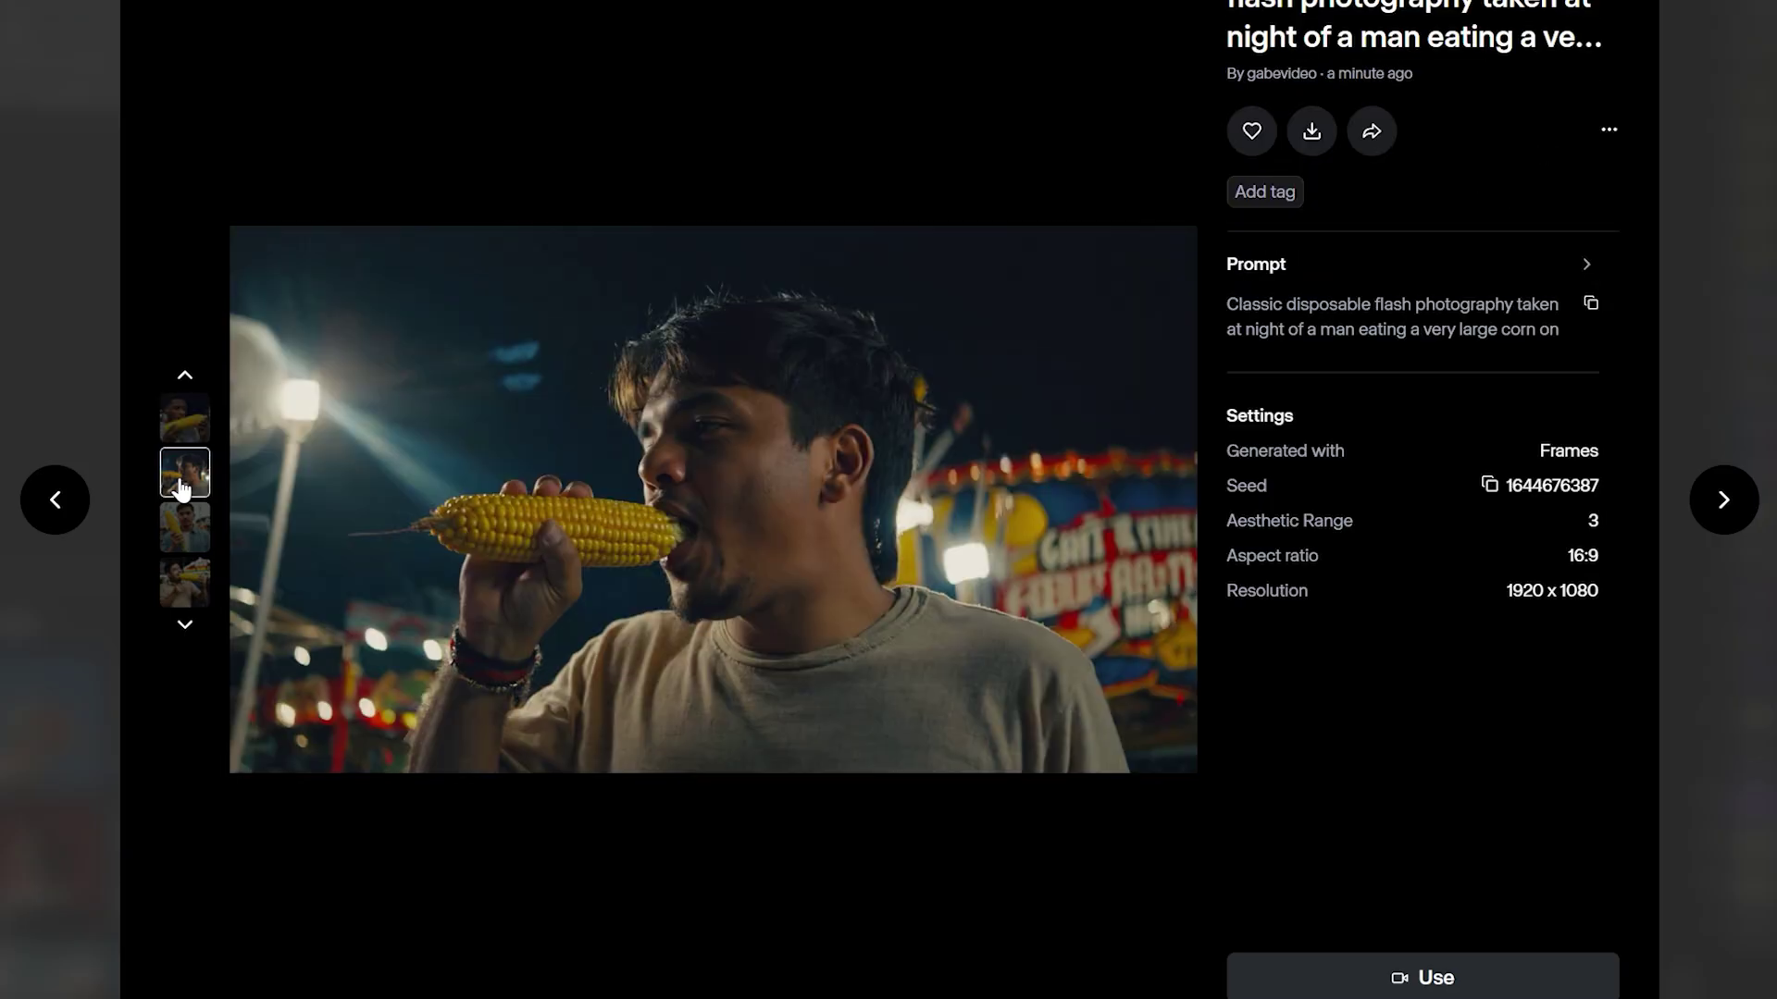
{"action": "left_click", "coordinate": [177, 537]}
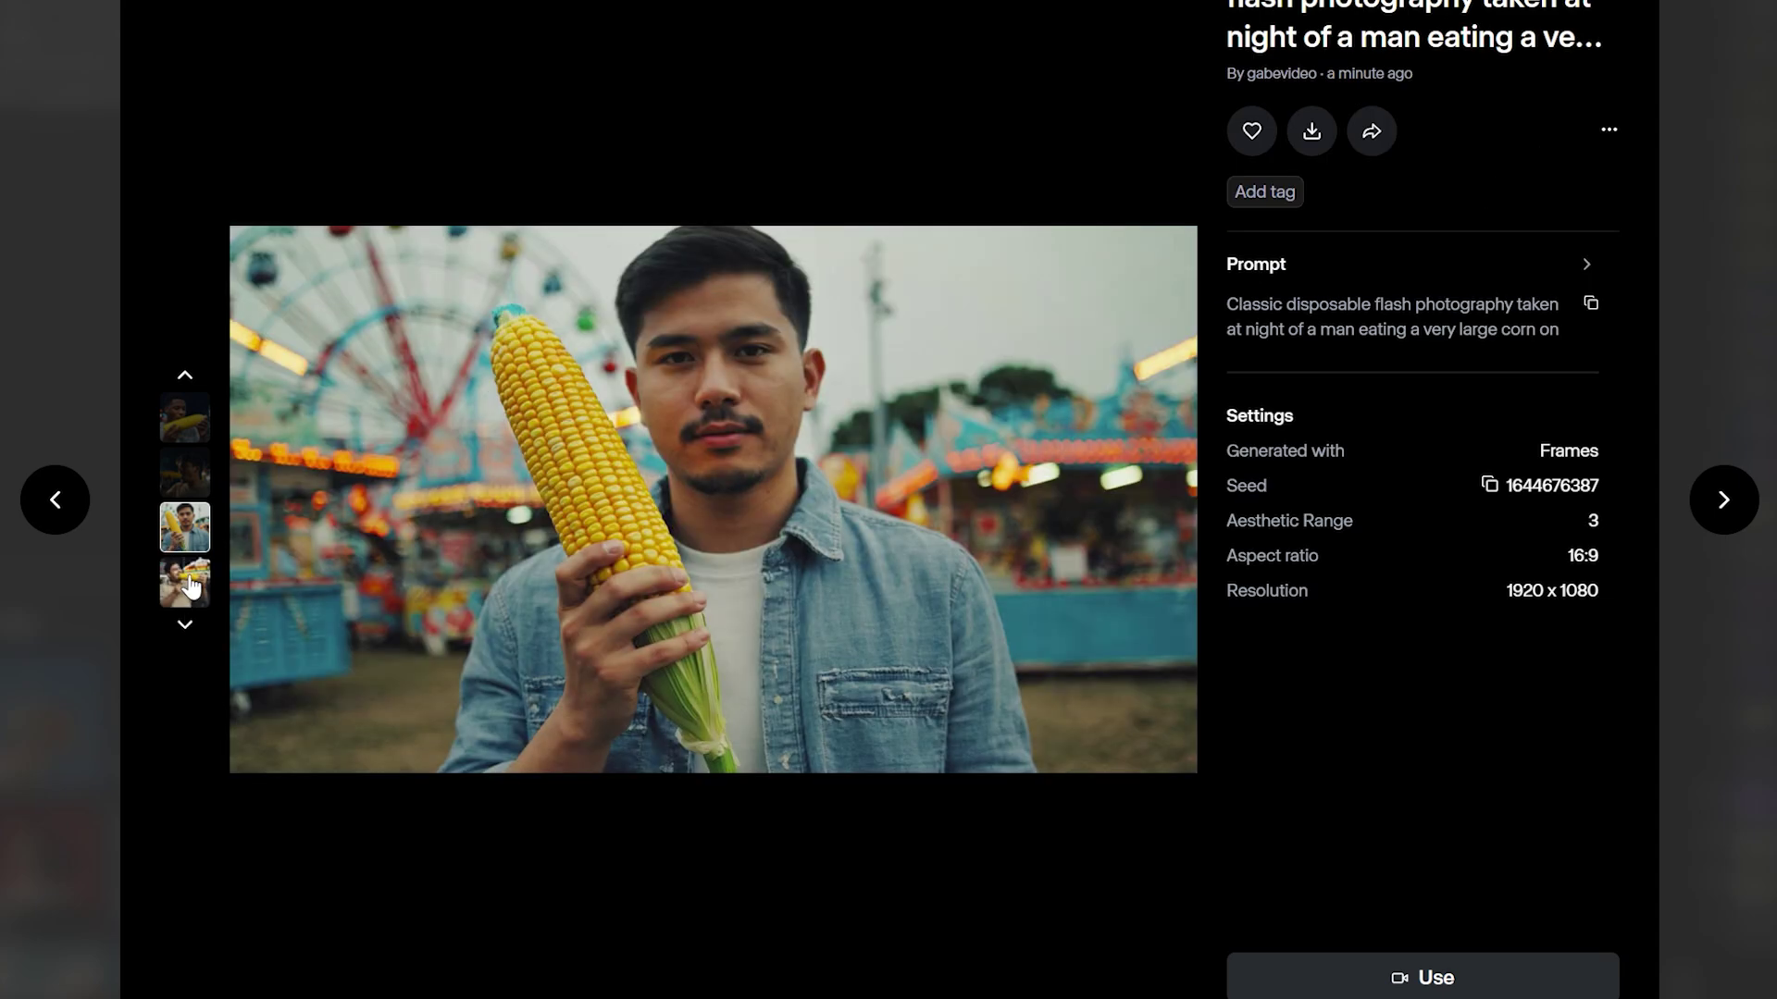
{"action": "left_click", "coordinate": [189, 585]}
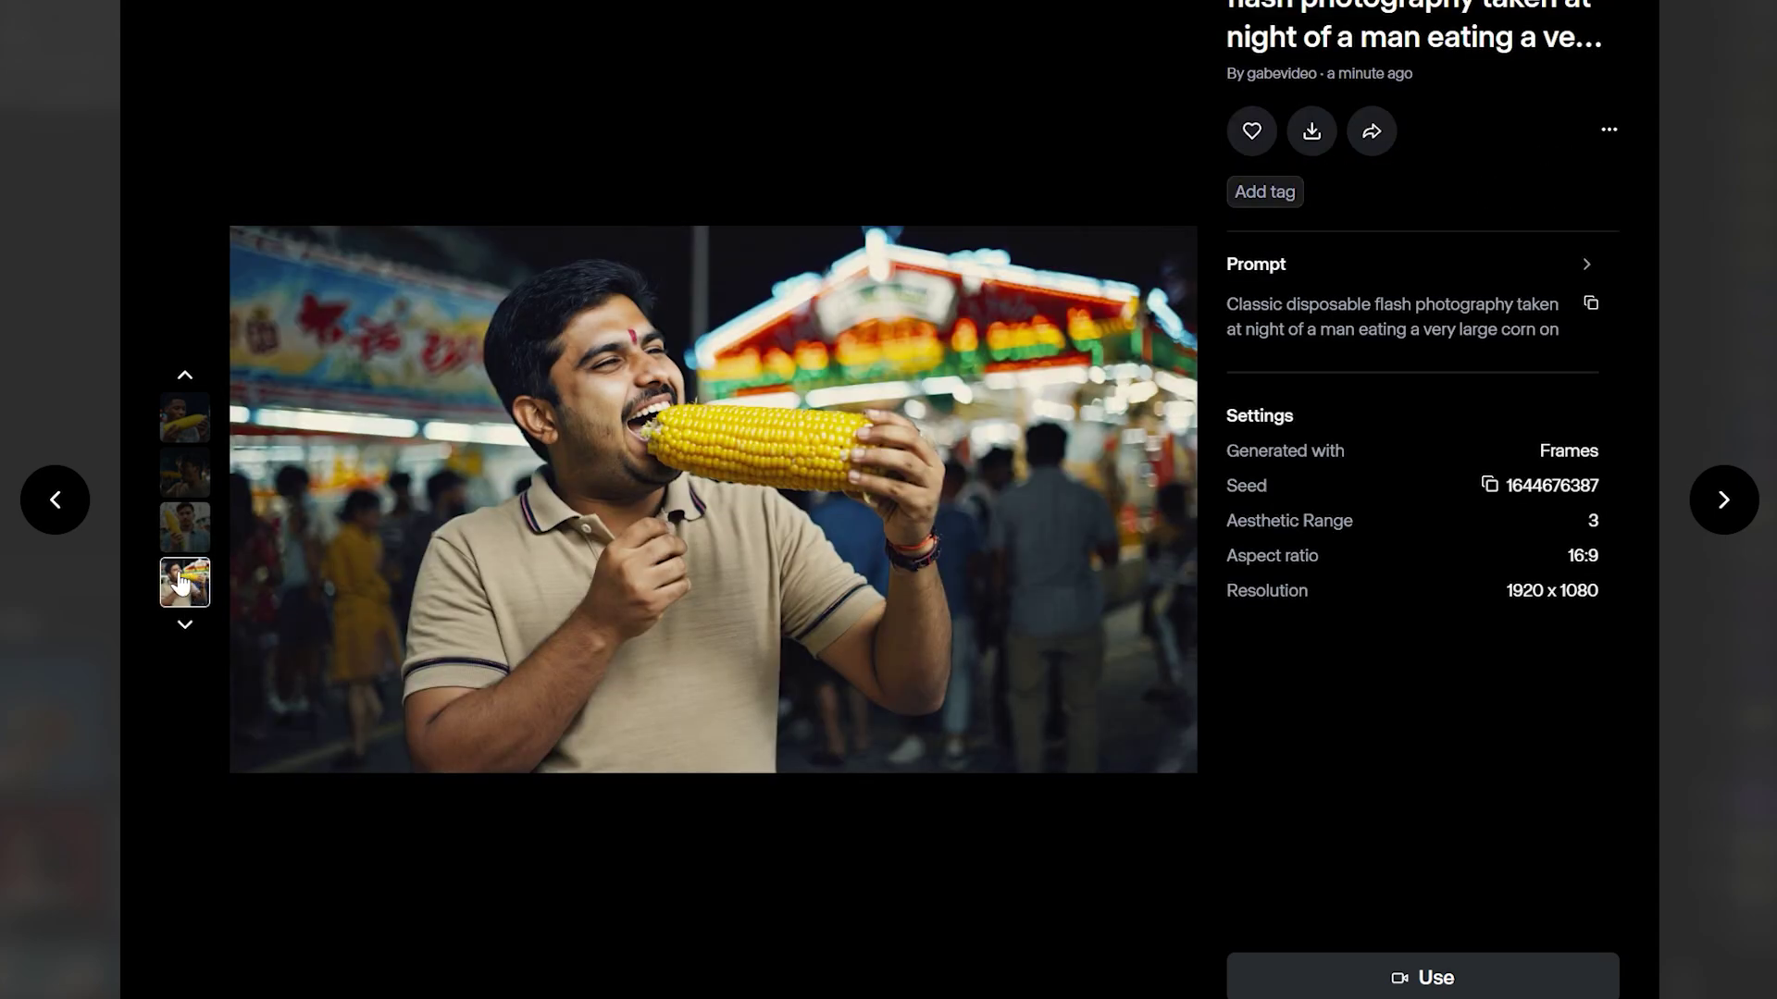
{"action": "left_click", "coordinate": [186, 541]}
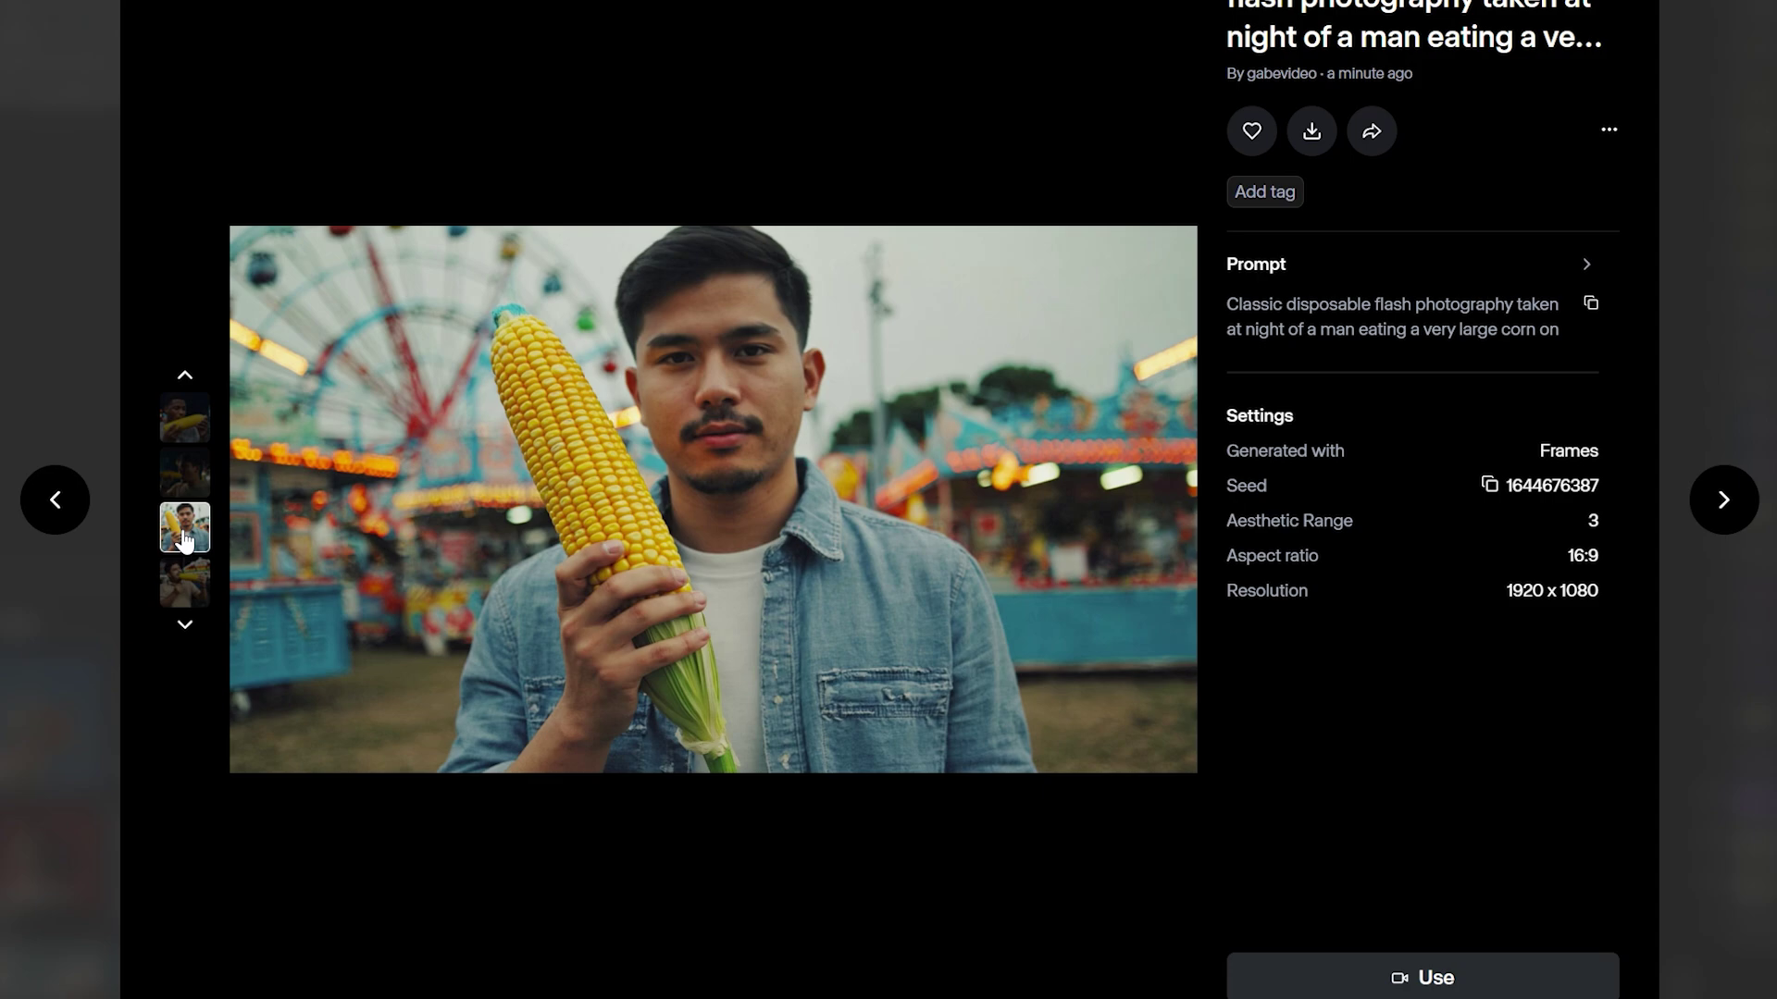
{"action": "left_click", "coordinate": [198, 431]}
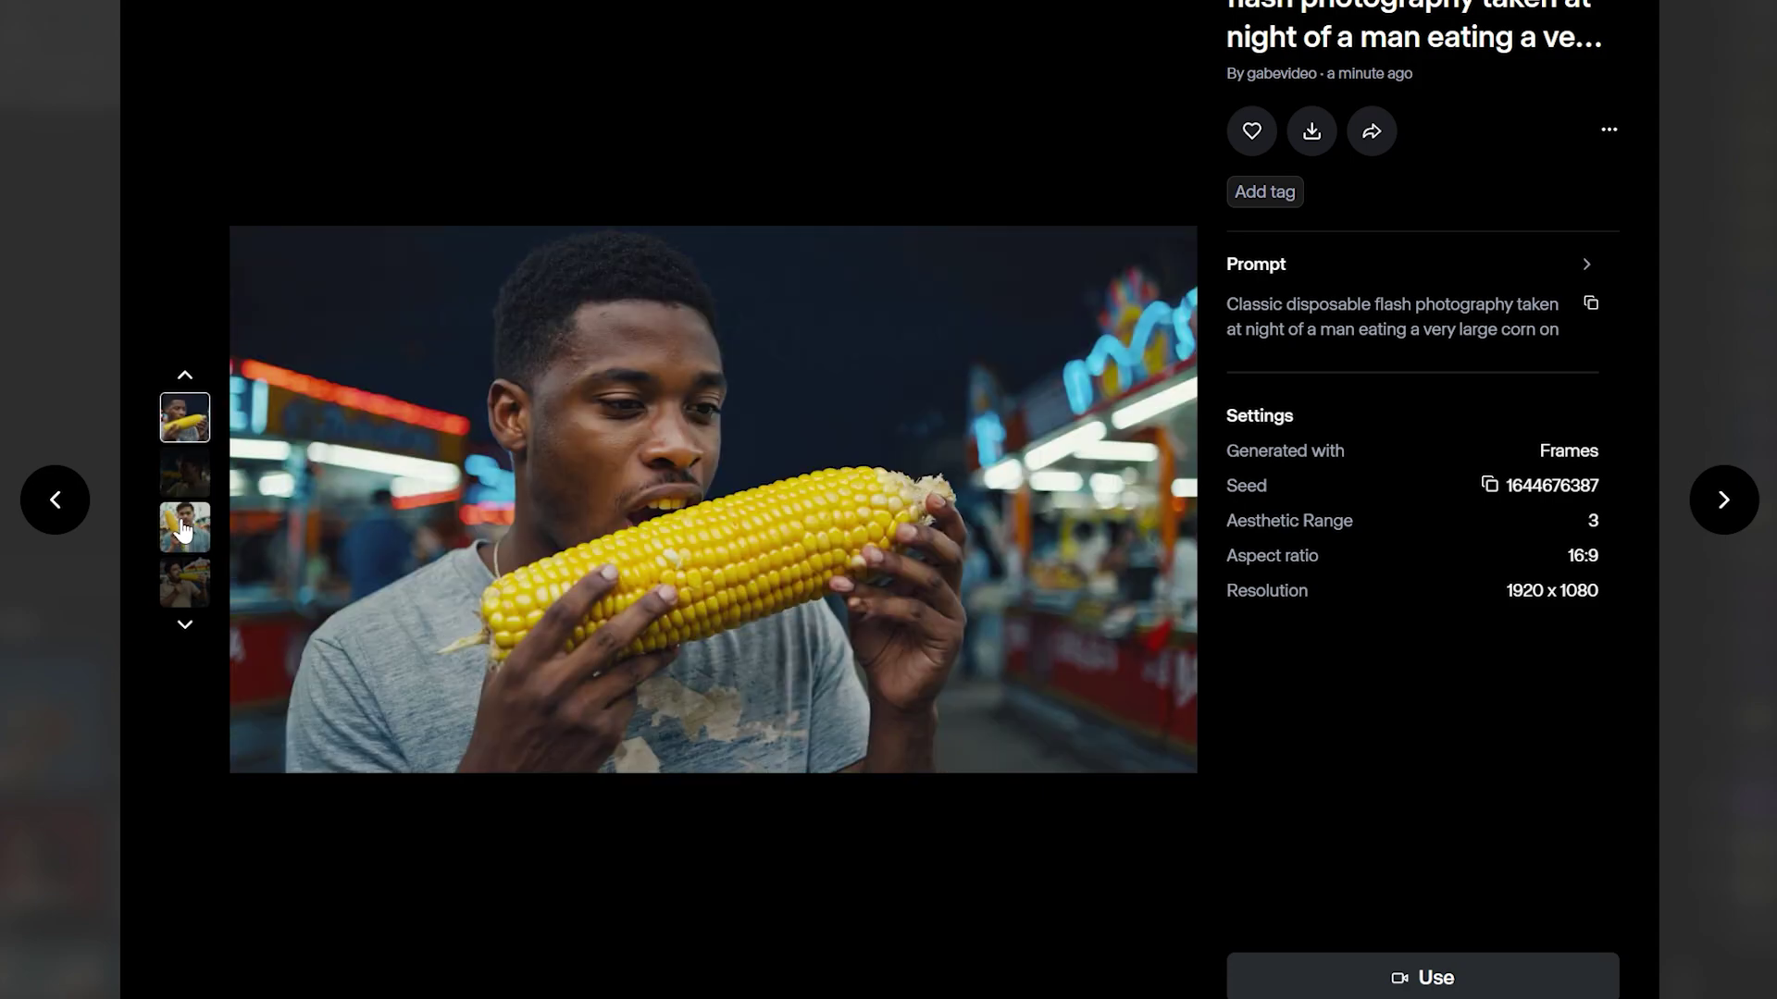
{"action": "left_click", "coordinate": [184, 529]}
{"action": "left_click", "coordinate": [189, 481]}
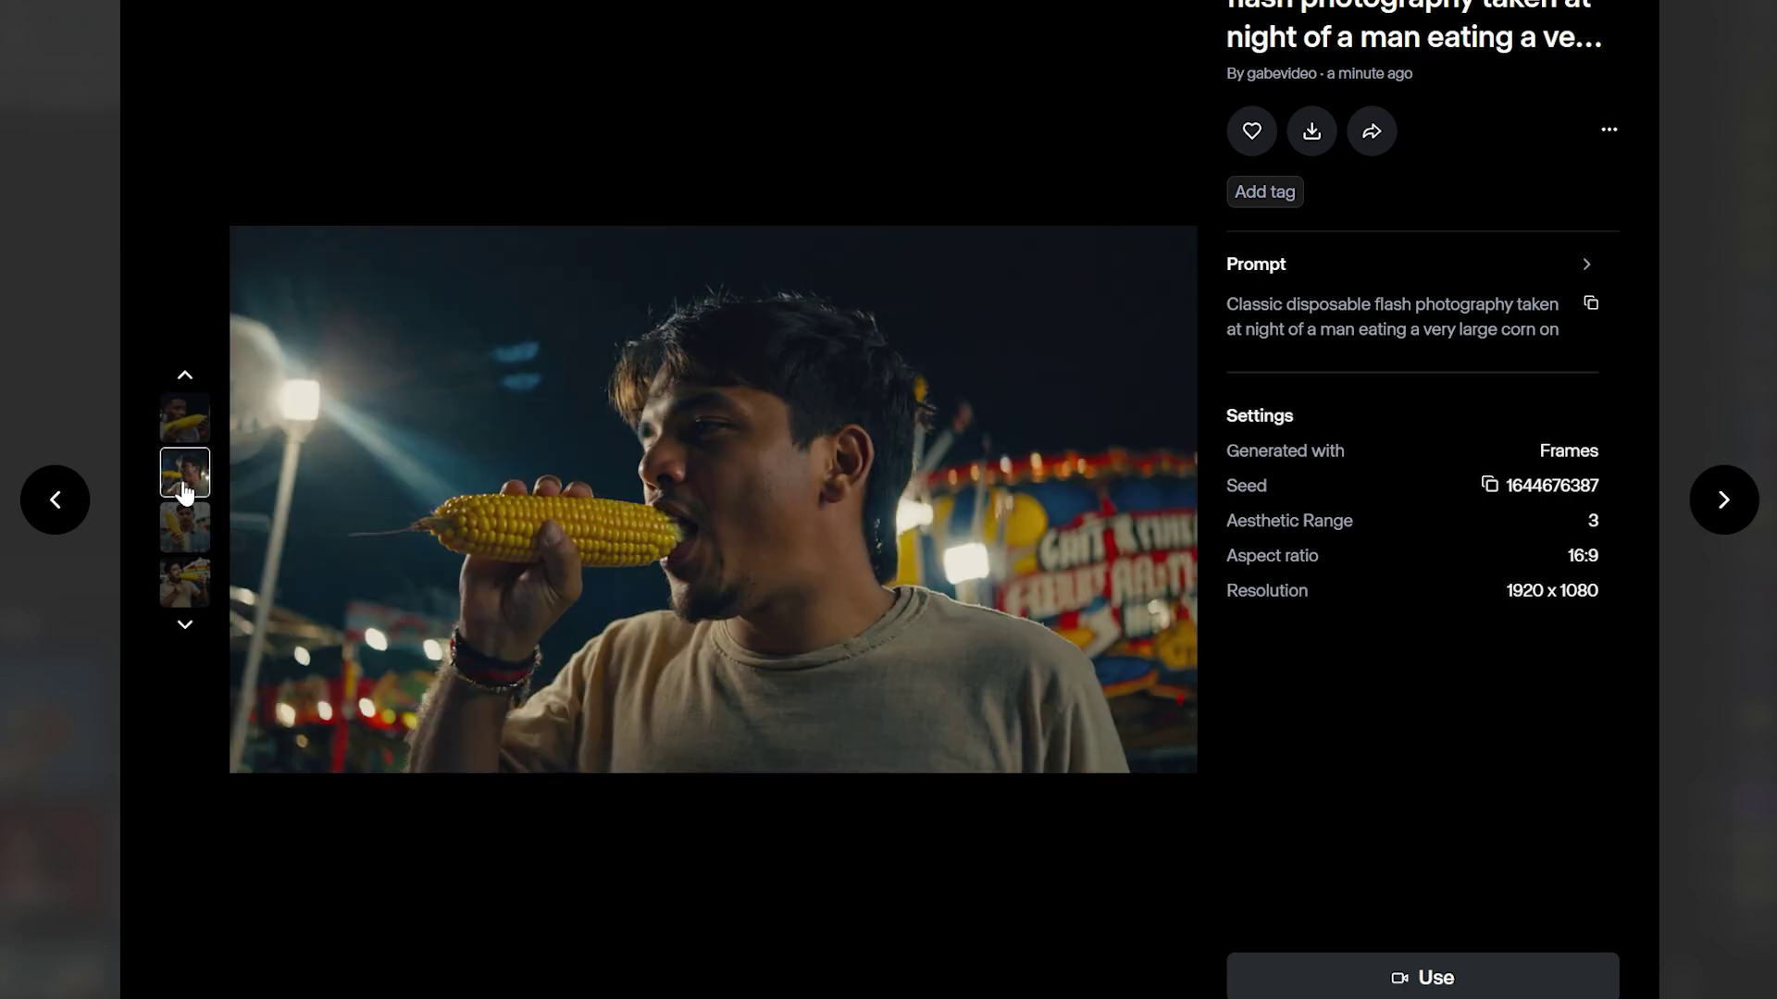
{"action": "left_click", "coordinate": [183, 541]}
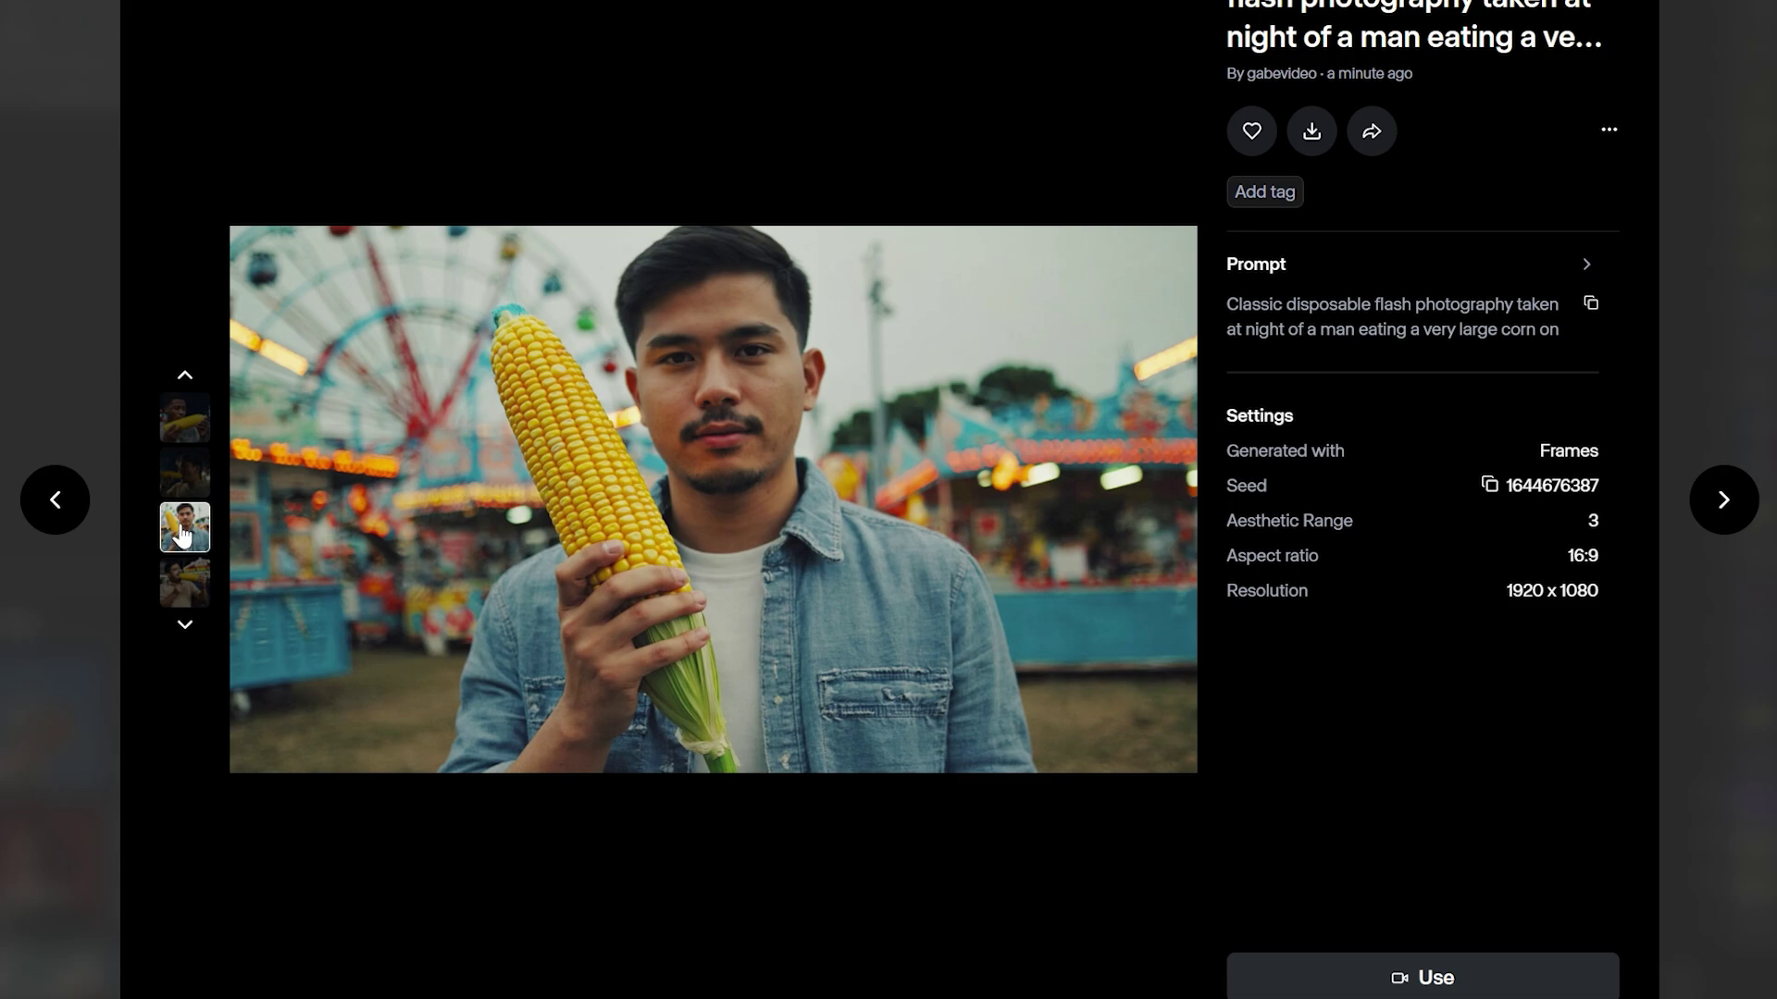
{"action": "left_click", "coordinate": [1312, 131]}
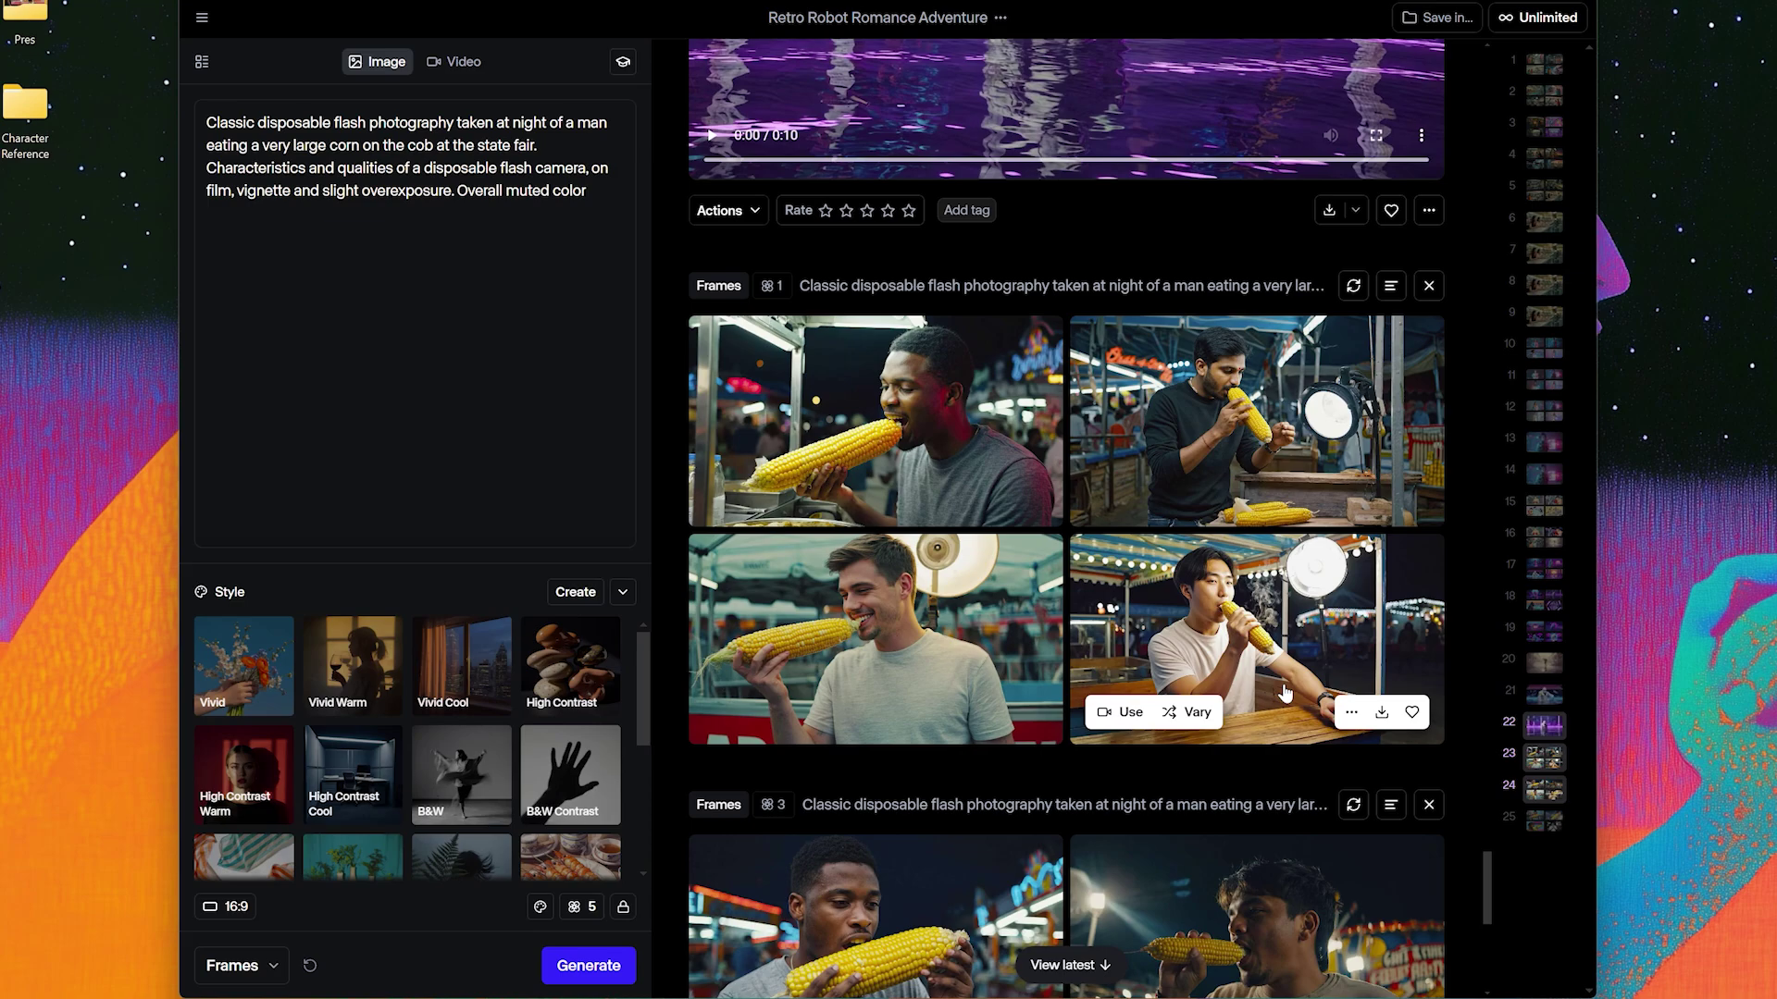
Step: Enlarge the Aesthetic Range 5 corn set and view its illustration, CARNIVAL pop-art and black-and-white images
{"action": "scroll", "coordinate": [1284, 692], "scroll_direction": "down", "scroll_amount": 9}
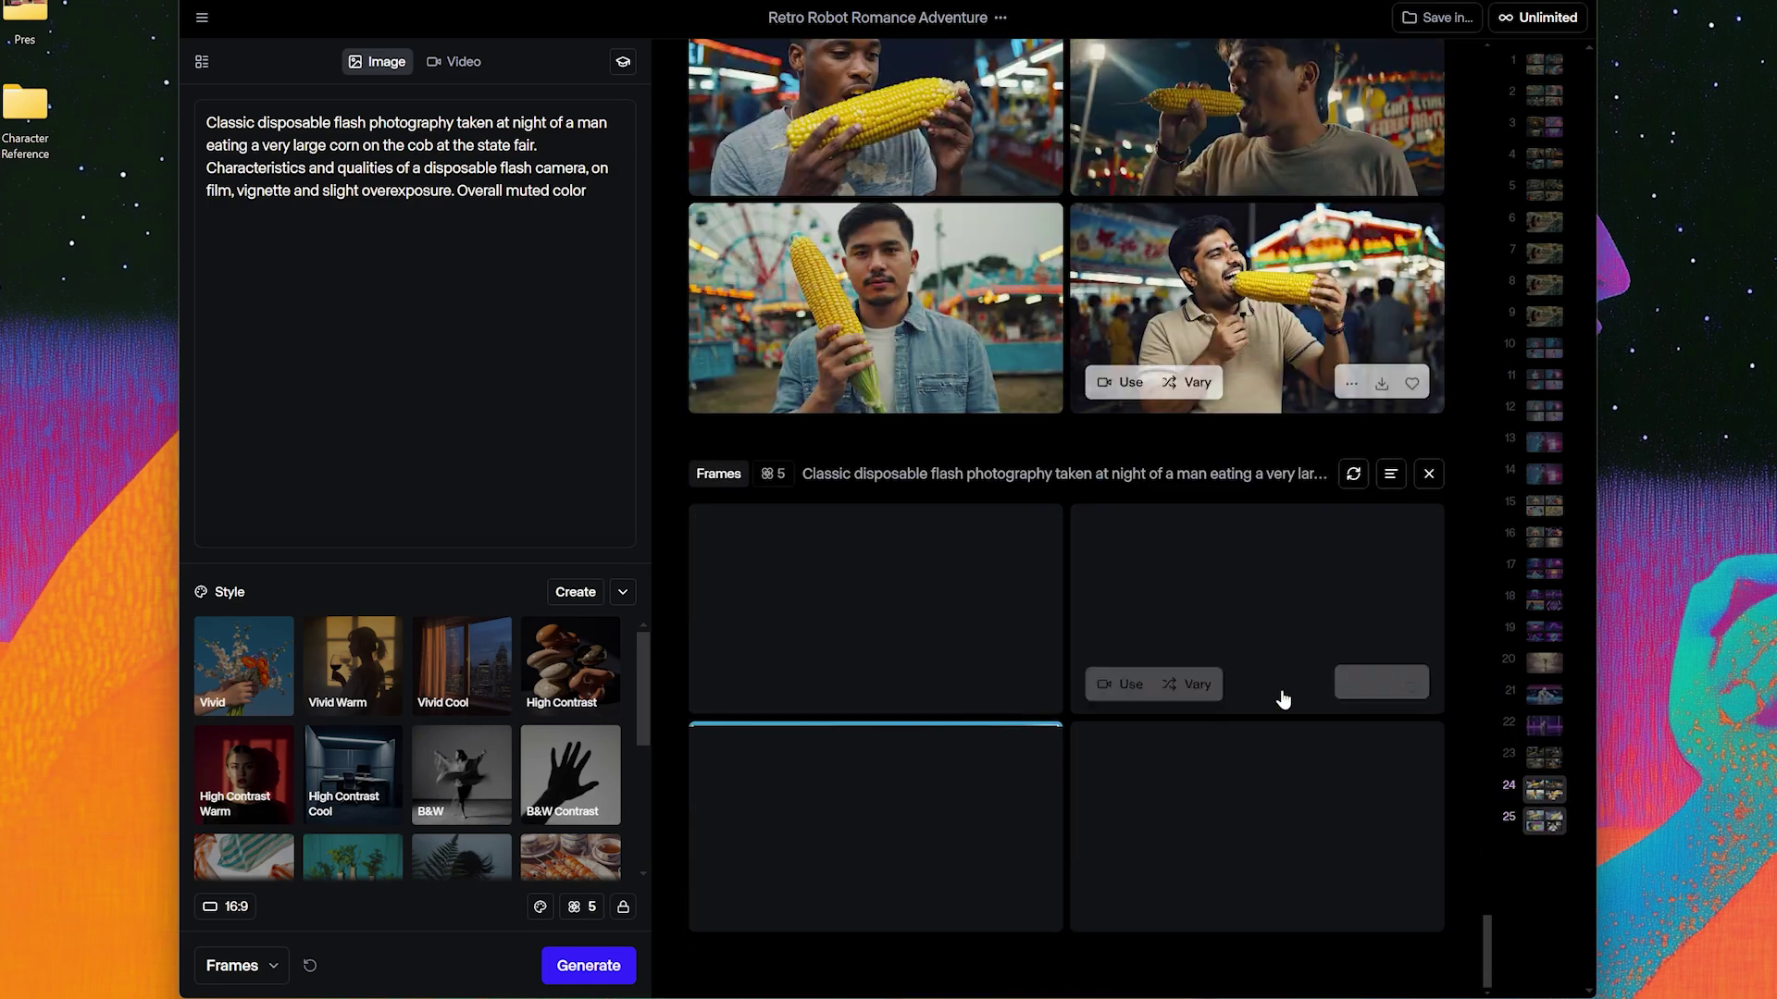
{"action": "scroll", "coordinate": [1284, 698], "scroll_direction": "up", "scroll_amount": 3}
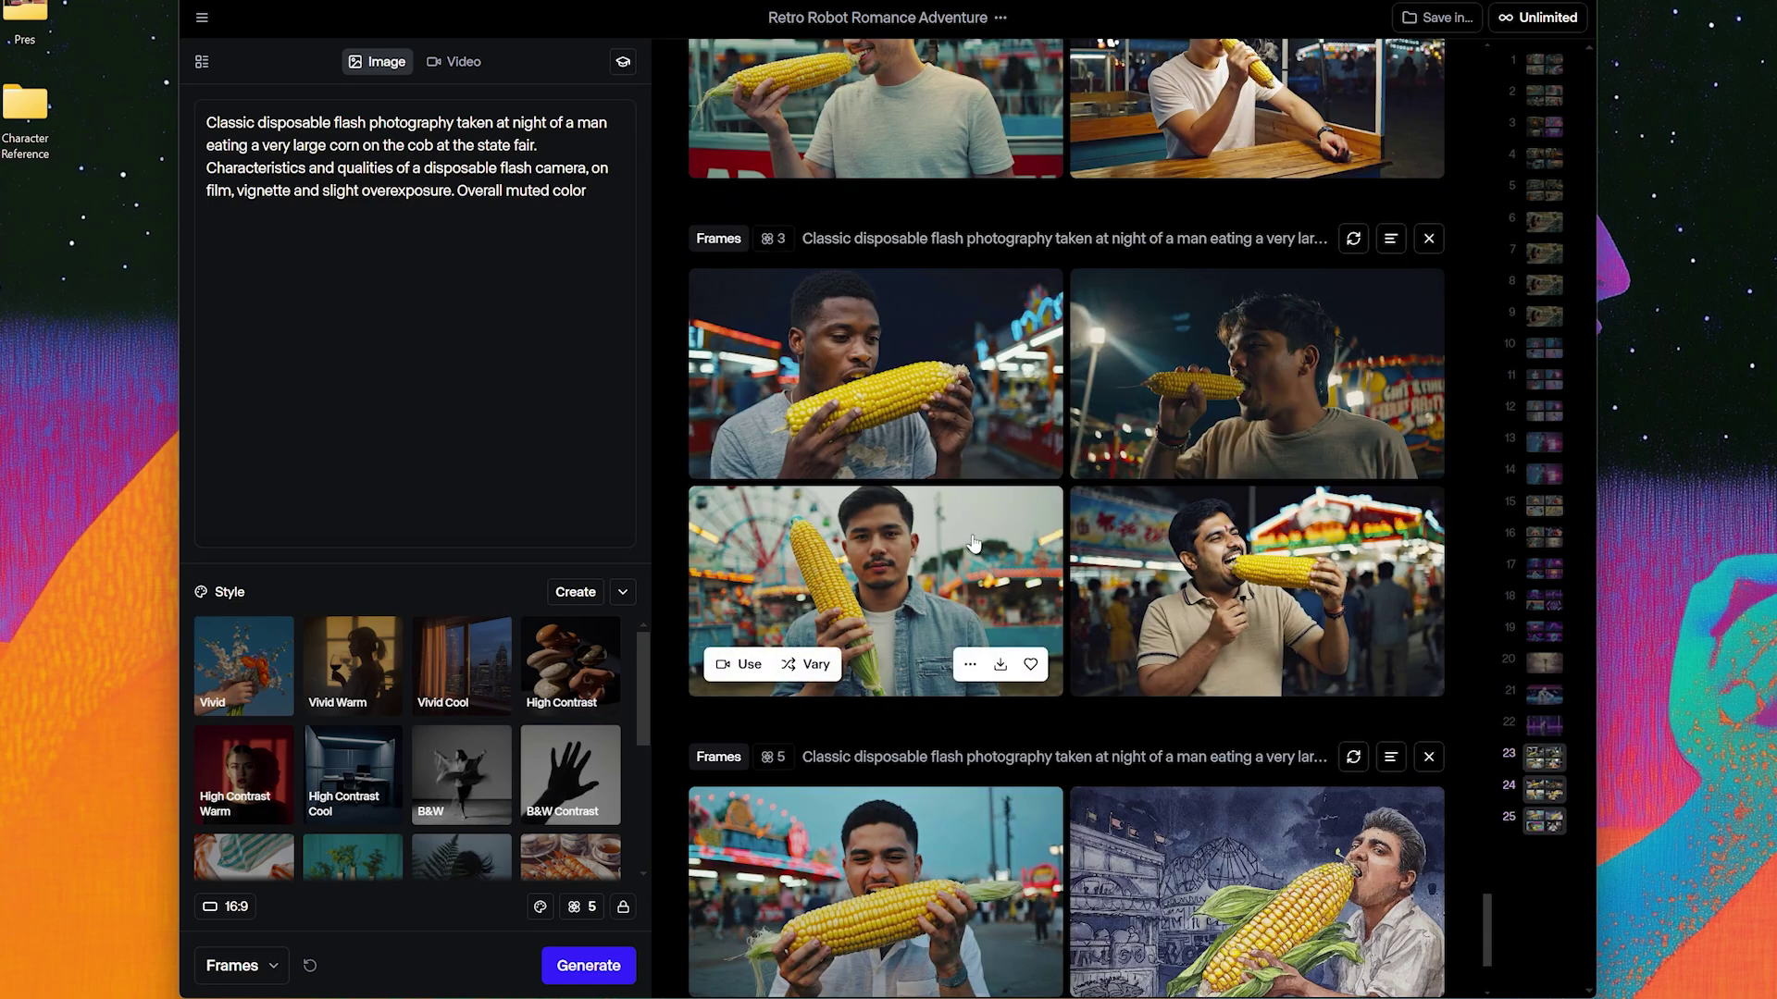
{"action": "scroll", "coordinate": [867, 619], "scroll_direction": "down", "scroll_amount": 3}
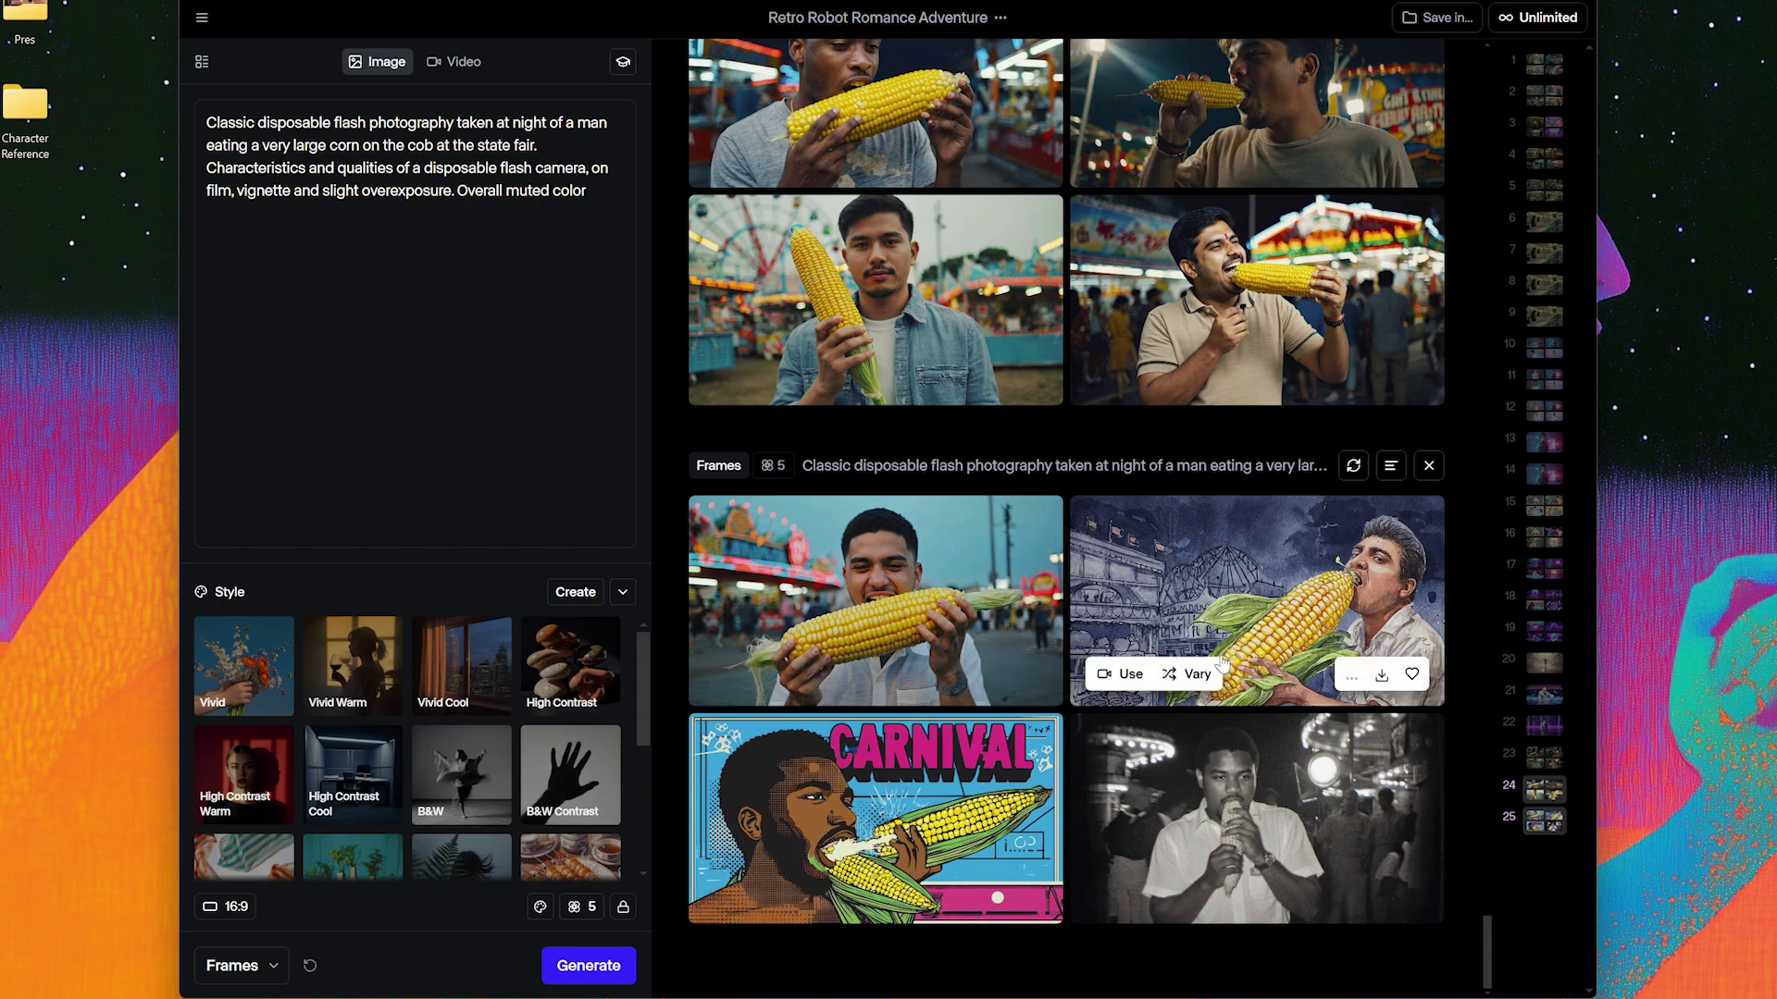
{"action": "left_click", "coordinate": [998, 560]}
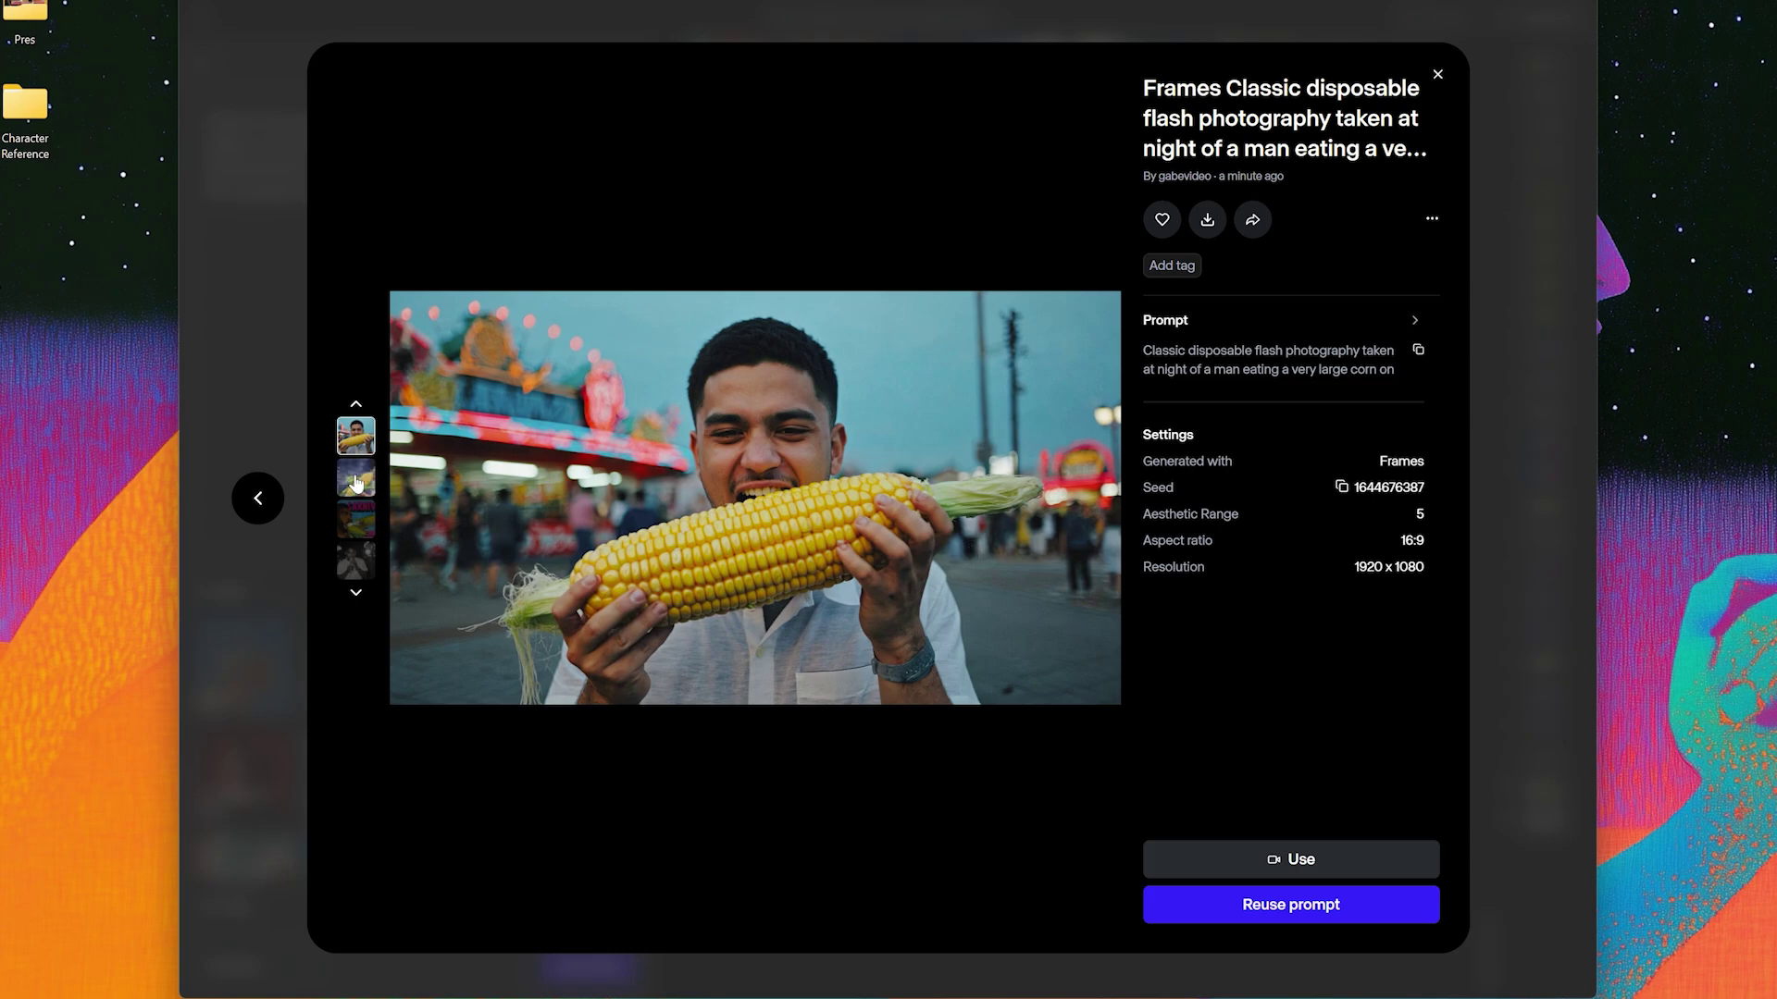
{"action": "left_click", "coordinate": [356, 484]}
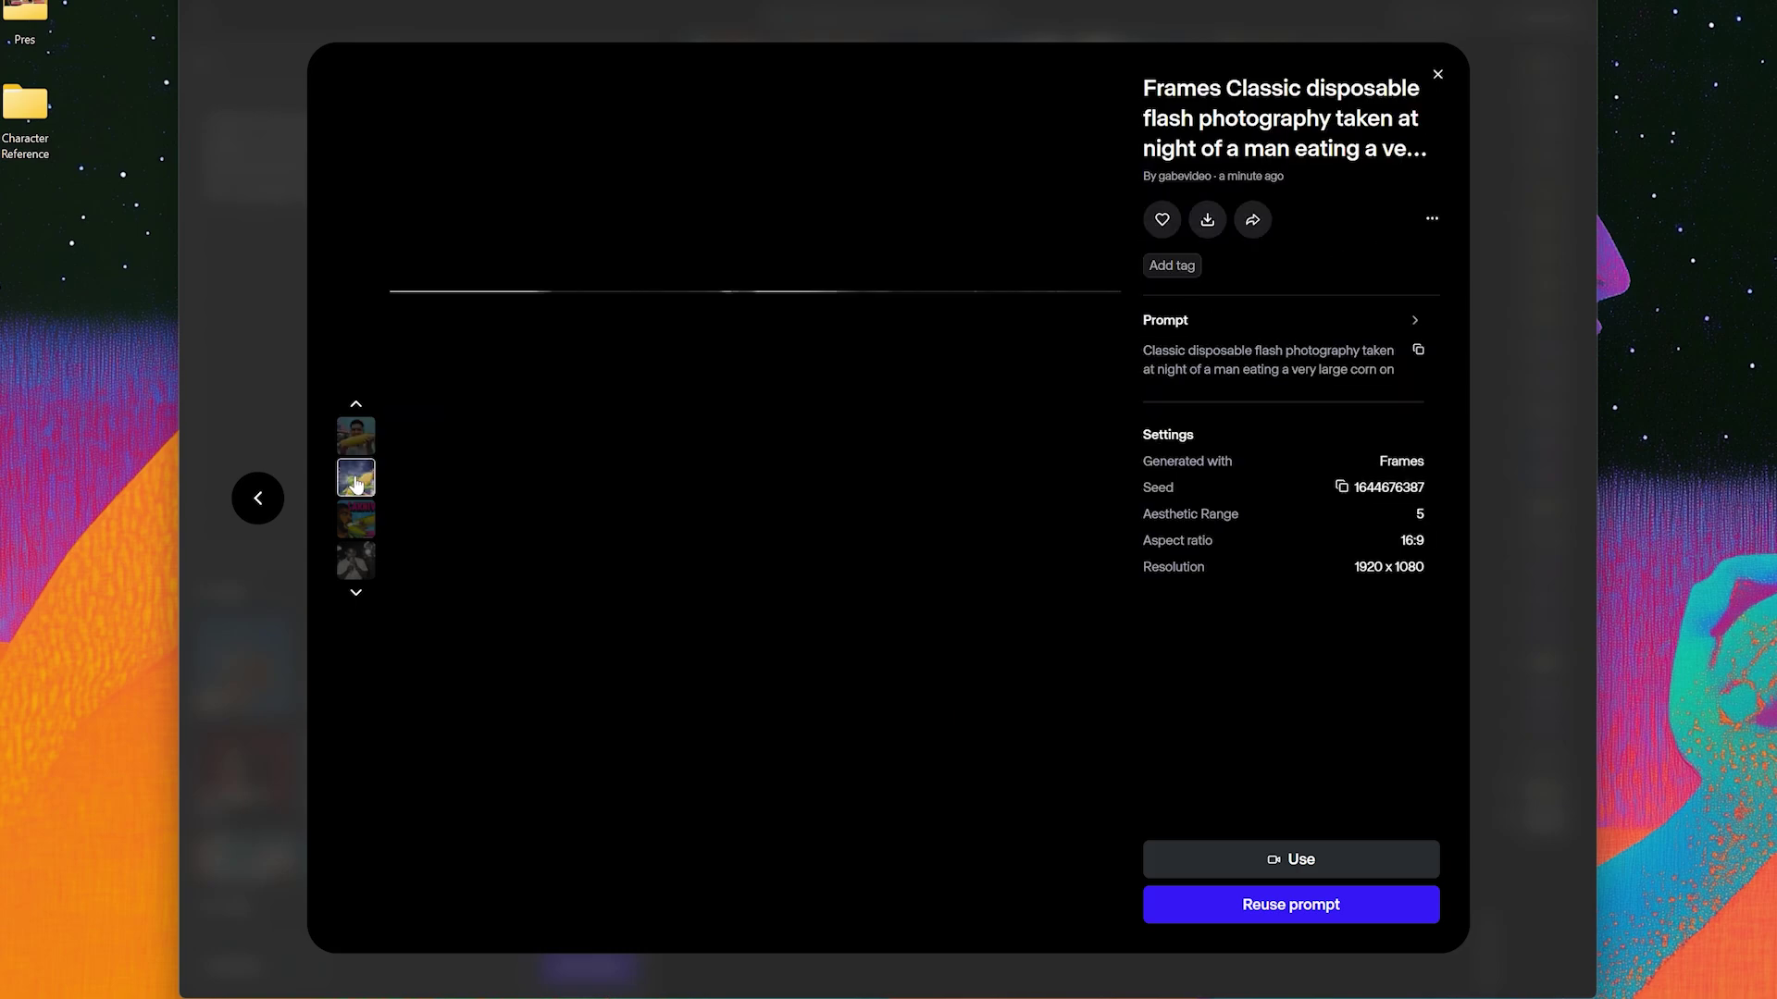
{"action": "left_click", "coordinate": [359, 518]}
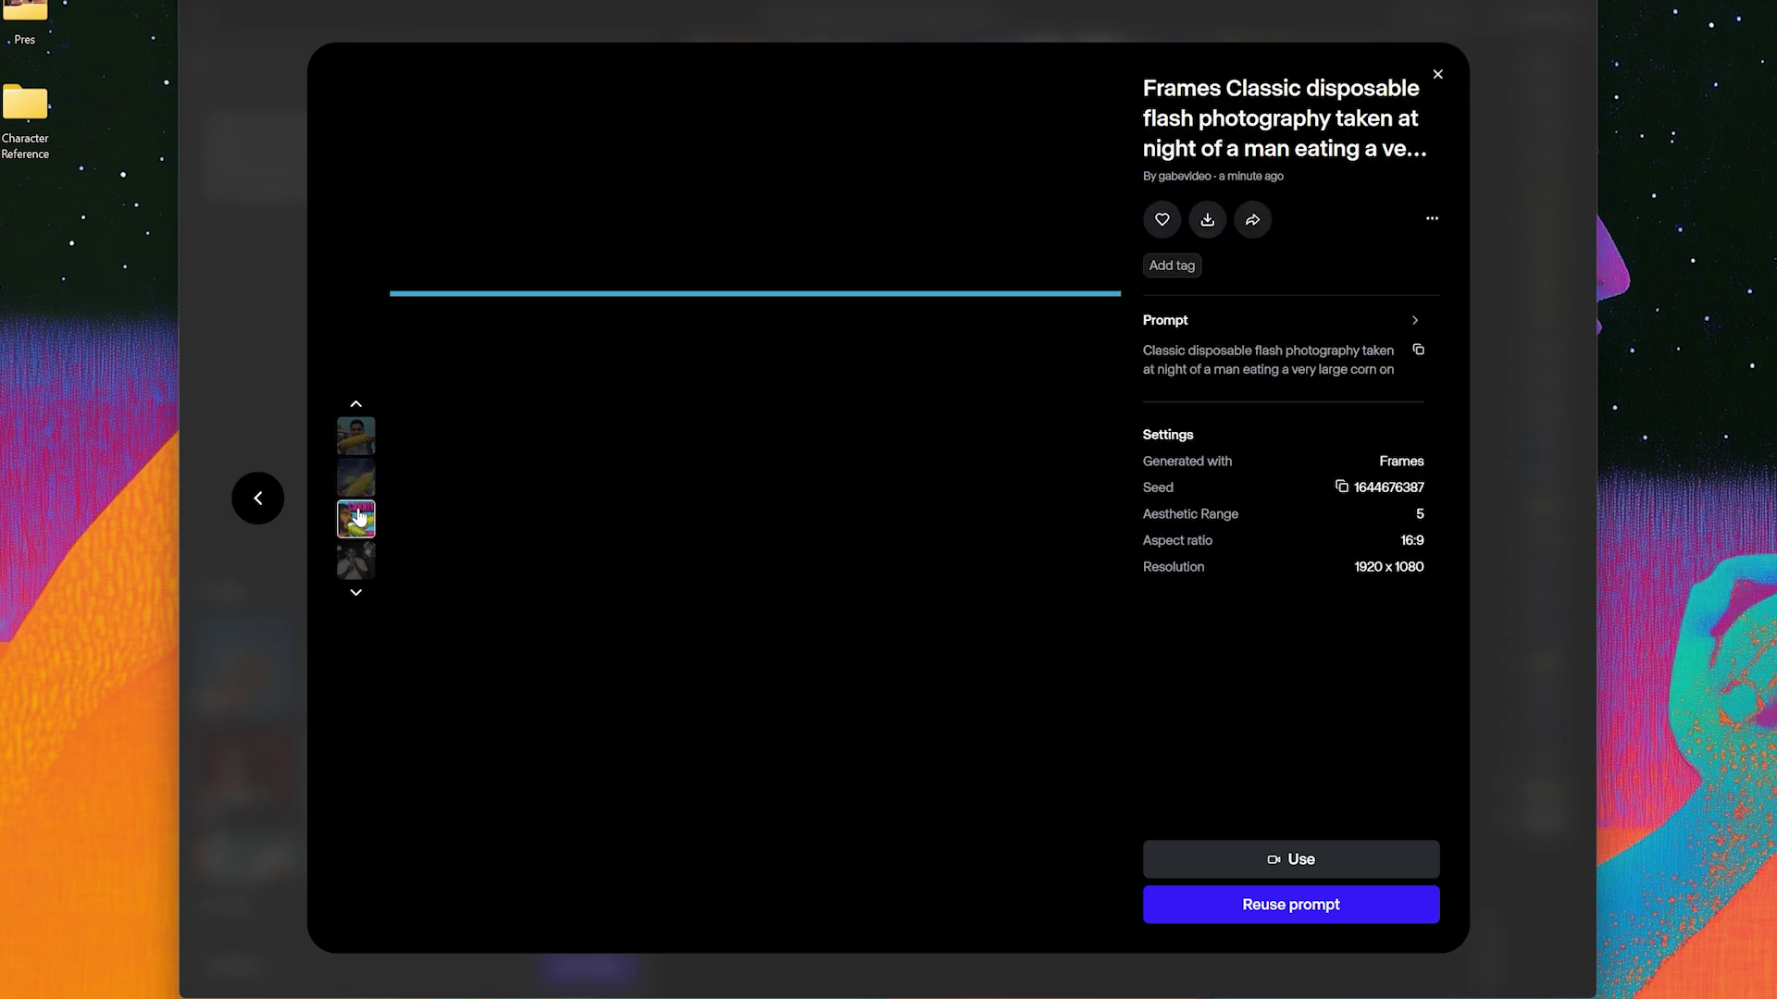
{"action": "left_click", "coordinate": [356, 558]}
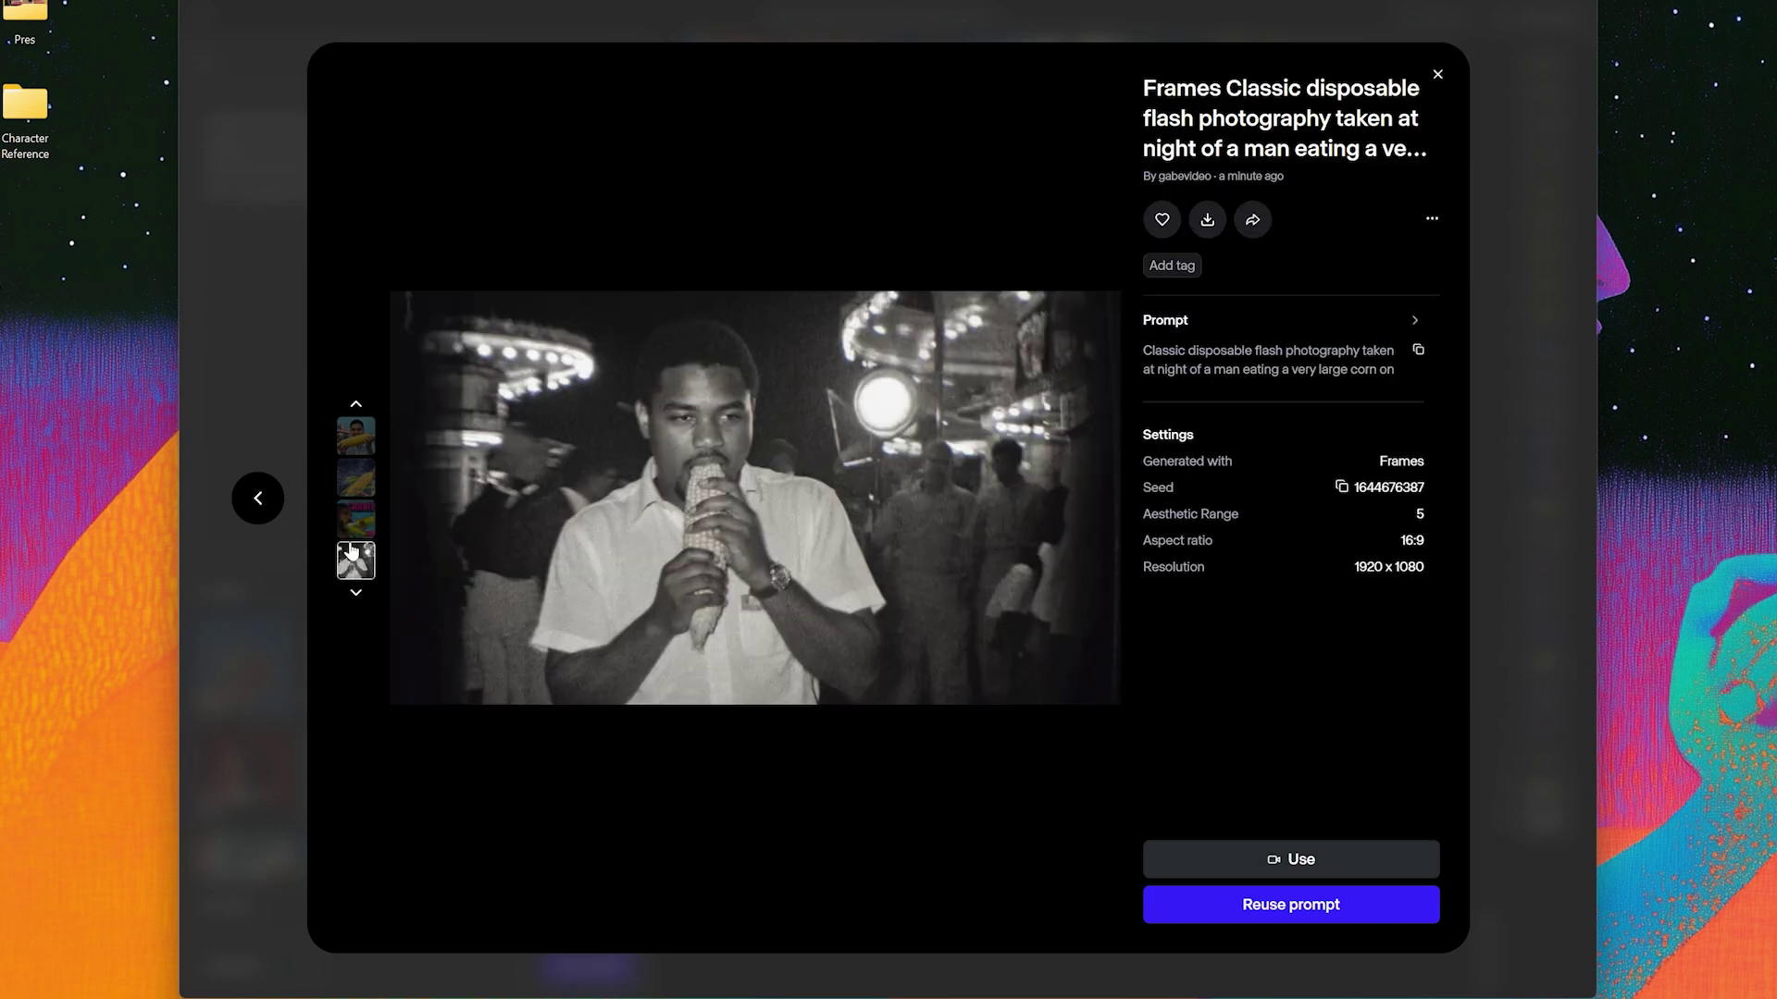
{"action": "left_click", "coordinate": [362, 446]}
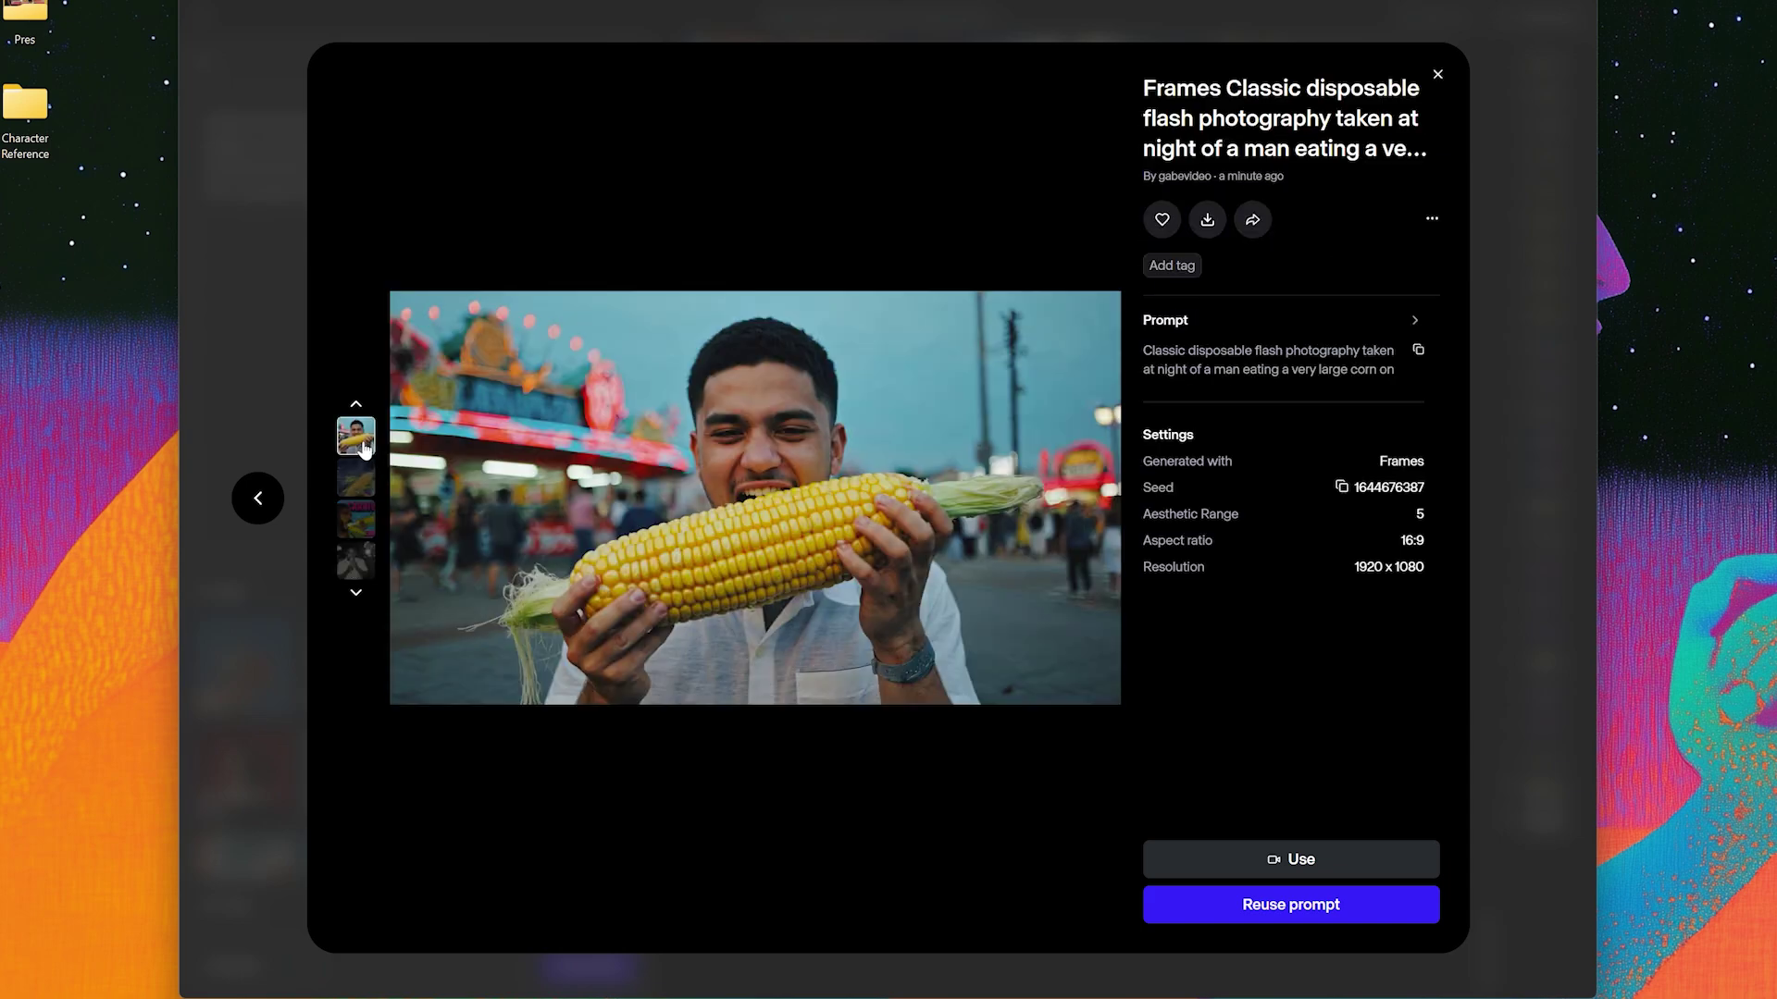